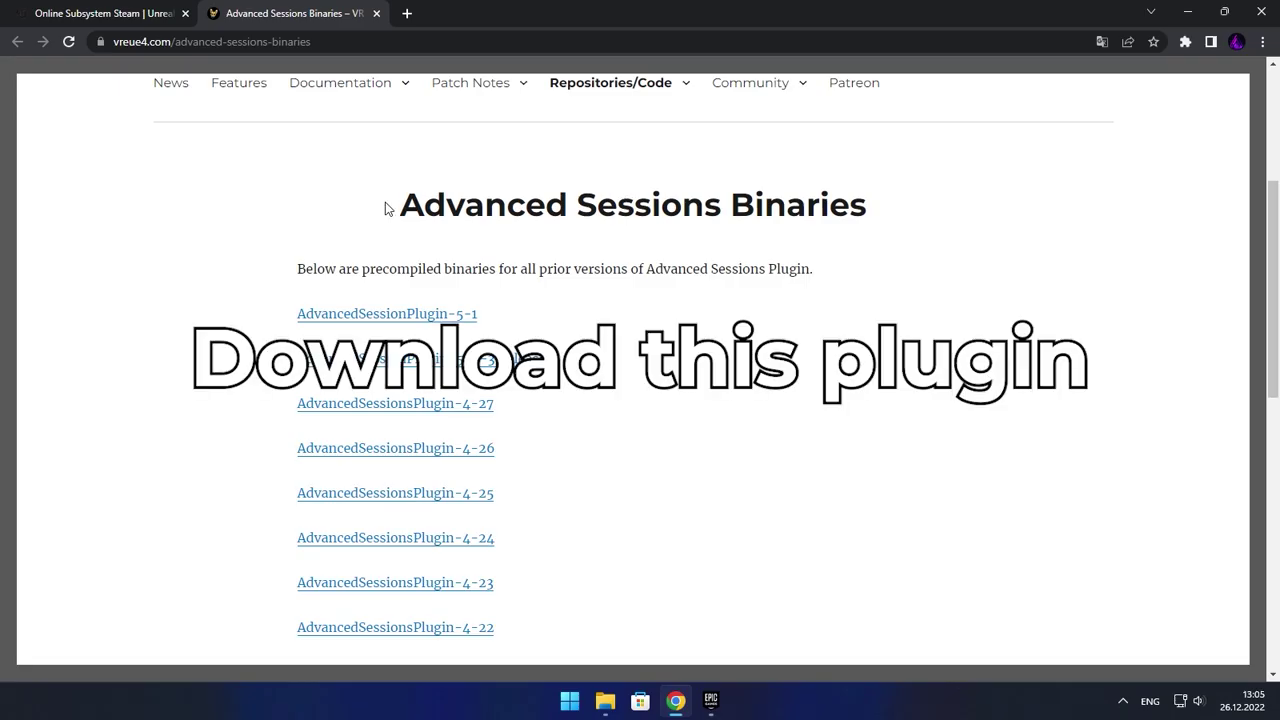
- Download the AdvancedSessionsPlugin-4-27 zip package from the Advanced Sessions Binaries page
left_click_drag(385, 207, 1097, 216)
left_click(1019, 252)
left_click(470, 405)
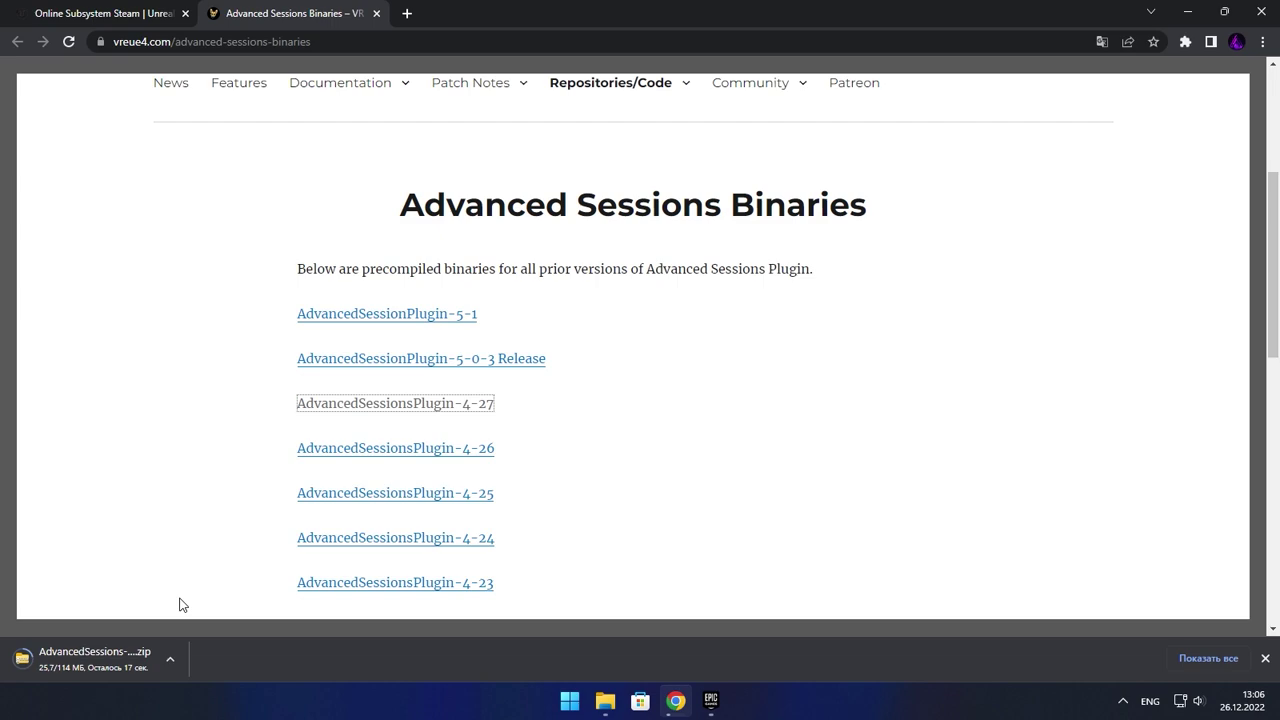
- Create an empty Plugins folder in the SteamMultiplayer project folder
key("alt+Tab")
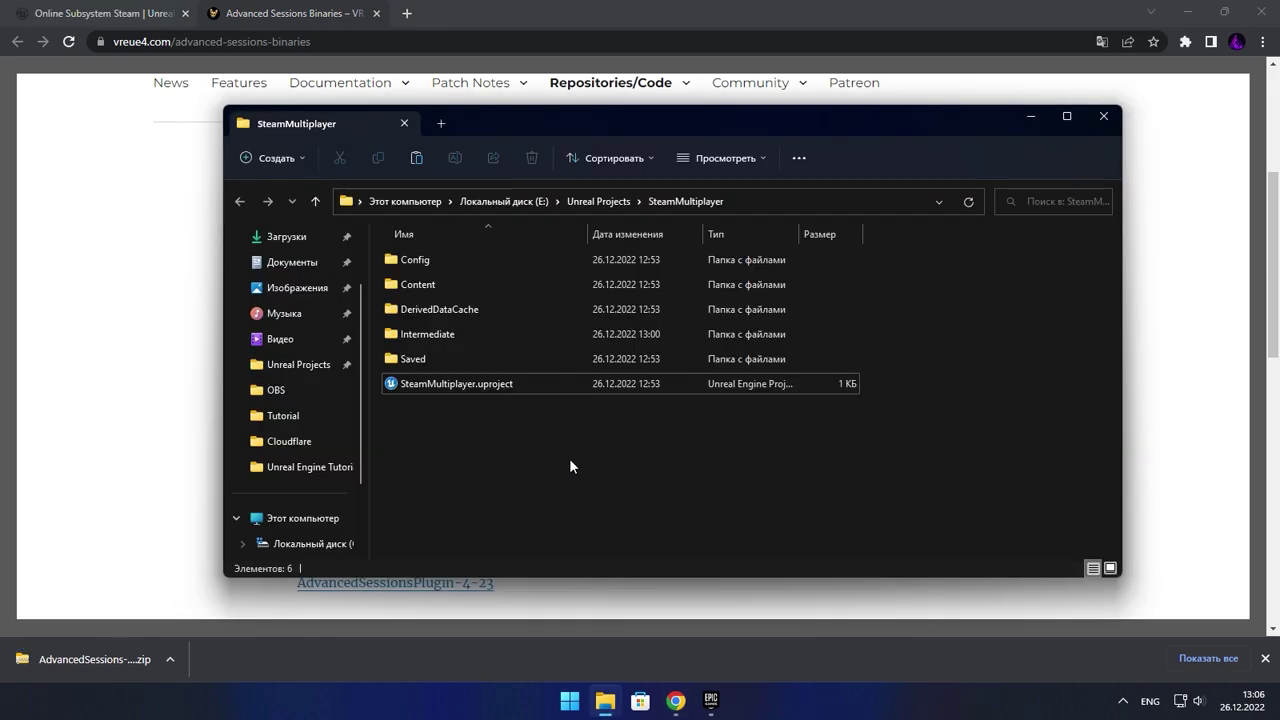
key("ctrl+shift+n")
type("Plugins")
key("Return")
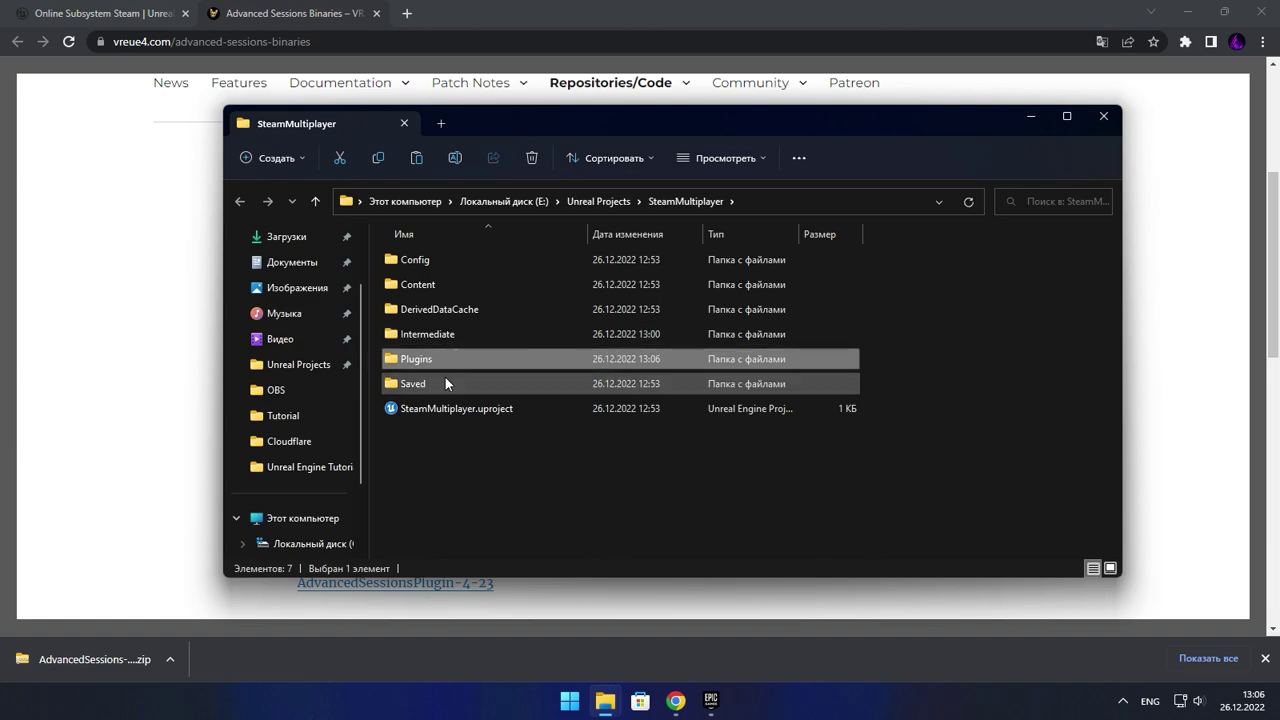
double_click(437, 364)
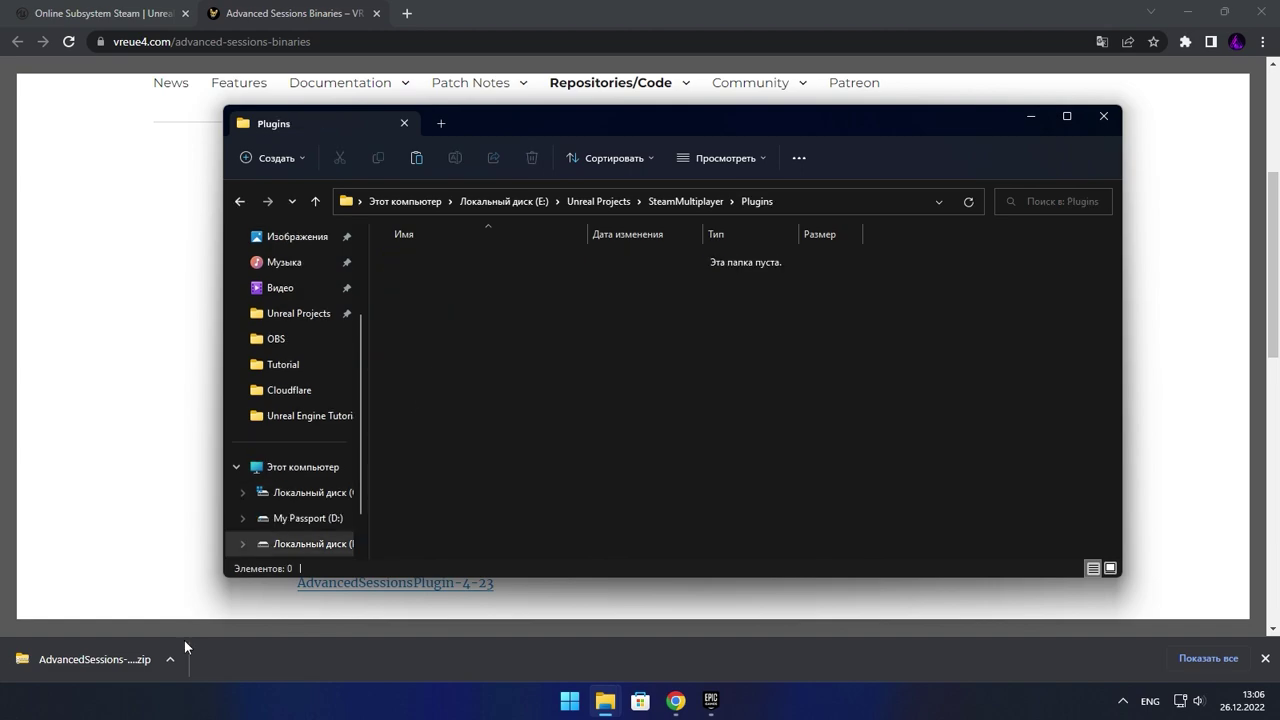
- Extract all files from the downloaded AdvancedSessions-4-27 zip in Downloads
left_click(166, 663)
left_click(193, 610)
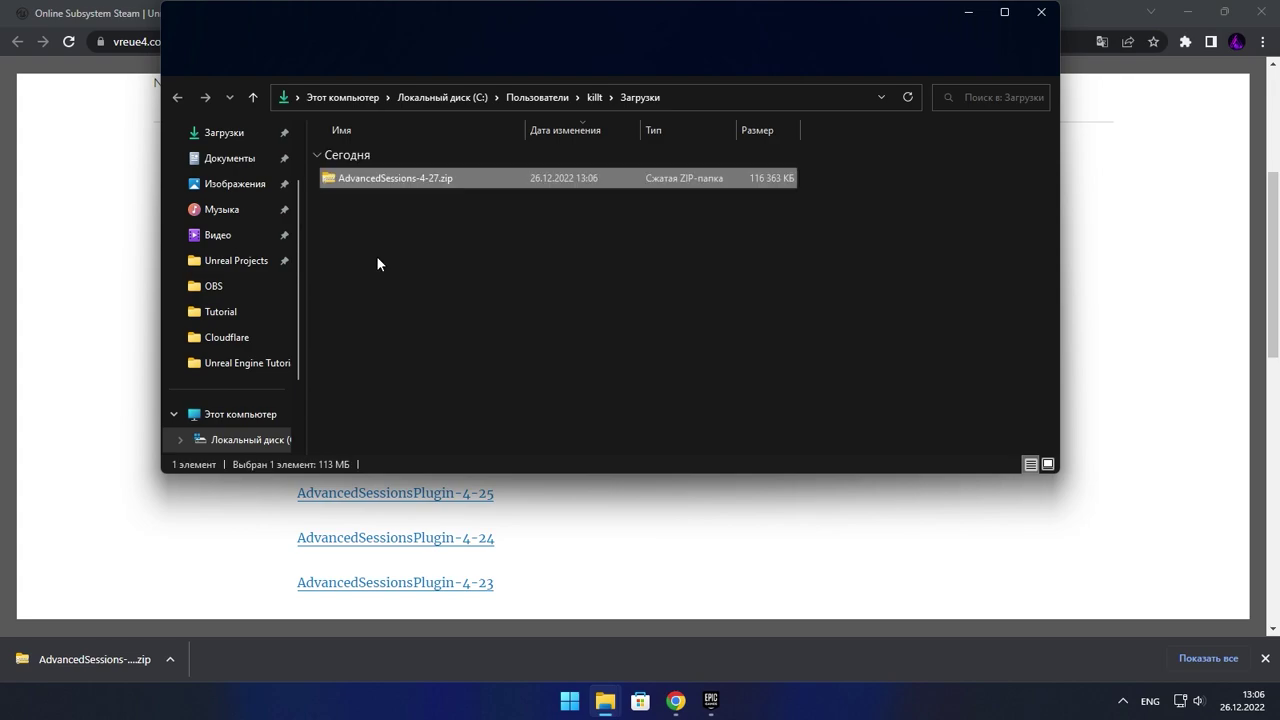
right_click(383, 181)
left_click(469, 337)
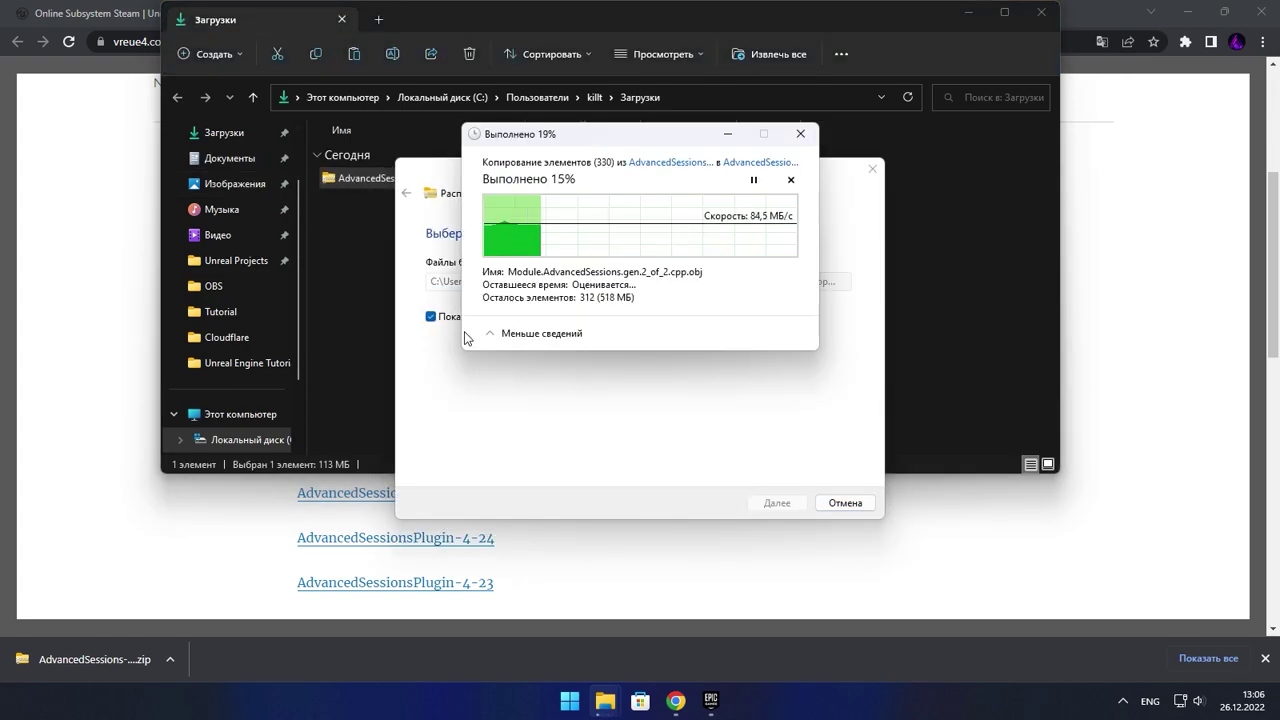
left_click(491, 334)
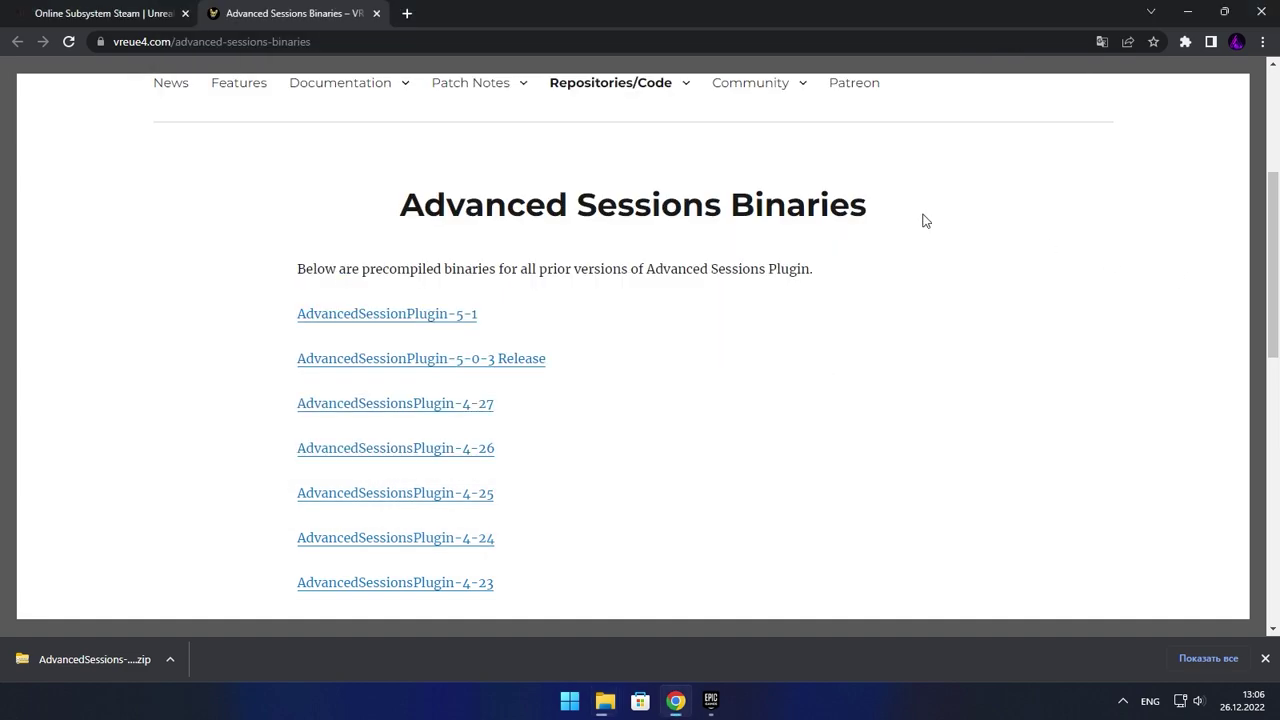
middle_click(316, 10)
- Scroll down the Online Subsystem Steam docs, dismiss the downloads bar, and return to the Downloads folder
scroll(557, 335, "down", 3)
scroll(480, 334, "down", 3)
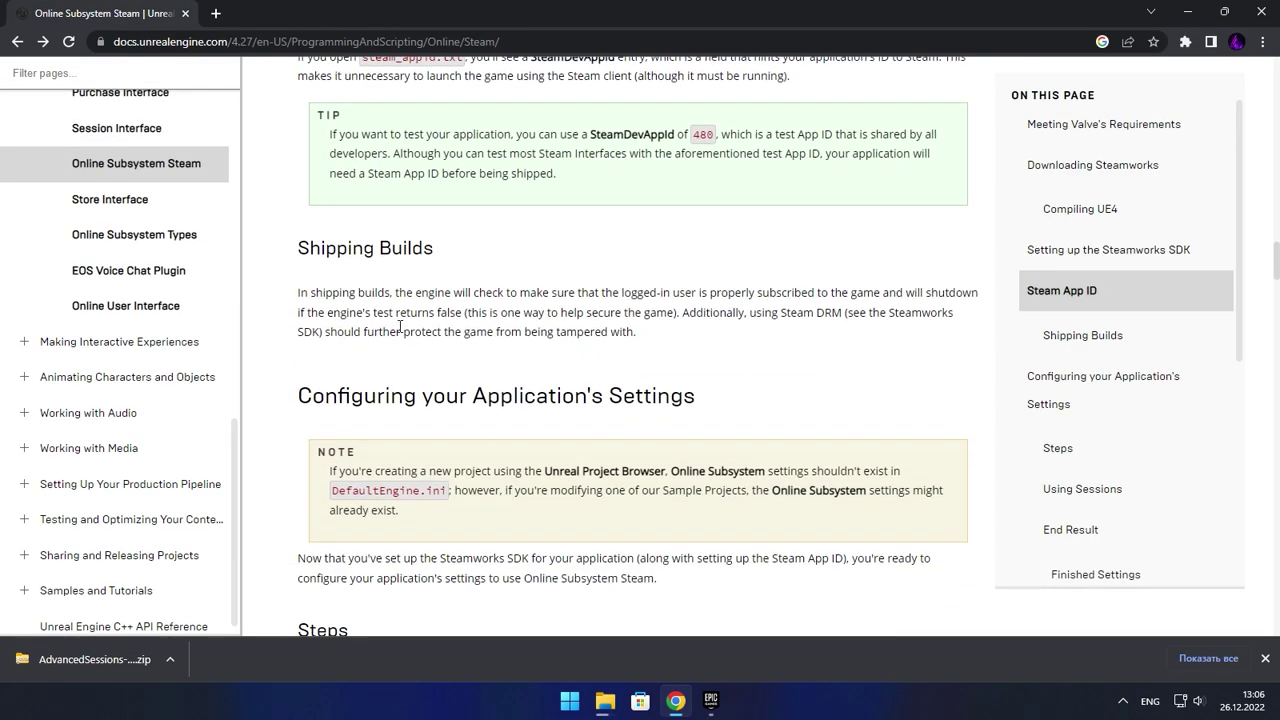
scroll(399, 332, "down", 3)
scroll(399, 332, "down", 2)
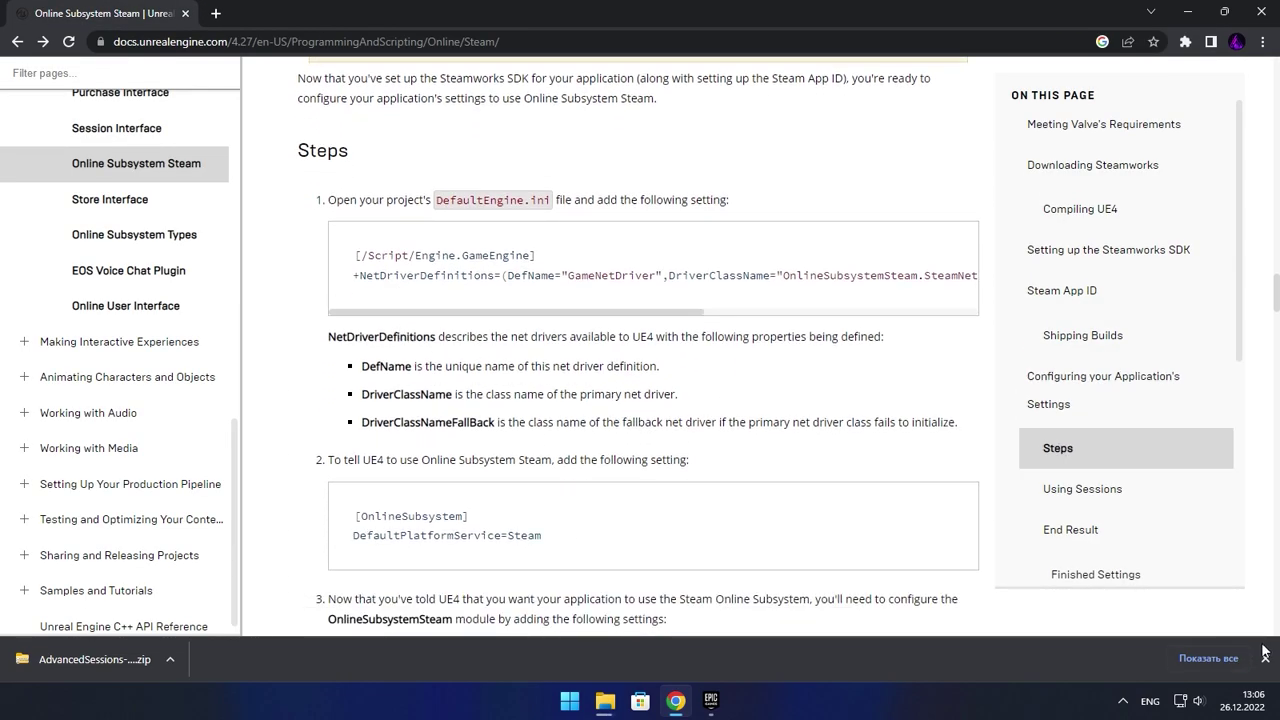
left_click(1262, 657)
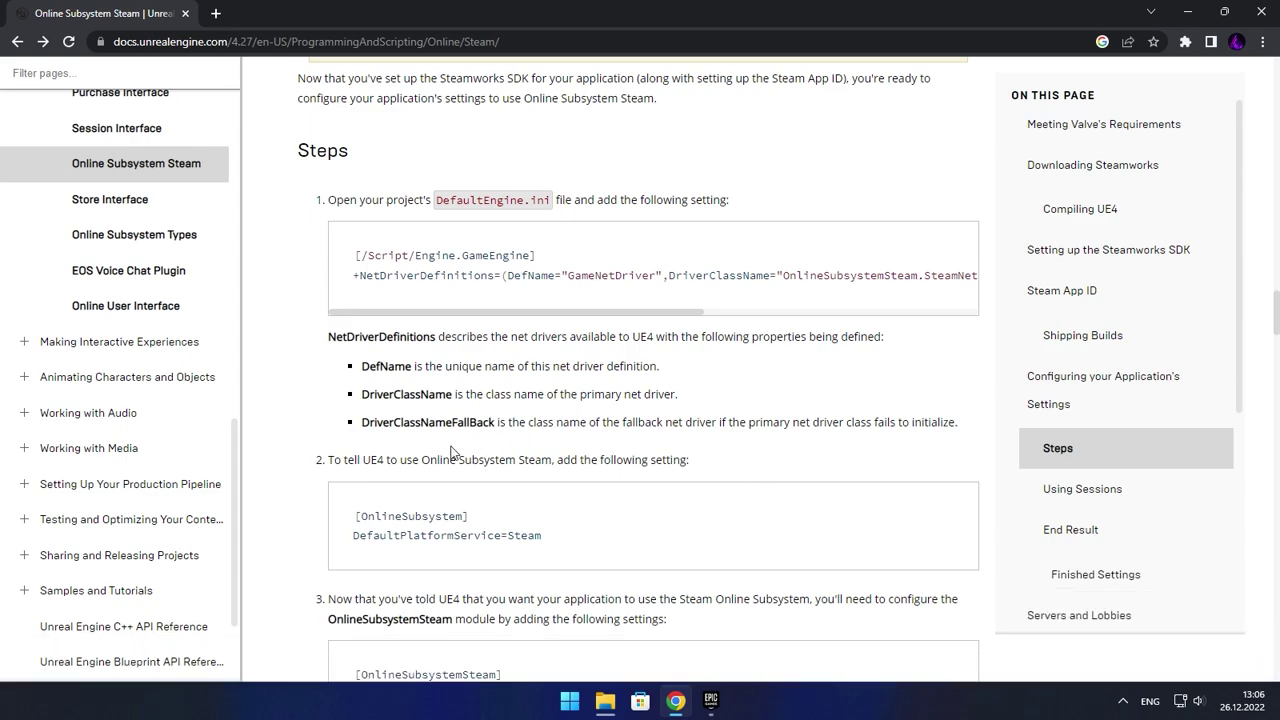
key("alt+Tab")
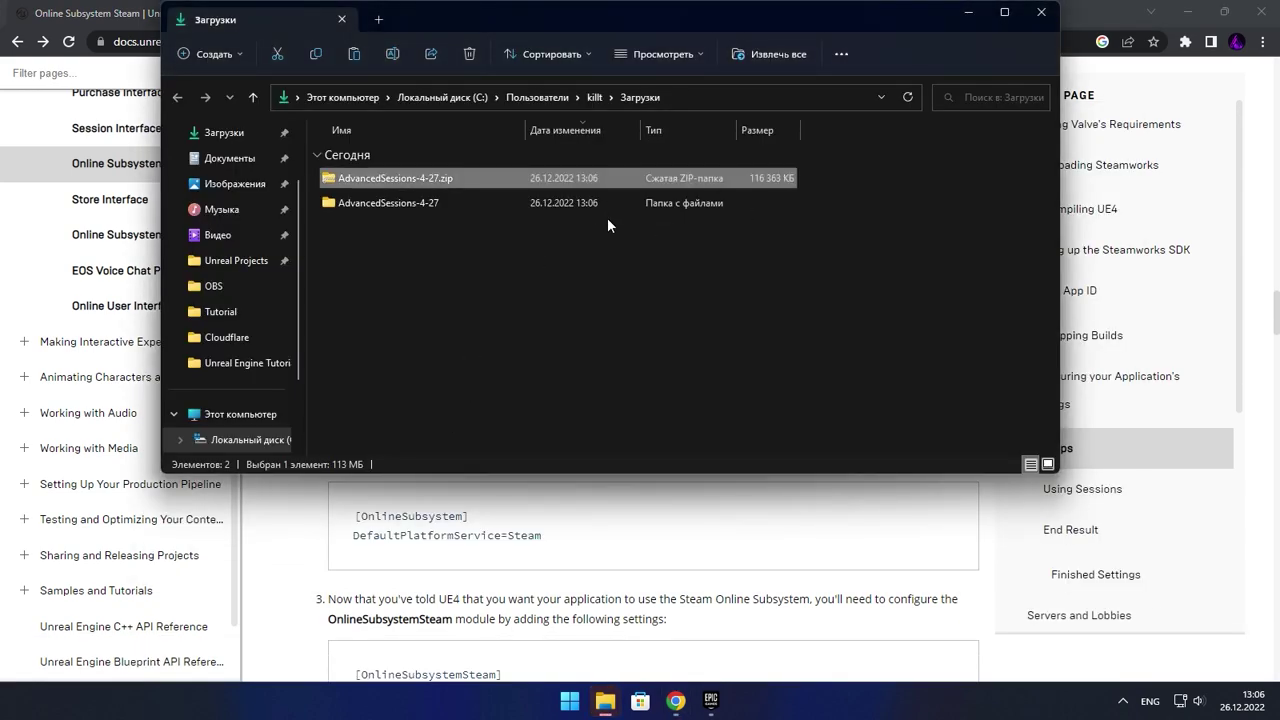
- Open AdvancedSessions-4-27\AdvancedSessions and select the AdvancedSessions and AdvancedSteamSessions folders
double_click(605, 200)
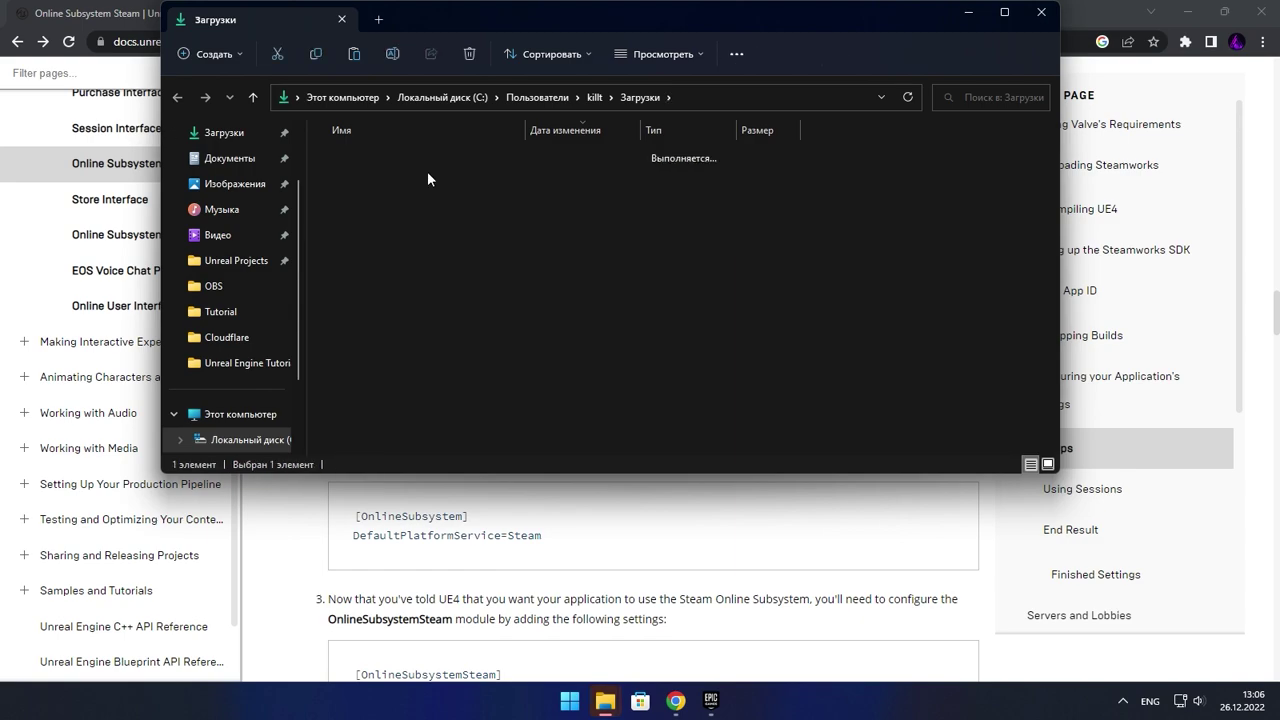
double_click(467, 180)
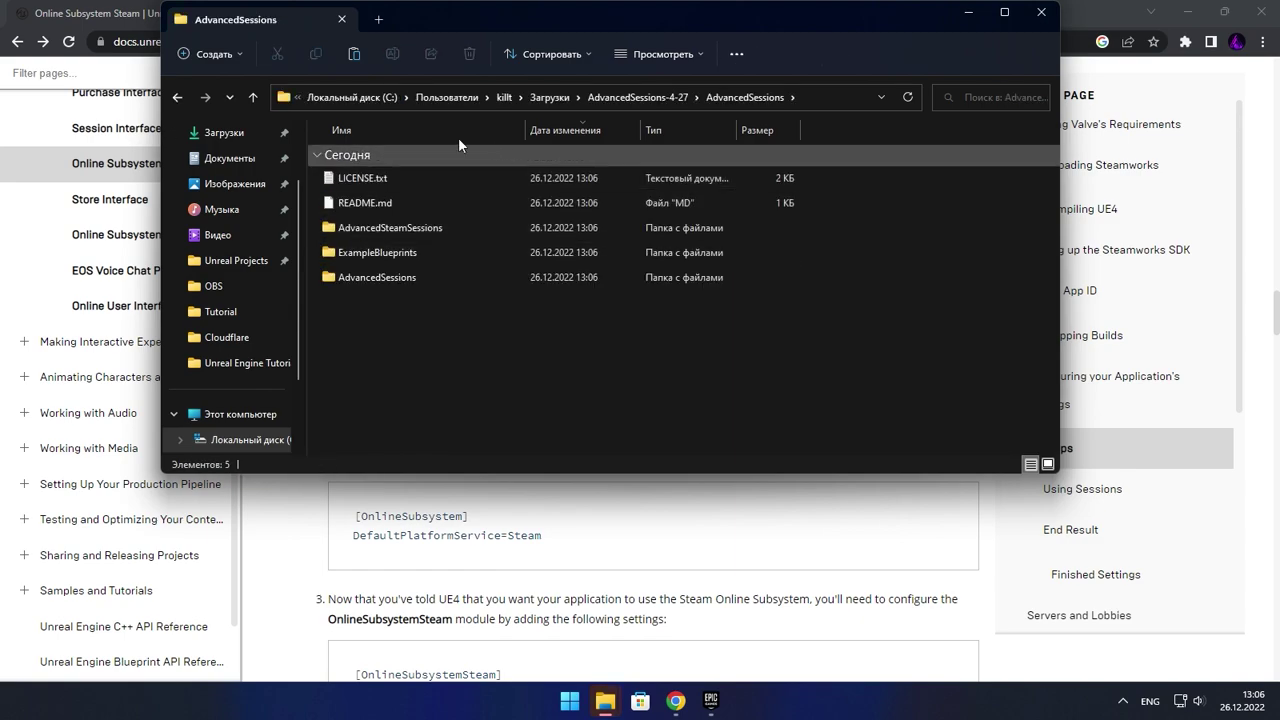
left_click_drag(824, 177, 748, 215)
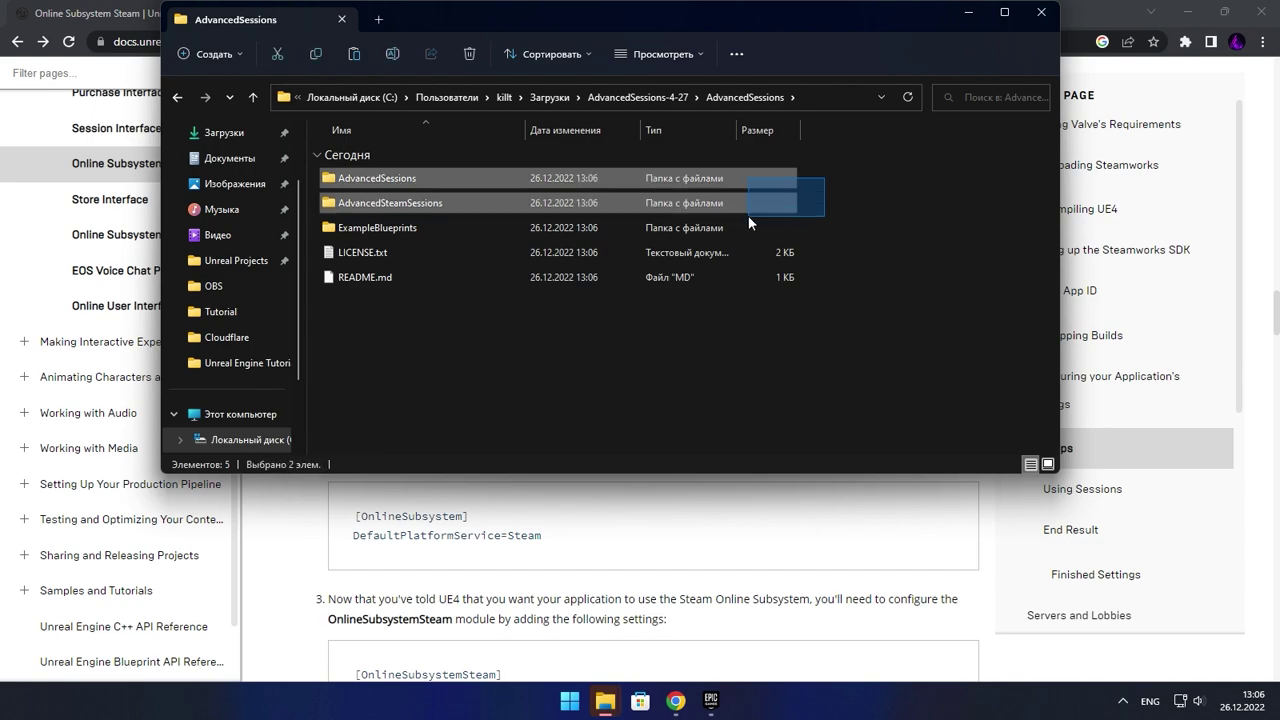
double_click(747, 226)
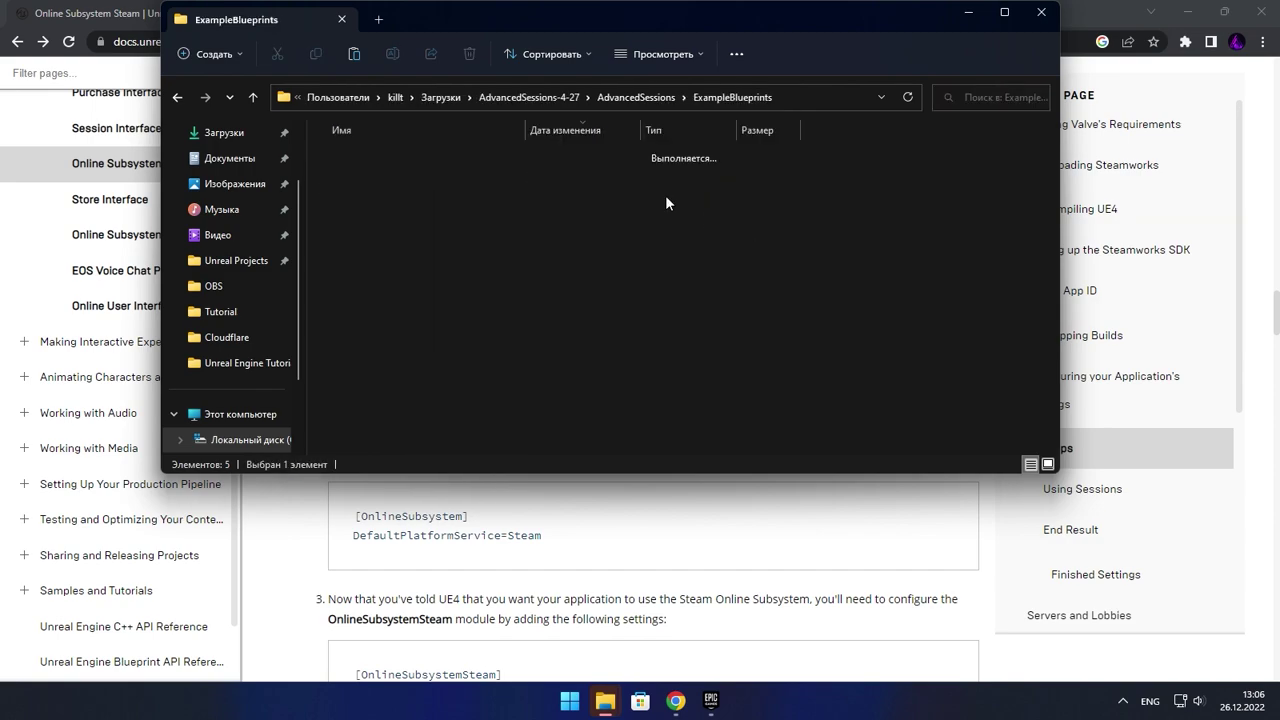
left_click(177, 97)
left_click(816, 280)
- Paste the two plugin folders into the project's Plugins folder and close the Explorer windows
left_click(1037, 17)
key("alt+Tab")
key("alt+Tab")
left_click(916, 289)
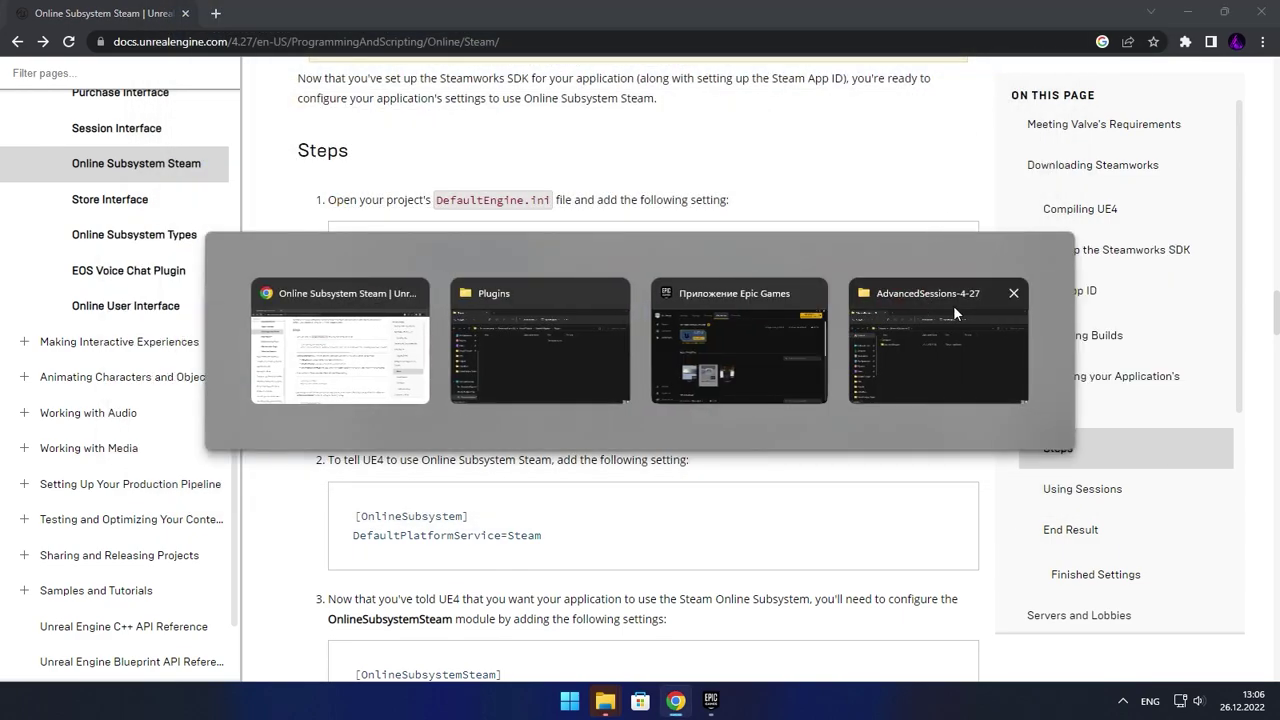
left_click(476, 304)
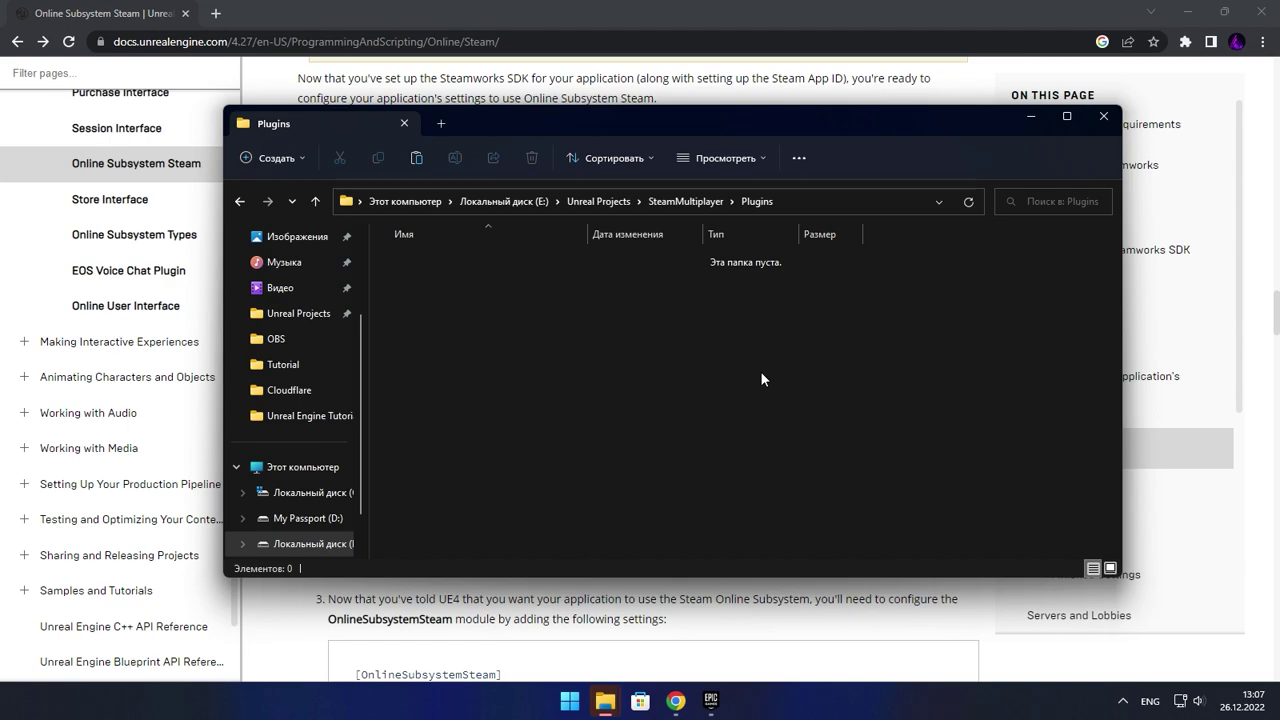
key("ctrl+v")
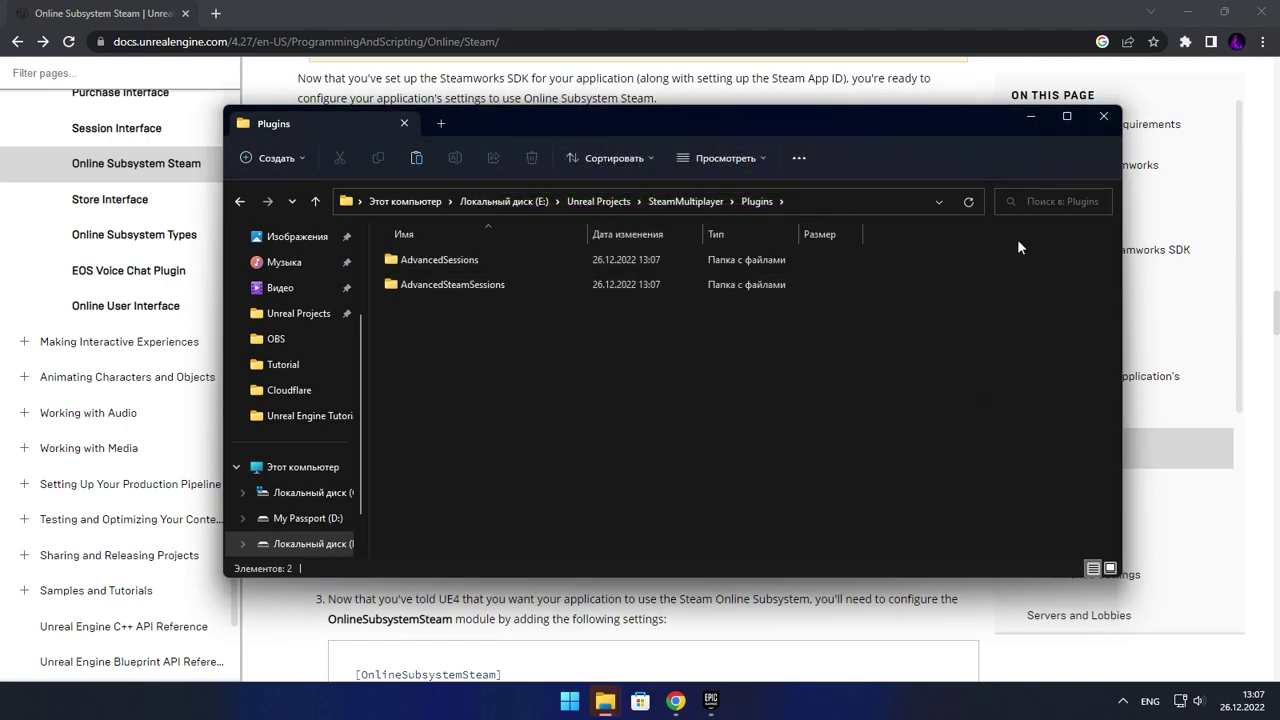
left_click(1104, 117)
key("alt+Tab")
mouse_move(1066, 272)
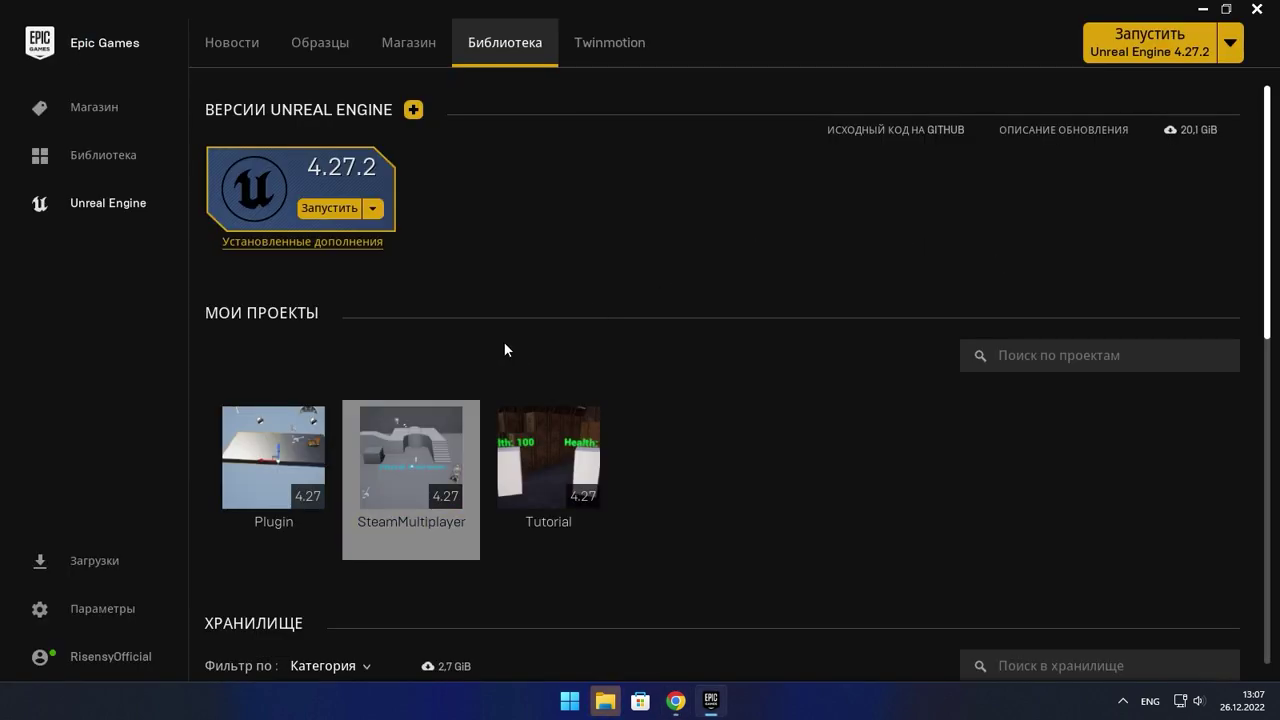
- Launch SteamMultiplayer from My Projects and browse its project folder into Saved
double_click(410, 455)
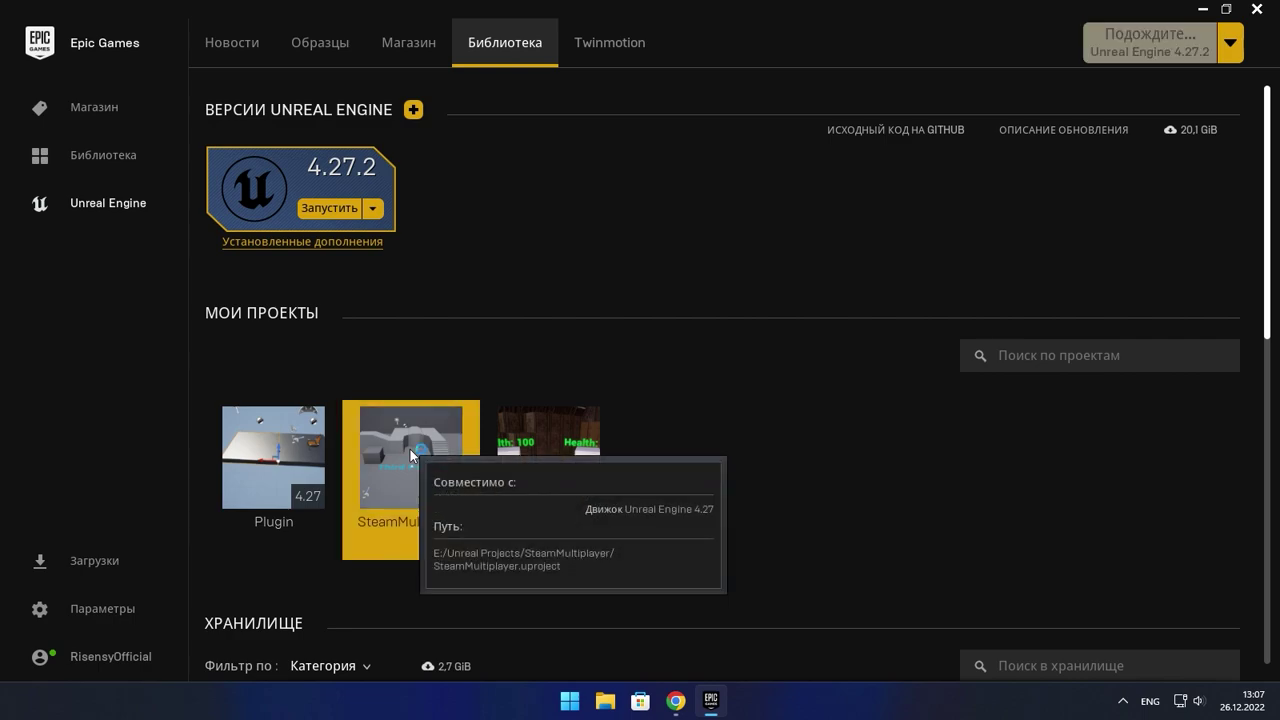
key("alt+Tab")
key("alt+Tab")
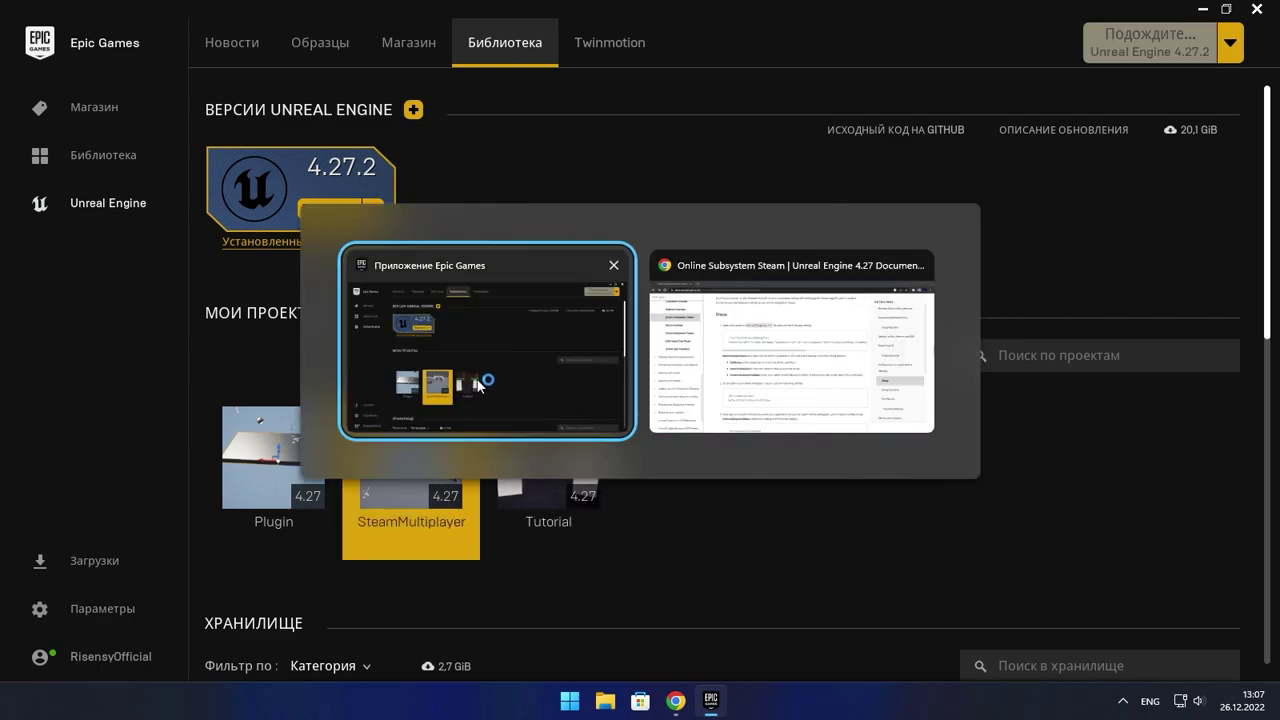
right_click(446, 433)
left_click(472, 465)
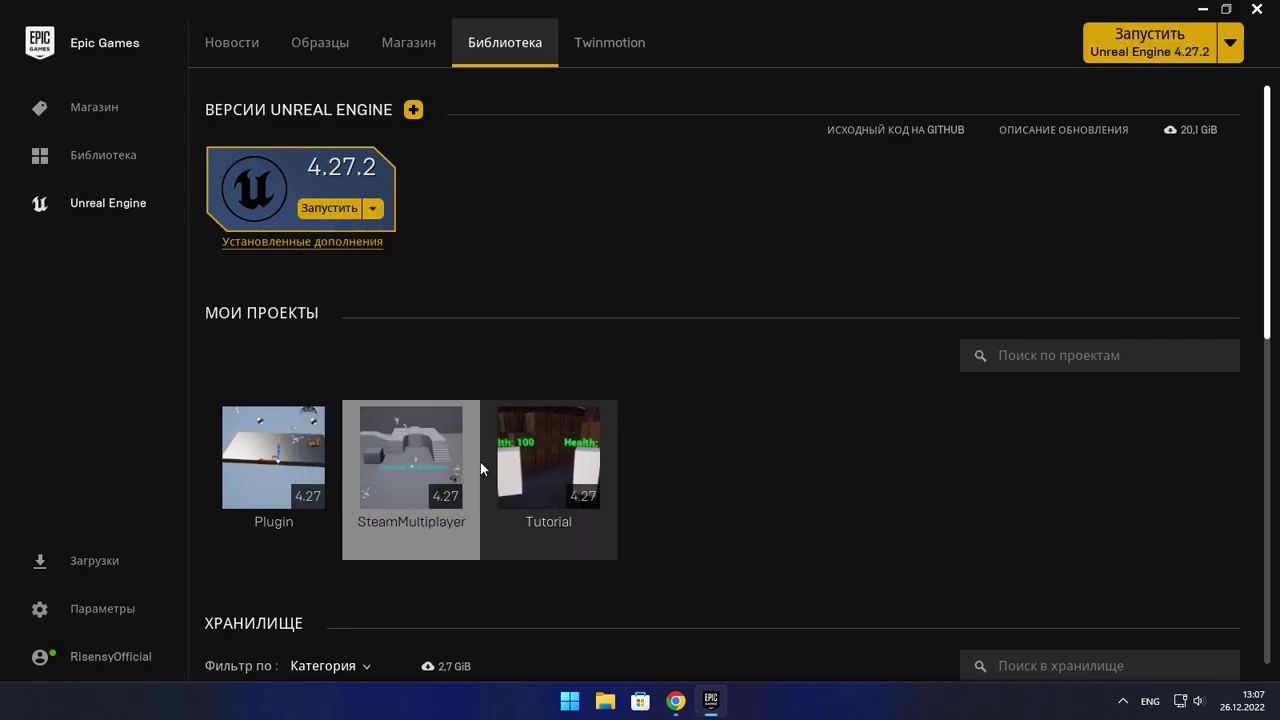
double_click(443, 474)
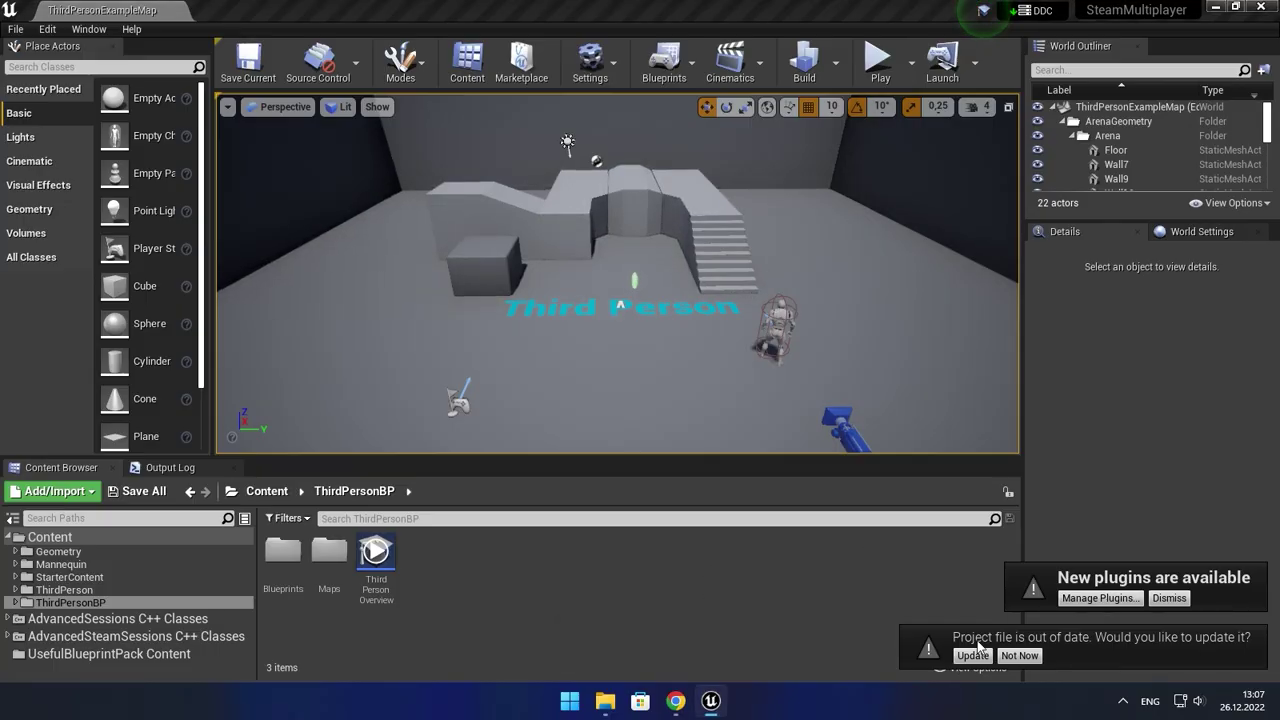
- Update the project file and verify Advanced Sessions and Advanced Steam Sessions are enabled under Installed
left_click(972, 655)
left_click(1094, 603)
left_click(120, 85)
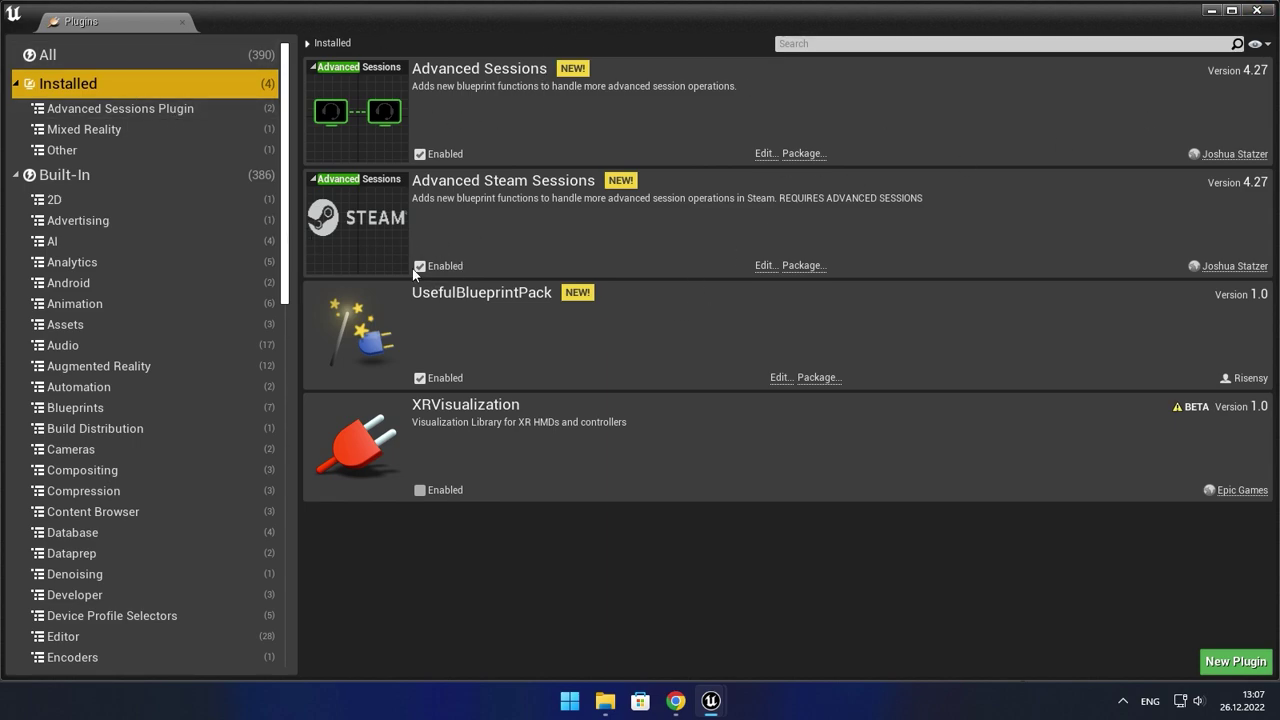
left_click(1266, 12)
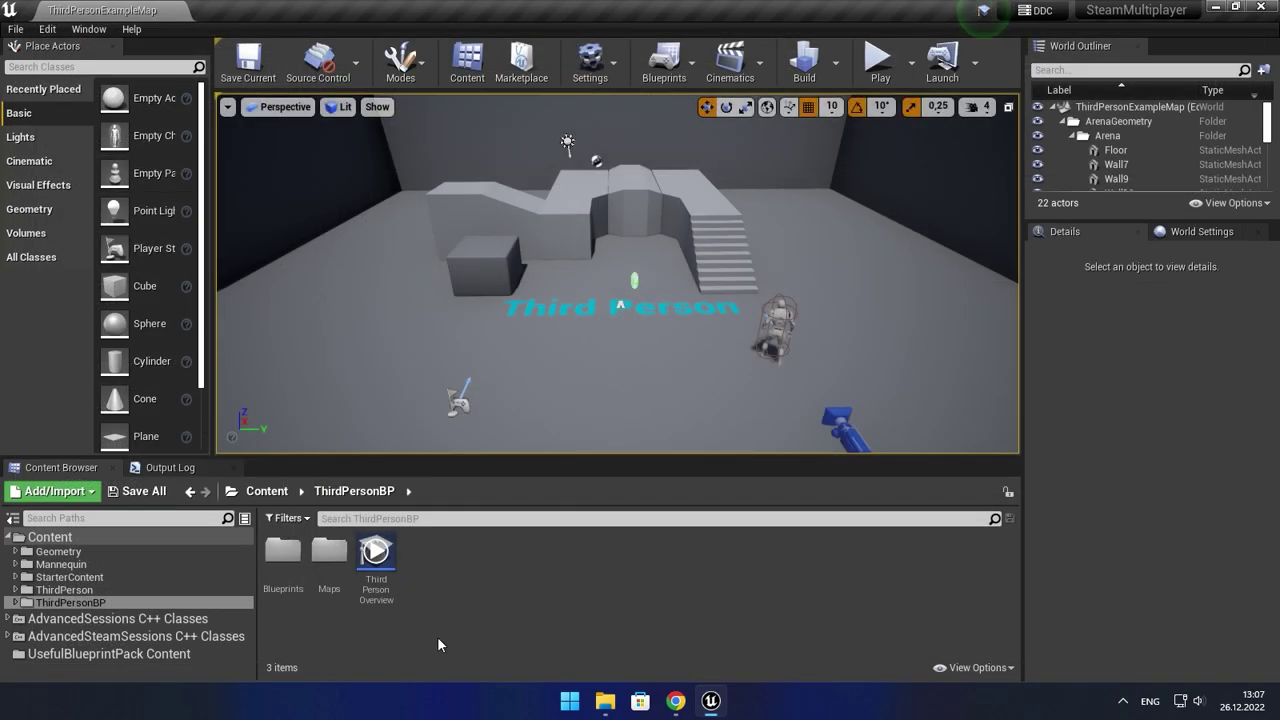
mouse_move(600, 300)
right_mouse_down()
mouse_move(520, 290)
mouse_move(683, 243)
right_mouse_up()
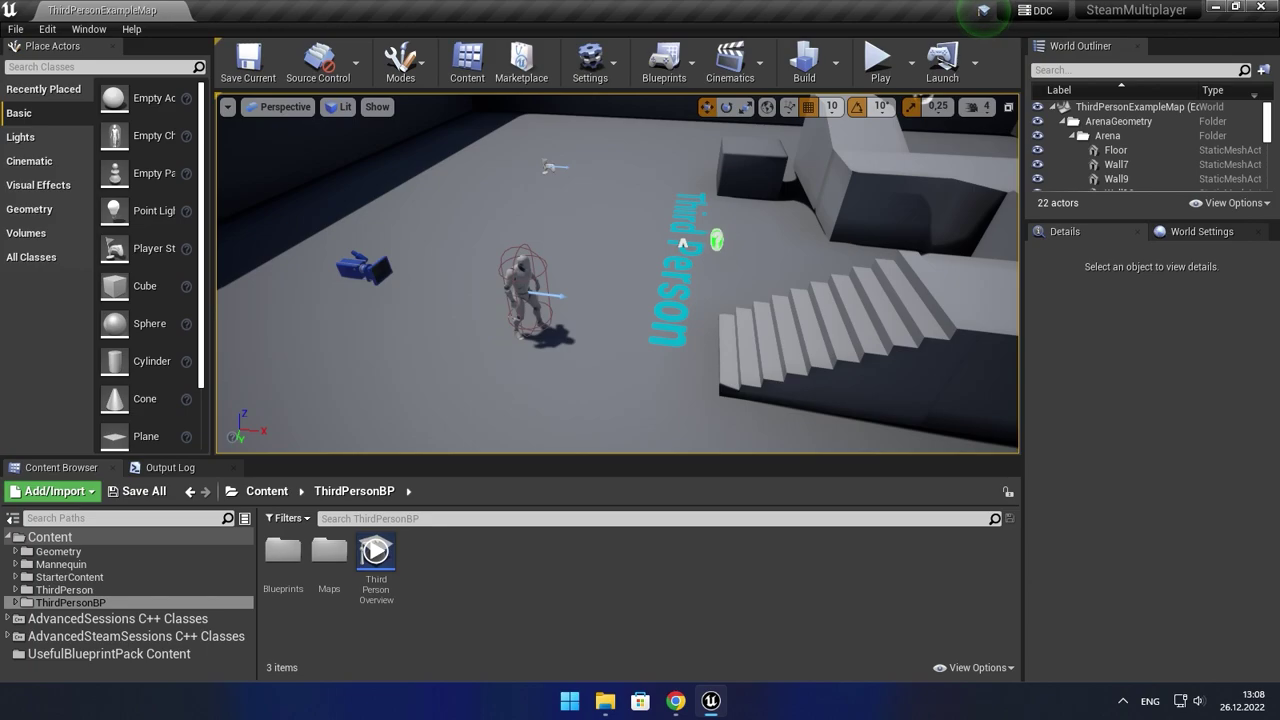
- Delete the ThirdPersonCharacter, DocumentationActor1 and NetworkPlayerStart from the level
left_click(683, 243)
left_click(554, 287)
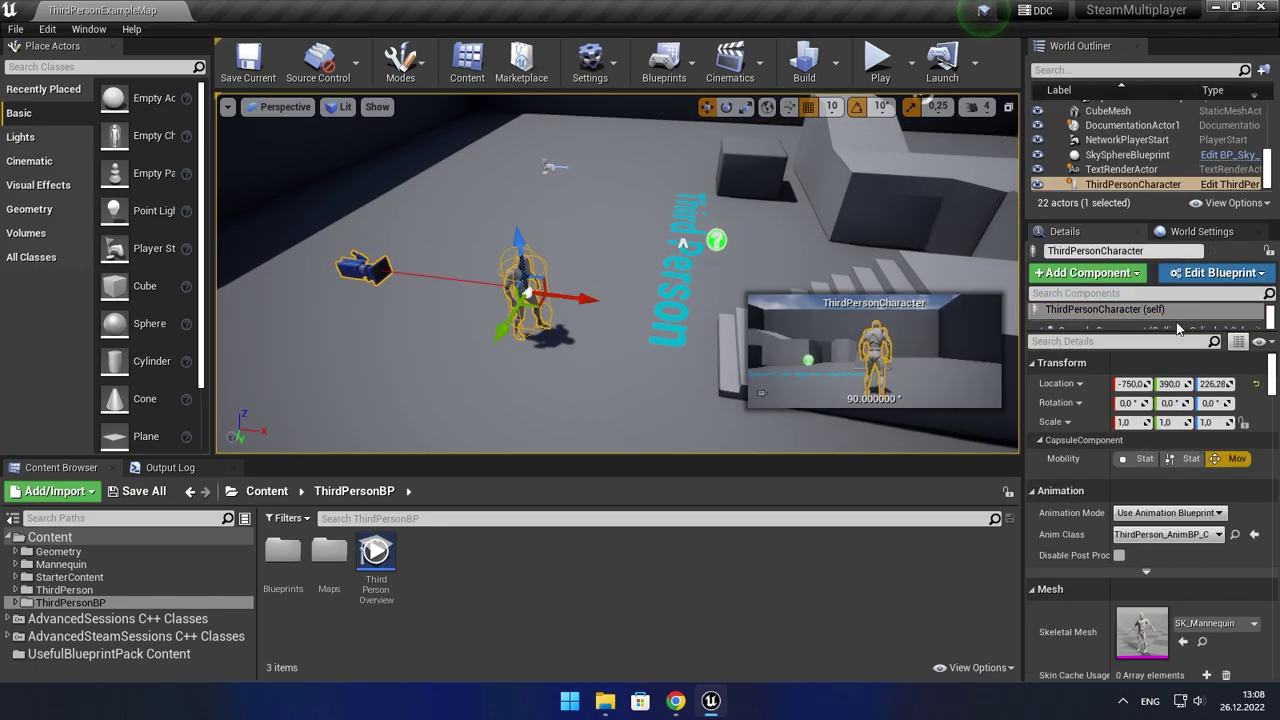
key("Delete")
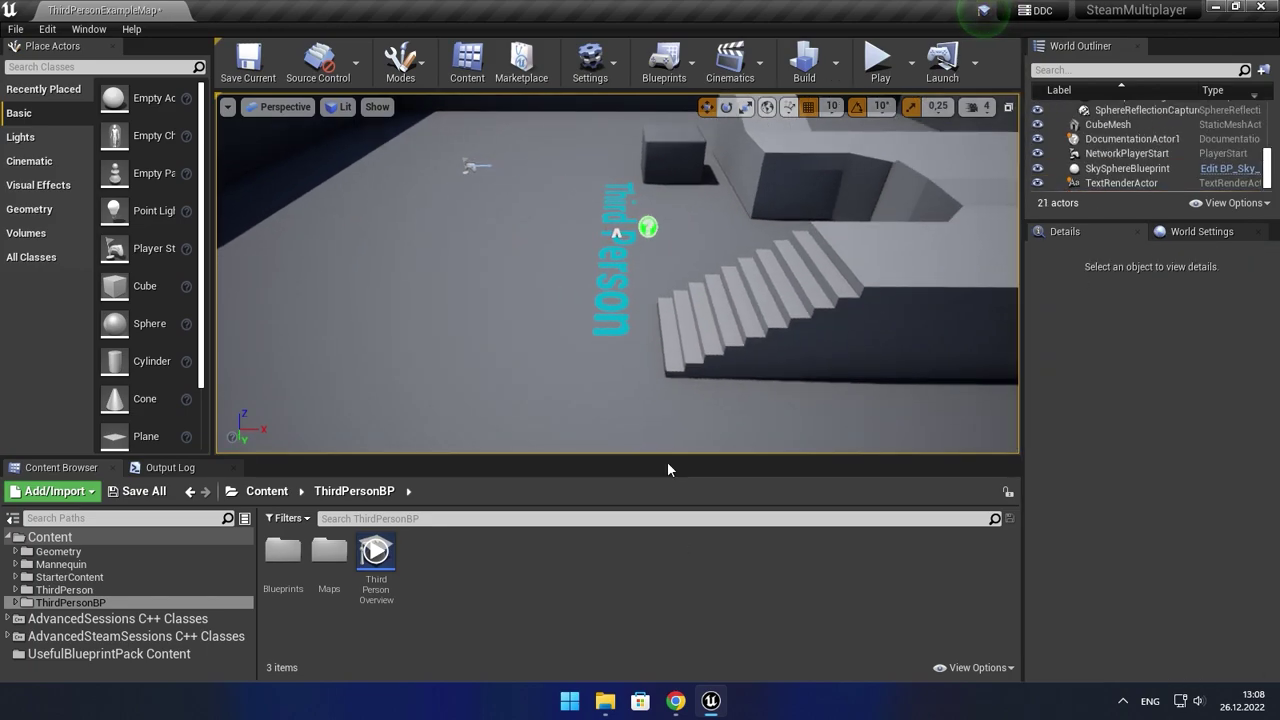
left_click(645, 228)
key("Delete")
left_click(471, 165)
key("Delete")
- Clear out the remaining player starts, including the newly placed PlayerStart3
mouse_move(140, 248)
left_mouse_down()
mouse_move(457, 300)
mouse_move(480, 185)
left_mouse_up()
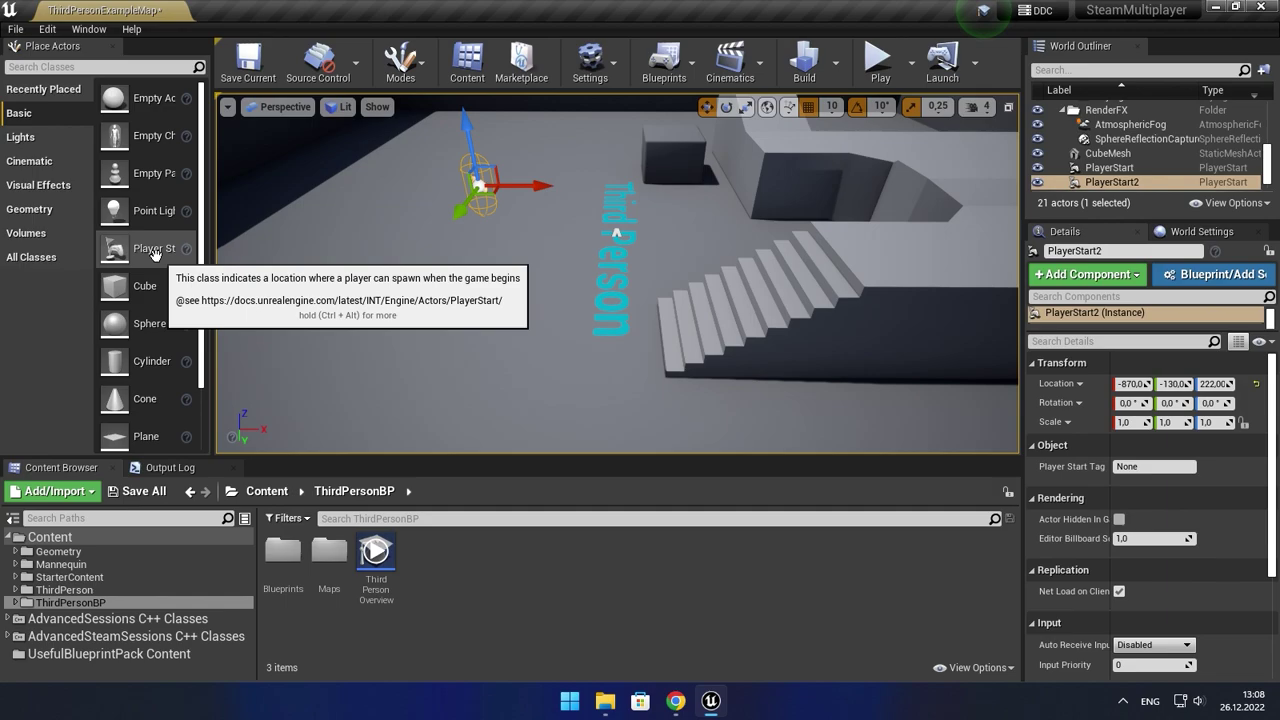
mouse_move(497, 148)
right_mouse_down()
mouse_move(540, 110)
mouse_move(520, 115)
right_mouse_up()
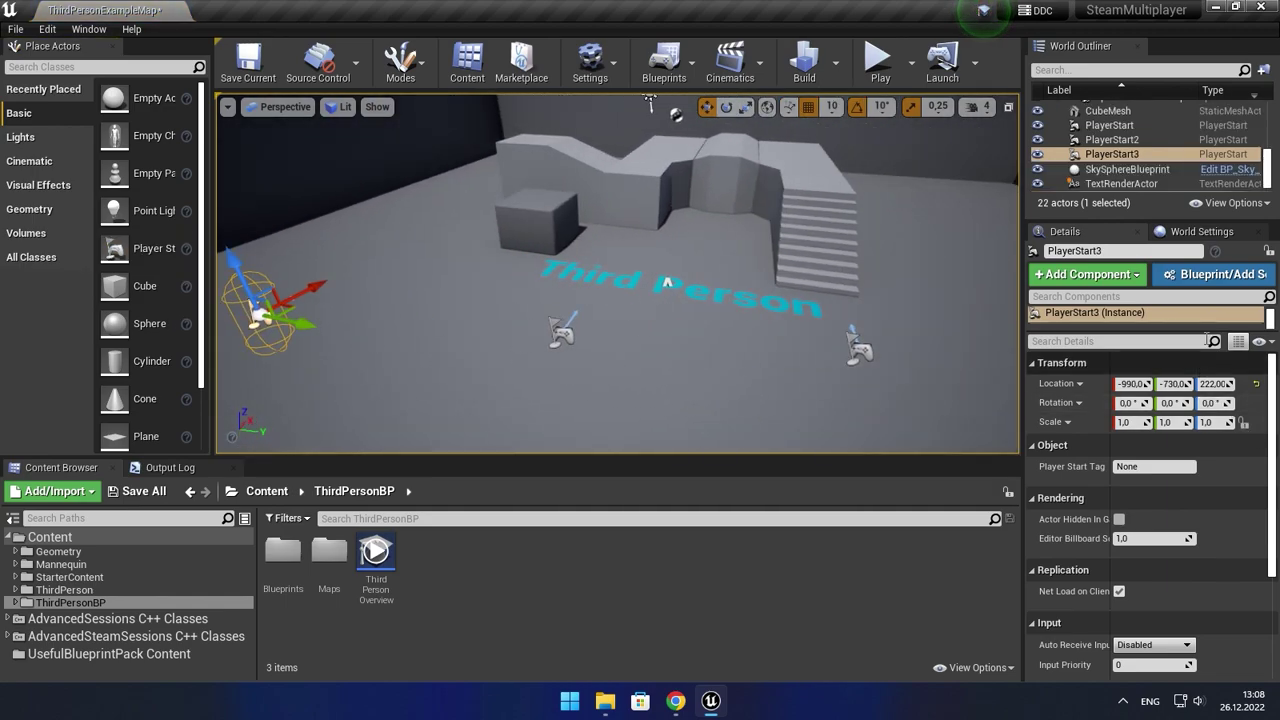
right_click_drag(1003, 279, 960, 300)
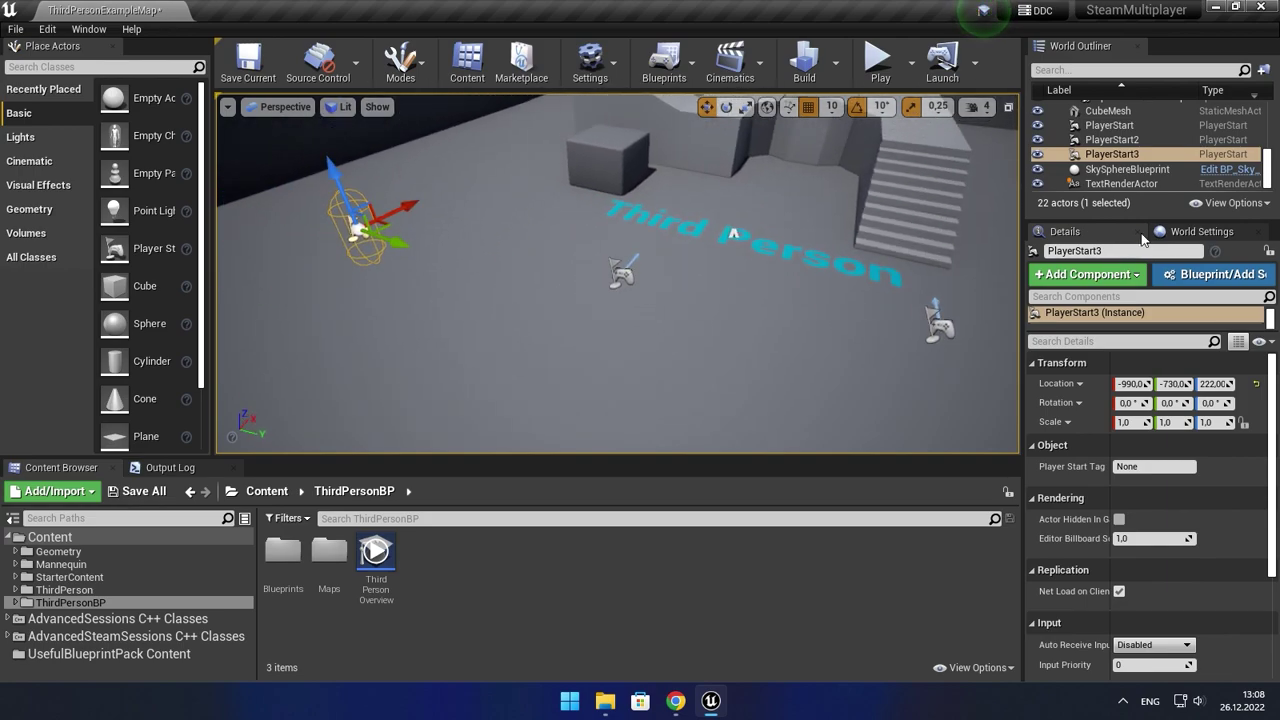
key("Delete")
left_click(733, 234)
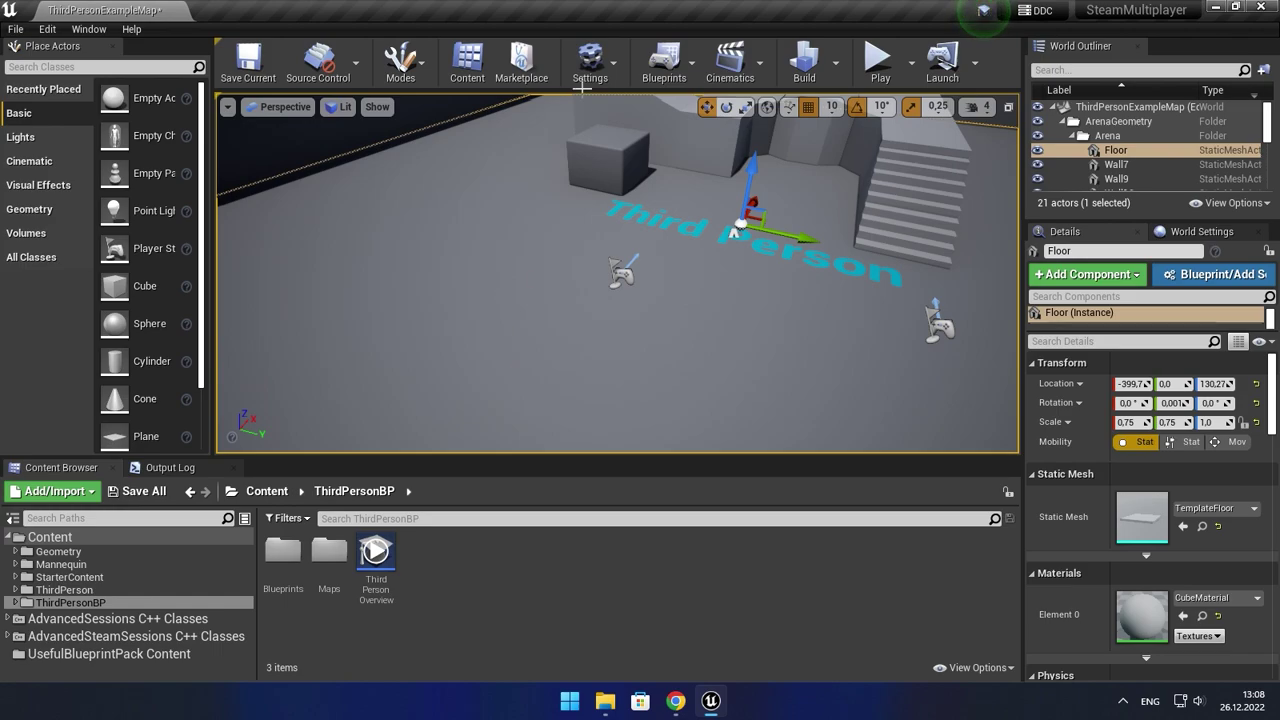
key("Delete")
left_click(940, 325)
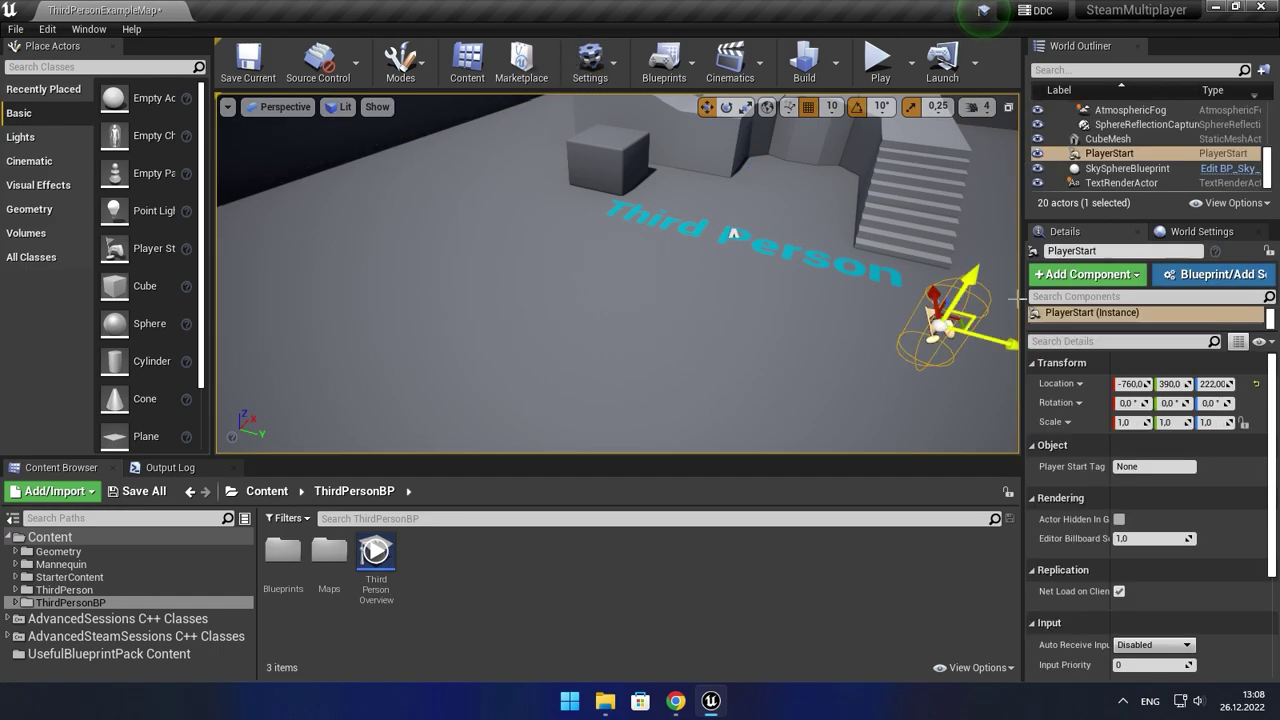
key("Delete")
- Set the GameMode Override to ThirdPersonGameMode and place two Player Starts in the level
left_click(1199, 231)
left_click(1160, 350)
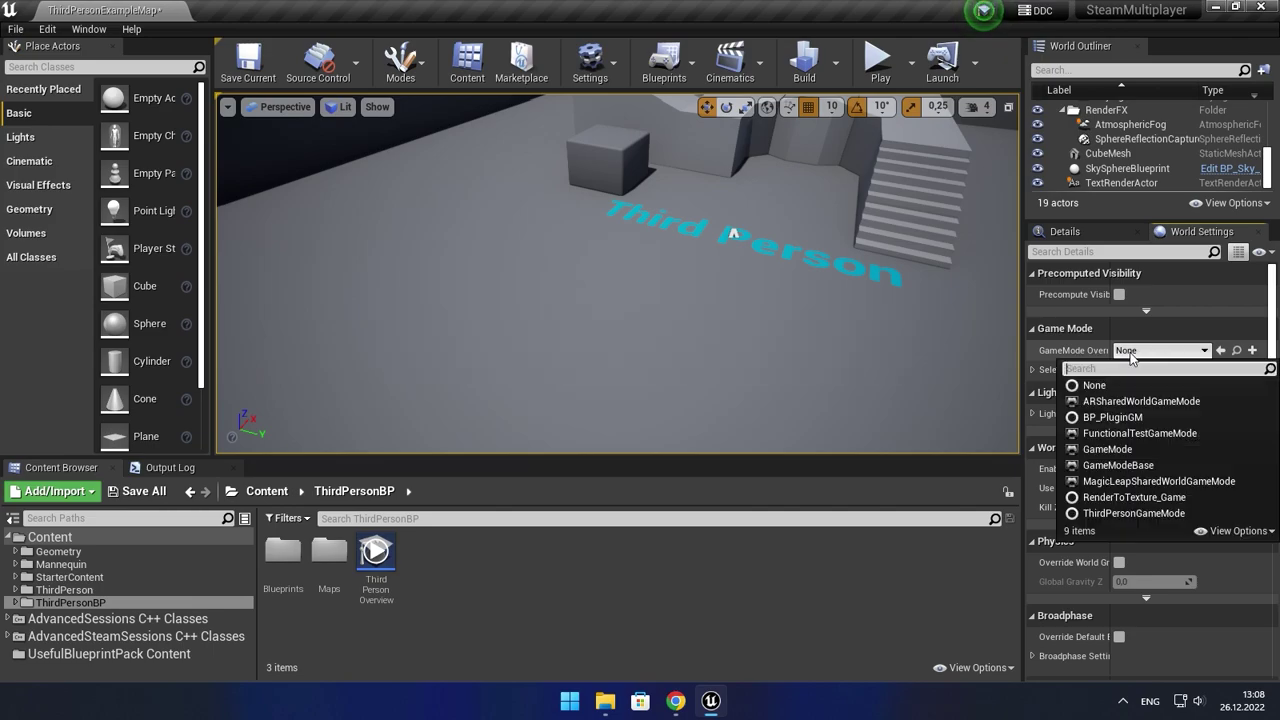
left_click(1120, 507)
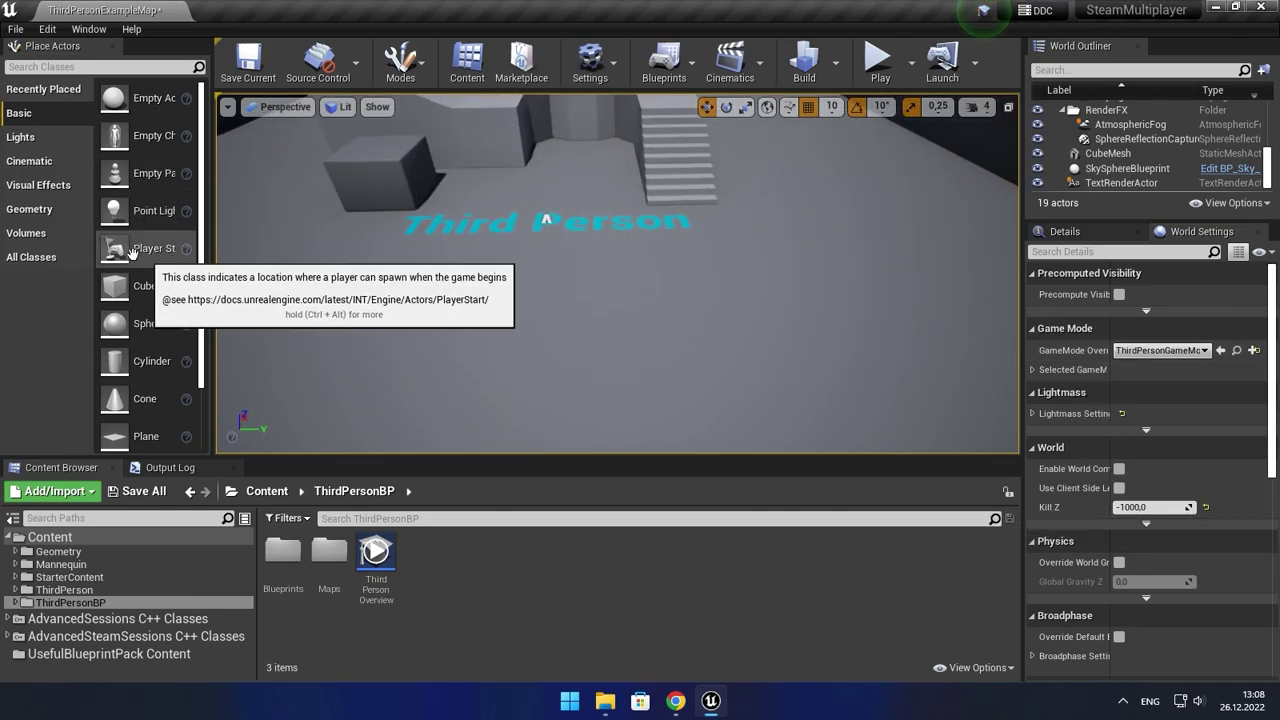
left_click_drag(150, 248, 360, 269)
left_click_drag(150, 248, 765, 255)
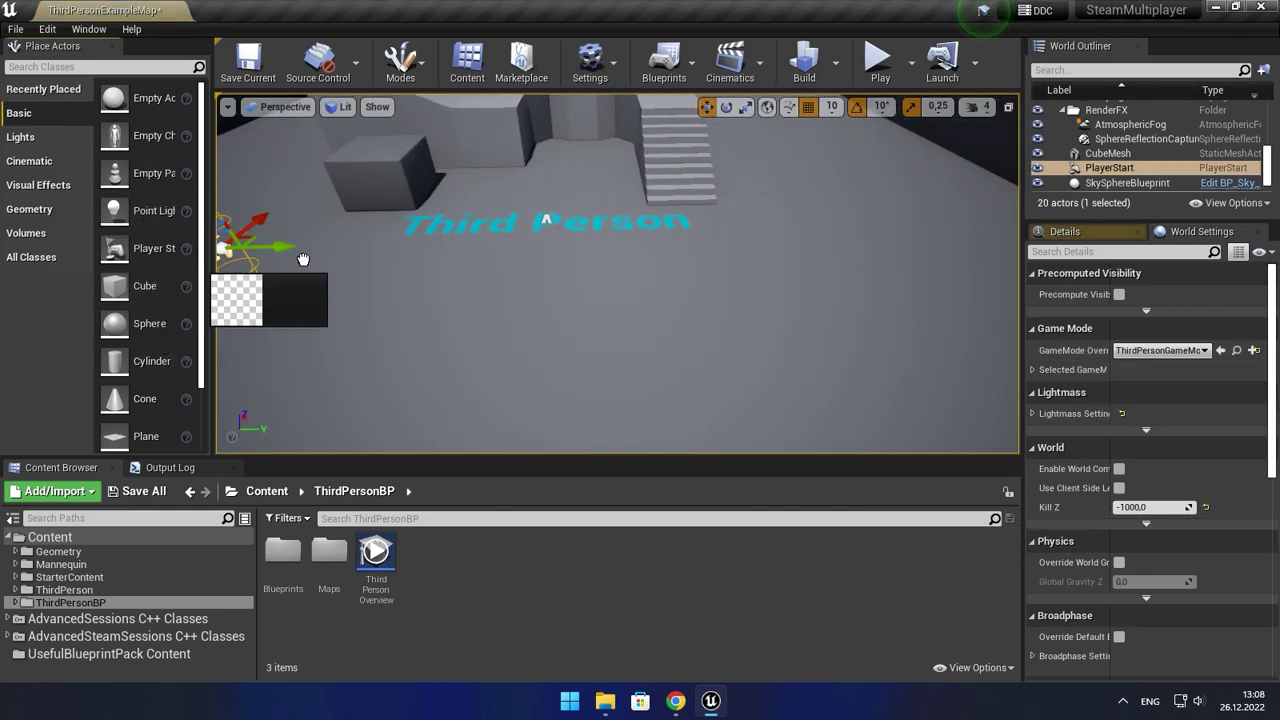
left_click(1032, 369)
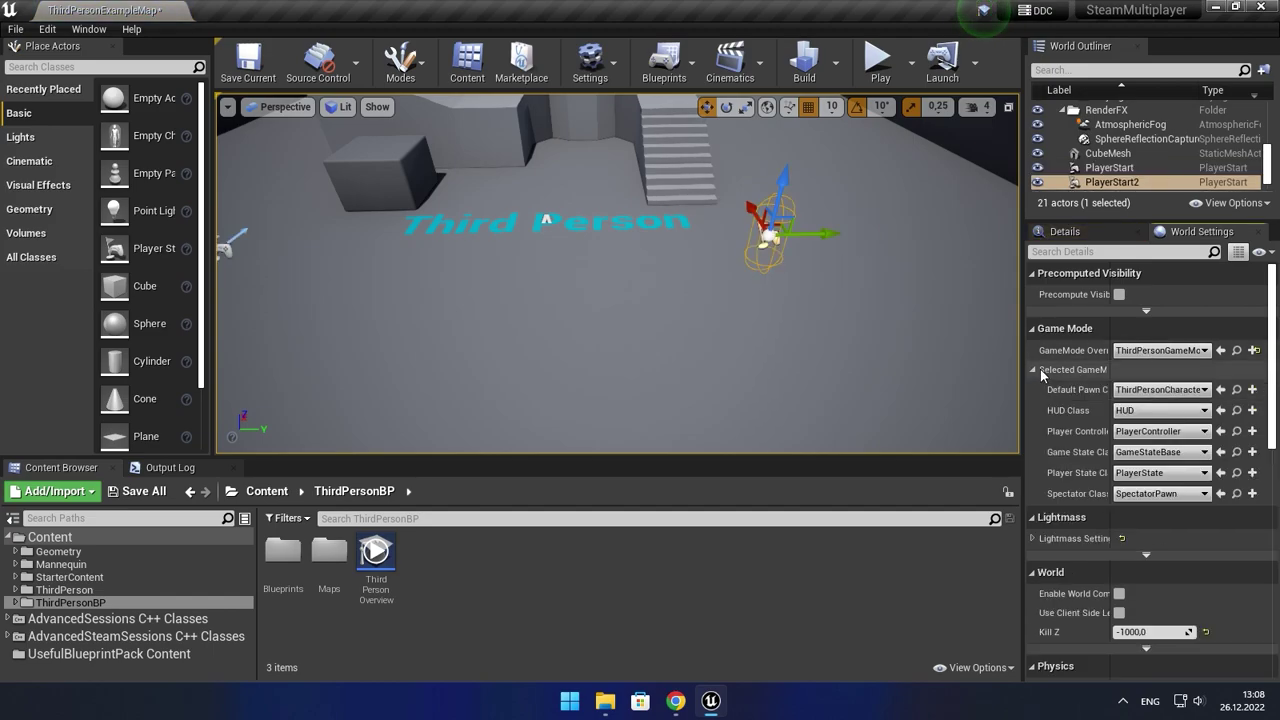
left_click(1036, 369)
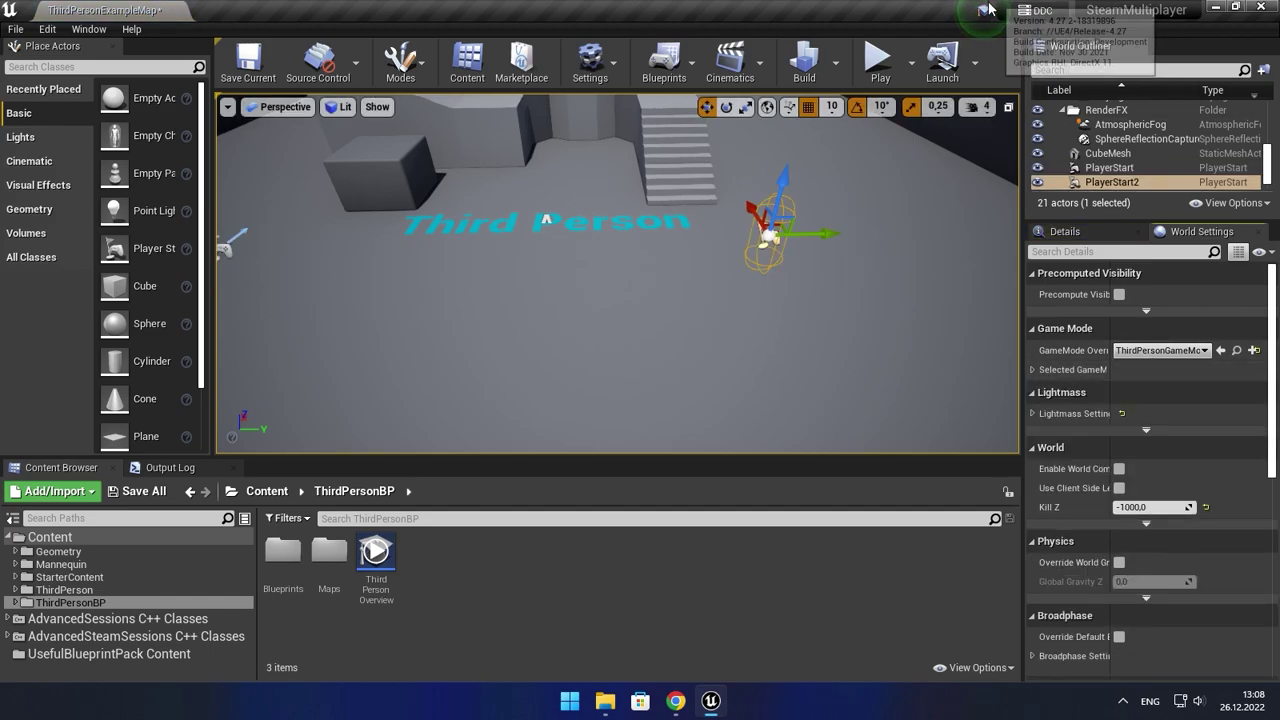
left_click_drag(620, 280, 560, 330)
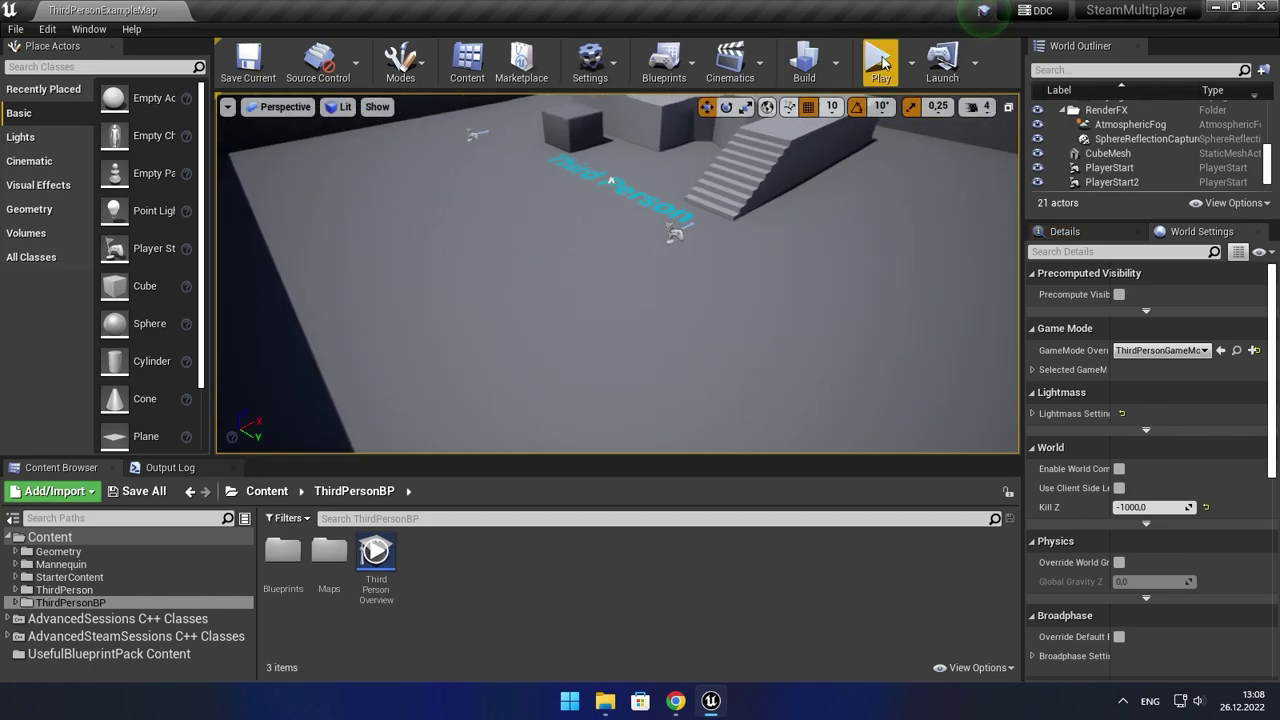
- Test-play the level in a Standalone preview, then exit it with Esc
left_click(914, 72)
left_click(990, 143)
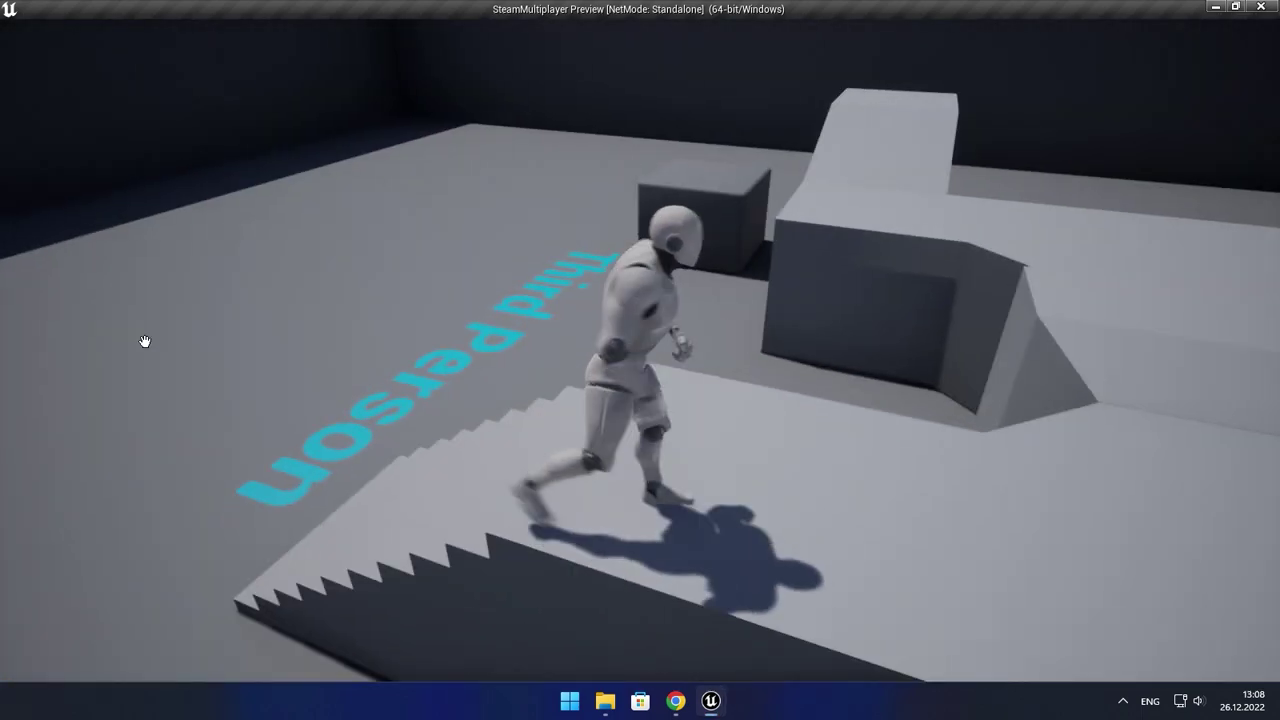
key("Escape")
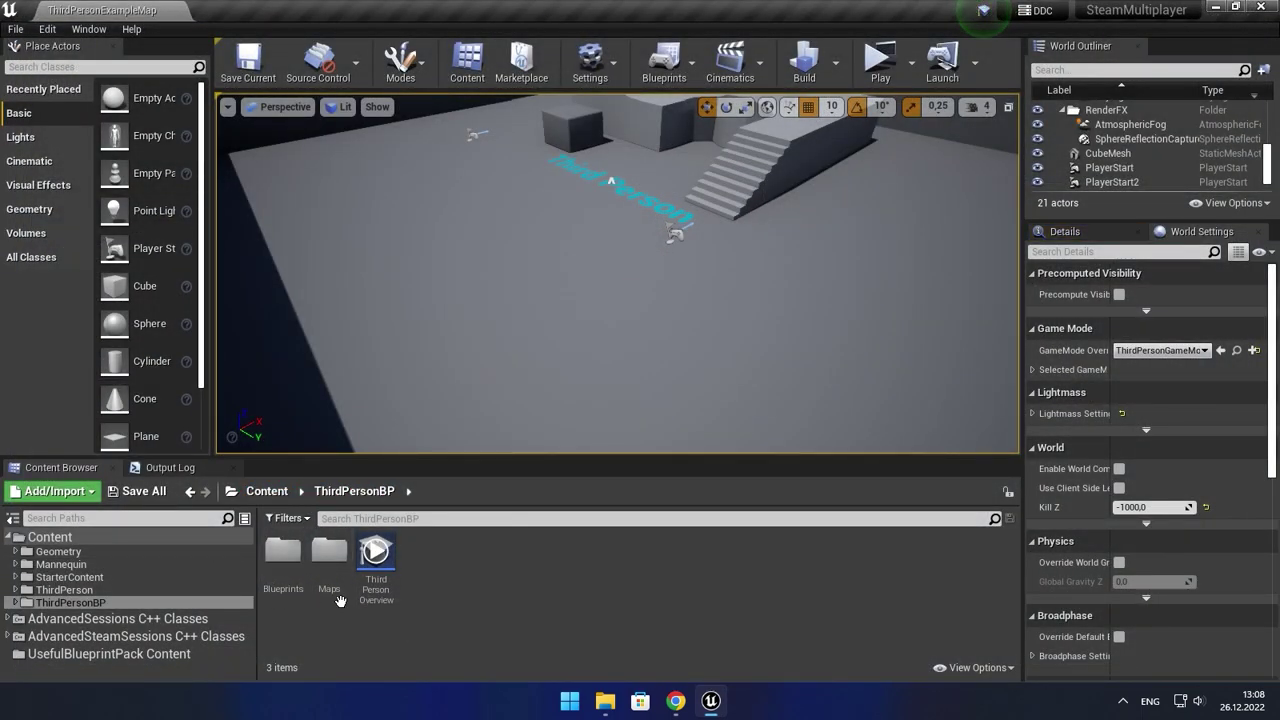
- Create a MainMenu level in the Maps folder
double_click(329, 550)
right_click(534, 595)
left_click(590, 220)
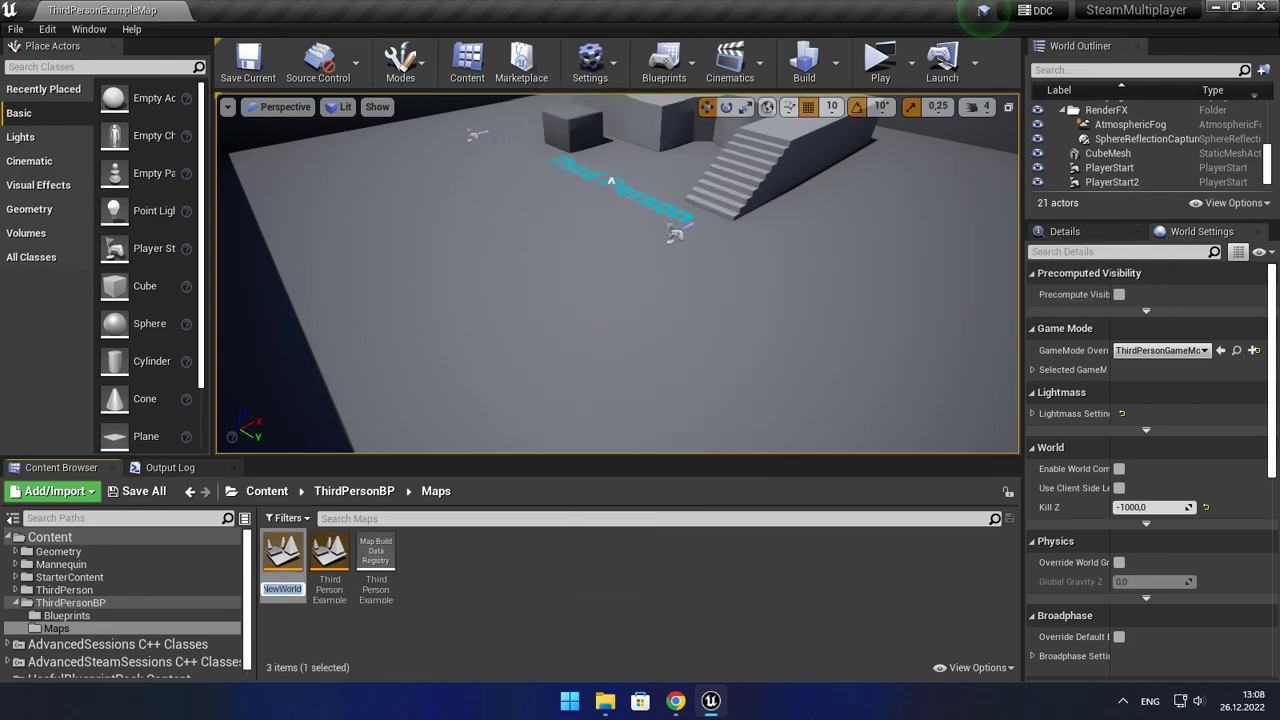
type("MainMenu")
key("Return")
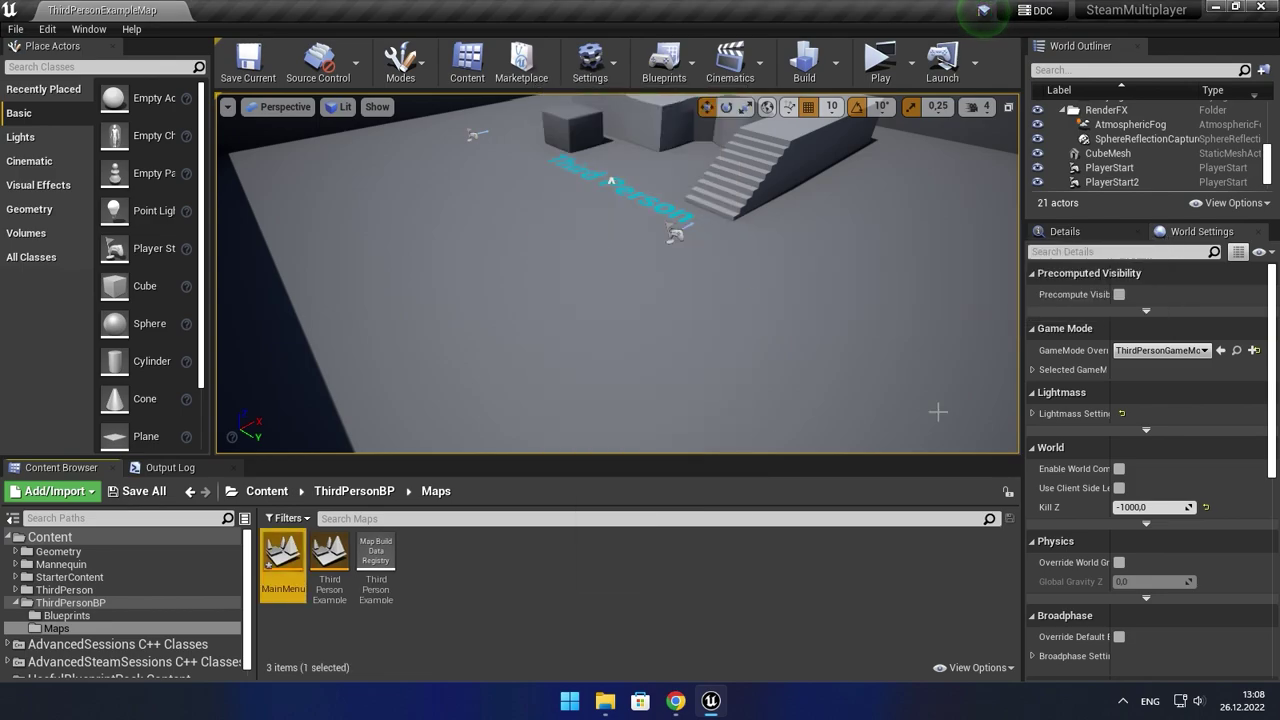
- Create ServerSlot and Menu widget blueprints in the ThirdPersonBP folder
right_click(402, 542)
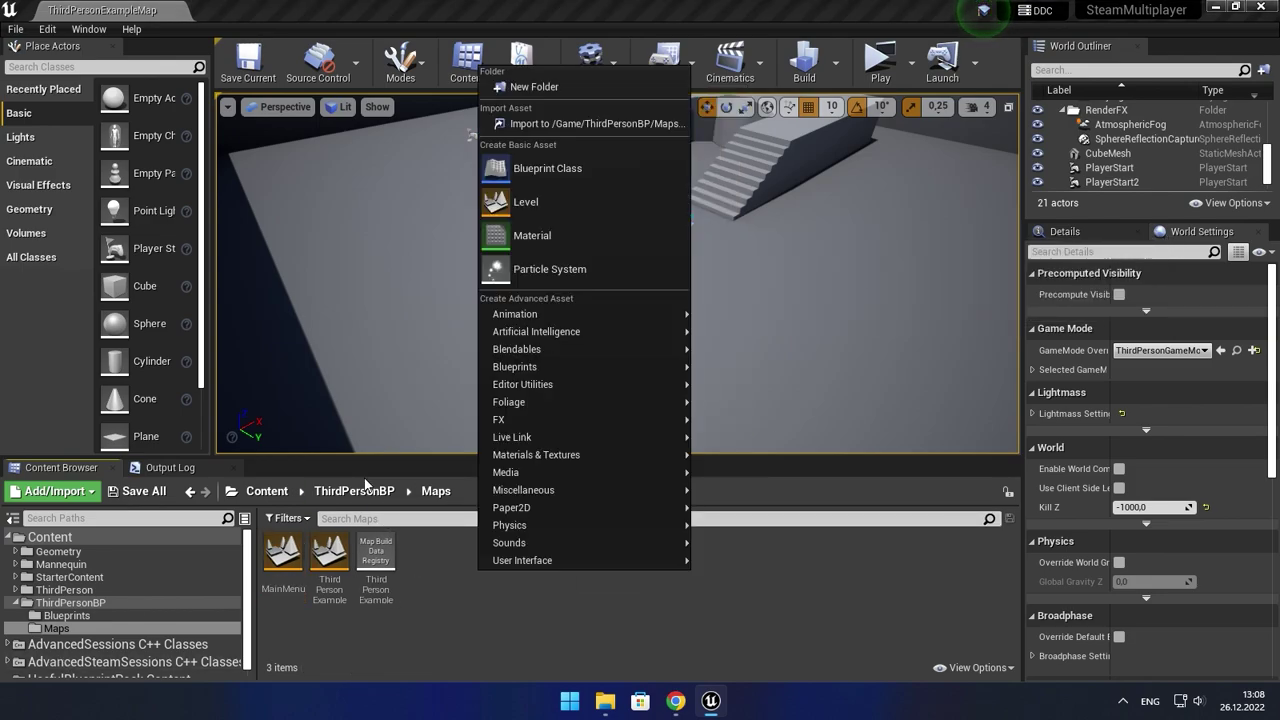
left_click(366, 484)
right_click(556, 580)
mouse_move(609, 572)
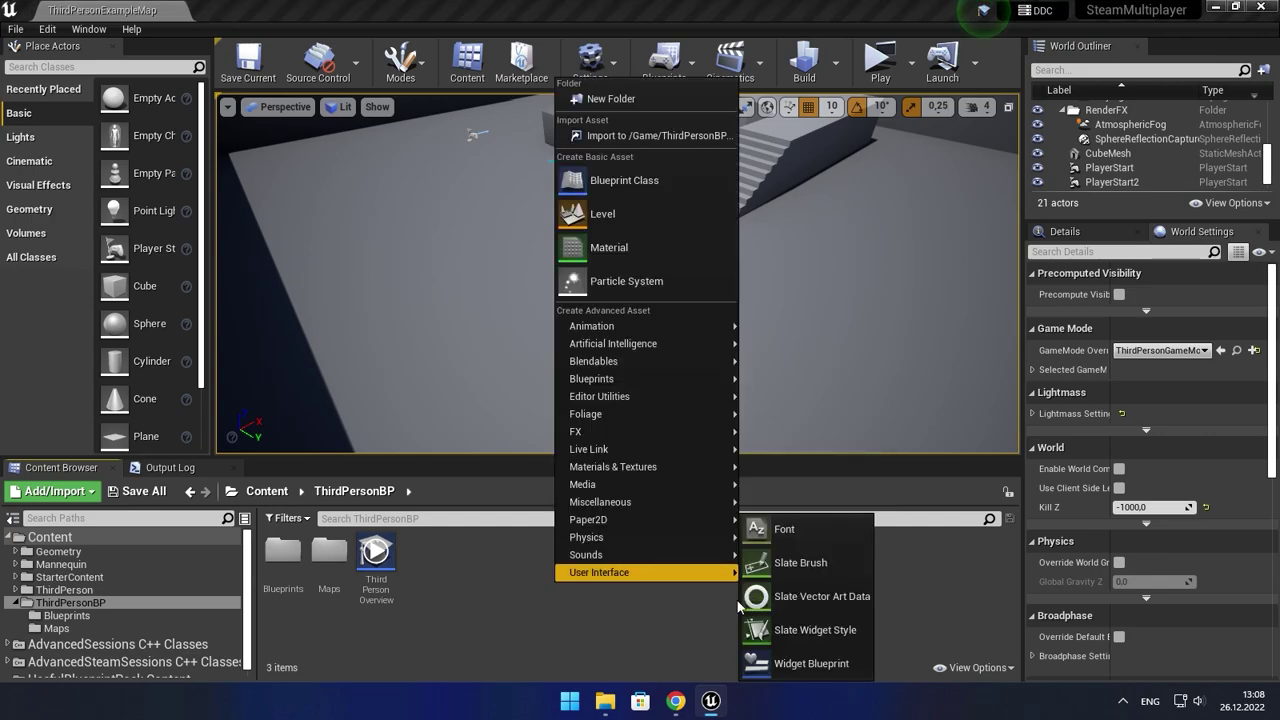
left_click(800, 663)
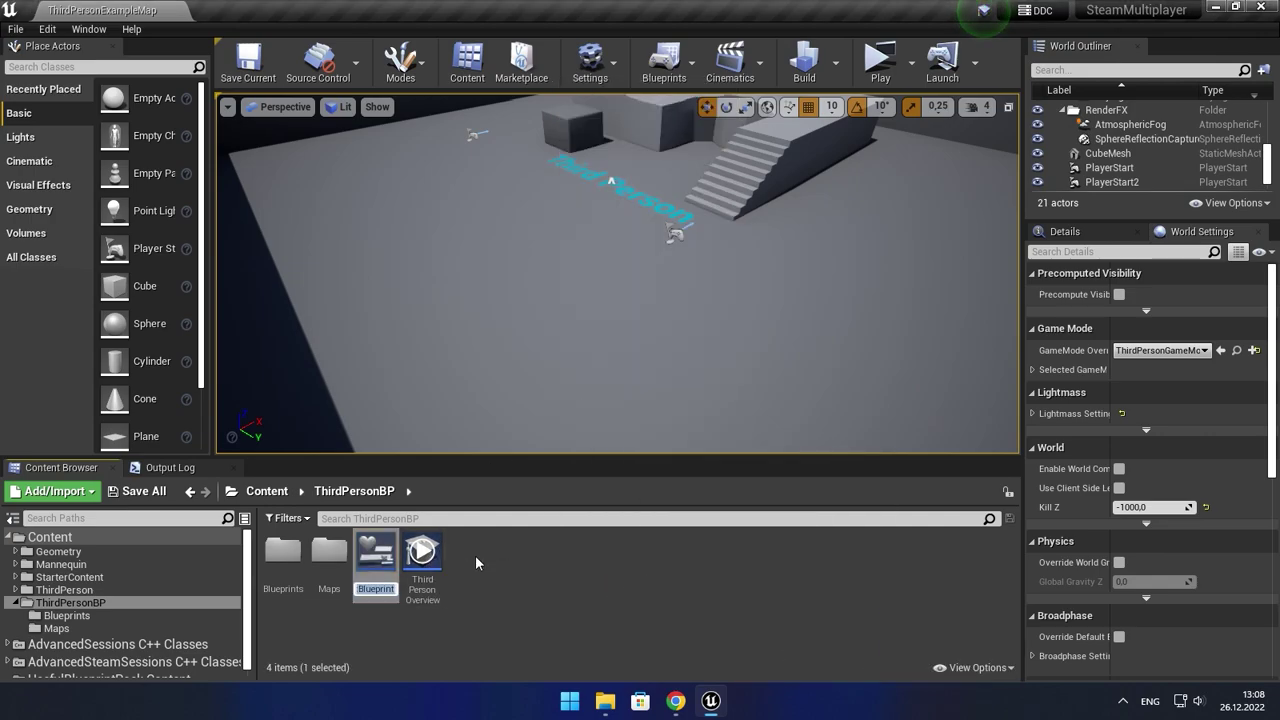
type("ServerSlot")
key("Return")
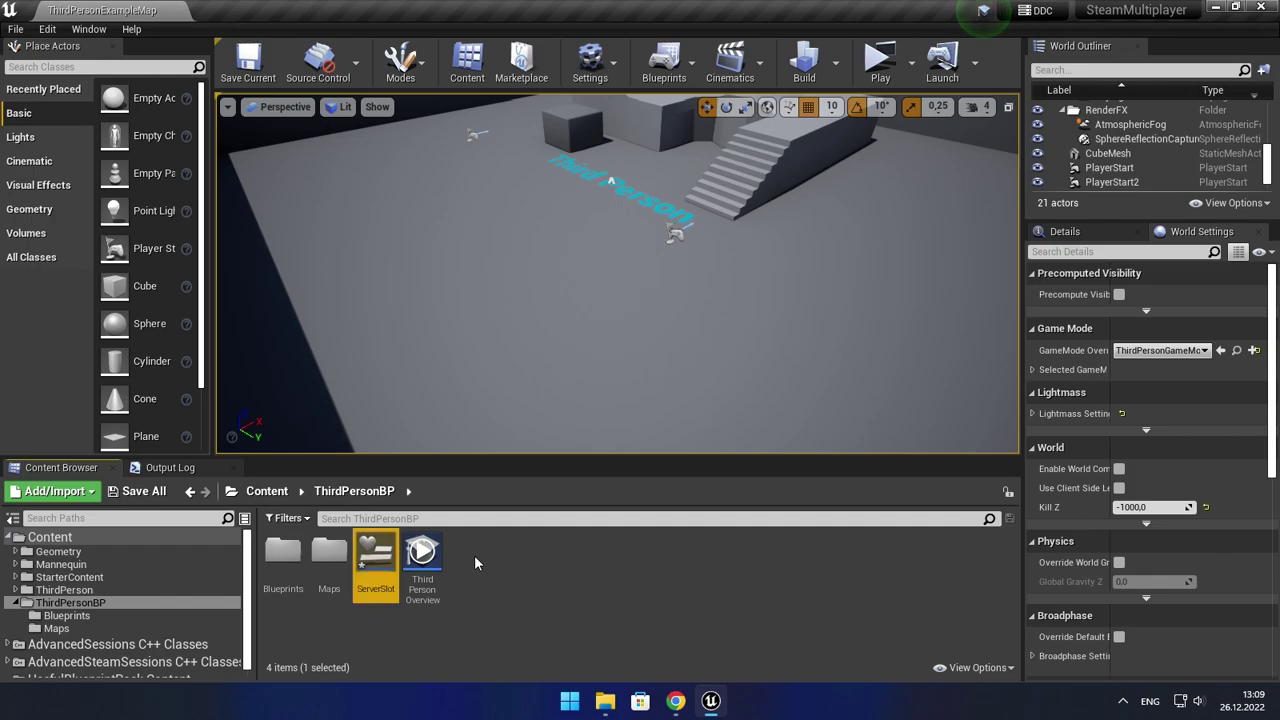
right_click(464, 534)
mouse_move(534, 525)
left_click(700, 662)
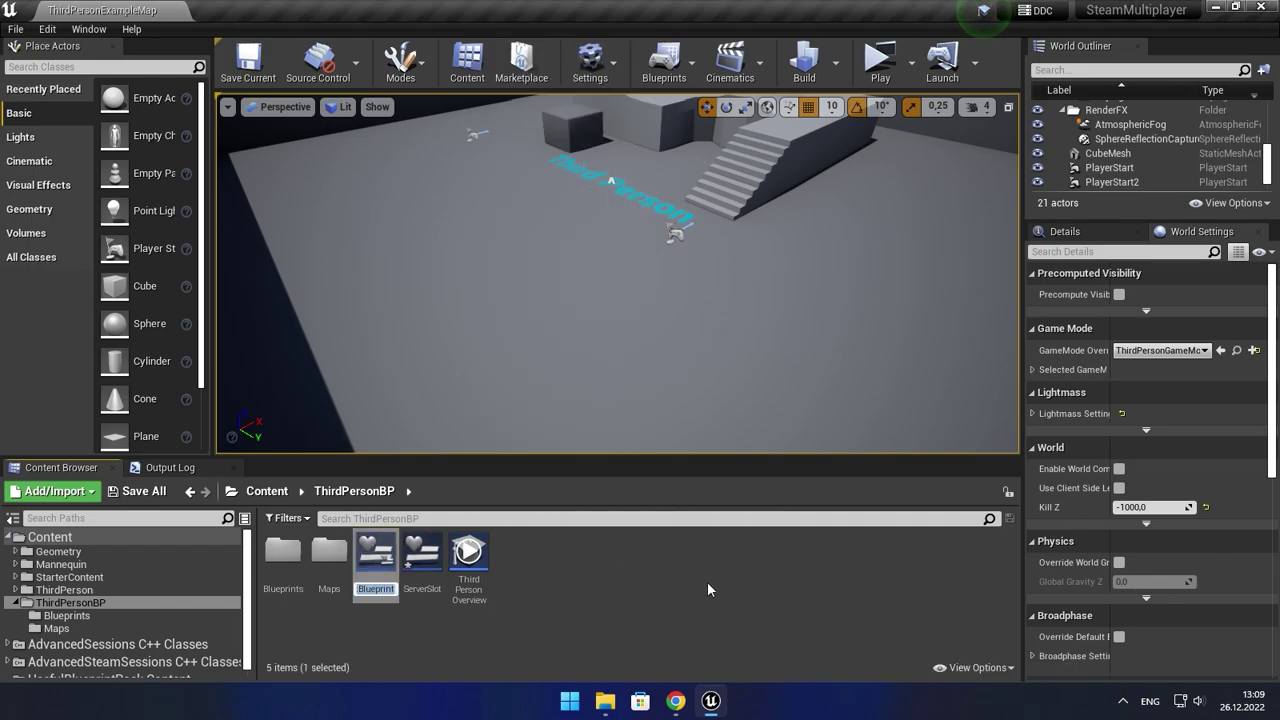
type("Menu")
key("Return")
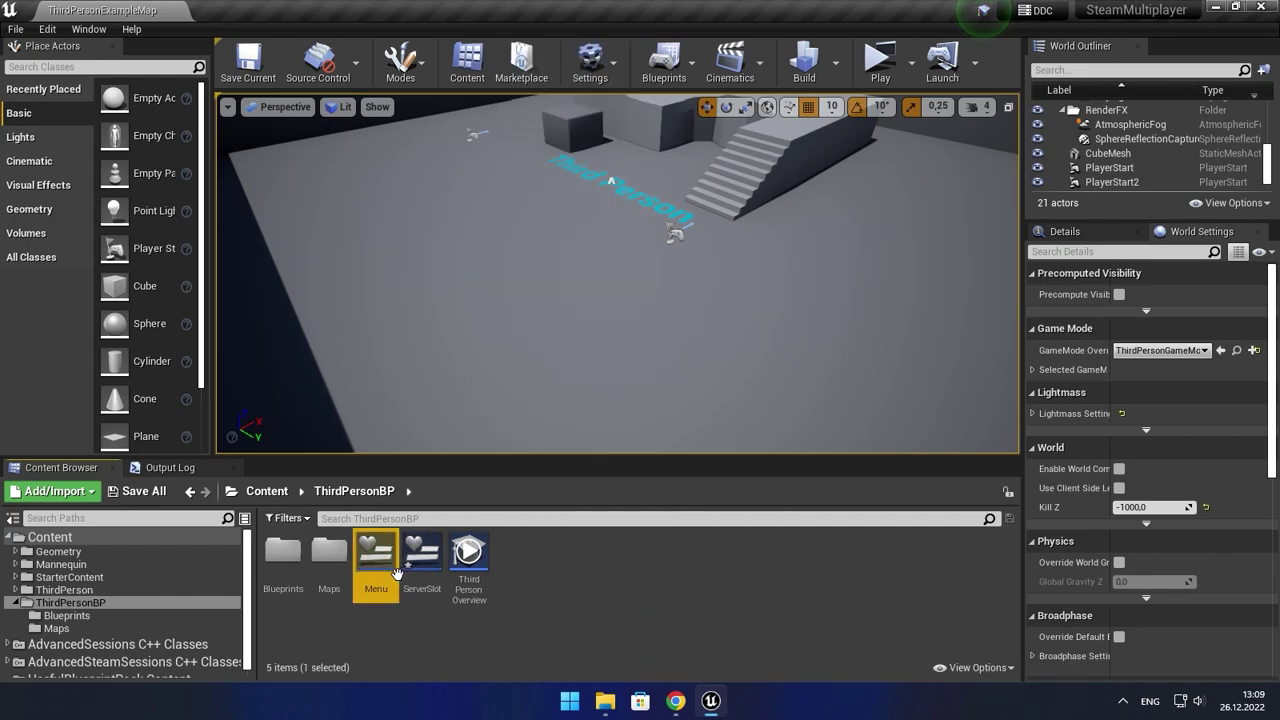
- Recreate the MainMenu level in the Maps folder
double_click(329, 550)
right_click(655, 600)
left_click(680, 220)
type("MainMenu")
key("Return")
- Open the MainMenu level, saving the new widget blueprints first
double_click(283, 555)
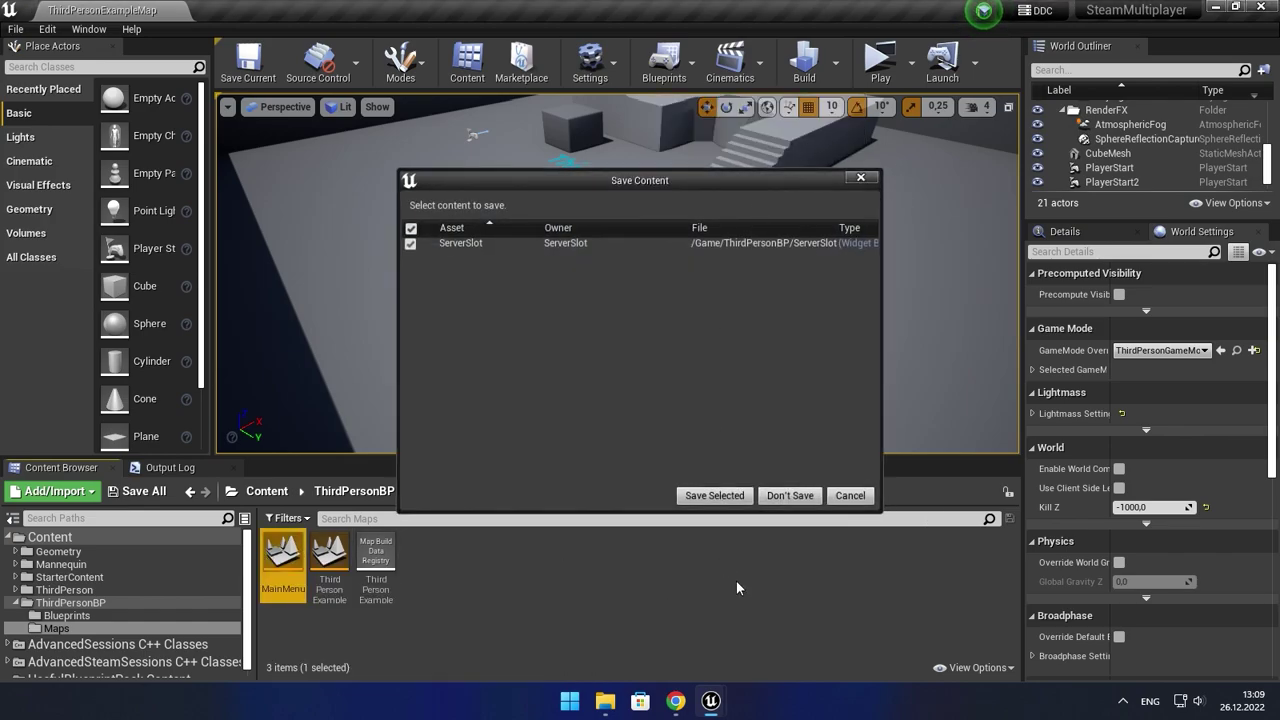
left_click(714, 495)
left_click(354, 491)
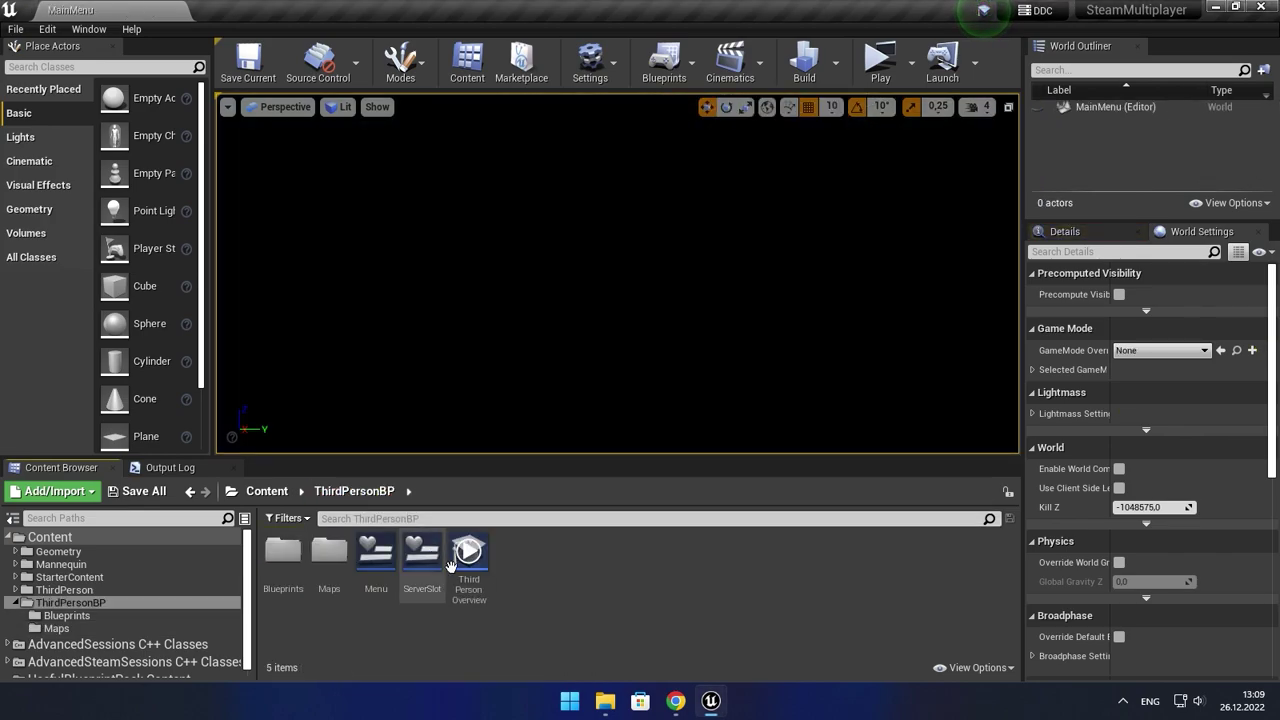
double_click(386, 567)
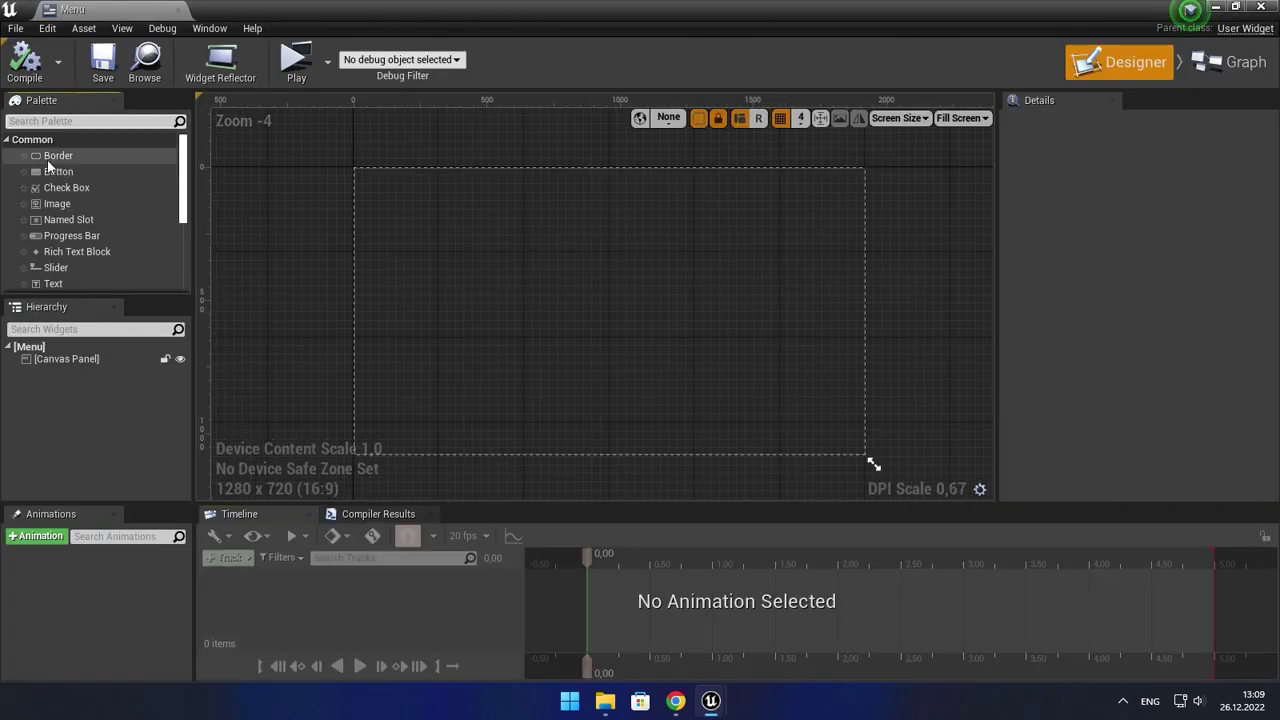
- Add a Border down the left of the Menu canvas with a dark grey 404040 brush colour, and save
mouse_move(48, 162)
left_mouse_down()
mouse_move(380, 193)
mouse_move(492, 496)
left_mouse_up()
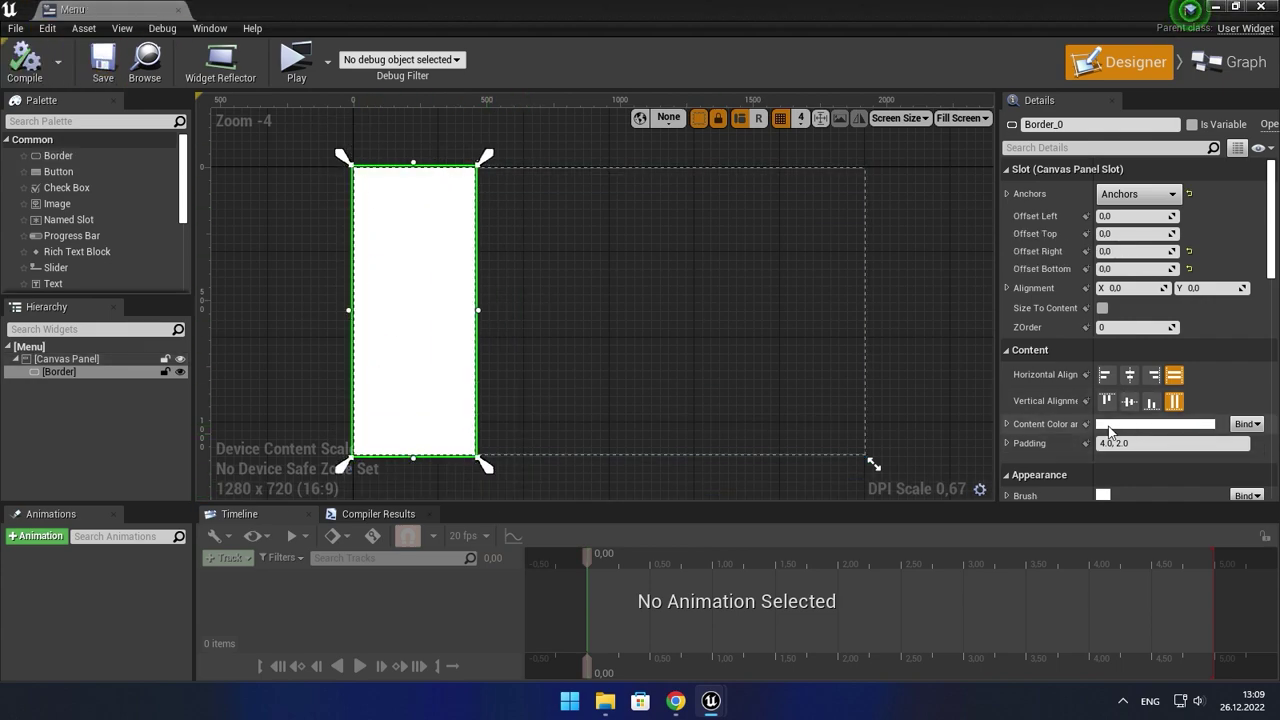
scroll(1117, 430, "down", 3)
left_click(1150, 438)
left_click_drag(1008, 400, 1004, 457)
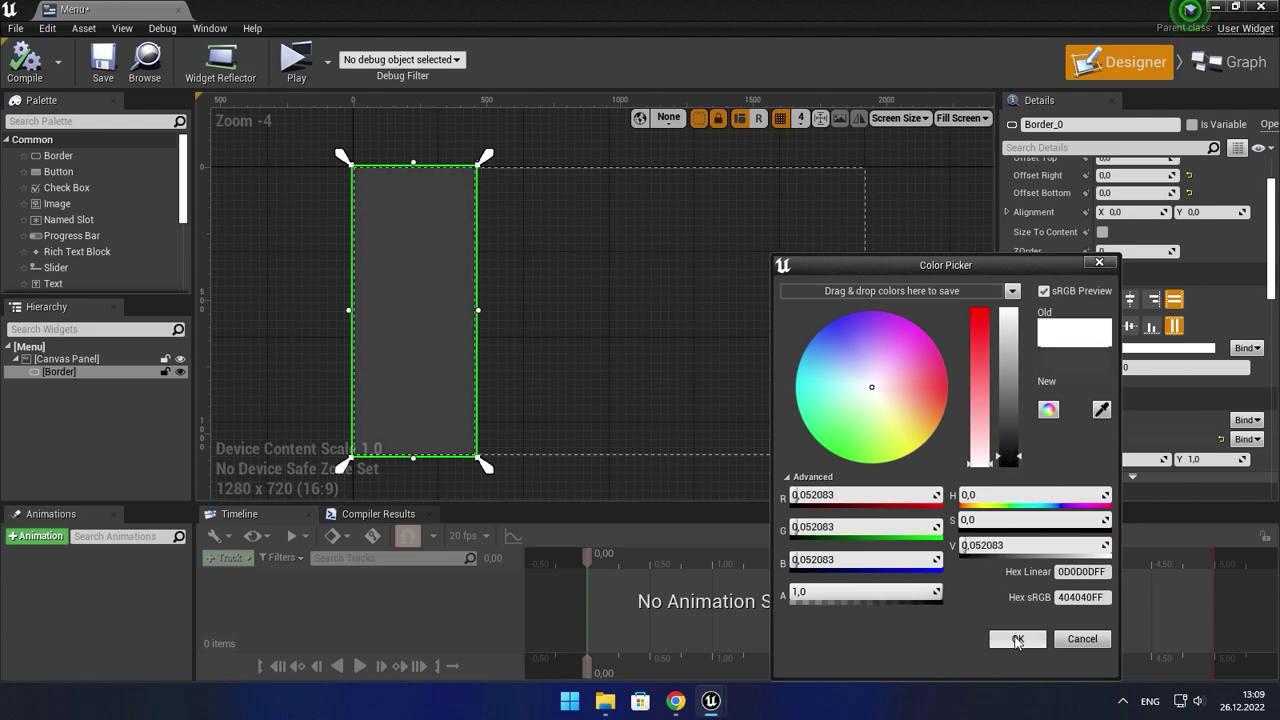
left_click(1017, 639)
left_click(103, 62)
left_click_drag(58, 171, 441, 221)
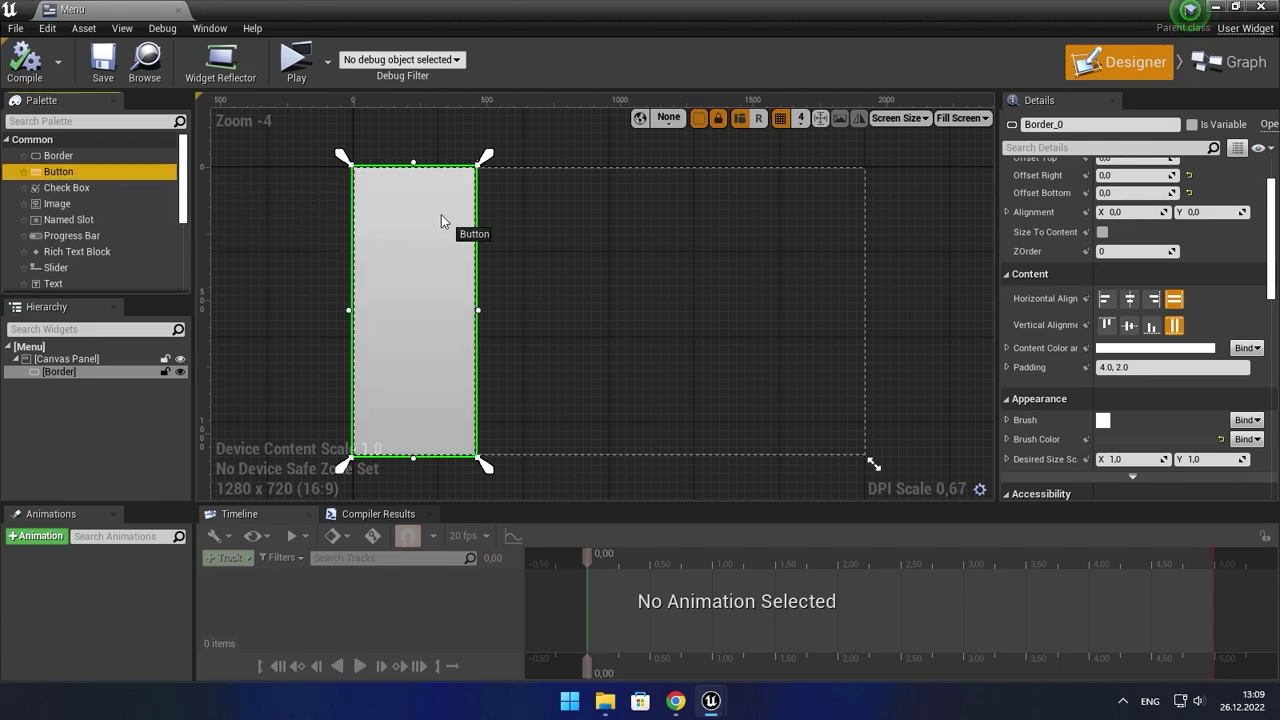
key("ctrl+z")
- Put a Vertical Box inside the Border holding buttons, each with a Text label
left_click(64, 122)
type("vert")
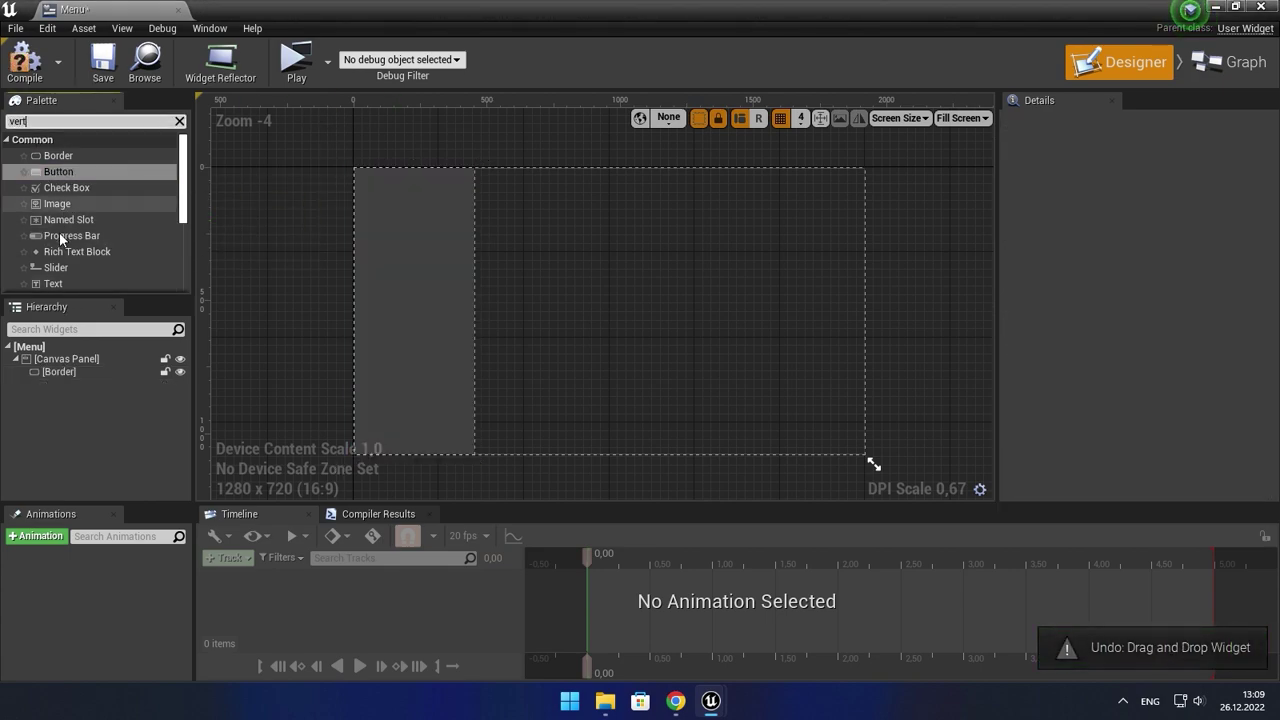
left_click_drag(56, 156, 449, 276)
left_click(60, 121)
type("b")
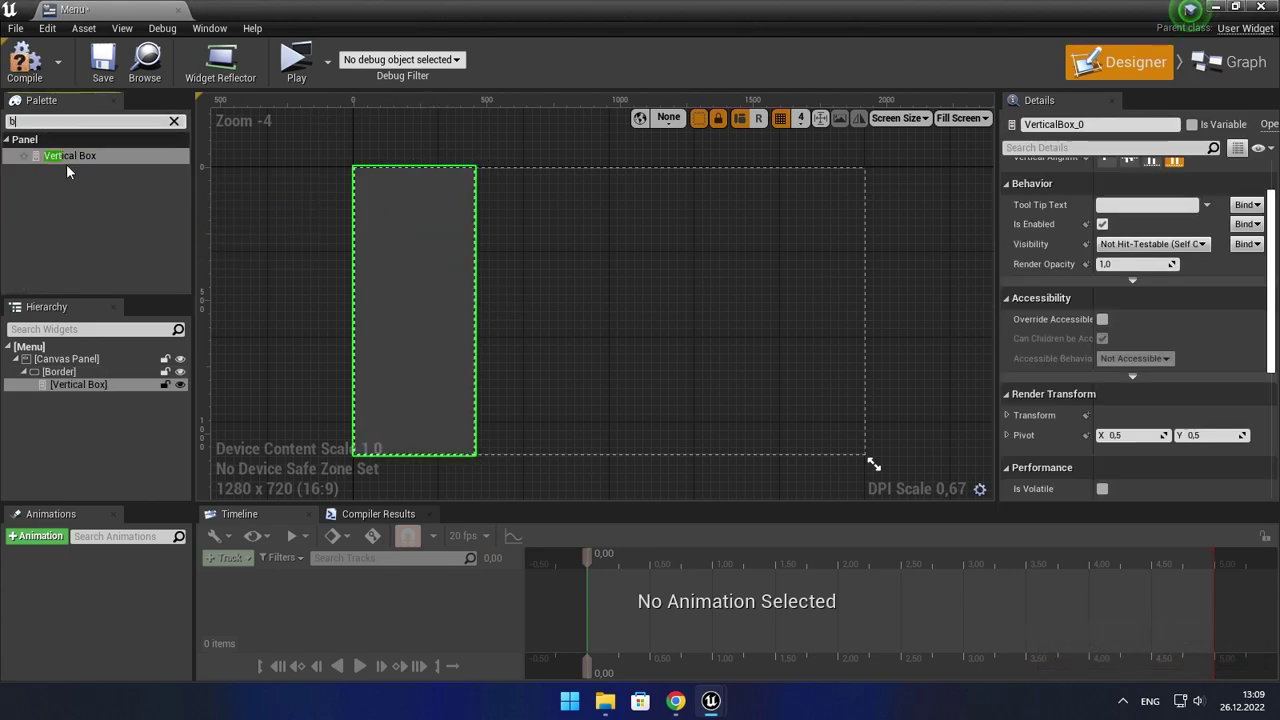
left_click_drag(58, 171, 407, 243)
left_click(60, 121)
type("text")
mouse_move(53, 171)
left_mouse_down()
mouse_move(497, 183)
mouse_move(420, 178)
left_mouse_up()
scroll(337, 167, "up", 3)
scroll(337, 167, "up", 1)
left_click_drag(57, 172, 415, 199)
- Label the buttons Host and Refresh Server List, then compile the widget
left_click(488, 169)
left_click(1148, 204)
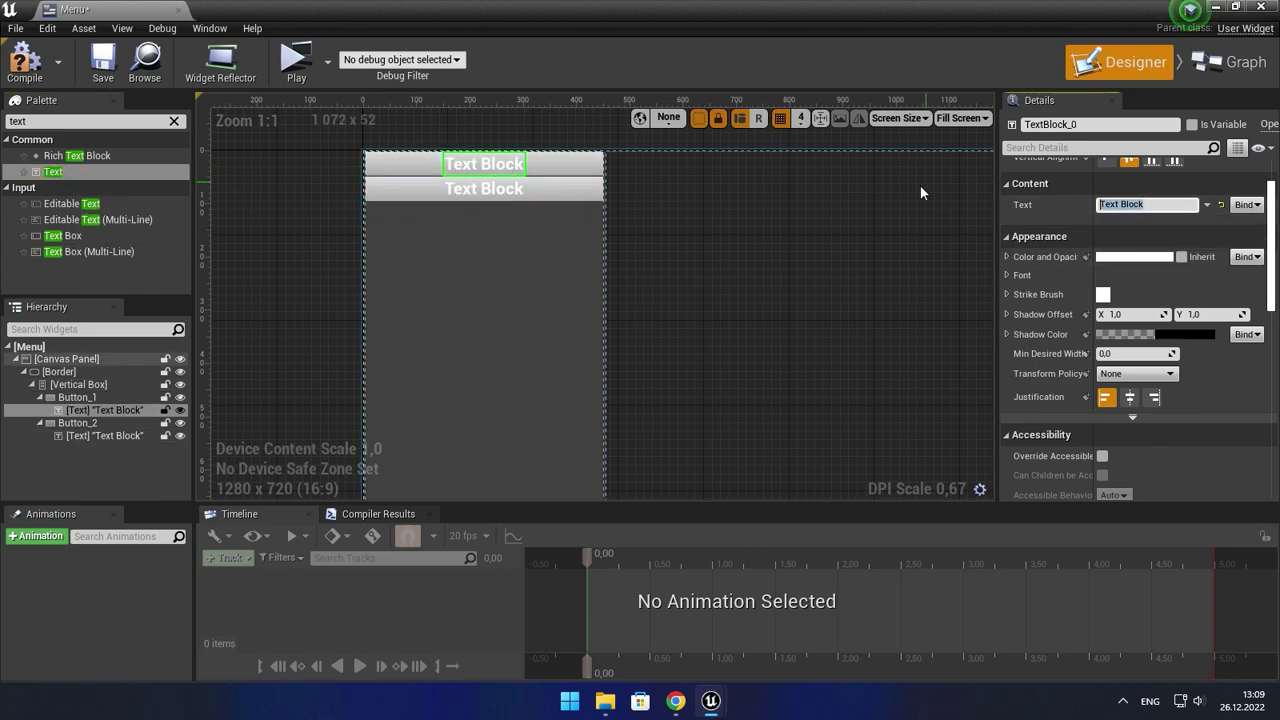
type("Host")
key("Return")
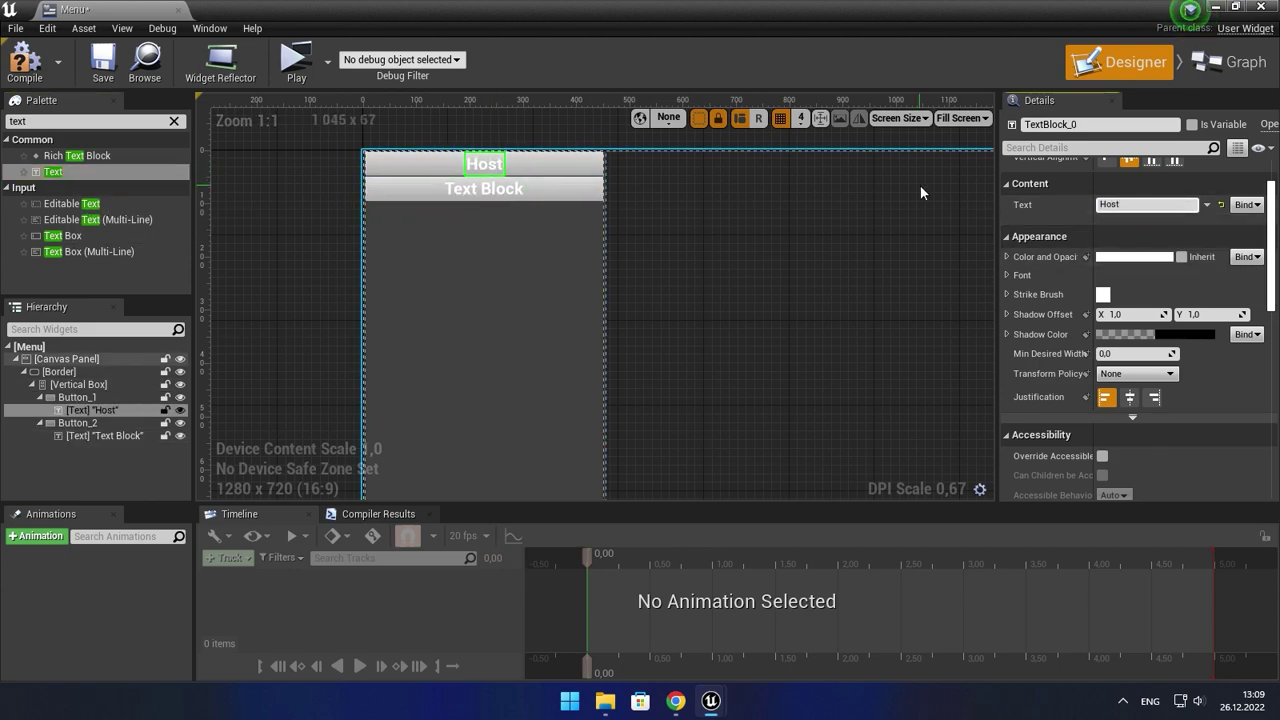
left_click(500, 189)
left_click(1148, 204)
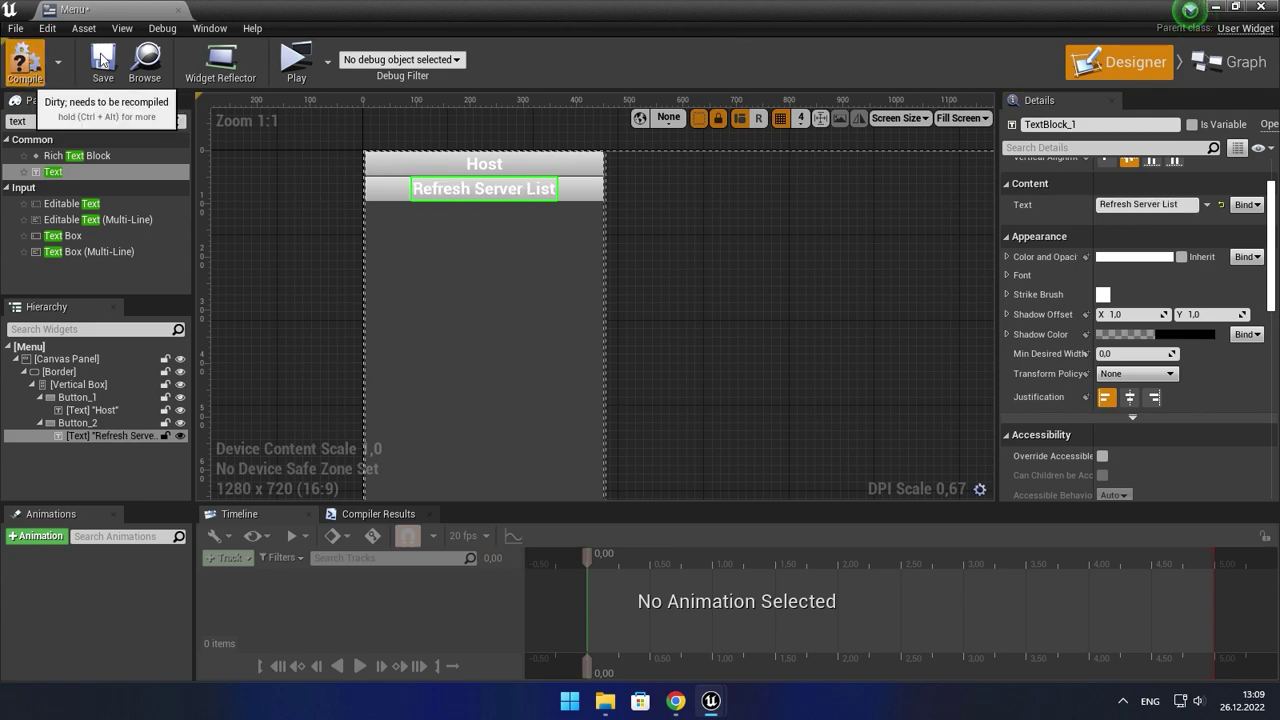
left_click(25, 60)
- Give the Host button a dark background colour, paste it onto Refresh Server List, and compile
left_click(584, 172)
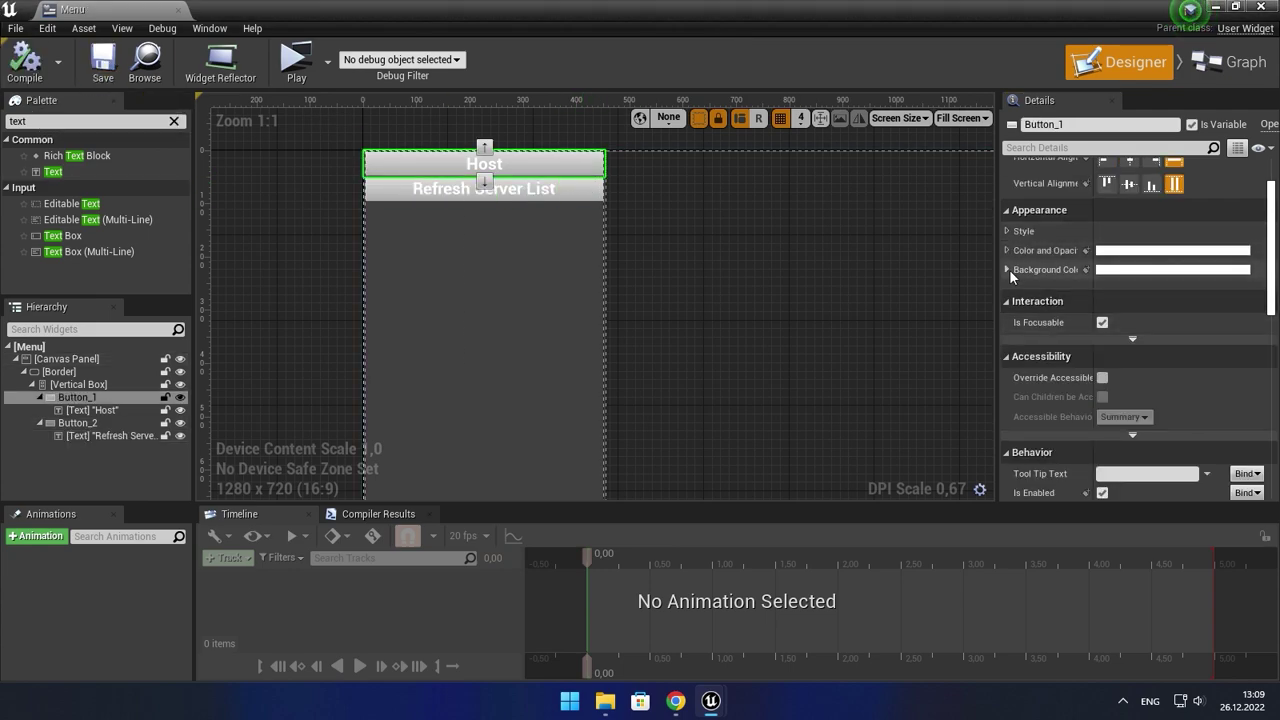
left_click(1219, 270)
left_click_drag(1089, 398, 1084, 460)
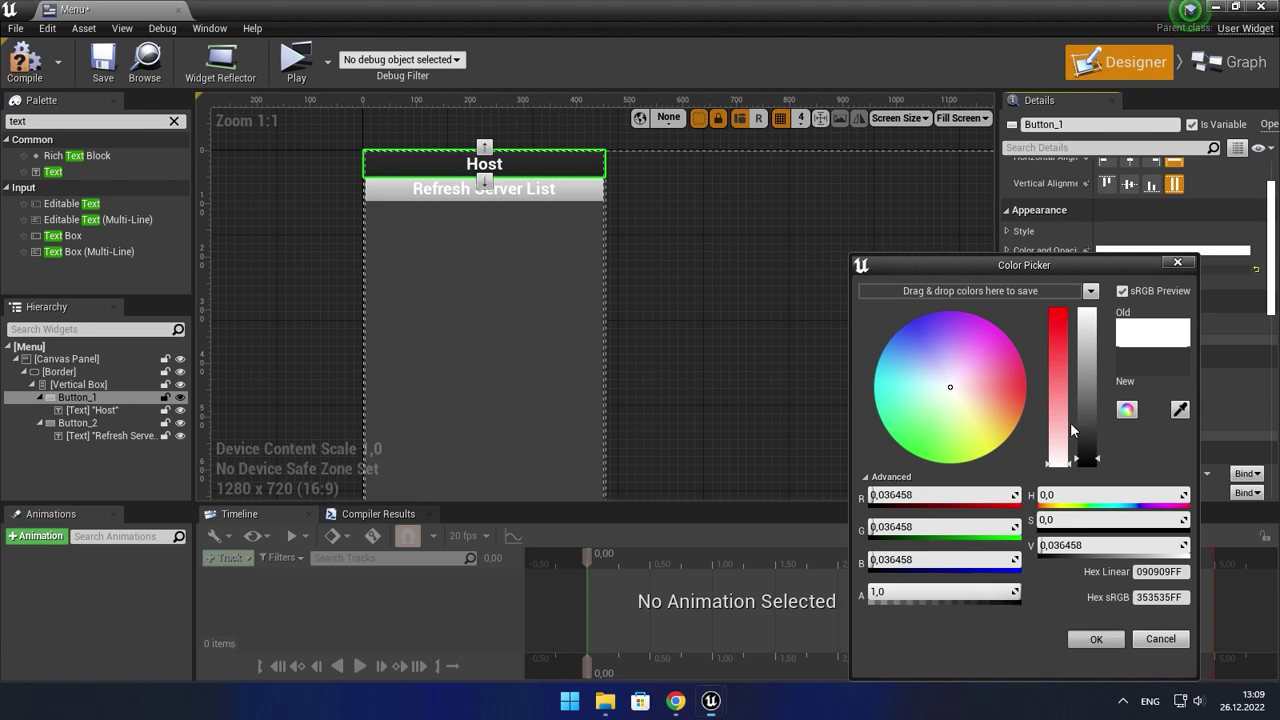
left_click(1092, 640)
right_click(1051, 265)
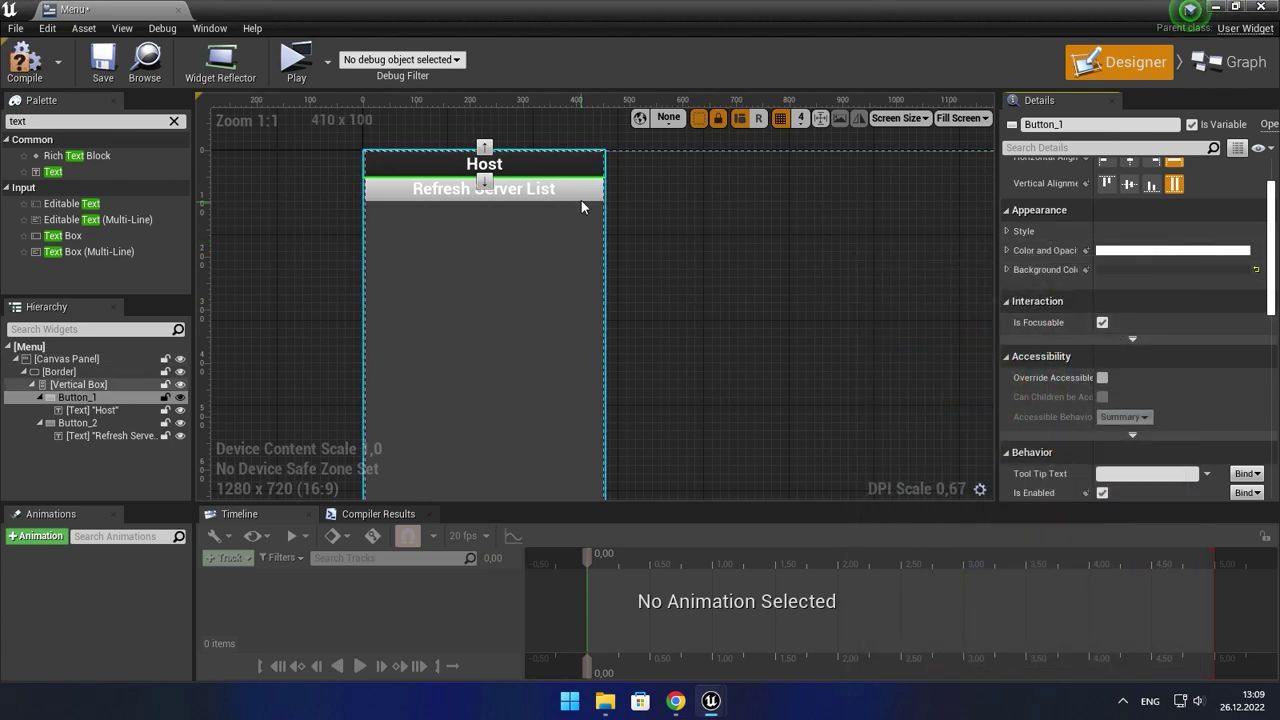
left_click(575, 192)
right_click(1046, 286)
left_click(1063, 351)
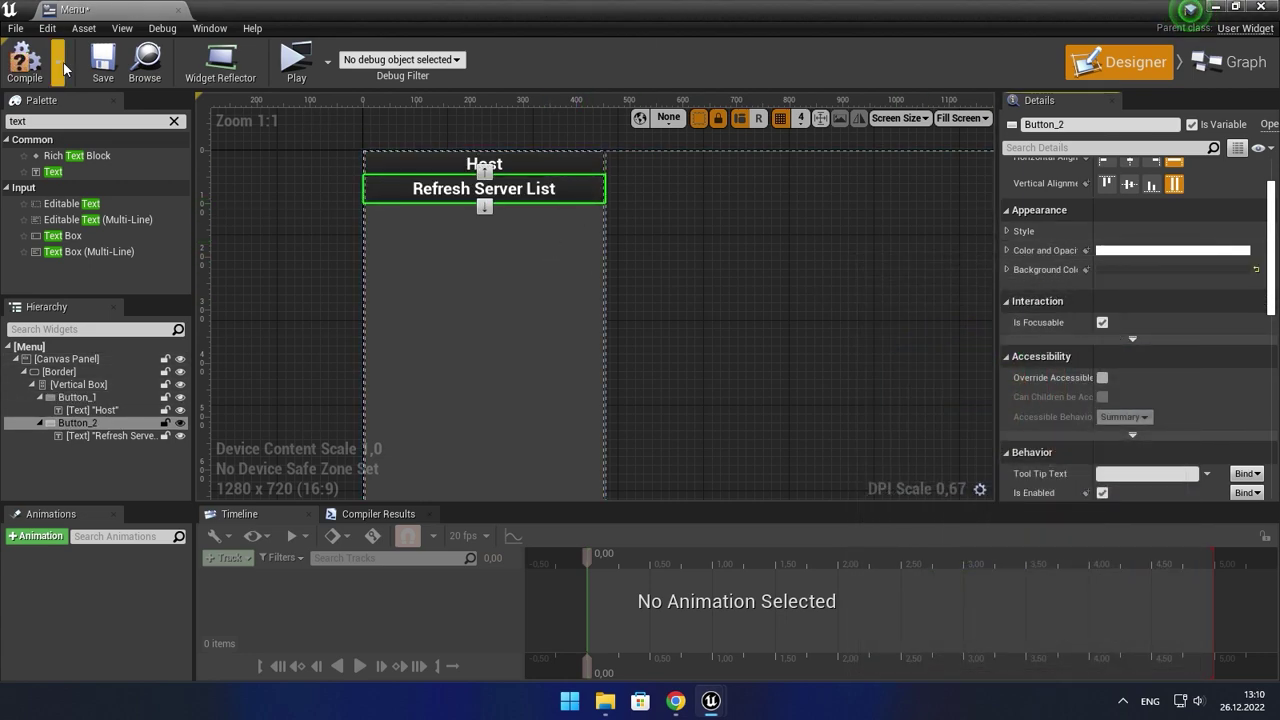
left_click(27, 62)
left_click(589, 141)
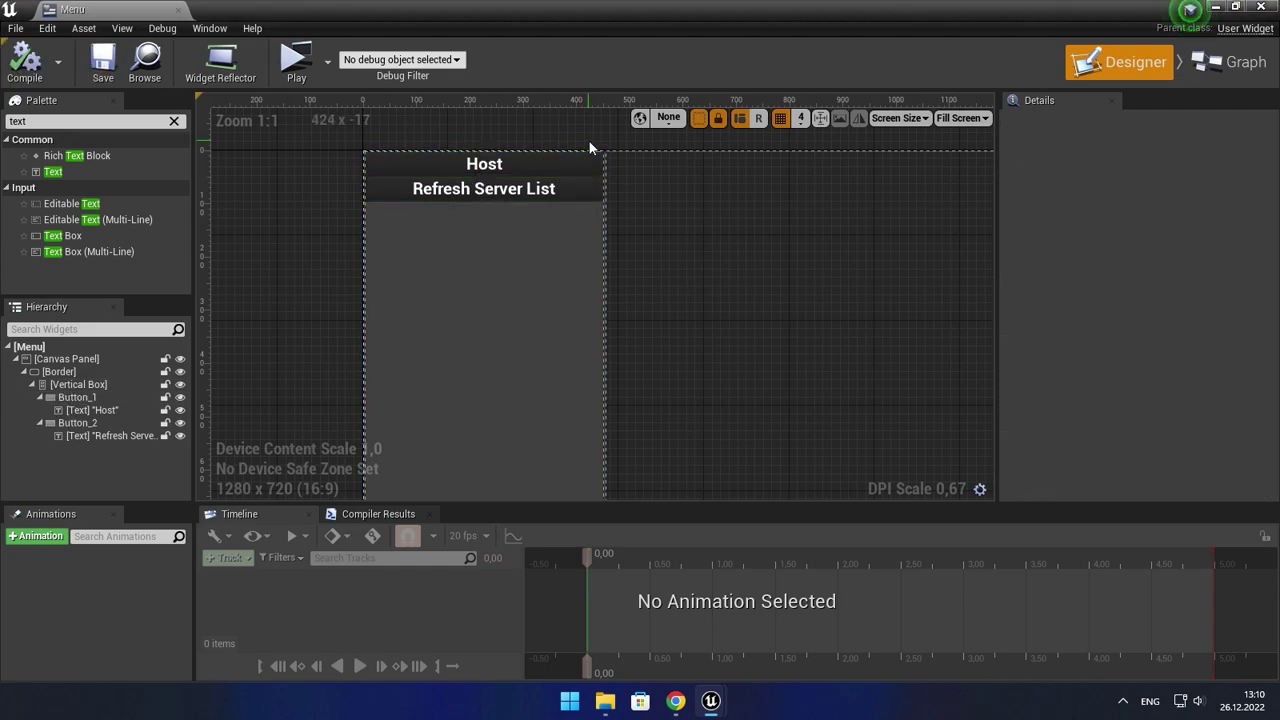
- From Project Settings' Game Instance Class, create the MultiplayerGI blueprint in ThirdPersonBP/Blueprints
left_click(1215, 7)
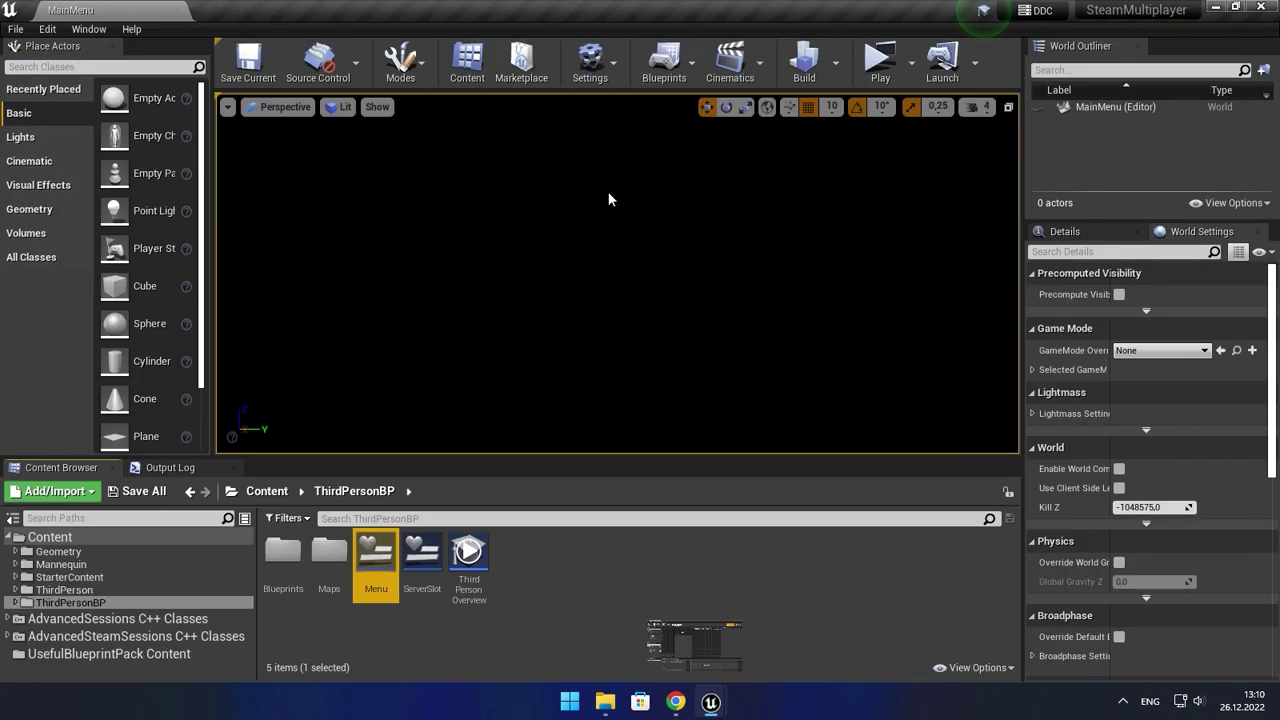
left_click(590, 62)
left_click(608, 129)
type("game instance")
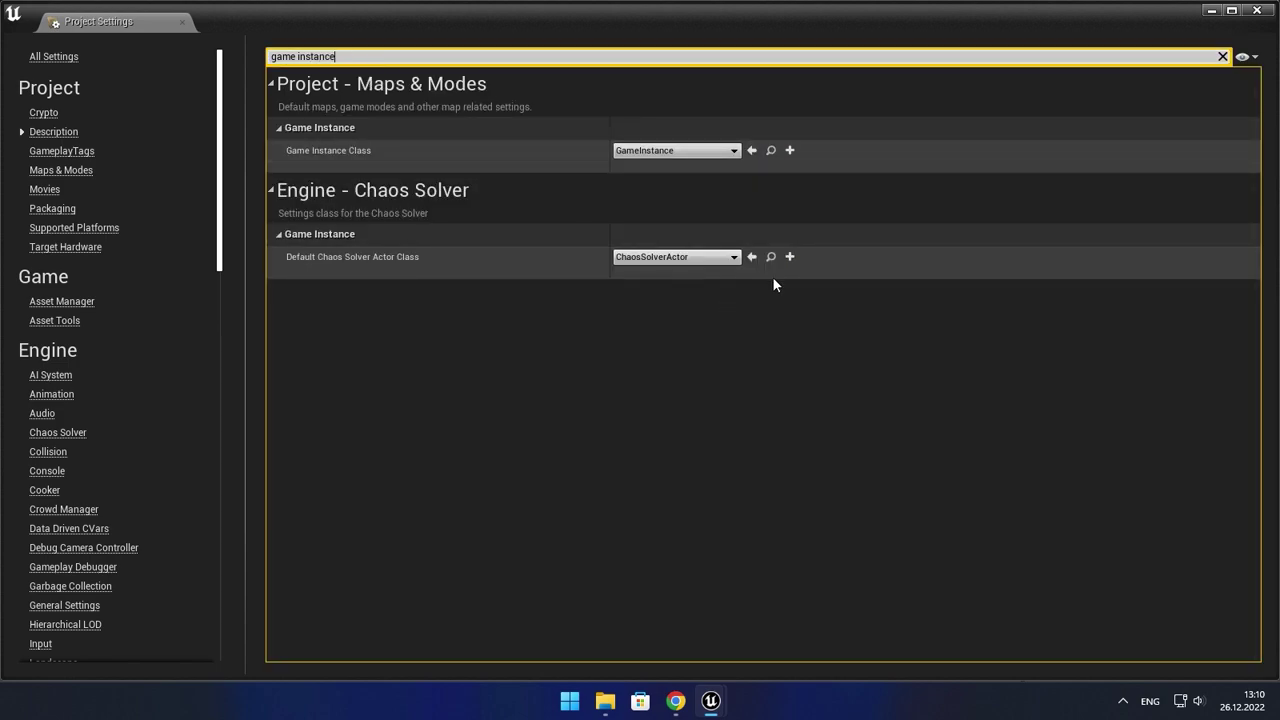
left_click(790, 151)
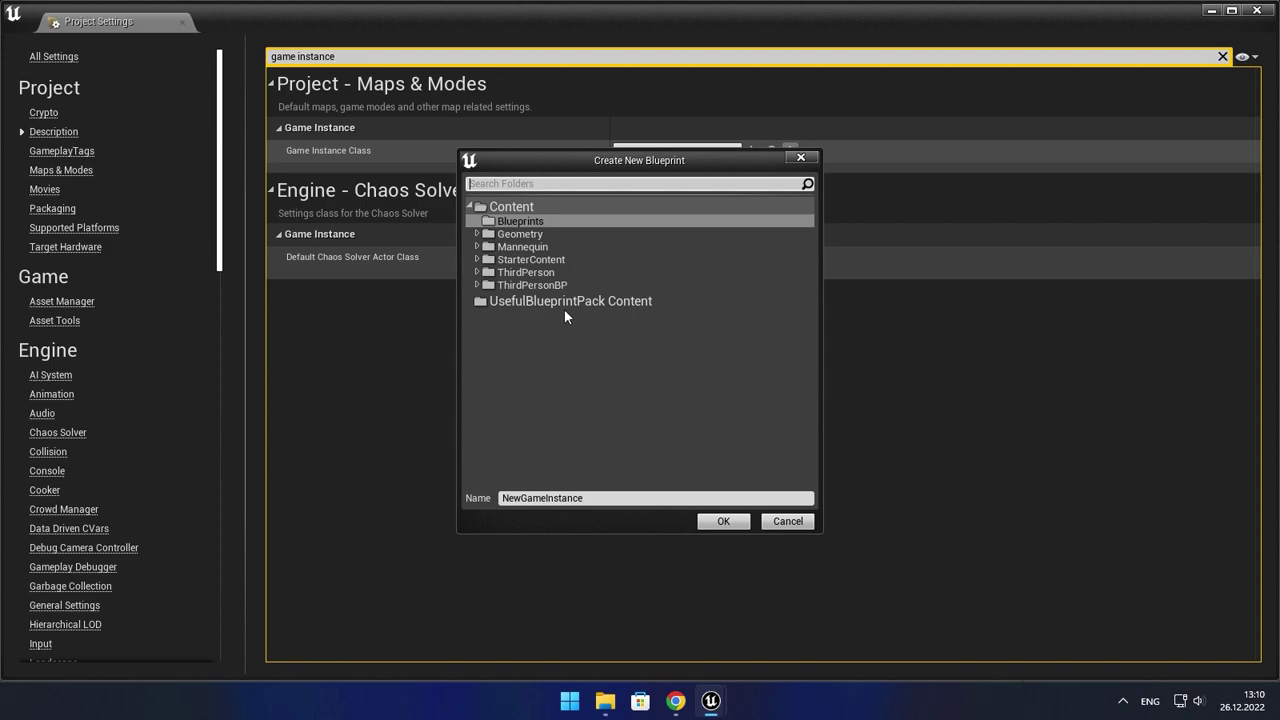
left_click(477, 285)
left_click(527, 298)
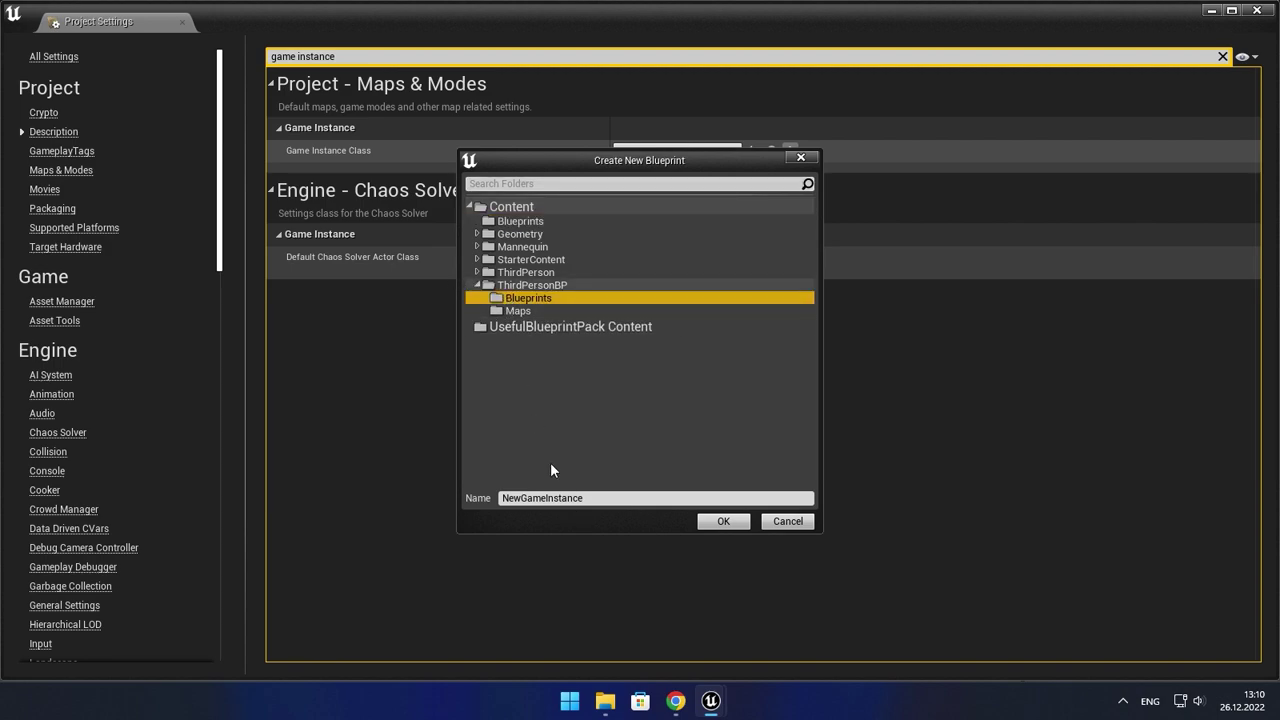
left_click(603, 499)
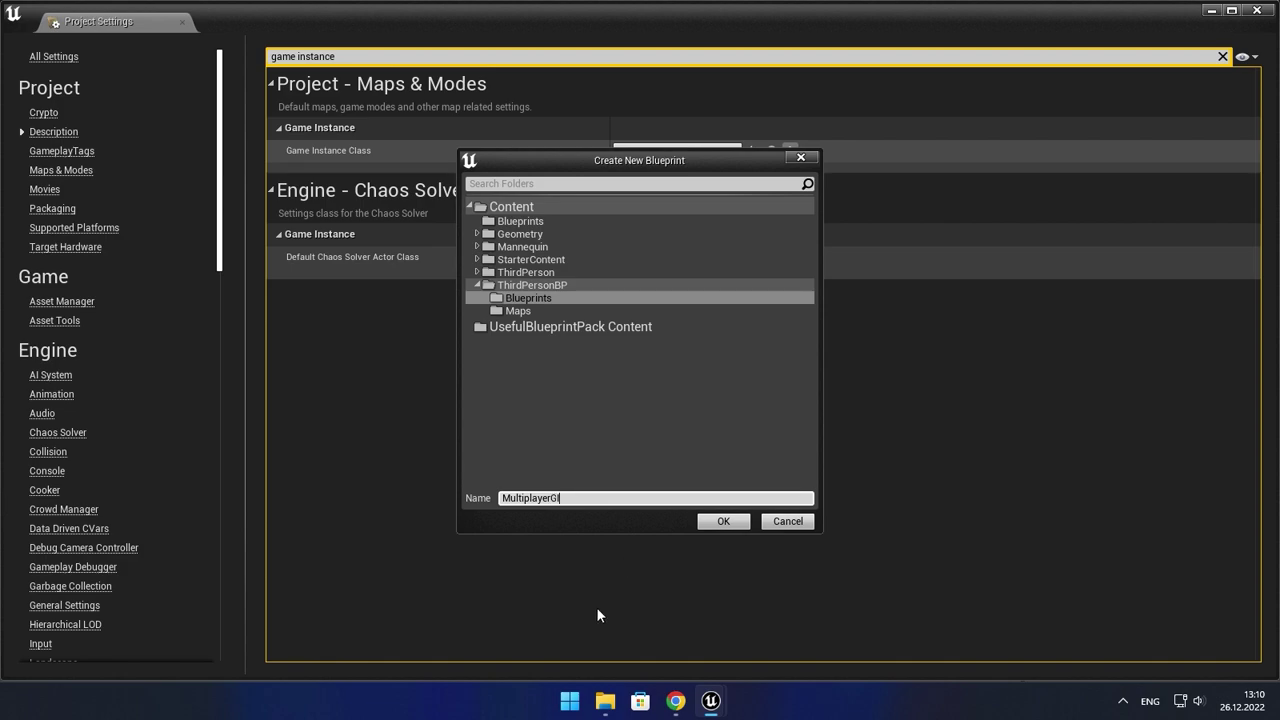
left_click(701, 519)
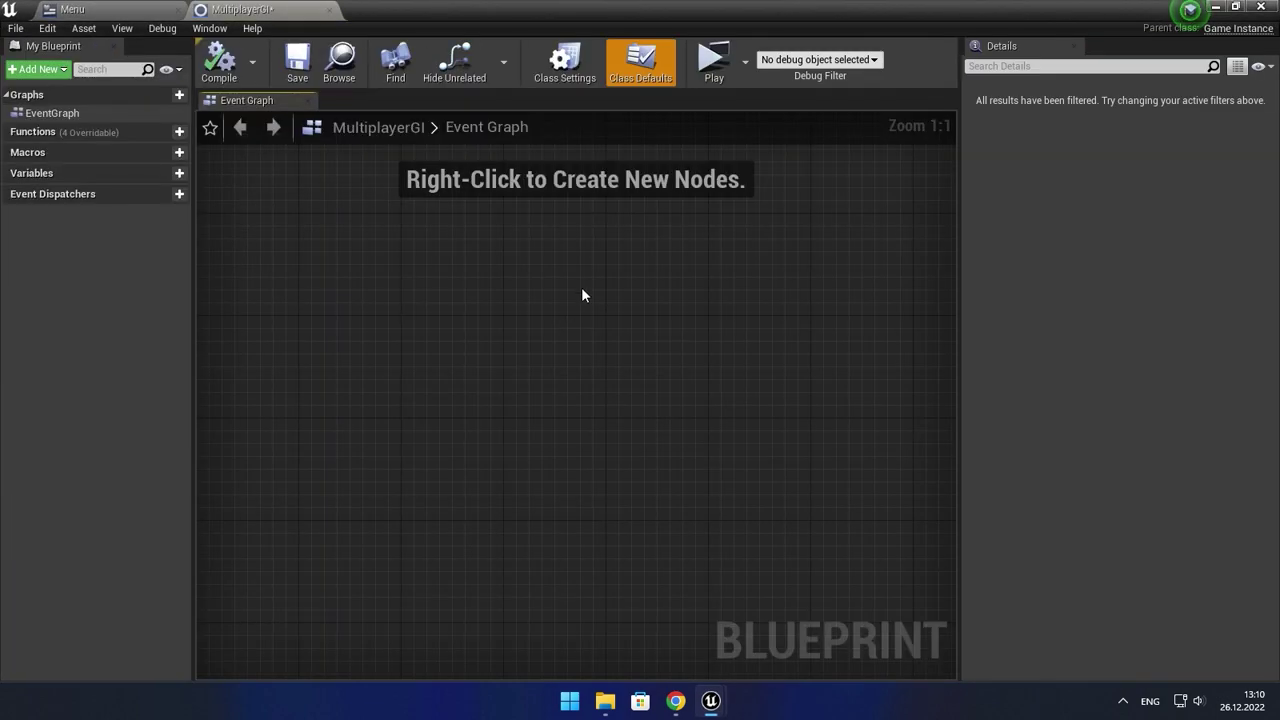
- Add a custom event named Host to the event graph and save the blueprint
right_click(362, 356)
type("custom event")
key("Return")
type("Hos")
key("Return")
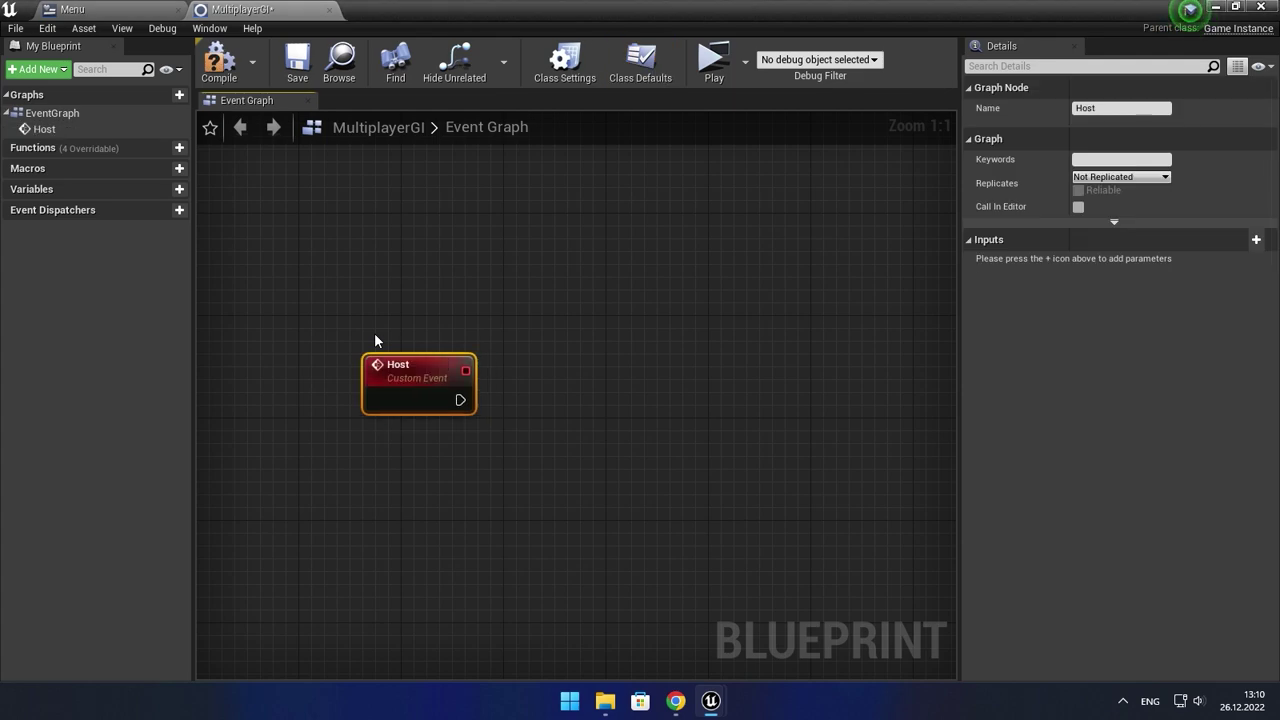
left_click(302, 66)
- Wire a Create Advanced Session node after Host, passing its player controller
left_click_drag(394, 331, 708, 340)
type("createadva")
key("Return")
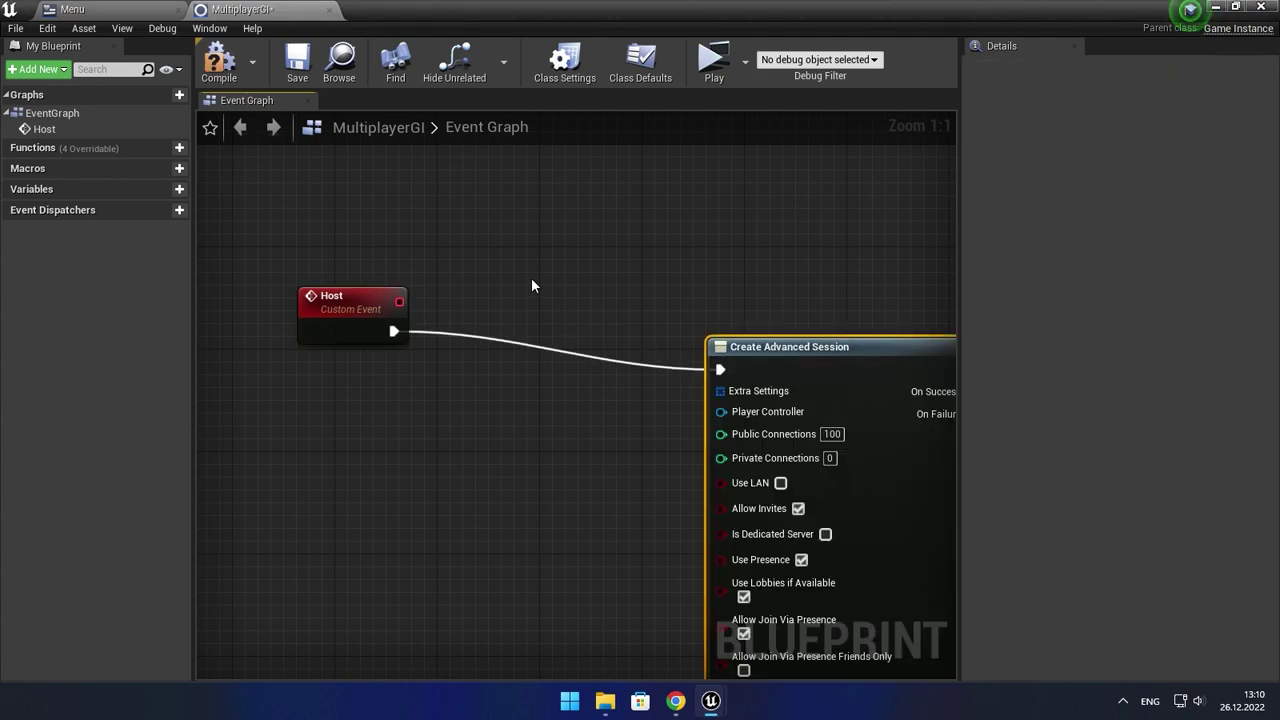
left_click_drag(682, 373, 338, 328)
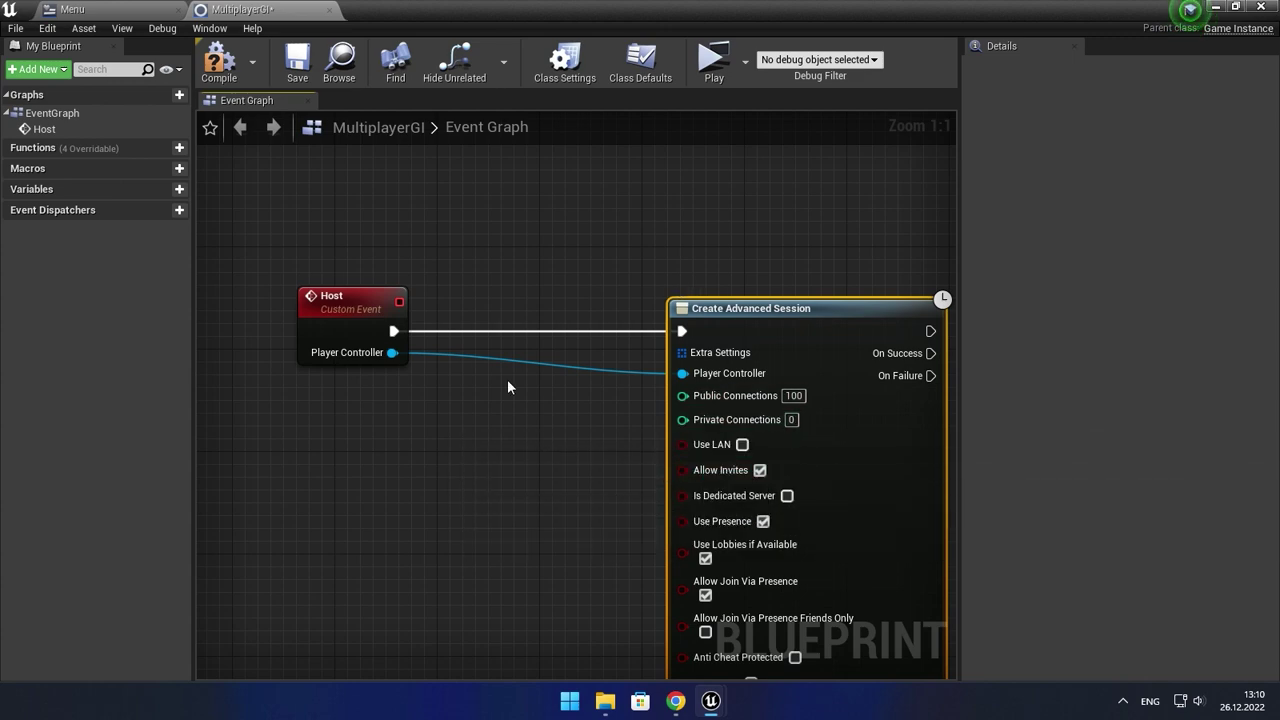
- Feed Extra Settings with a Make Array holding a Make Literal Session Property String keyed ServerName
left_click_drag(682, 352, 329, 436)
type("make")
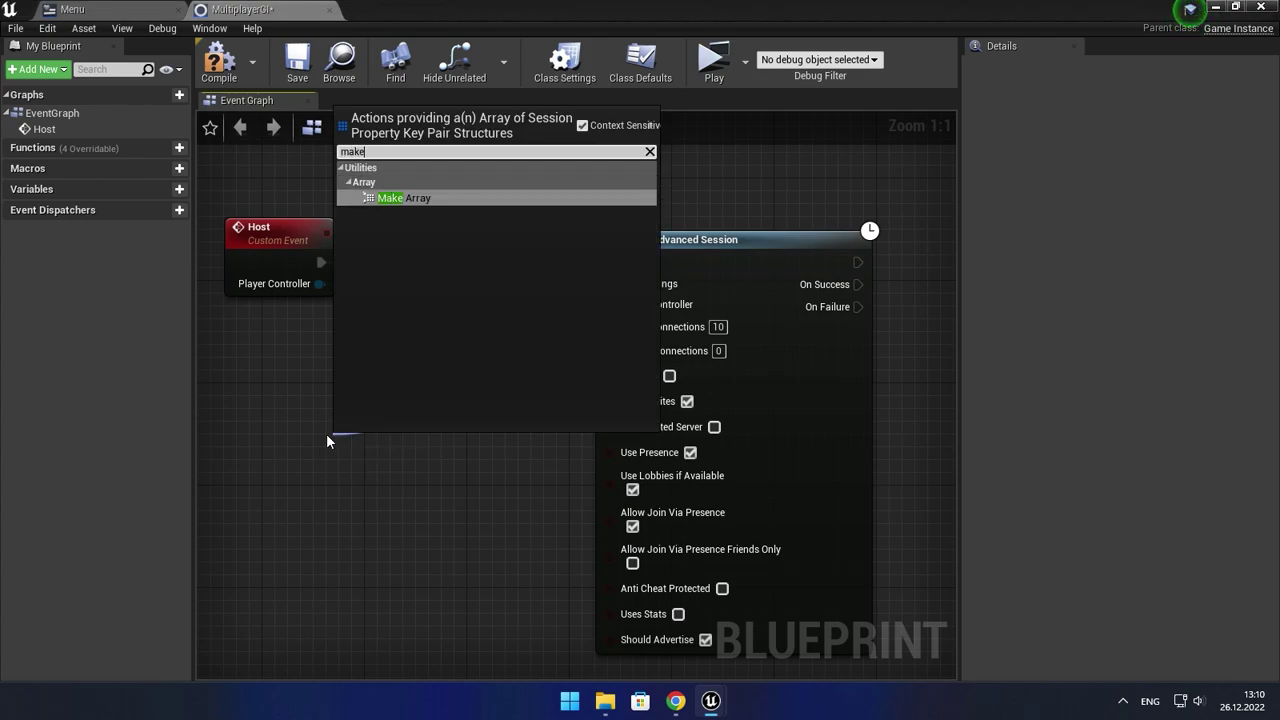
key("Return")
right_click_drag(326, 433, 697, 376)
left_click_drag(728, 414, 432, 405)
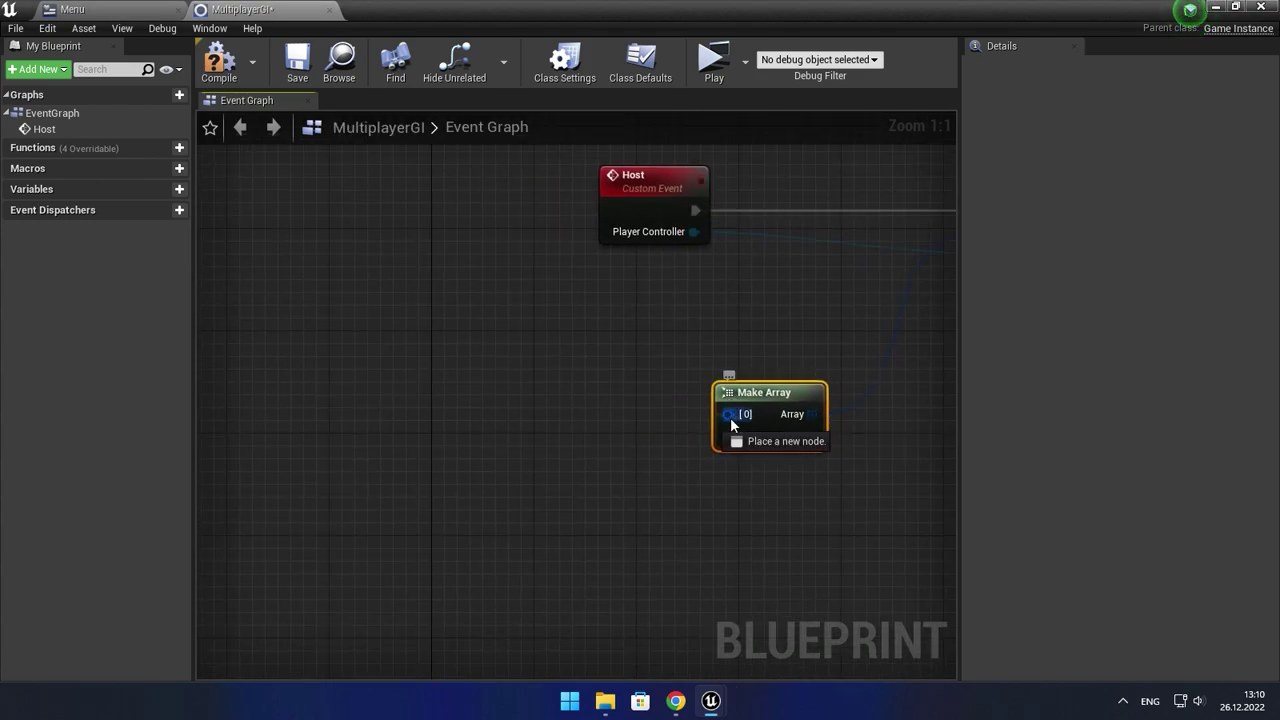
type("string")
key("Return")
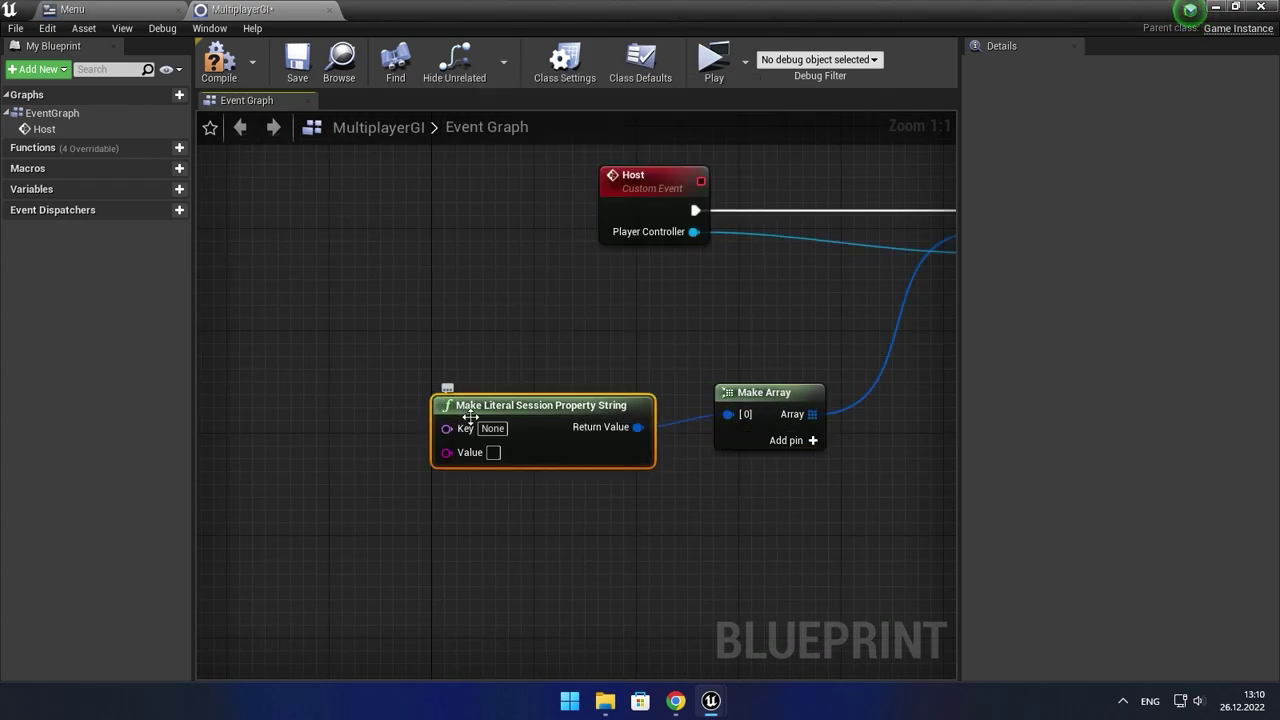
type("ServerName")
key("Return")
- Line up the Make Literal node beside the Make Array node
mouse_move(491, 464)
right_mouse_down()
mouse_move(628, 391)
mouse_move(352, 387)
right_mouse_up()
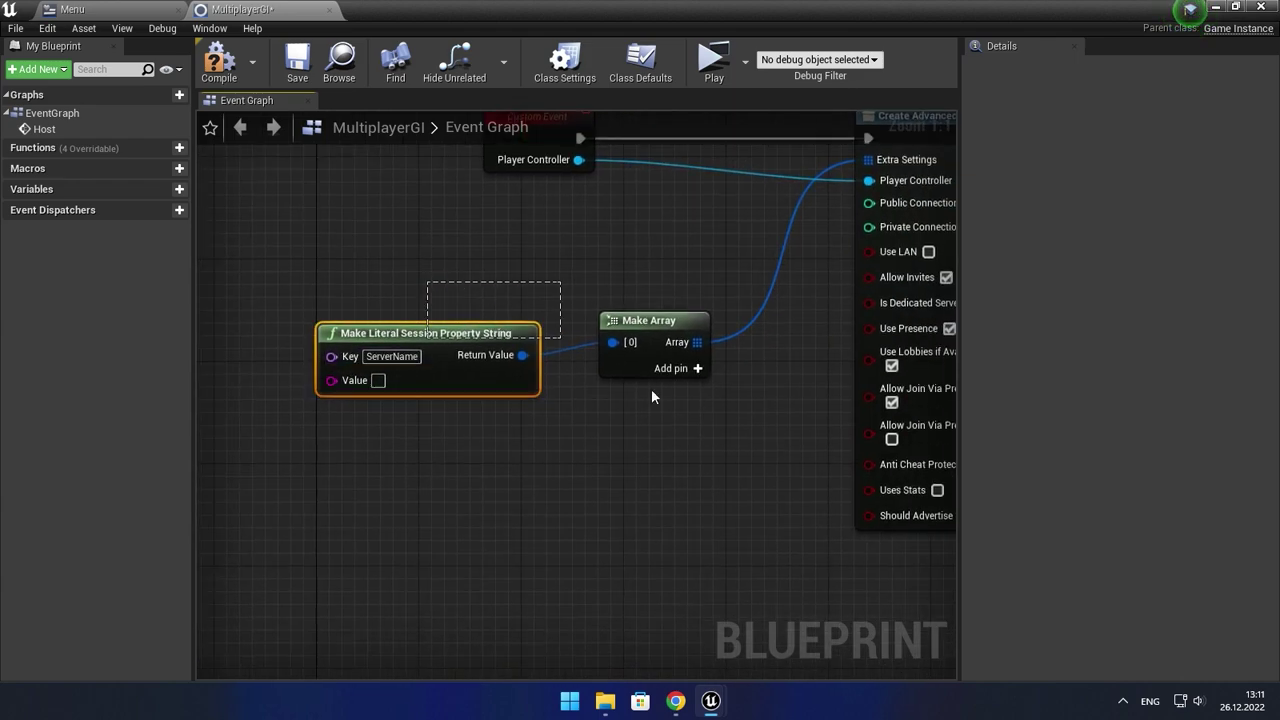
left_click(668, 333)
left_click_drag(425, 318, 450, 318)
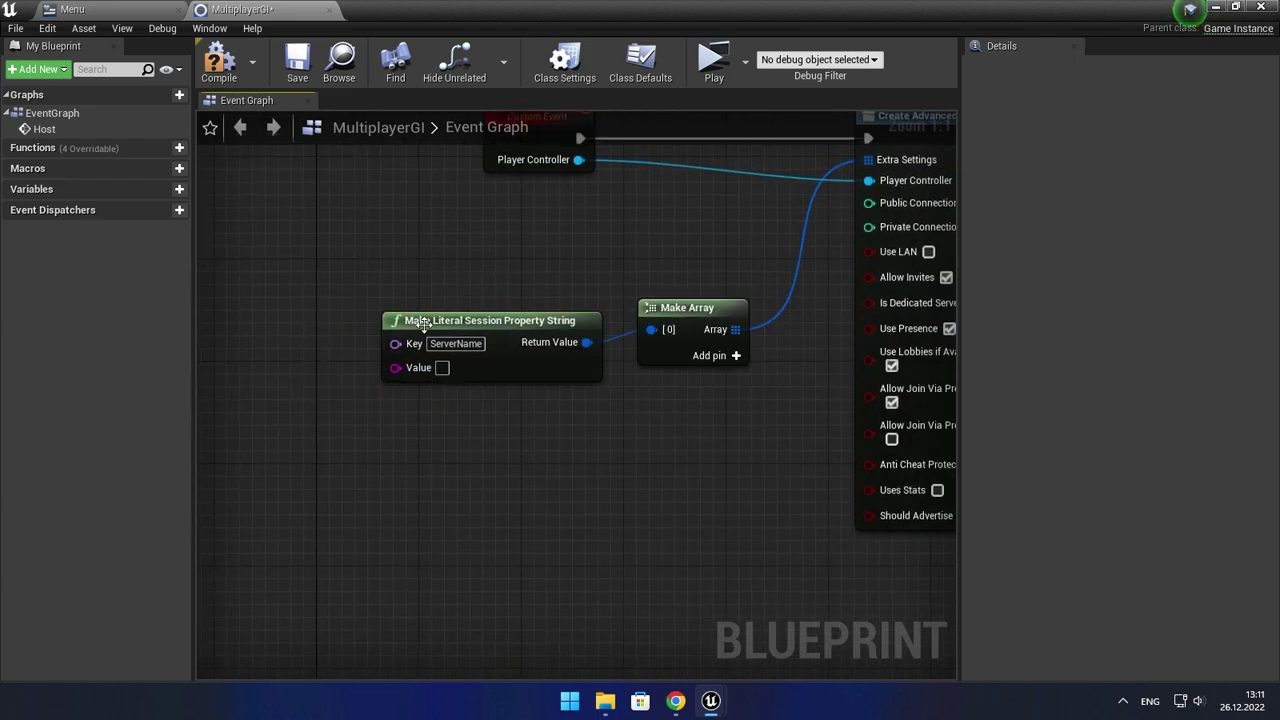
right_click_drag(390, 370, 540, 336)
- Add a Random Integer in Range node with Max 100 and wire it into the Value input
right_click(437, 394)
type("random intege")
key("Down")
key("Down")
key("Down")
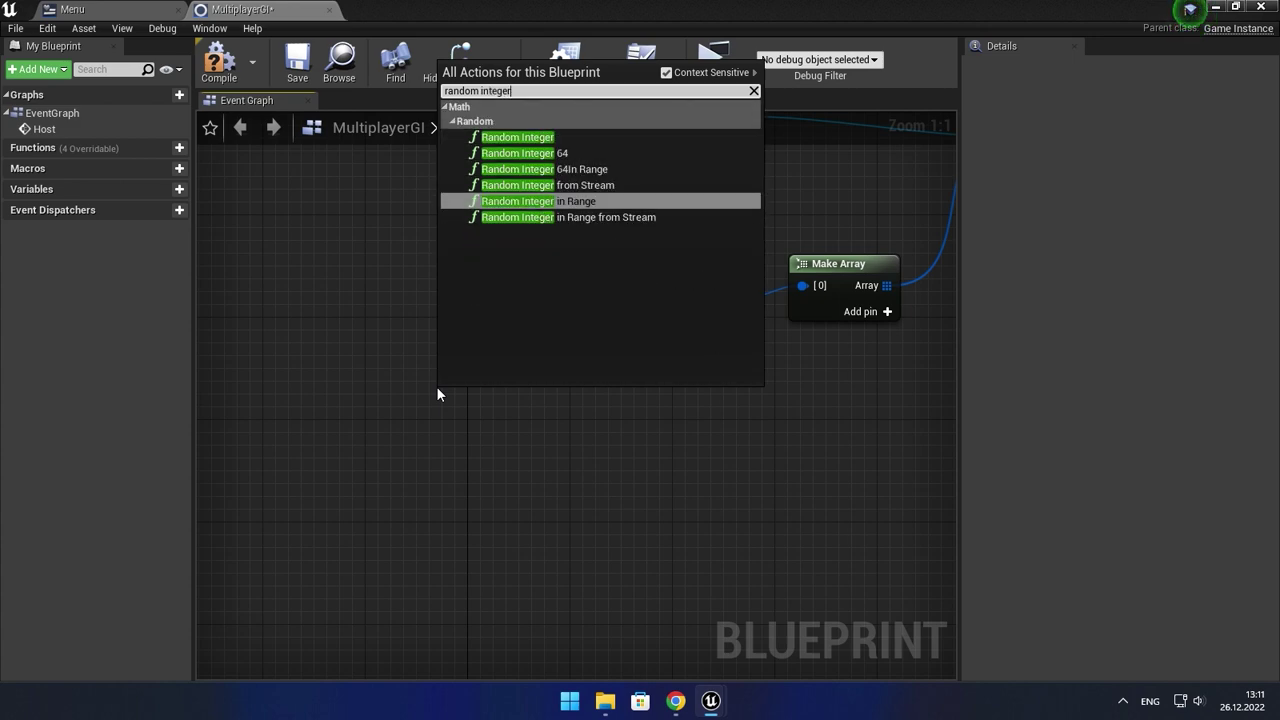
key("Return")
left_click_drag(510, 388, 357, 388)
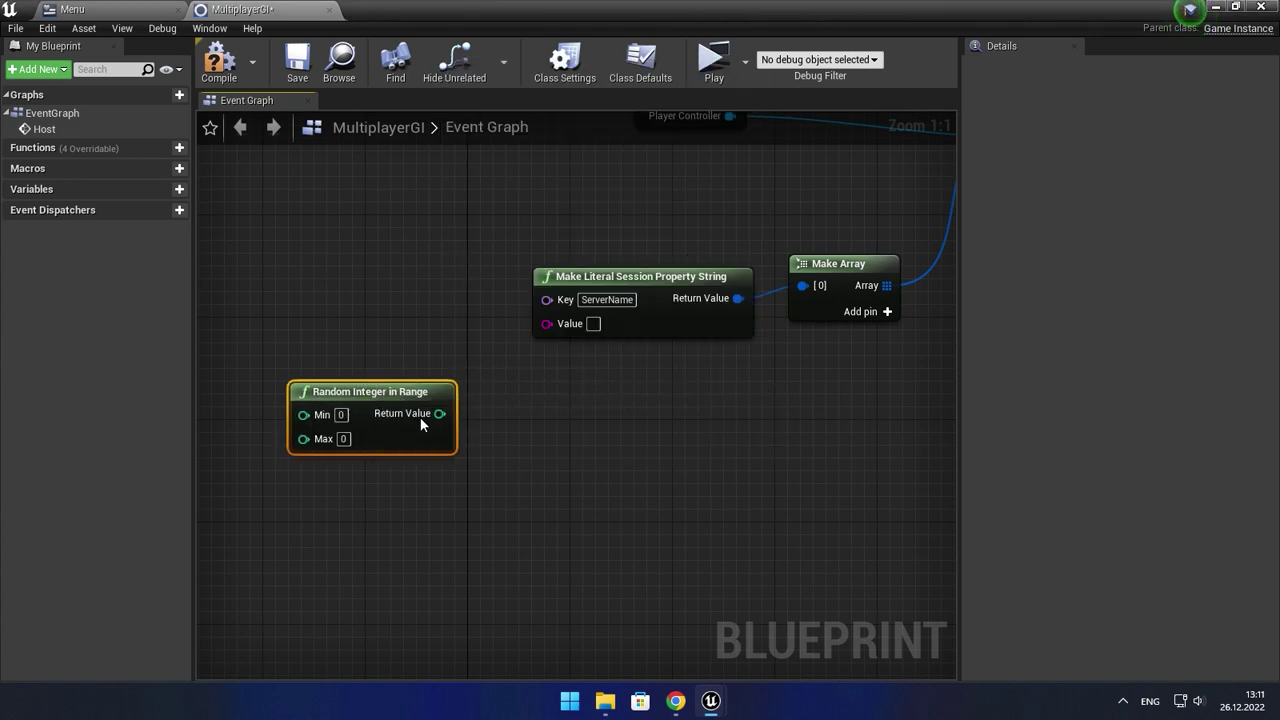
type("100")
left_click_drag(352, 412, 679, 321)
key("ctrl+z")
left_click_drag(433, 413, 562, 324)
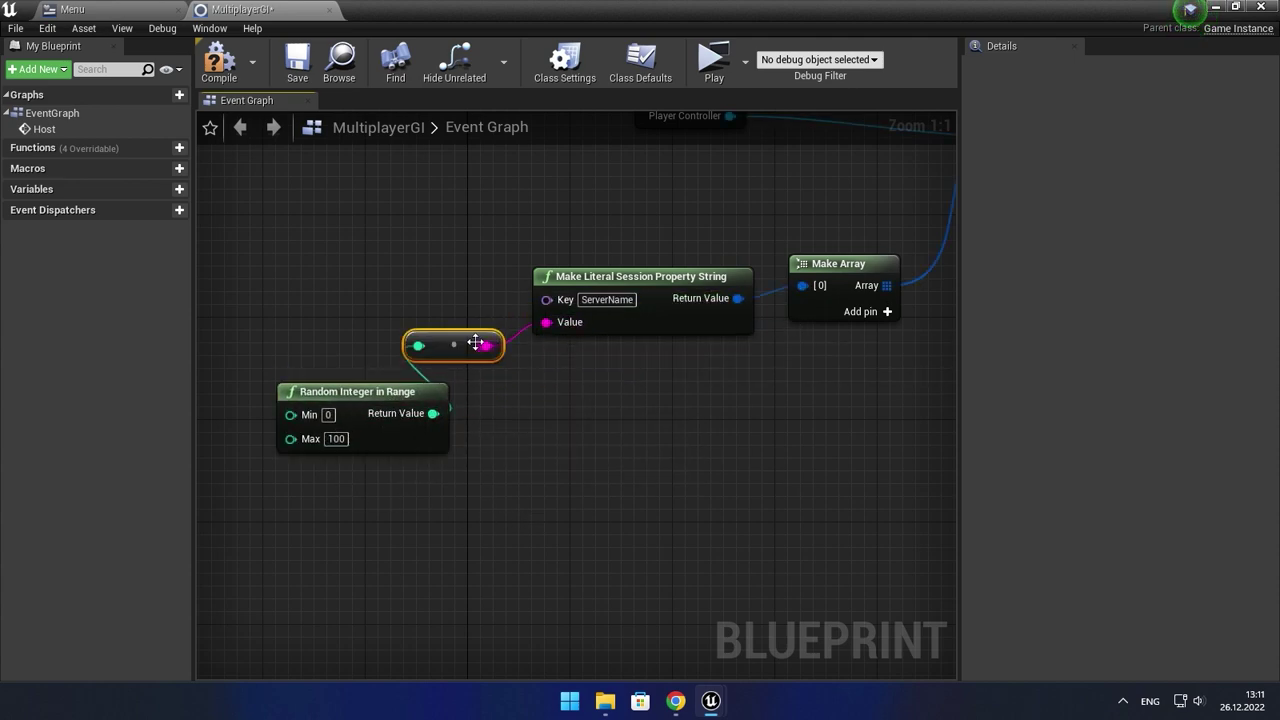
left_click_drag(475, 343, 603, 345)
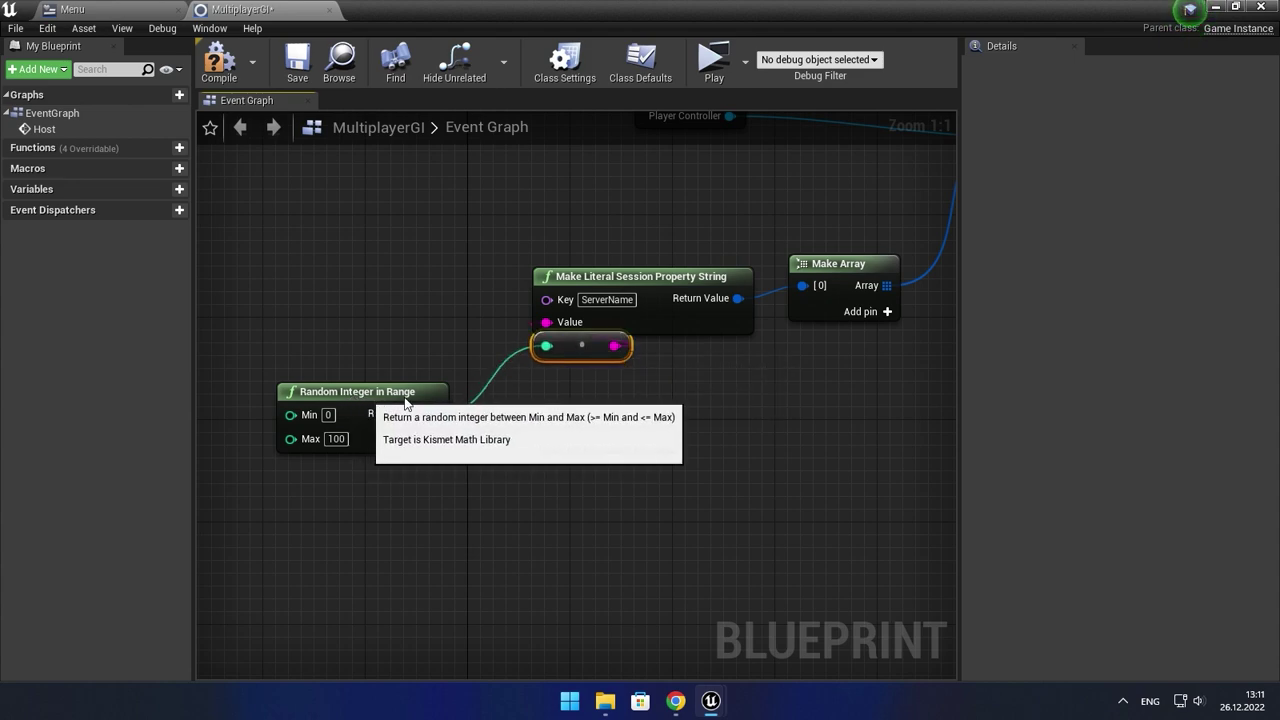
left_click_drag(405, 402, 635, 377)
- Collapse the Make Literal and random integer nodes into a node named Server Name
right_click_drag(766, 343, 463, 481)
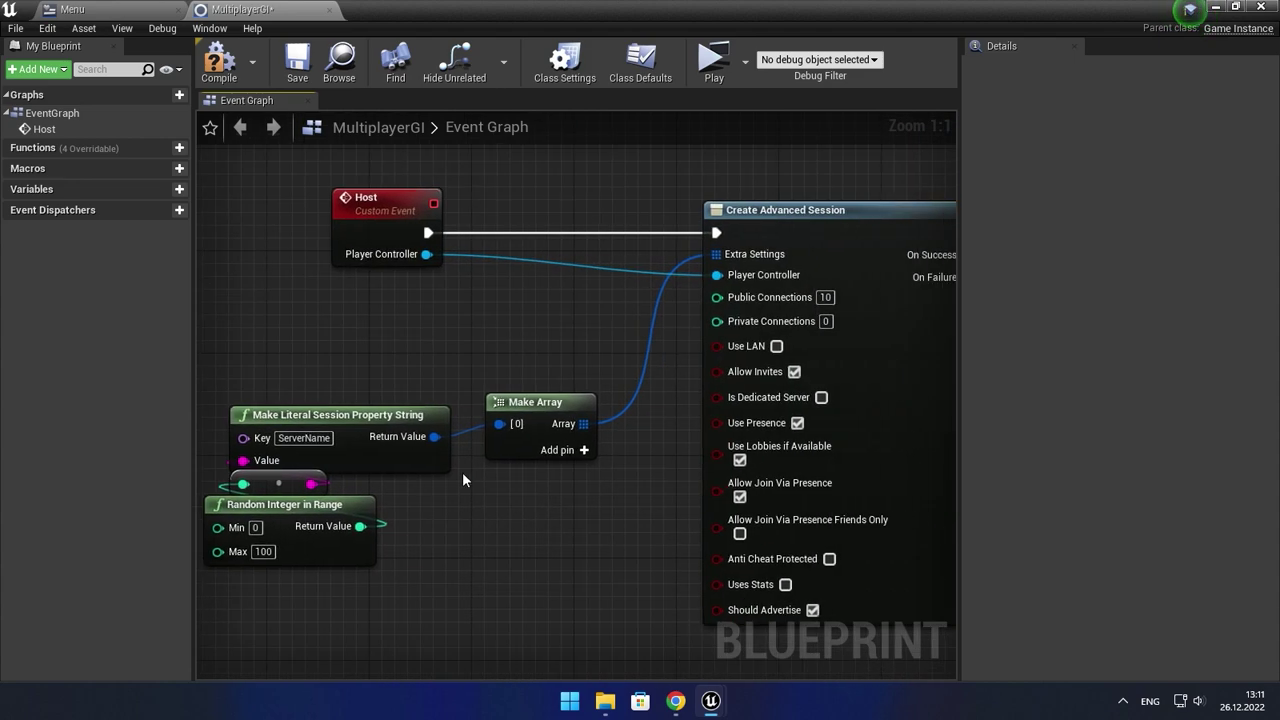
right_click_drag(566, 333, 397, 368)
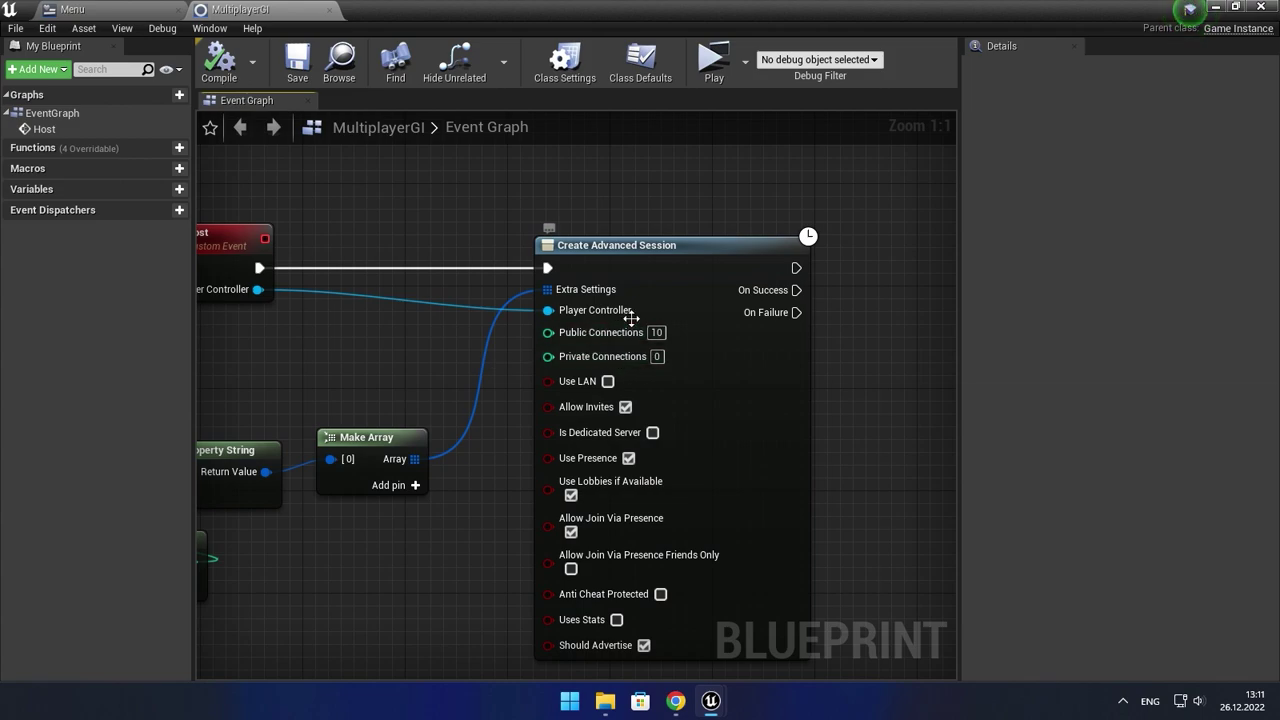
right_click_drag(513, 425, 720, 287)
right_click_drag(305, 368, 371, 370)
right_click_drag(391, 328, 456, 320)
left_click_drag(324, 268, 513, 558)
right_click(514, 371)
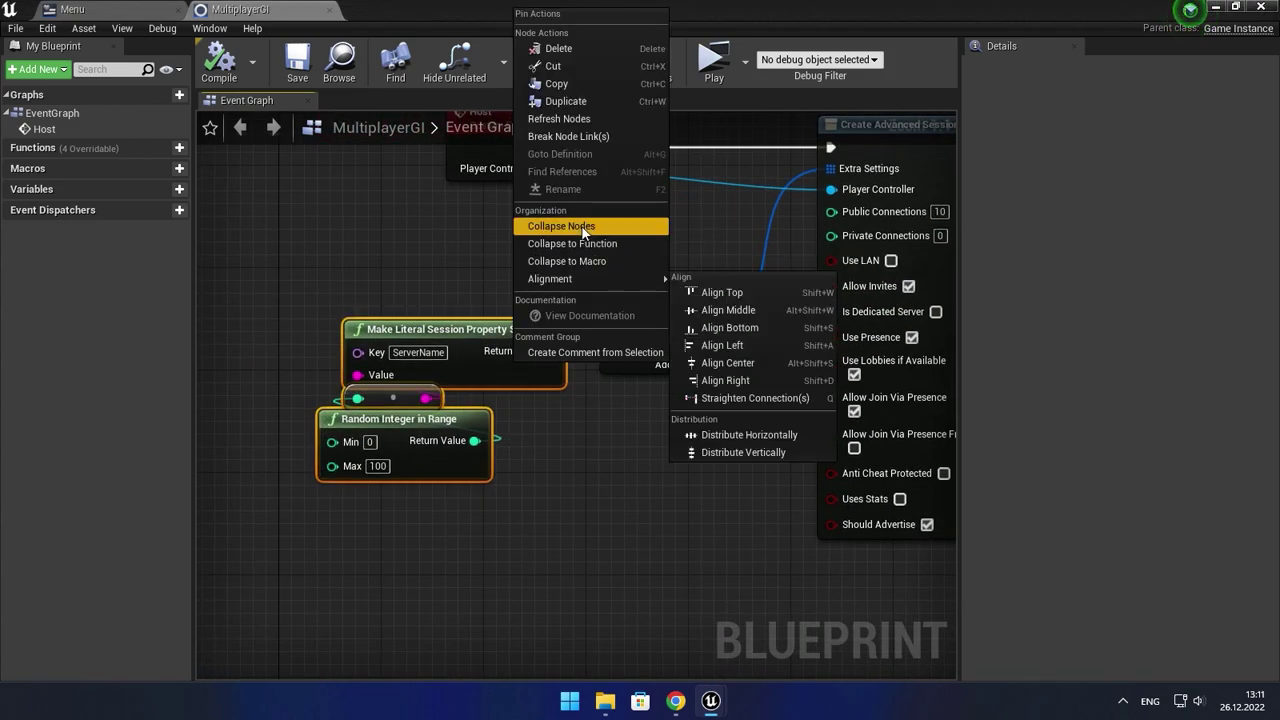
left_click(581, 225)
type("Server Na")
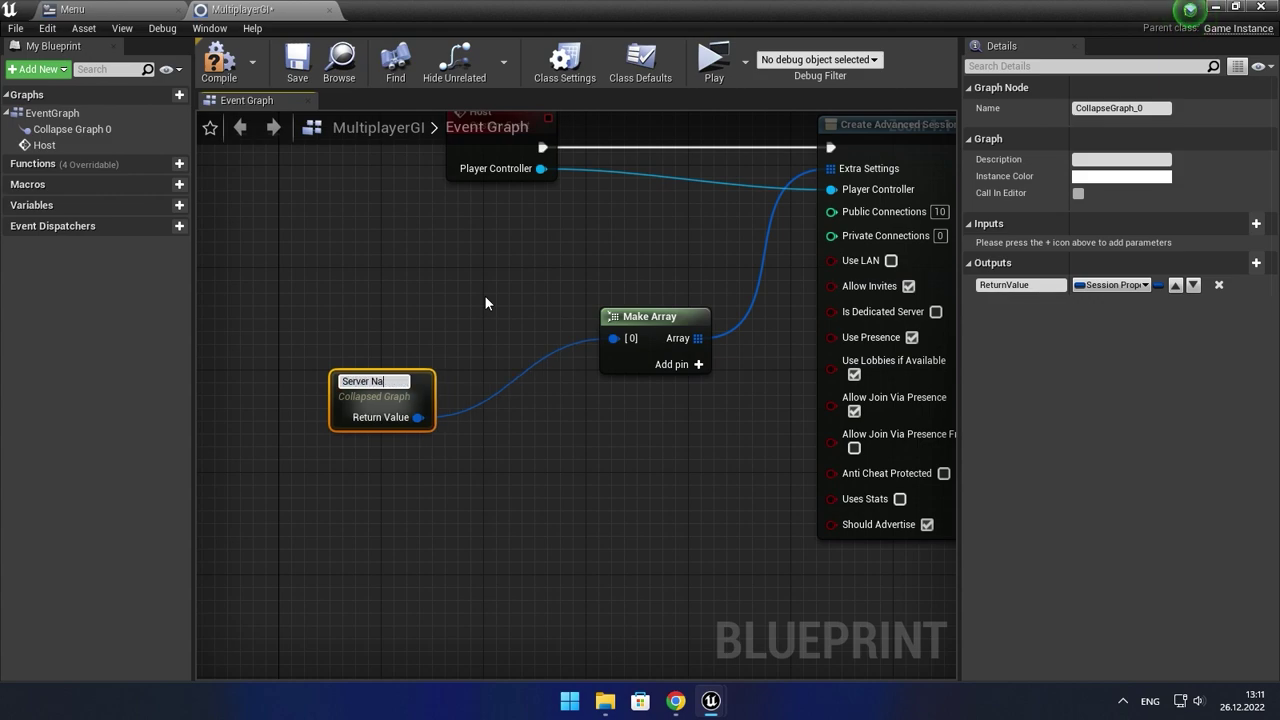
type("me")
key("Return")
- Place the Server Name node beside Make Array and save the blueprint
left_click_drag(351, 392, 492, 302)
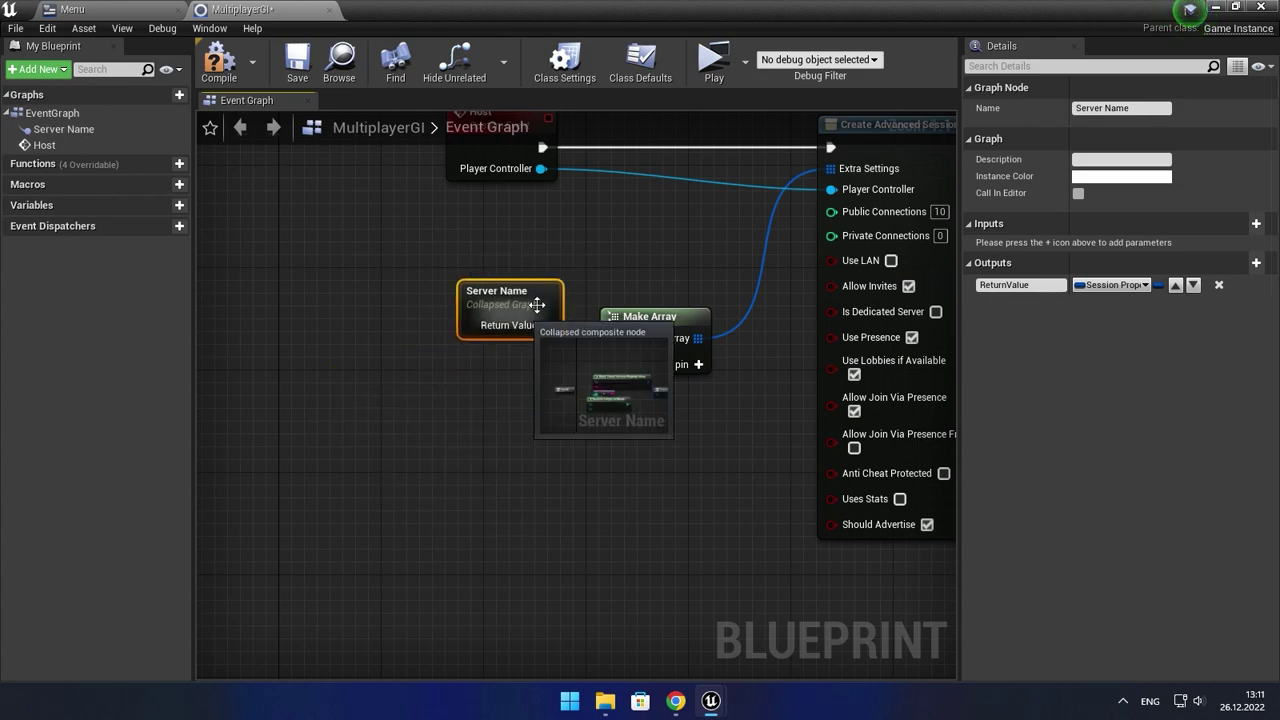
left_click(380, 200)
left_click(297, 60)
right_click_drag(880, 300, 594, 333)
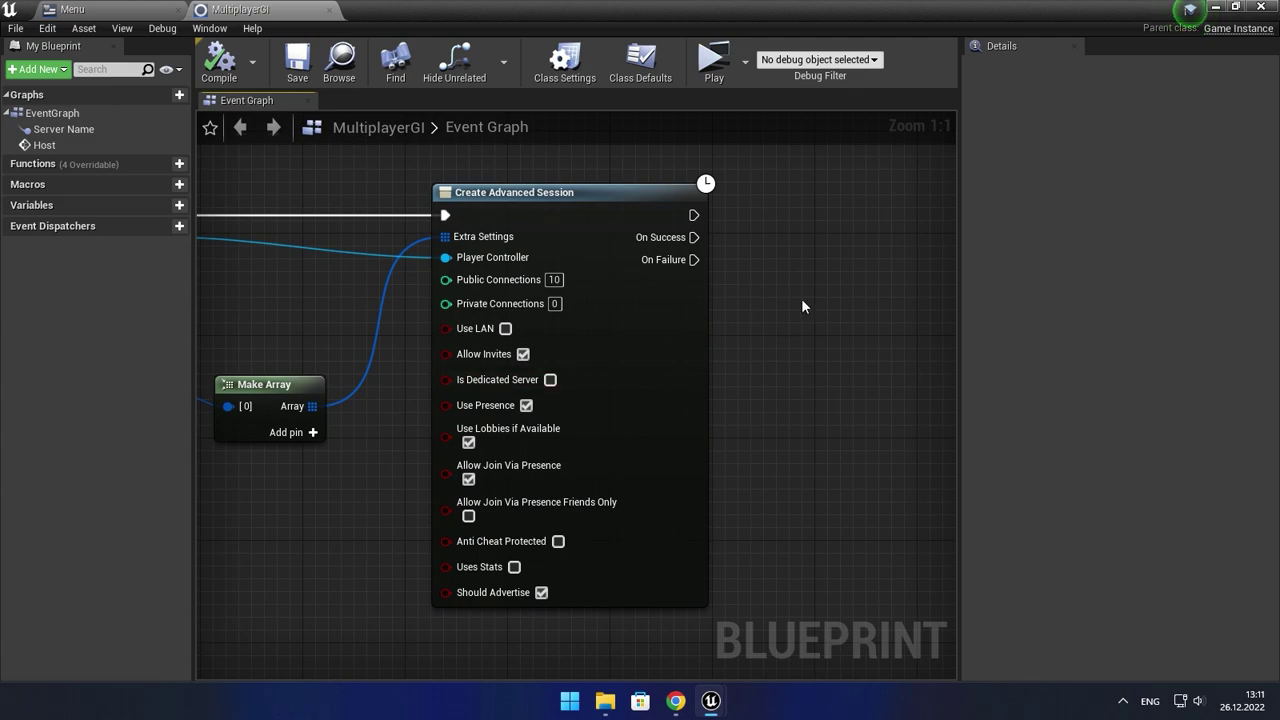
- On session success, open ThirdPersonExampleMap with the Listen option via an Open Level node
right_click_drag(769, 209, 526, 358)
left_click_drag(526, 358, 642, 362)
type("open leve")
key("Return")
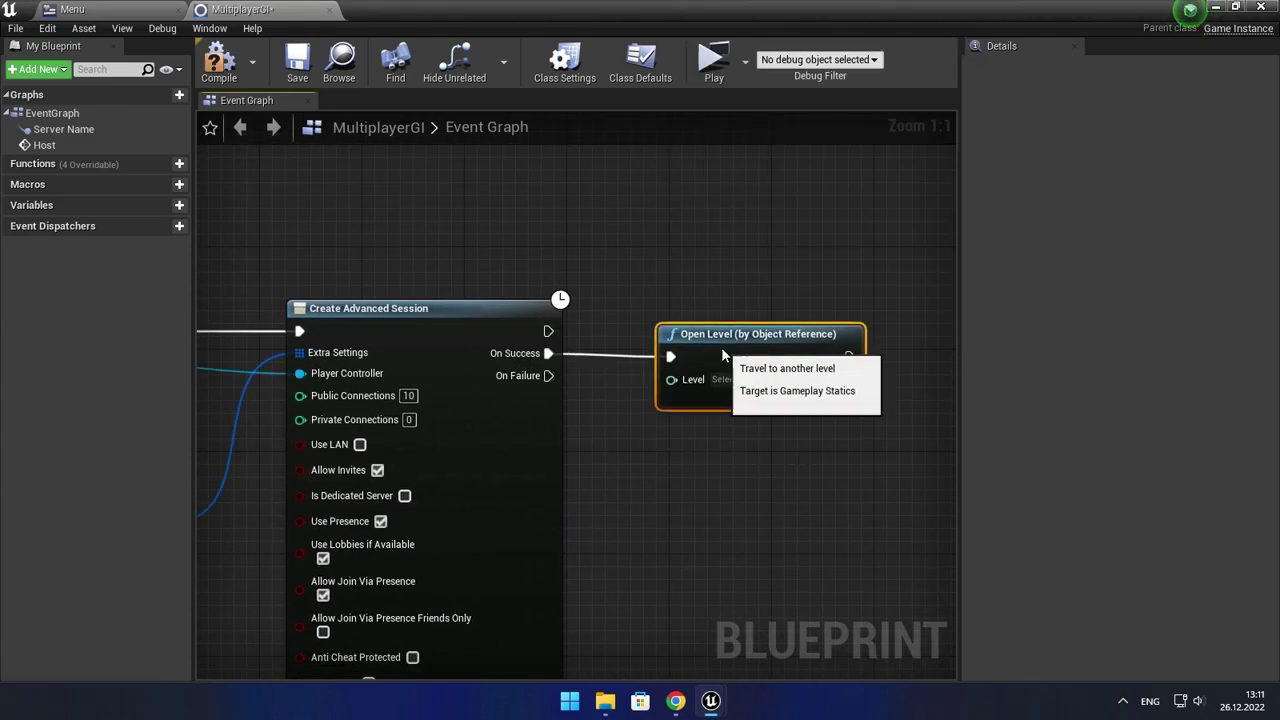
left_click(740, 379)
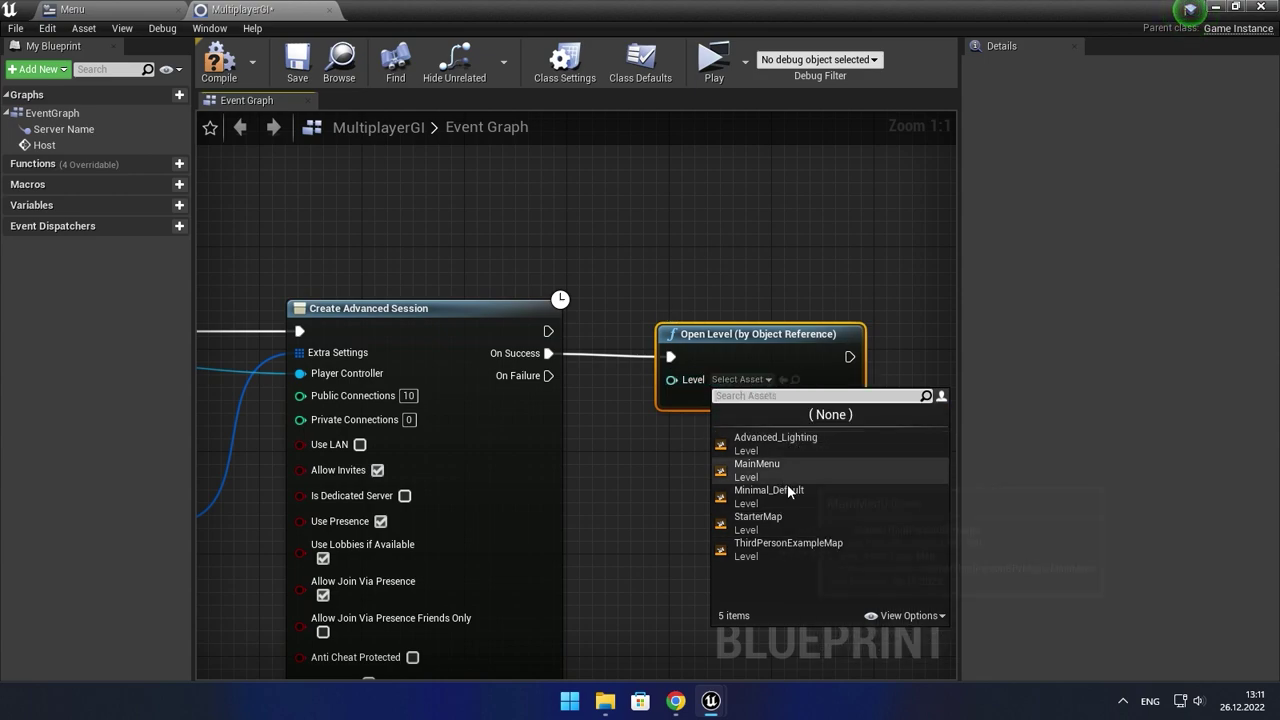
left_click(781, 545)
left_click(761, 412)
left_click(737, 440)
type("Listen")
key("Return")
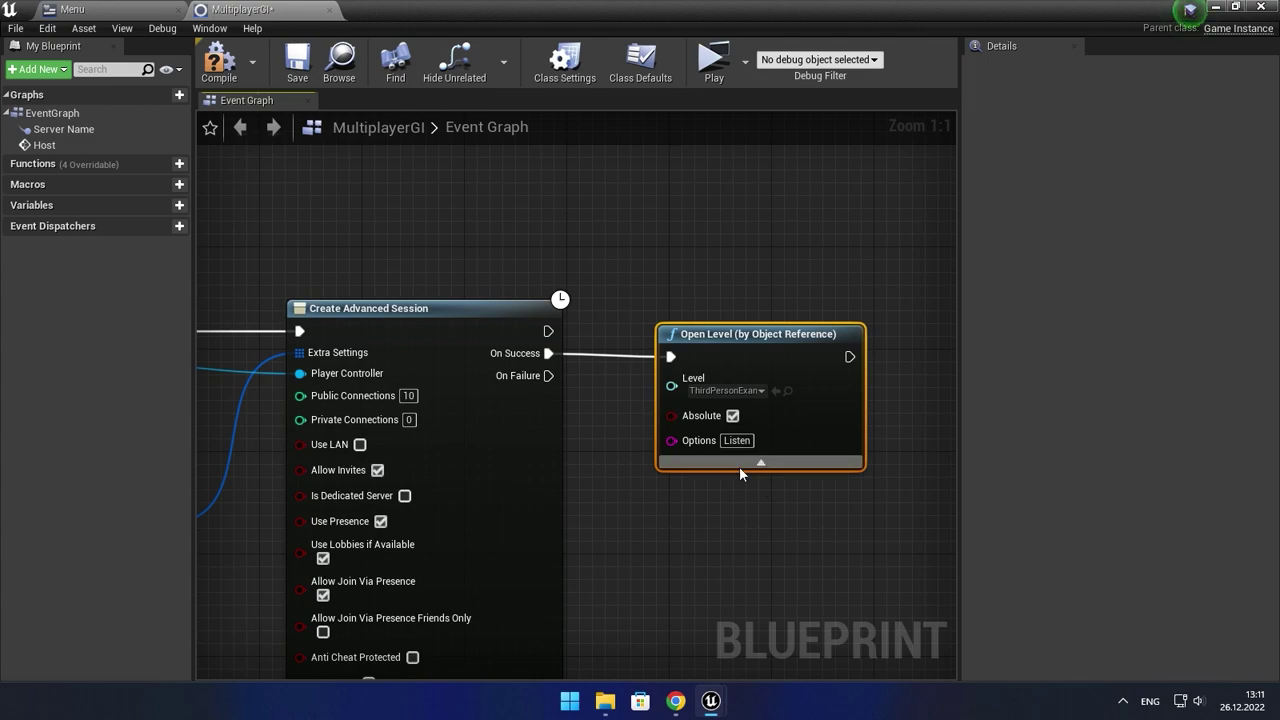
left_click(761, 463)
mouse_move(298, 331)
left_mouse_down()
mouse_move(229, 329)
mouse_move(362, 329)
left_mouse_up()
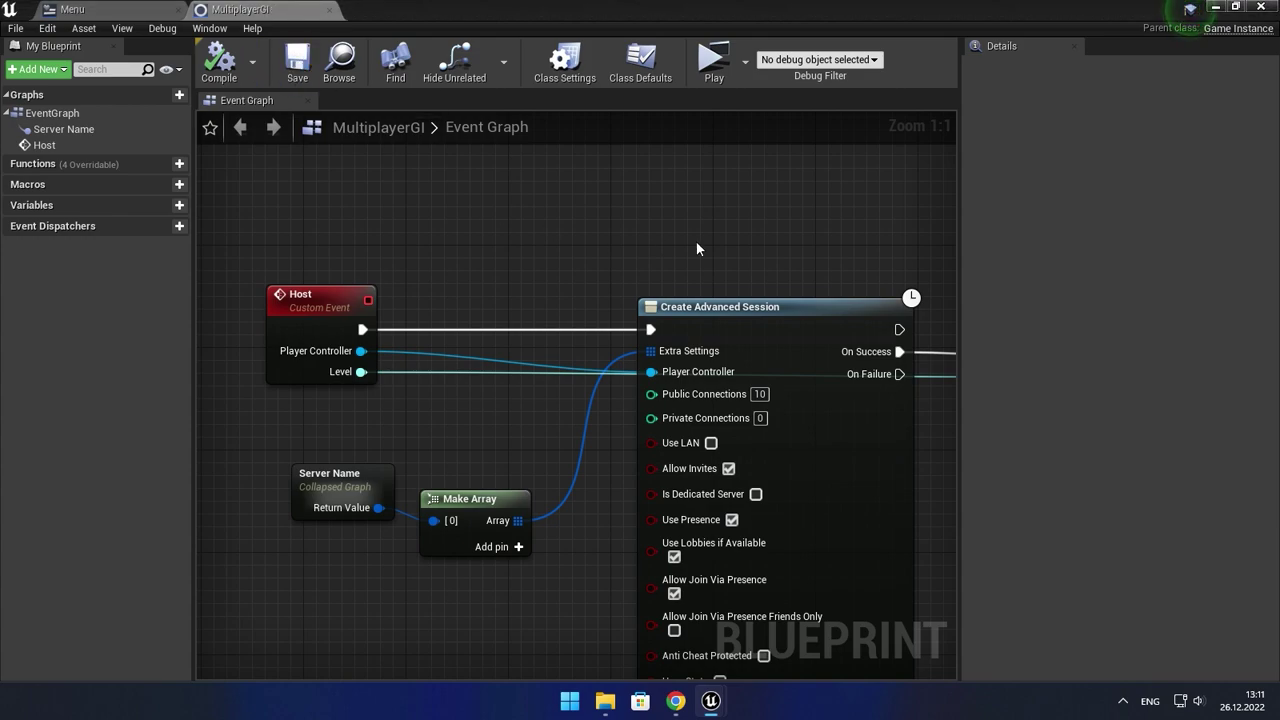
- Wrap all the hosting nodes in a comment titled 'Host Server | Create Session'
scroll(697, 249, "down", 2)
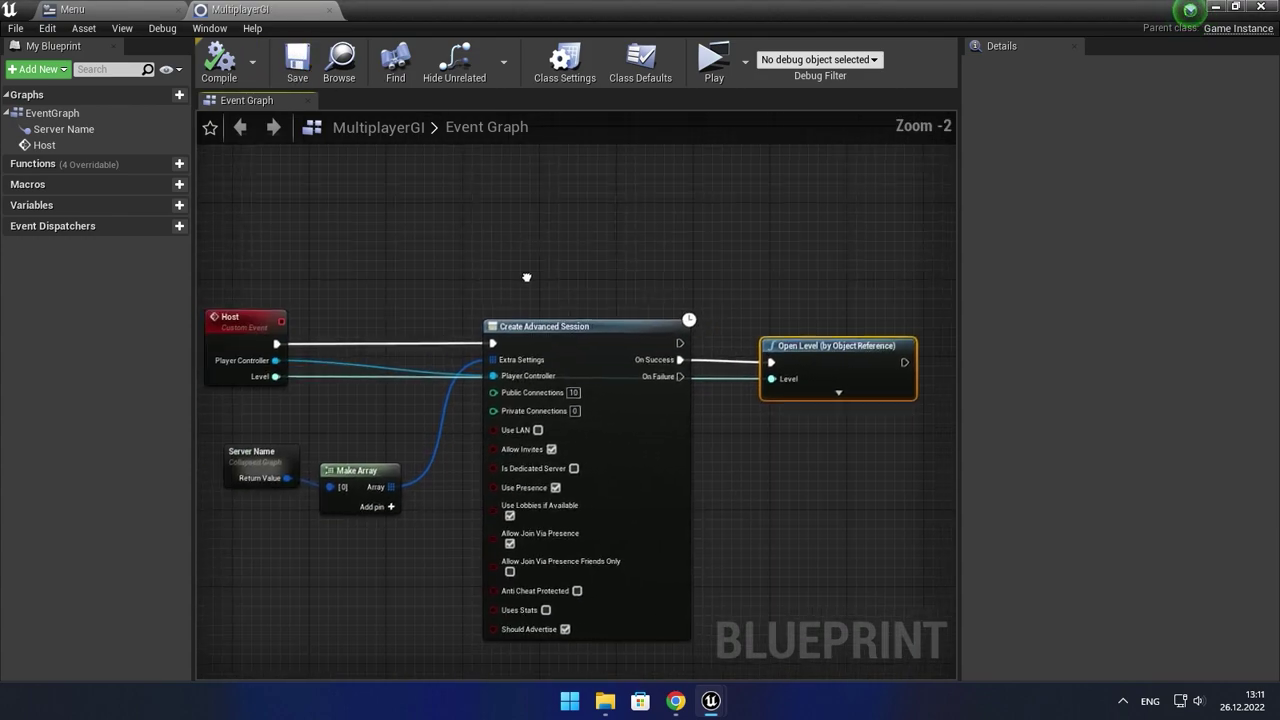
scroll(448, 234, "down", 1)
scroll(448, 234, "down", 1)
left_click_drag(280, 191, 803, 486)
type("cHost Server | Create Sess")
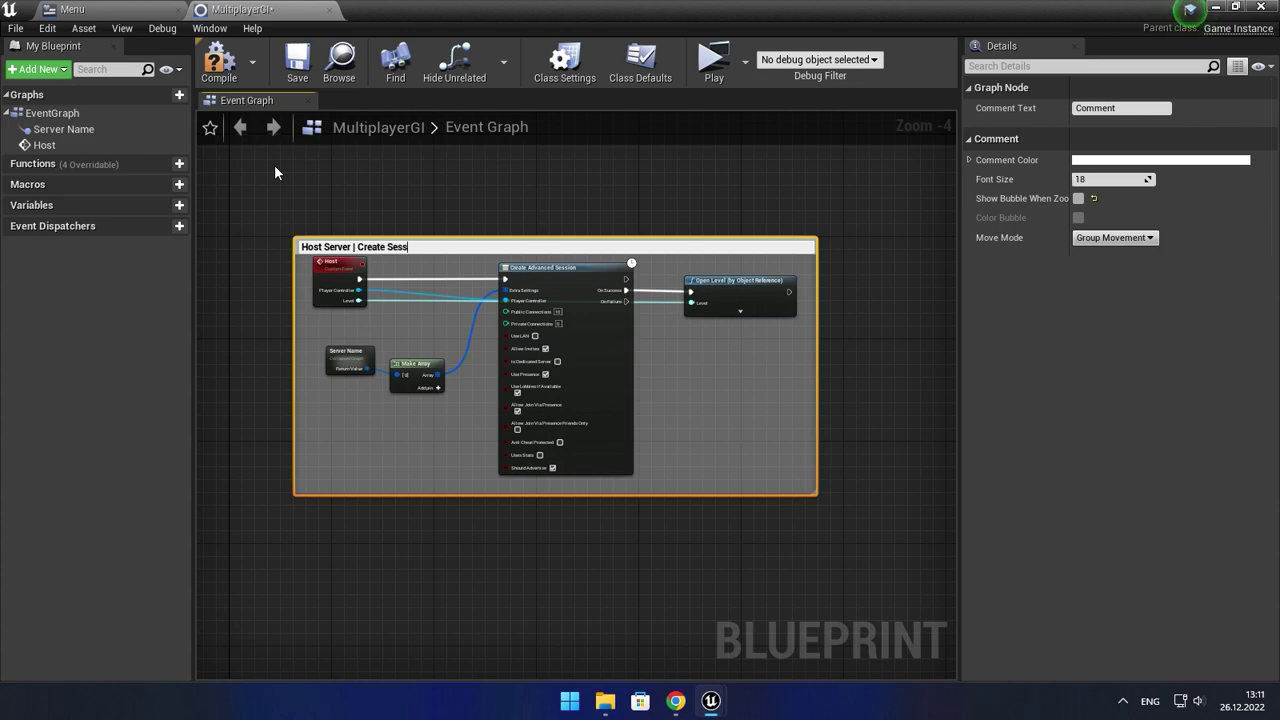
type("ion")
key("Return")
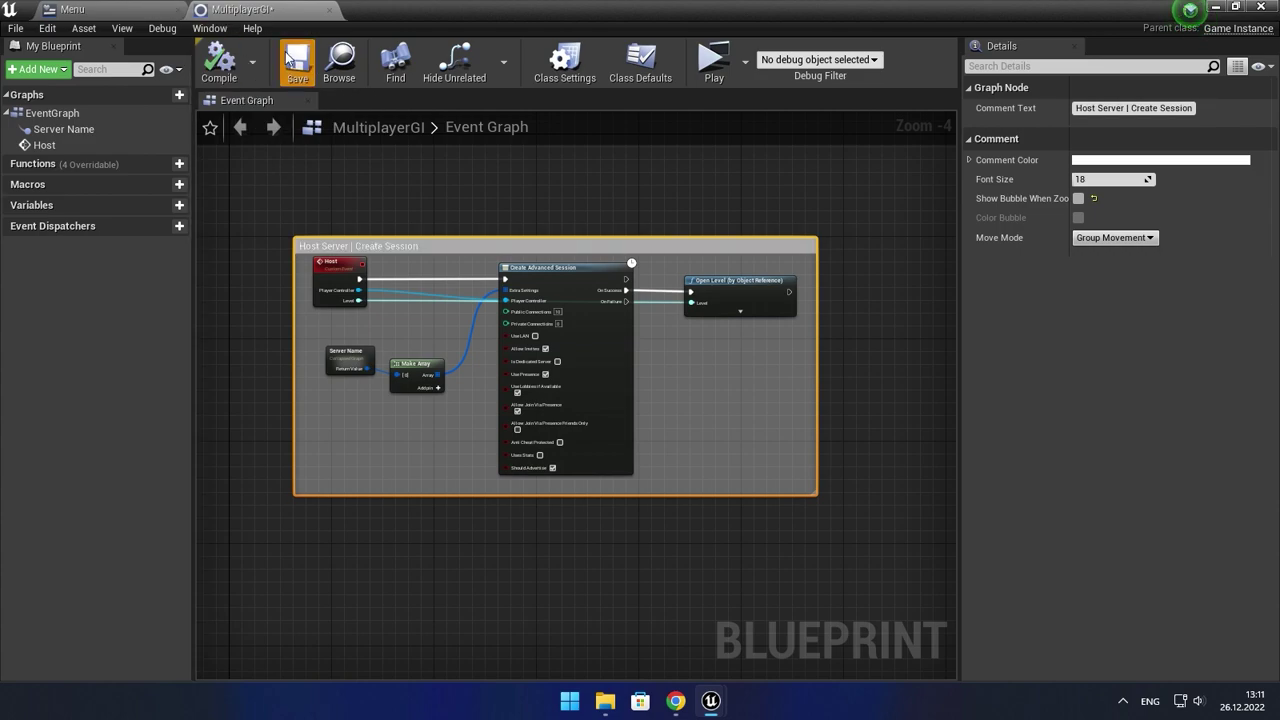
- Return to the Menu widget designer and open the new border's brush colour
scroll(263, 247, "up", 1)
scroll(263, 247, "up", 1)
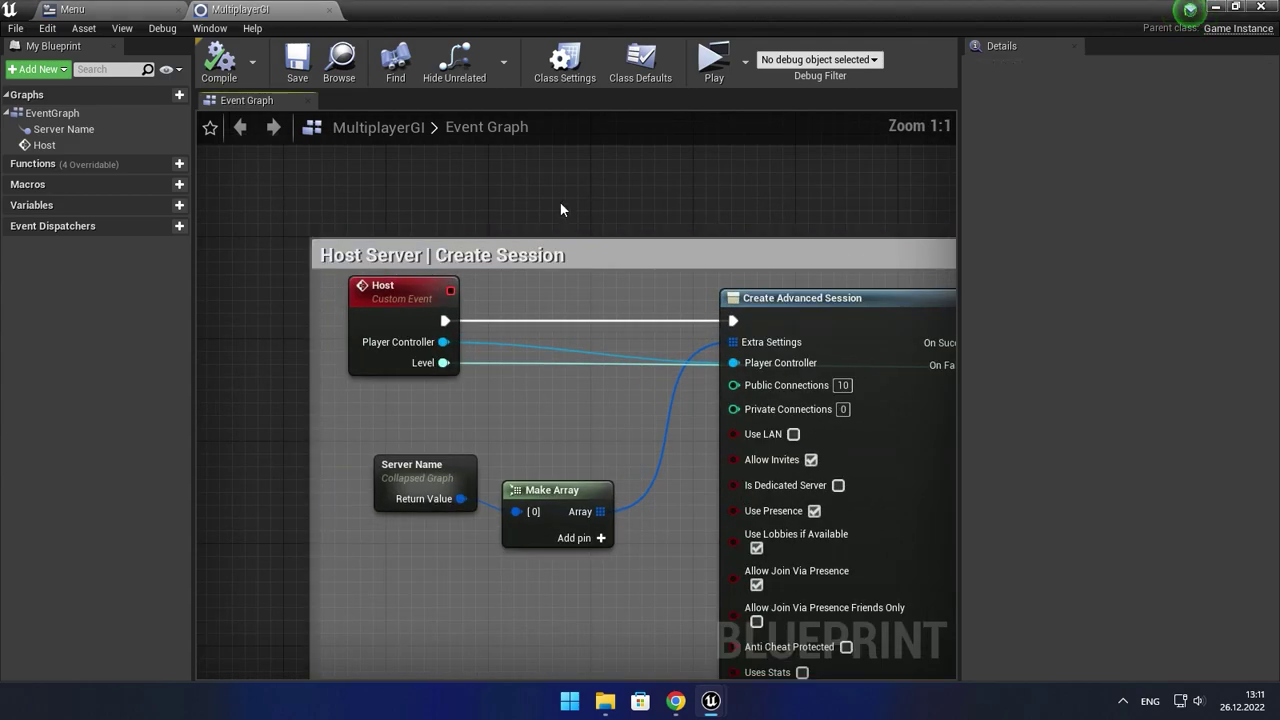
left_click(72, 9)
left_click(1145, 439)
- Set the new border's brush colour to dark grey and save the Menu widget
left_click_drag(1026, 423, 1027, 460)
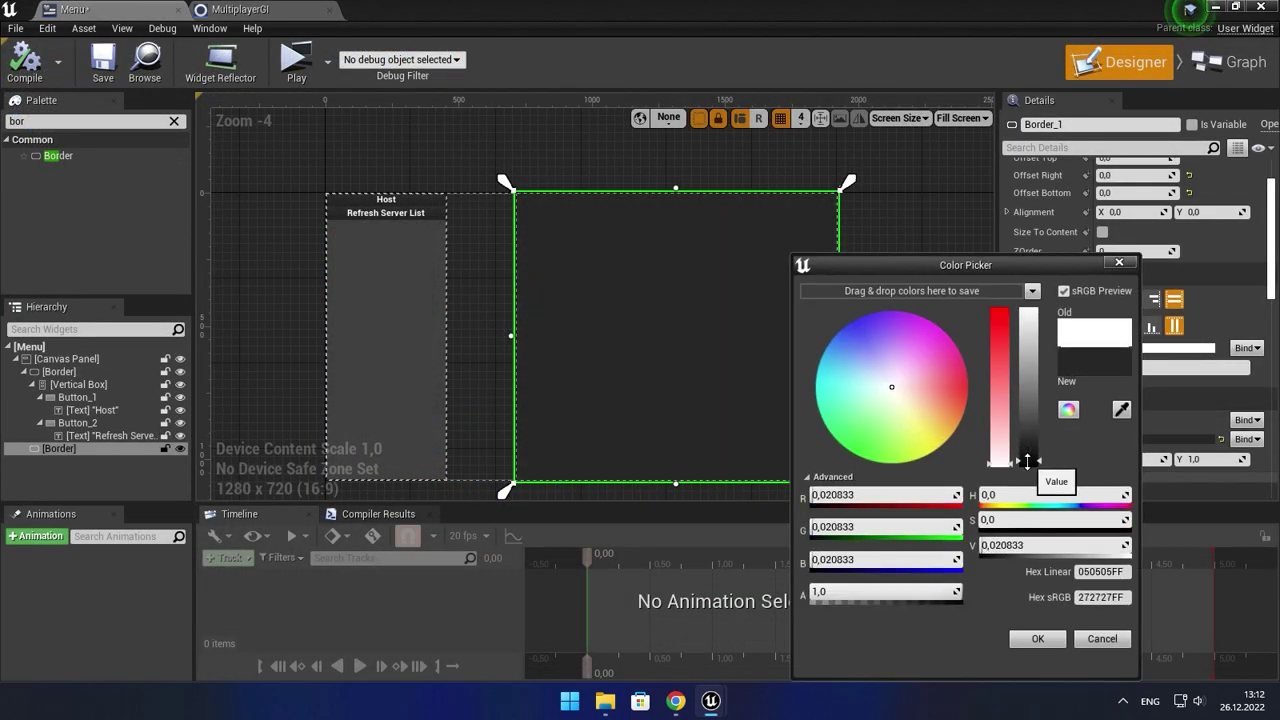
left_click(1037, 639)
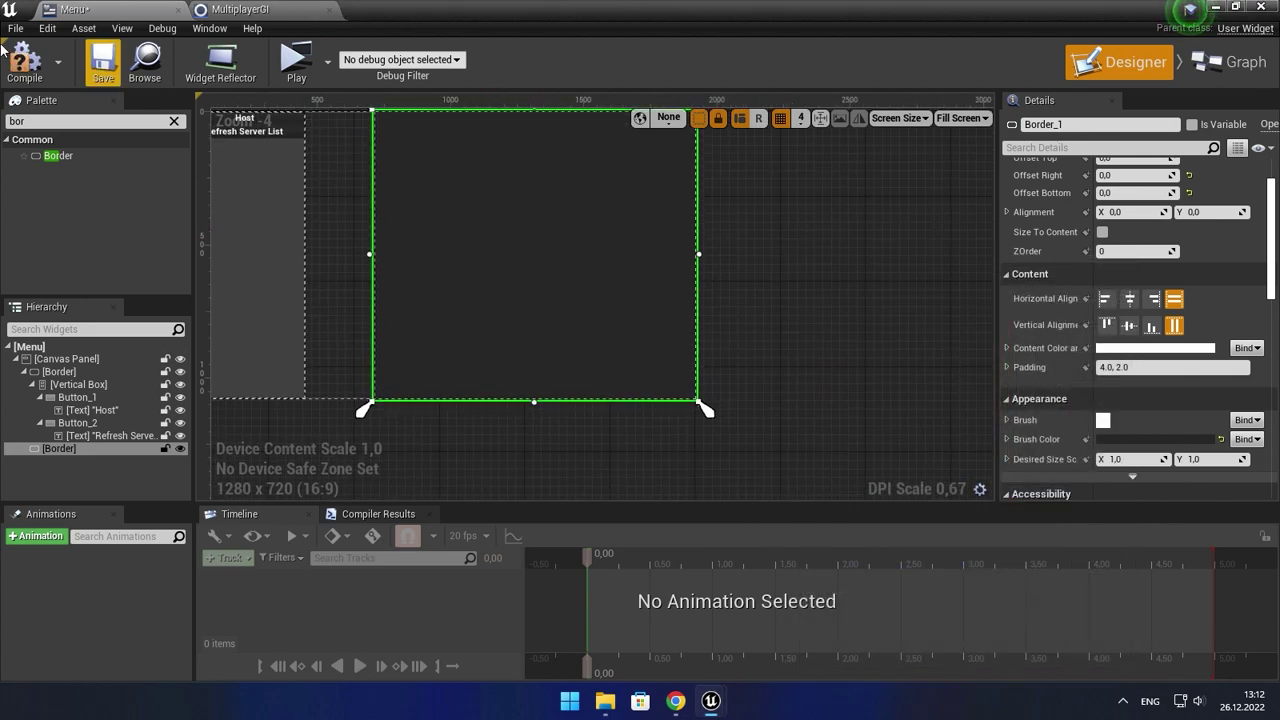
left_click(102, 62)
- Nest a Vertical Box in the border with a Horizontal Box, Scroll Box, and Text inside the Horizontal Box
left_click(172, 121)
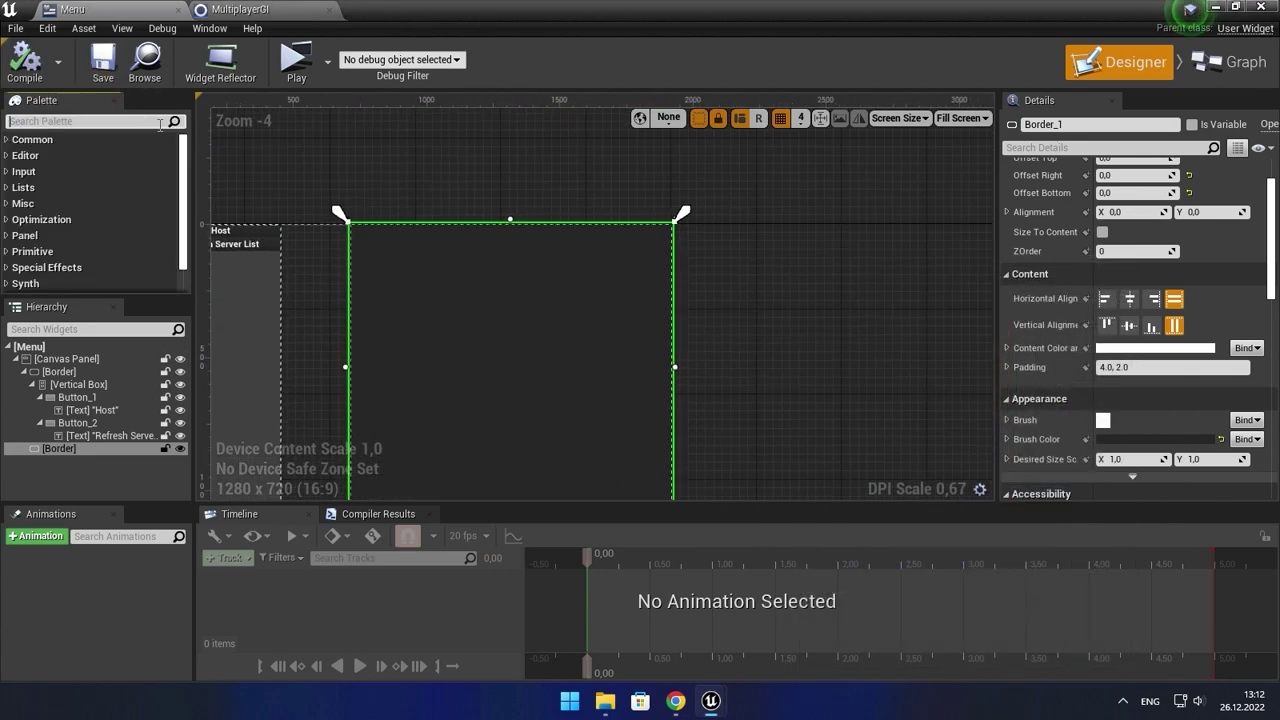
type("vert")
left_click_drag(62, 156, 461, 317)
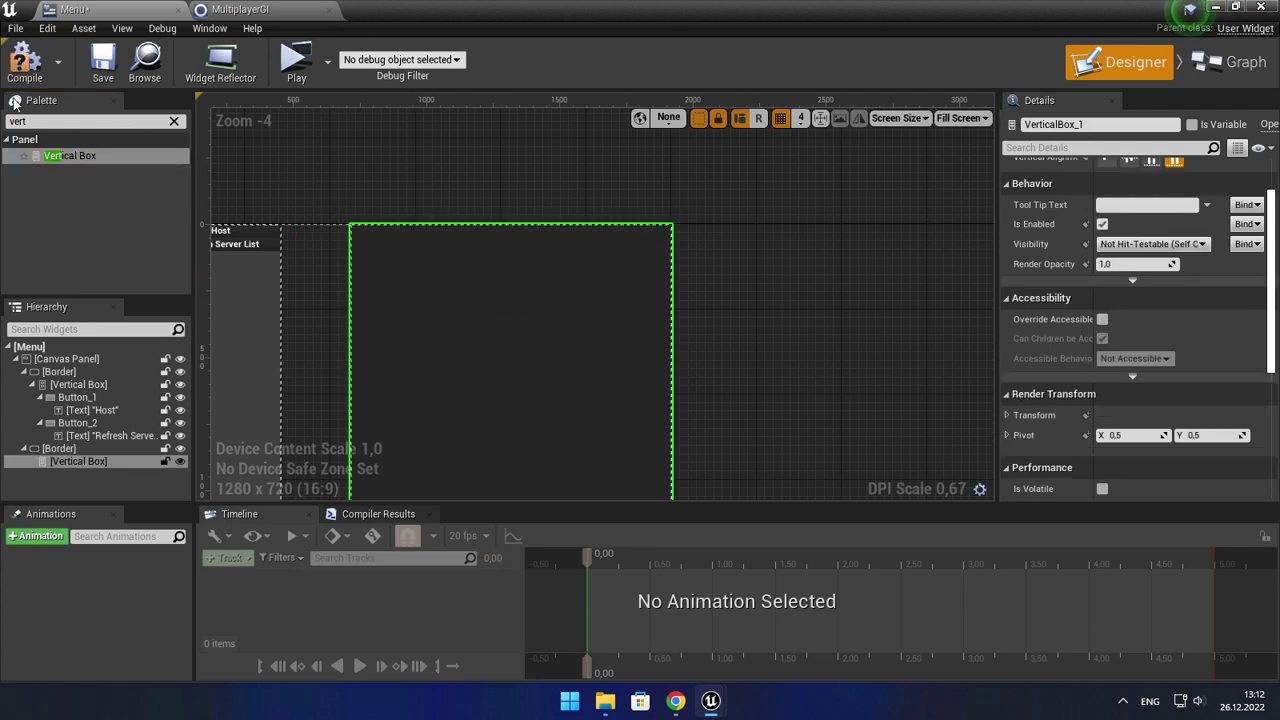
type("hor")
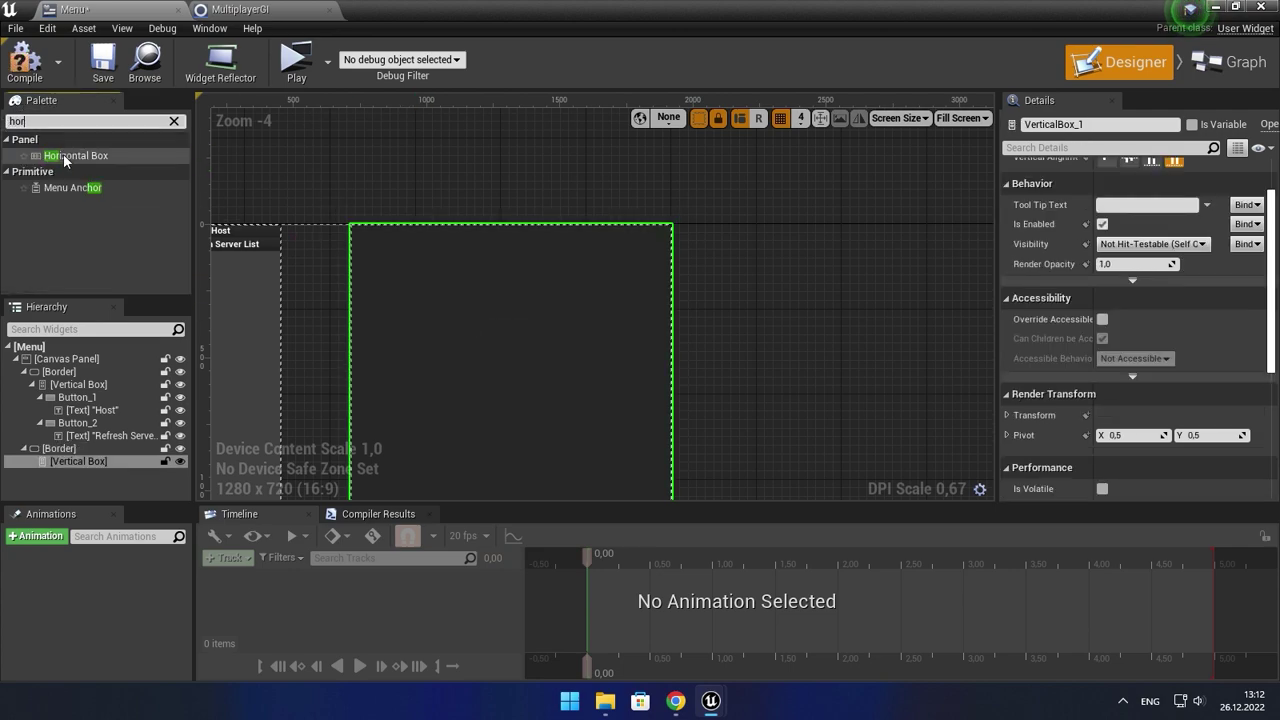
left_click_drag(64, 160, 457, 306)
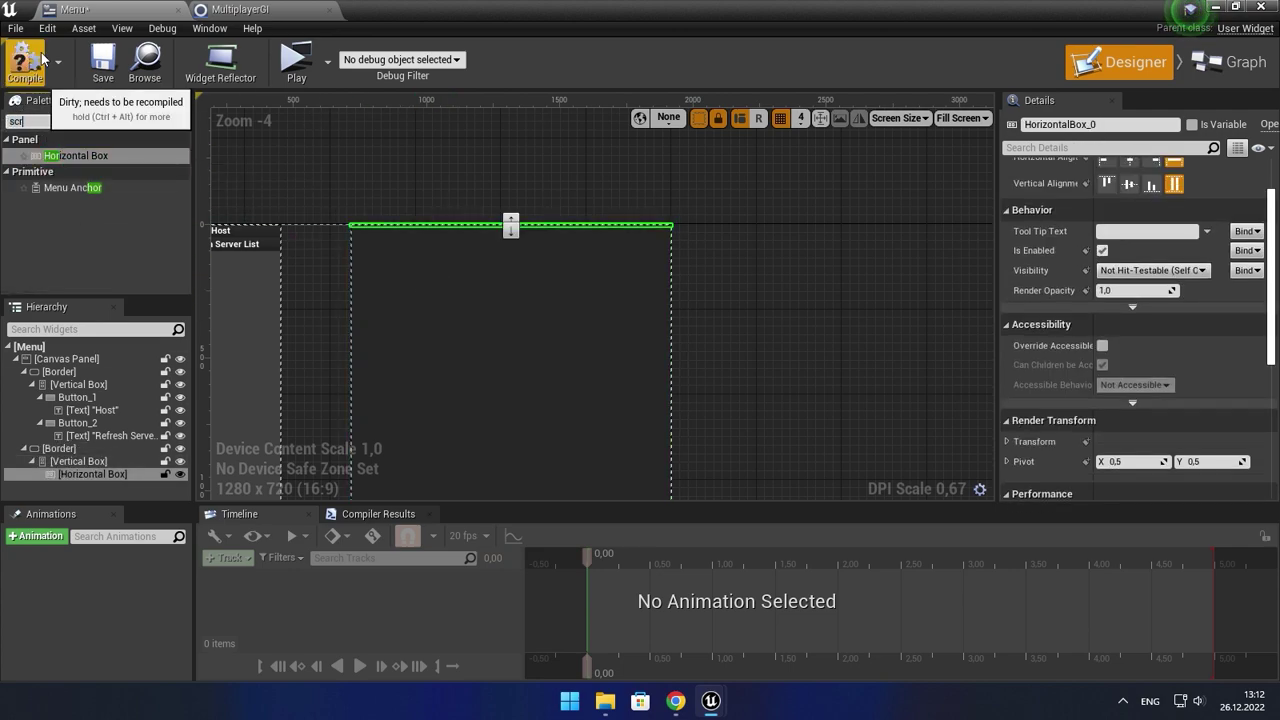
type("scro")
left_click_drag(62, 156, 472, 349)
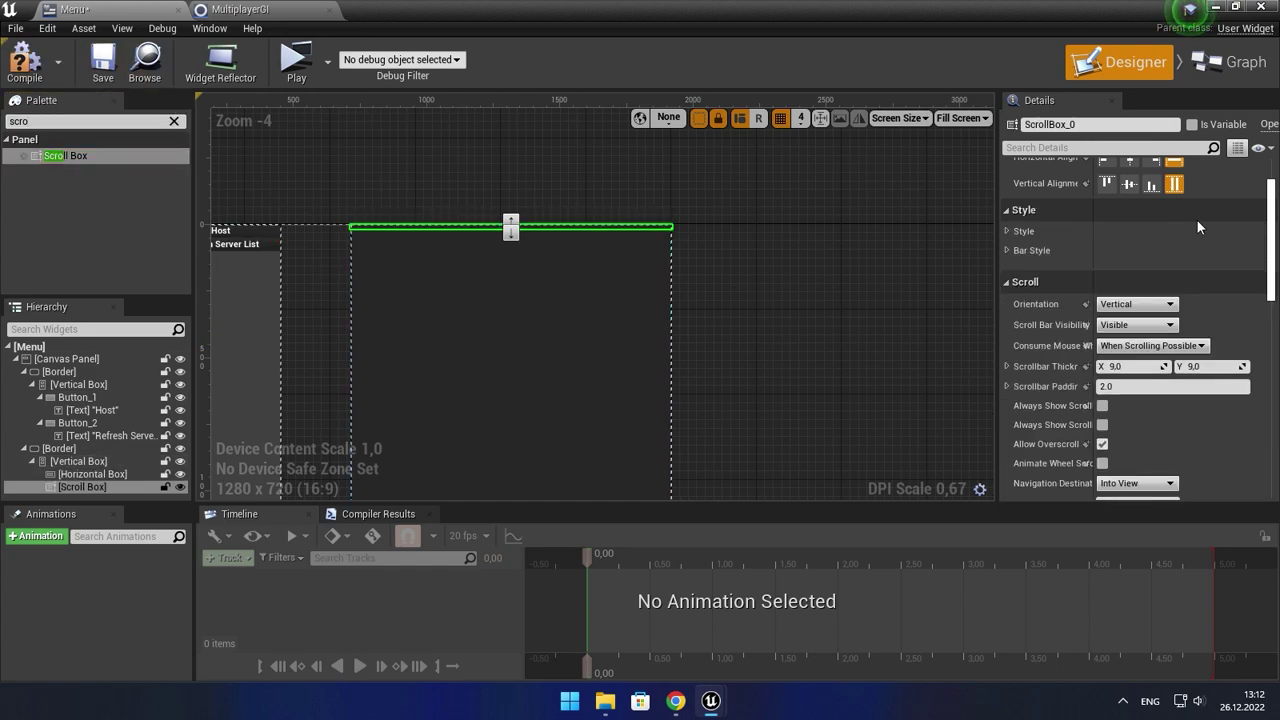
scroll(1141, 210, "up", 2)
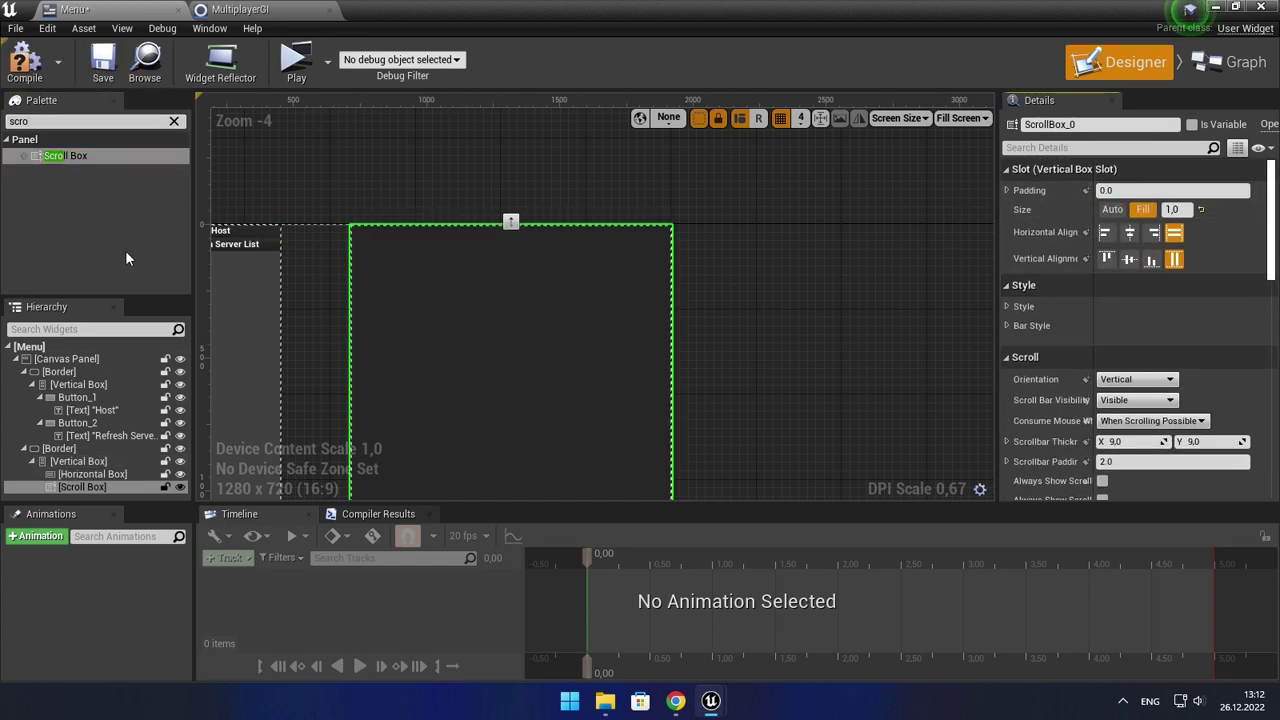
left_click(80, 473)
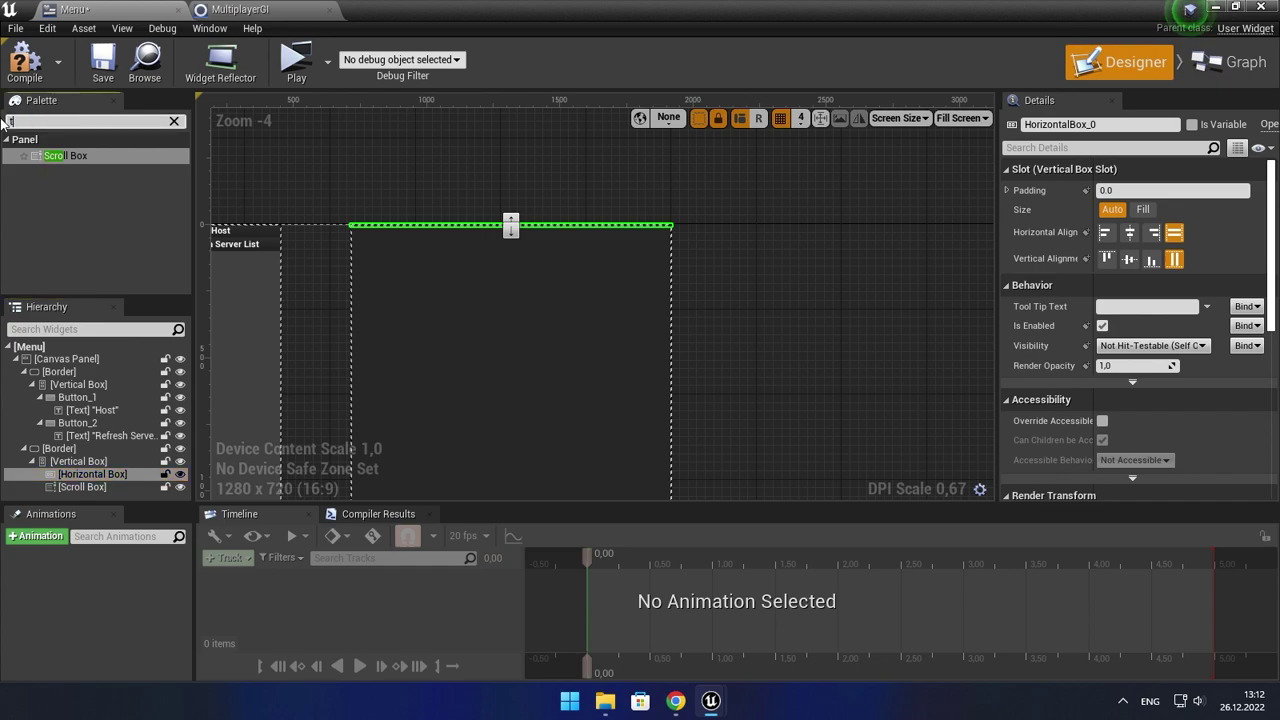
type("text")
left_click_drag(53, 171, 112, 363)
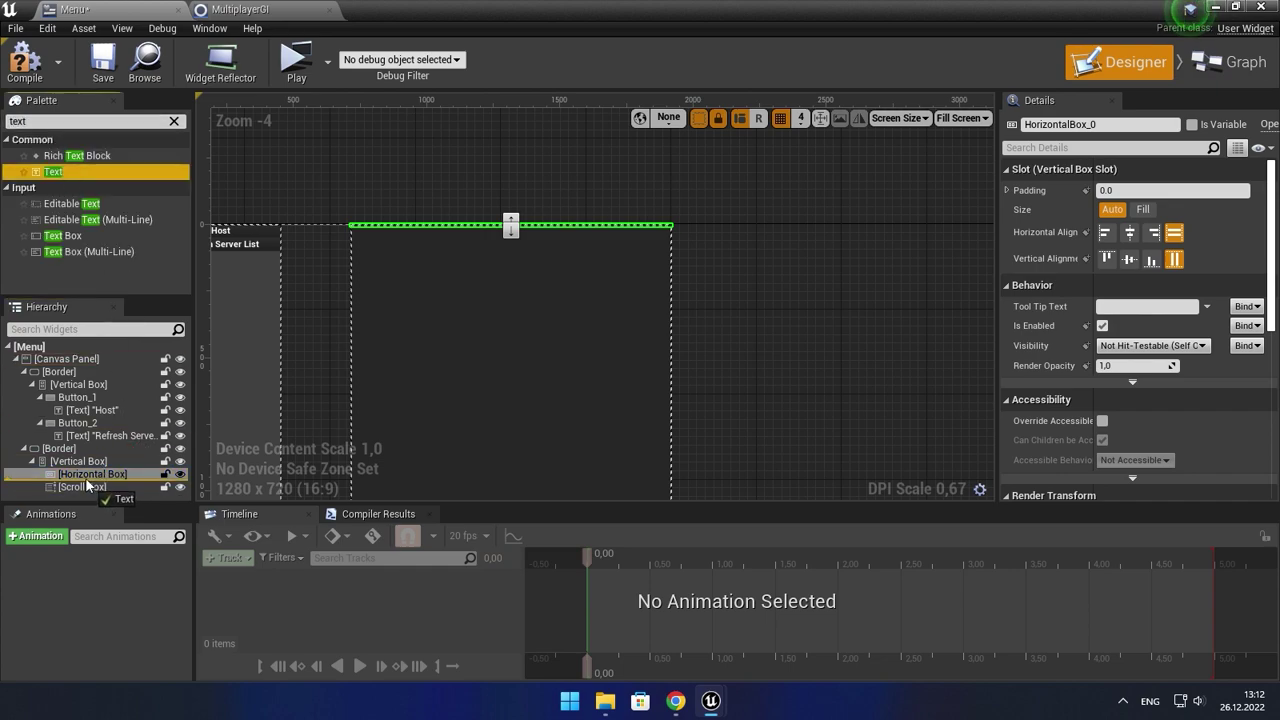
left_click_drag(86, 487, 93, 480)
scroll(281, 283, "up", 4)
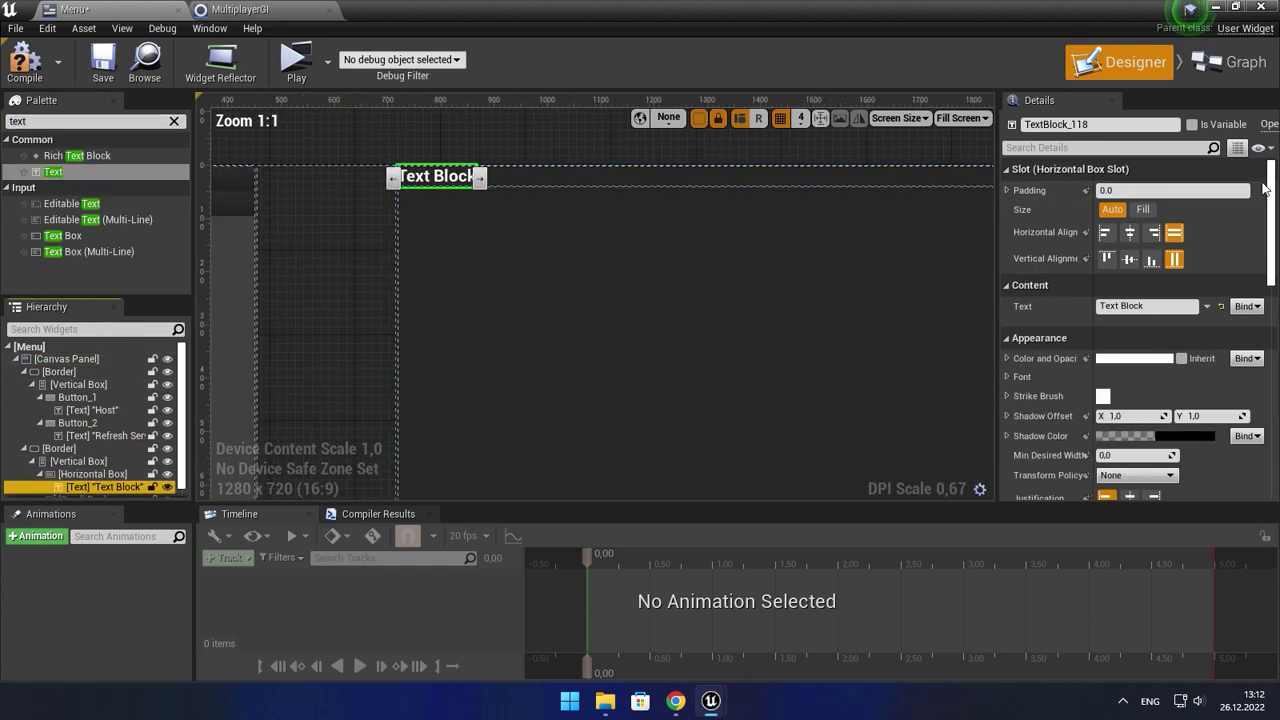
- Make the text fill the horizontal box, centre it both ways, and set it to 'Server List'
left_click(1143, 209)
left_click(1129, 232)
left_click(1129, 259)
left_click(1140, 306)
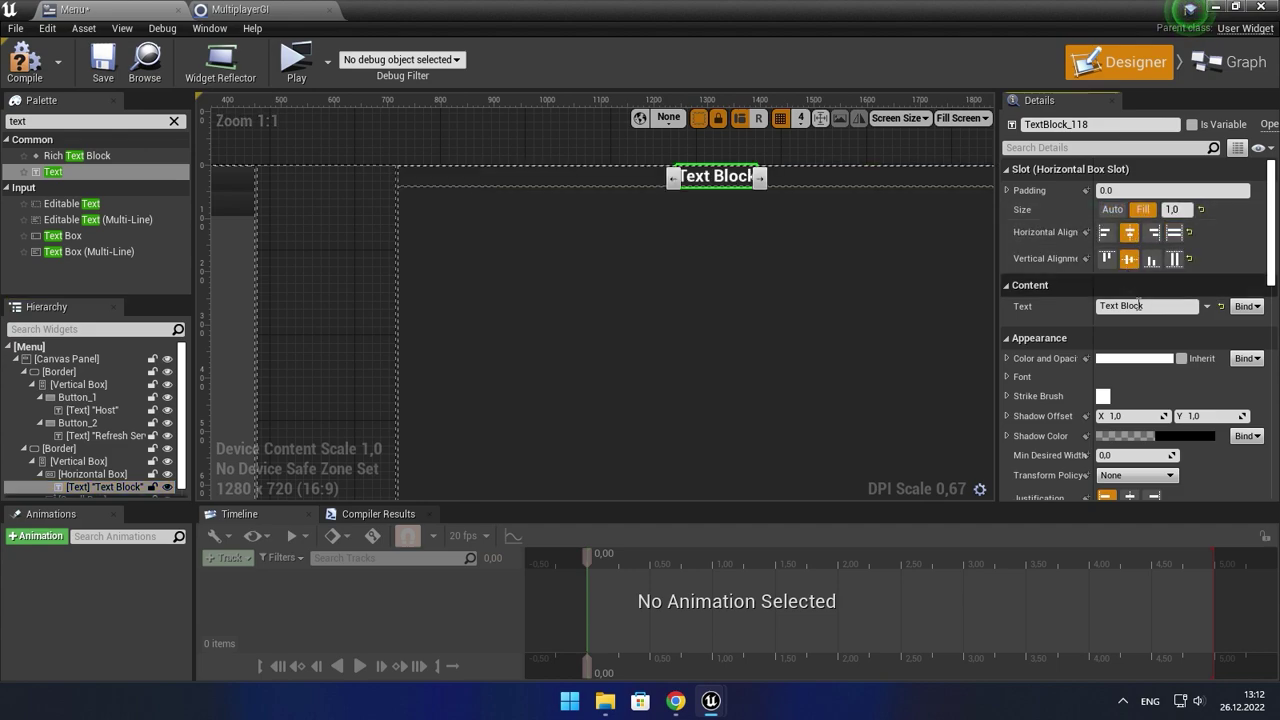
type("Server List")
key("Return")
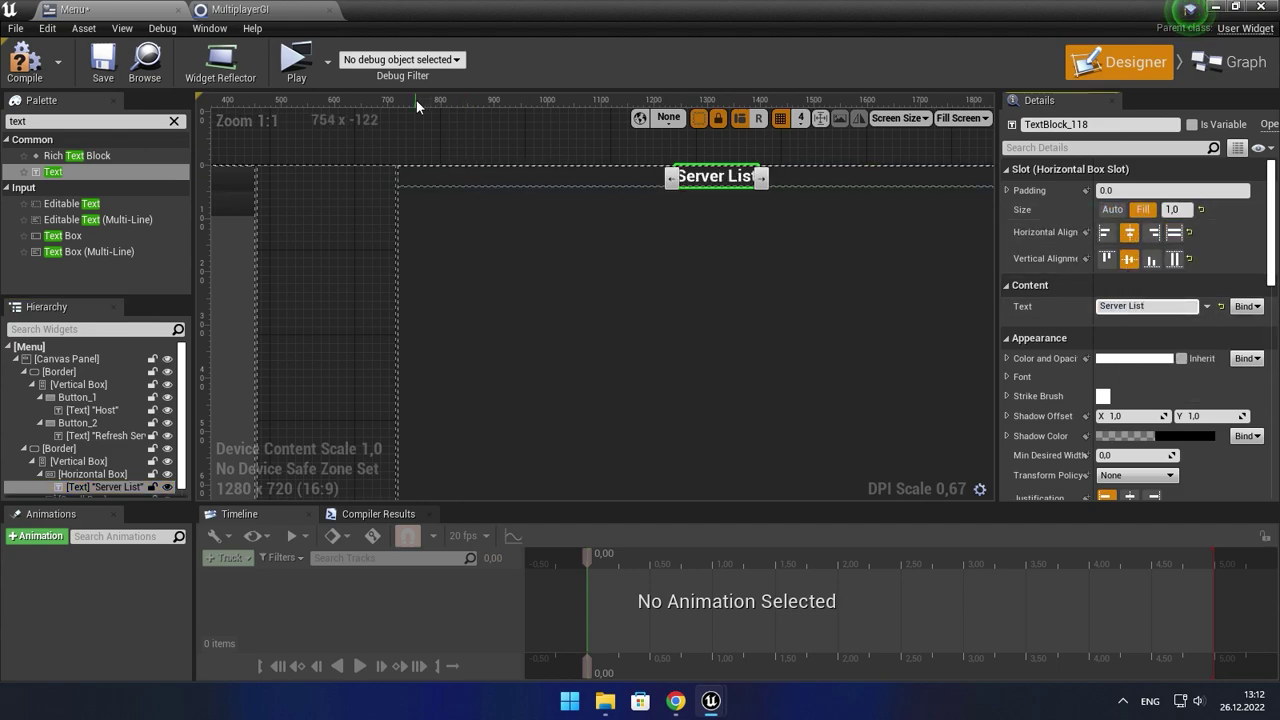
key("ctrl+s")
- Try heading font sizes 48 and 32, then reset the font size to default
scroll(396, 215, "down", 2)
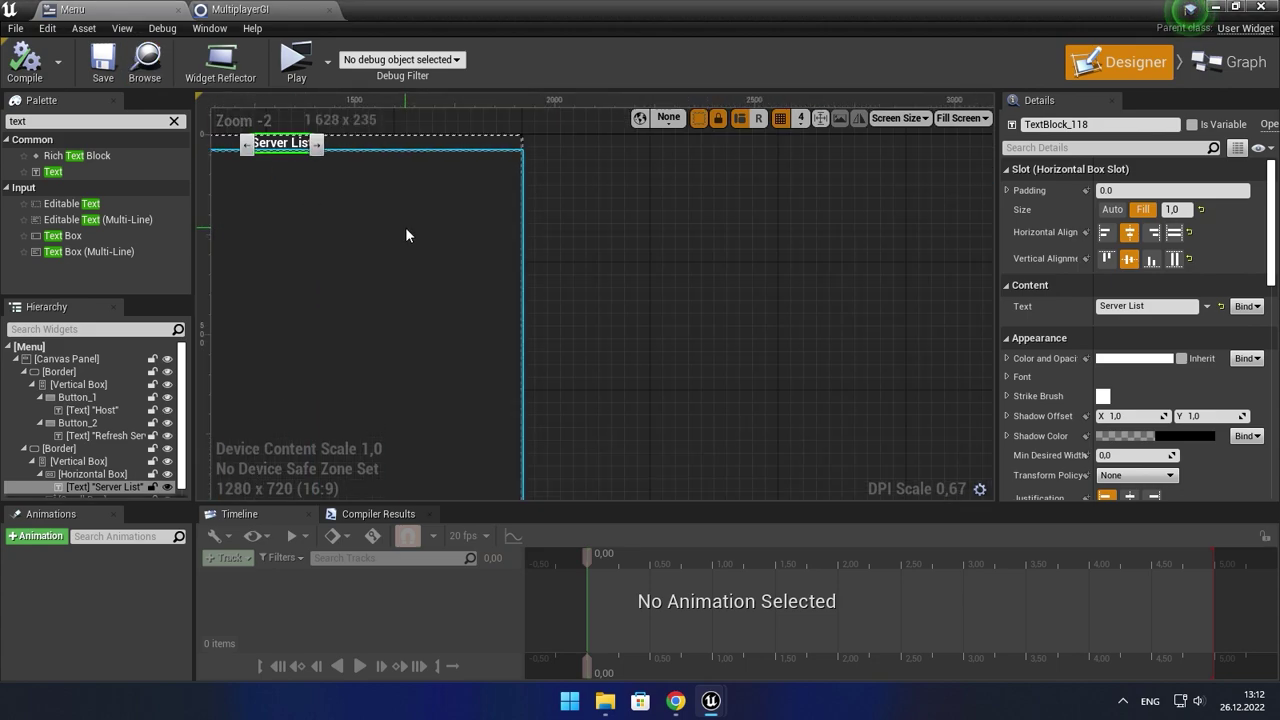
right_click_drag(405, 227, 599, 176)
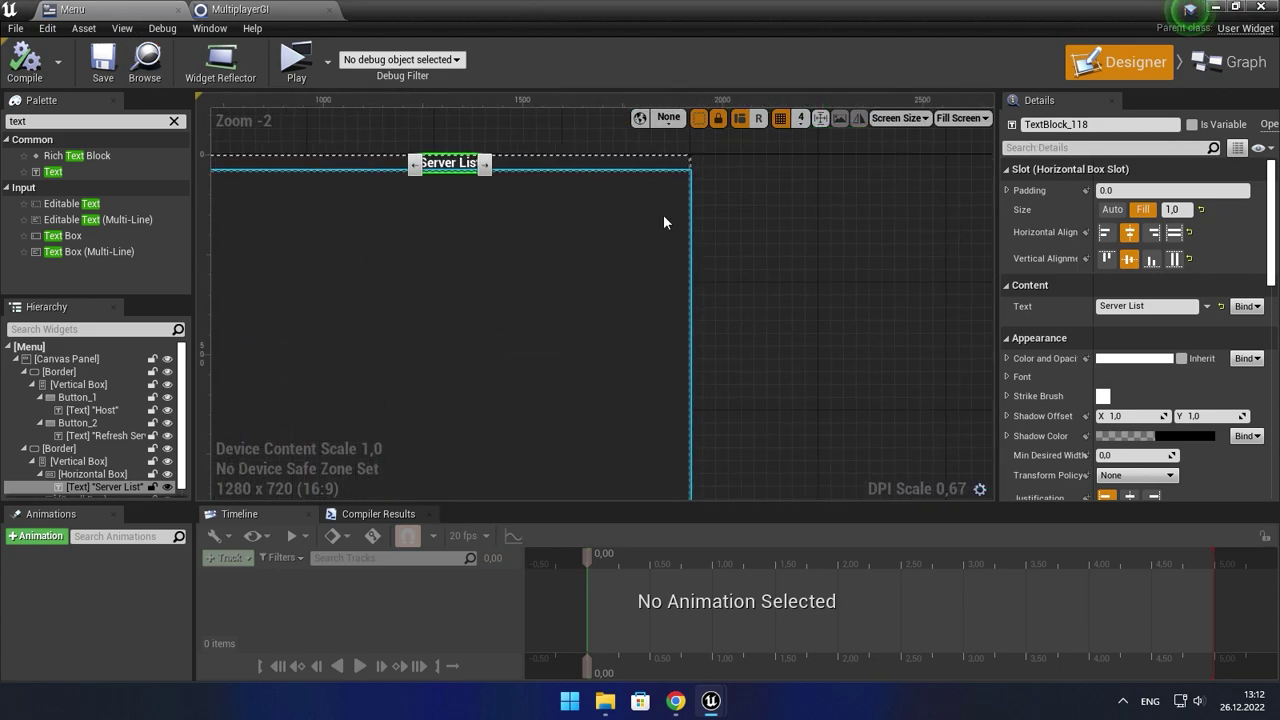
left_click(1009, 377)
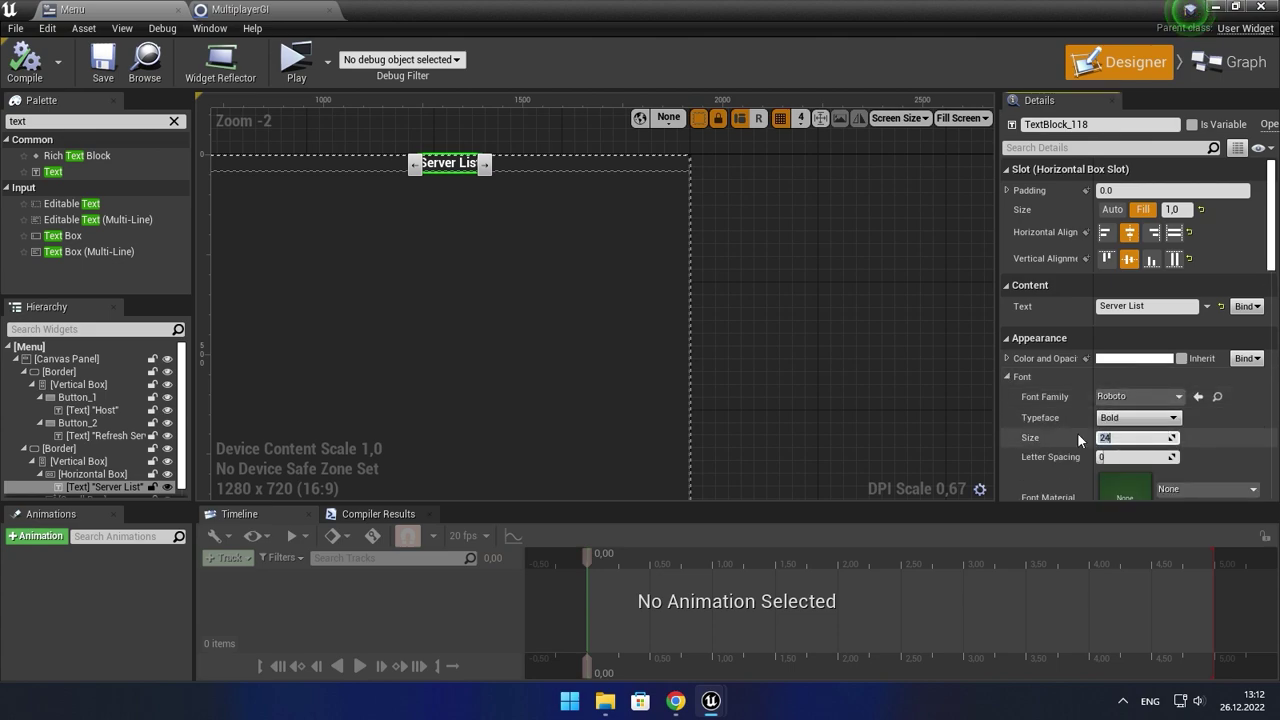
key("Return")
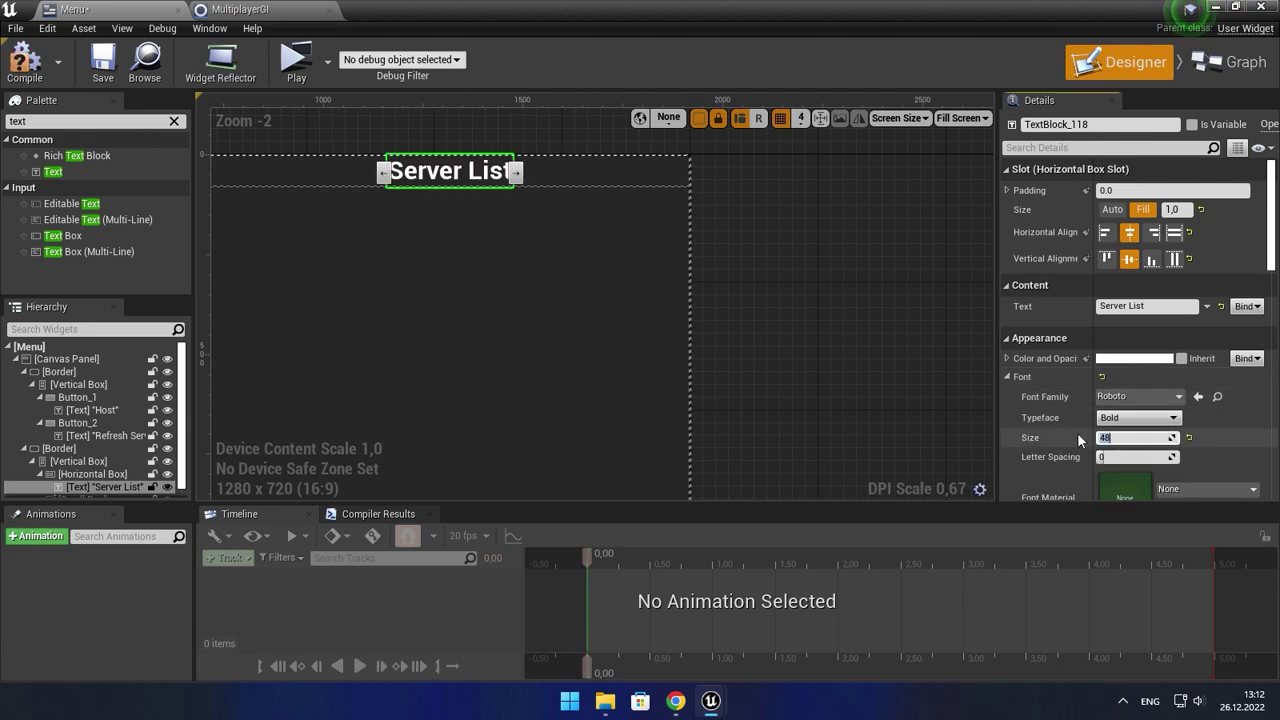
scroll(715, 195, "down", 3)
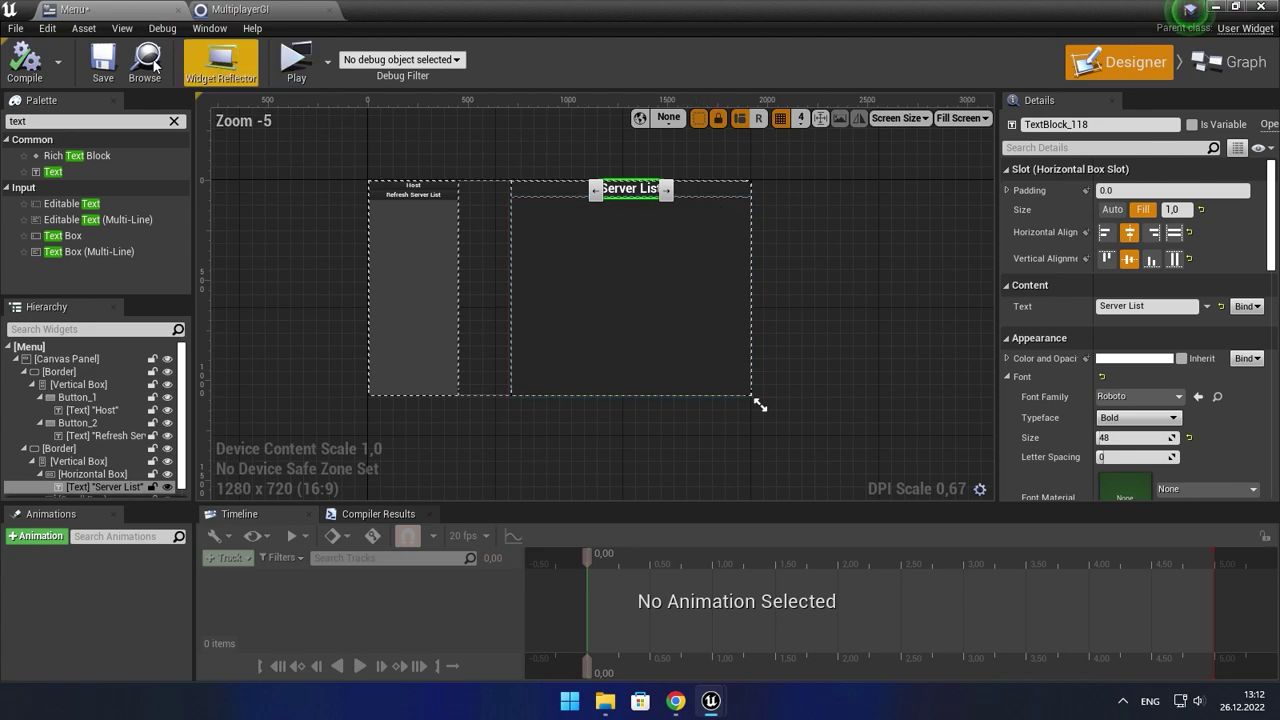
type("32")
key("Return")
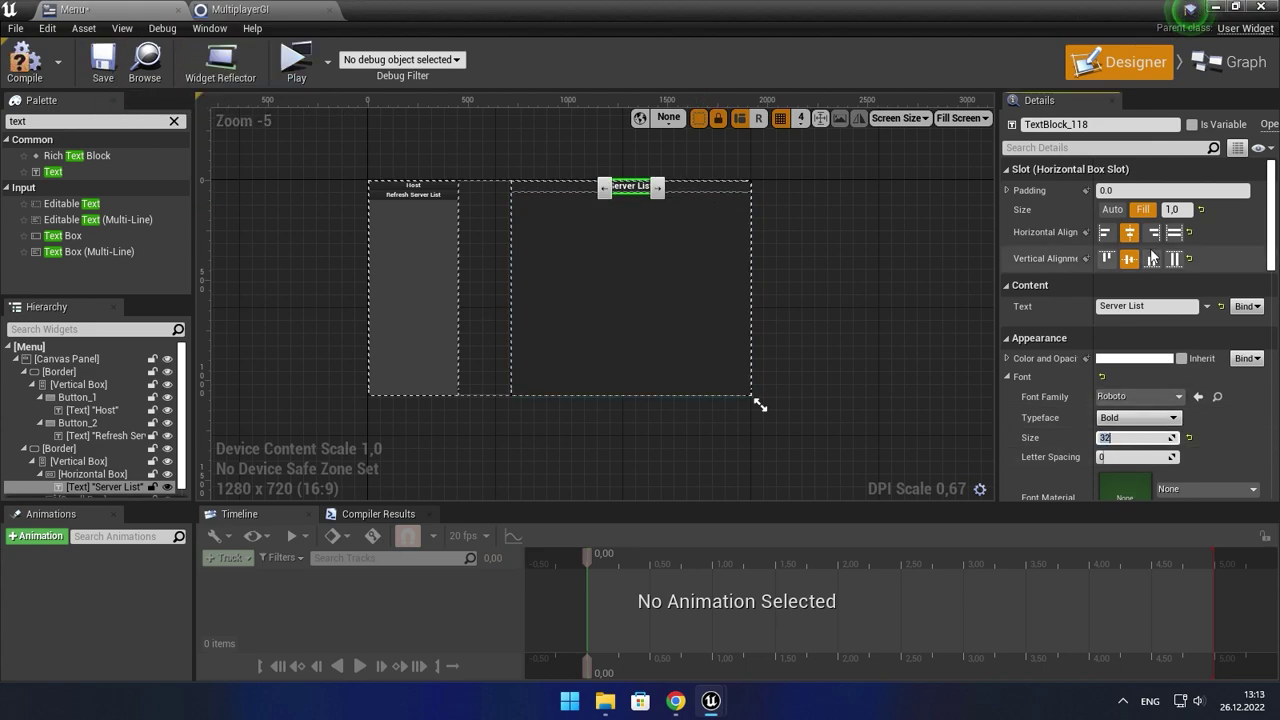
left_click(117, 66)
scroll(523, 157, "up", 2)
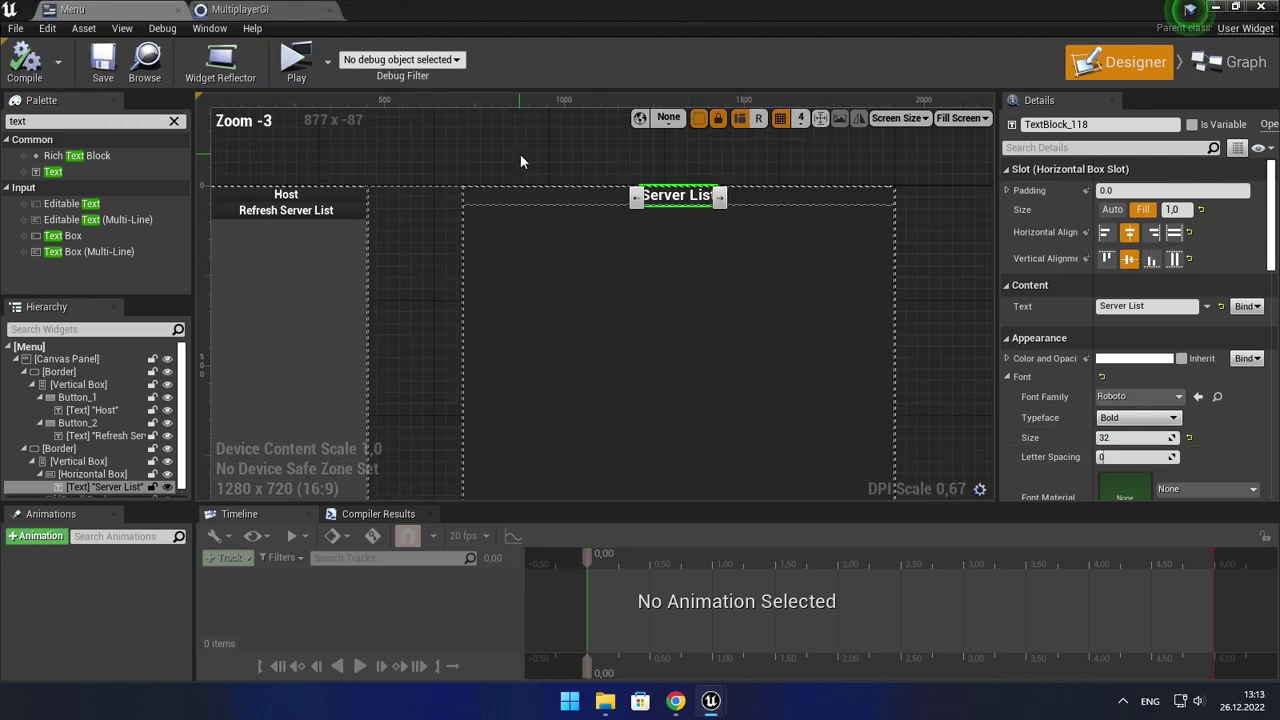
left_click(1189, 437)
- Compile the Menu widget and view its event graph
left_click(17, 58)
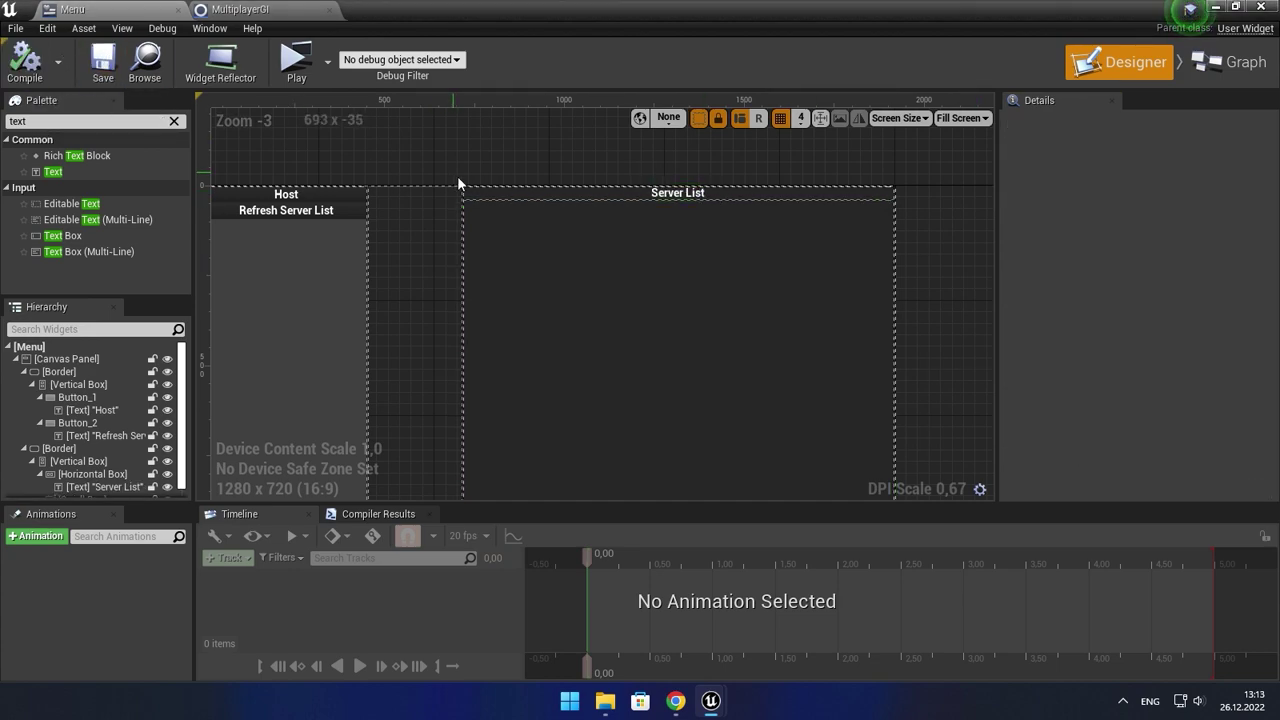
mouse_move(623, 229)
right_mouse_down()
mouse_move(709, 213)
mouse_move(669, 263)
right_mouse_up()
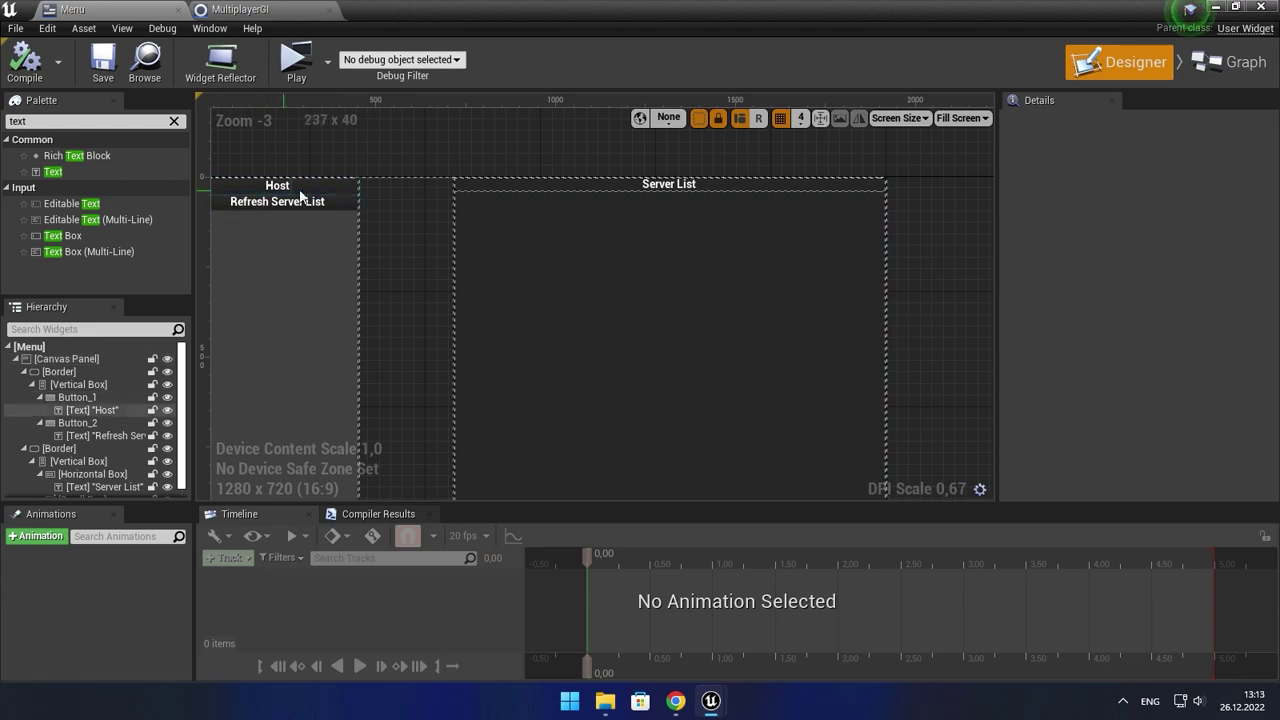
left_click(1232, 62)
right_click_drag(558, 305, 500, 267)
scroll(500, 267, "down", 1)
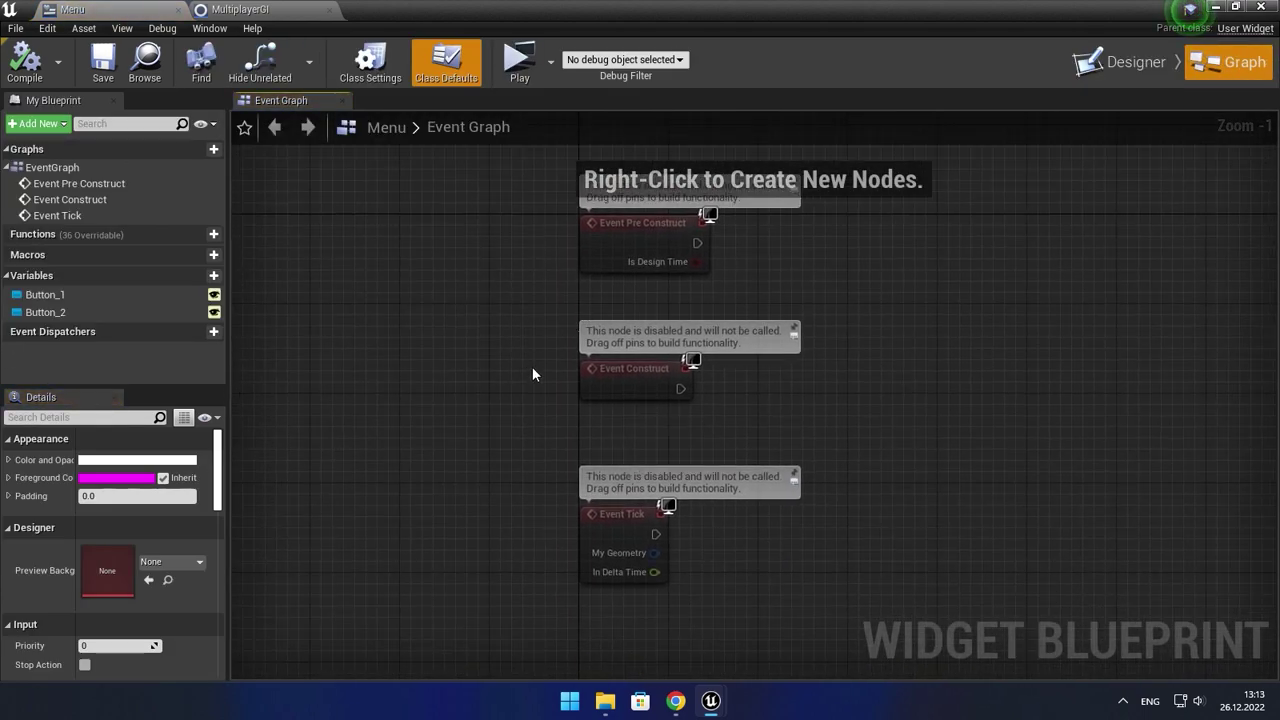
- Delete the unused default event nodes and move Event Construct to the top of the graph
left_click(640, 222)
key("Delete")
left_click_drag(480, 471, 666, 571)
key("Delete")
left_click_drag(634, 368, 634, 245)
right_click_drag(670, 295, 548, 441)
scroll(548, 441, "up", 1)
- Add a Get Game Instance node feeding a pure Cast To MultiplayerGI node
right_click(481, 420)
type("get")
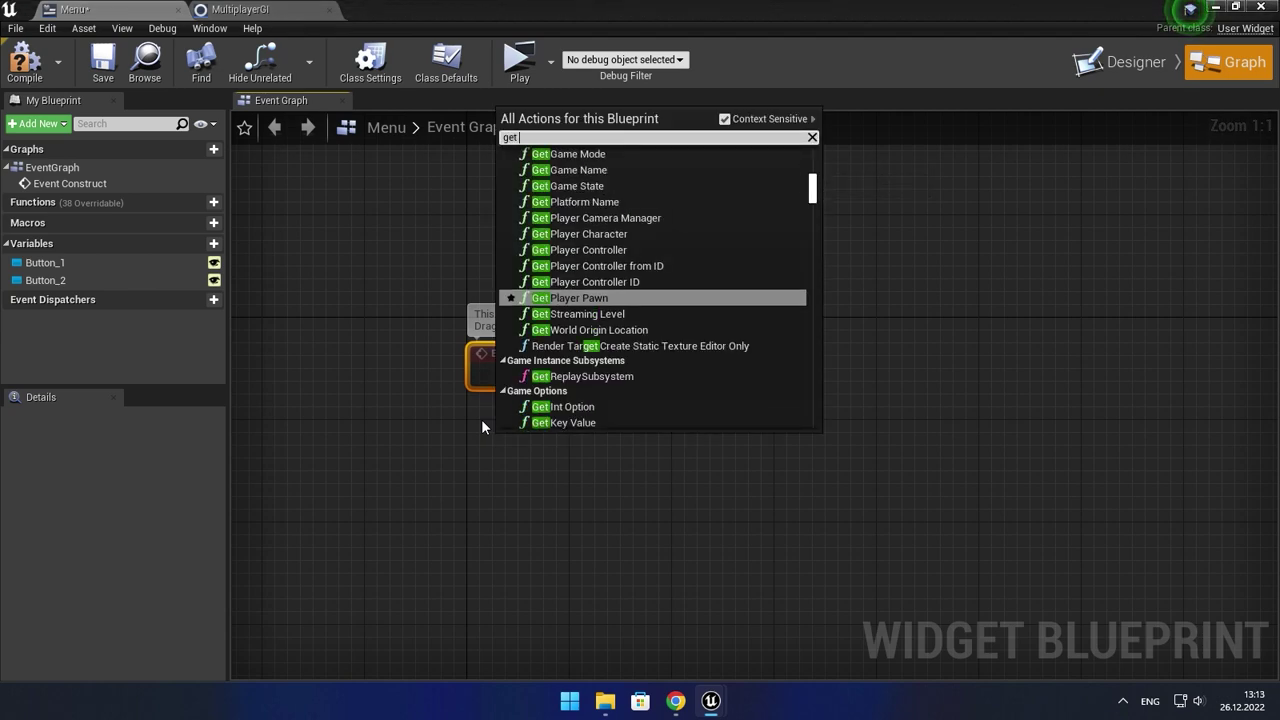
type(" game instan")
key("Return")
left_click_drag(618, 464, 717, 458)
type("cast to")
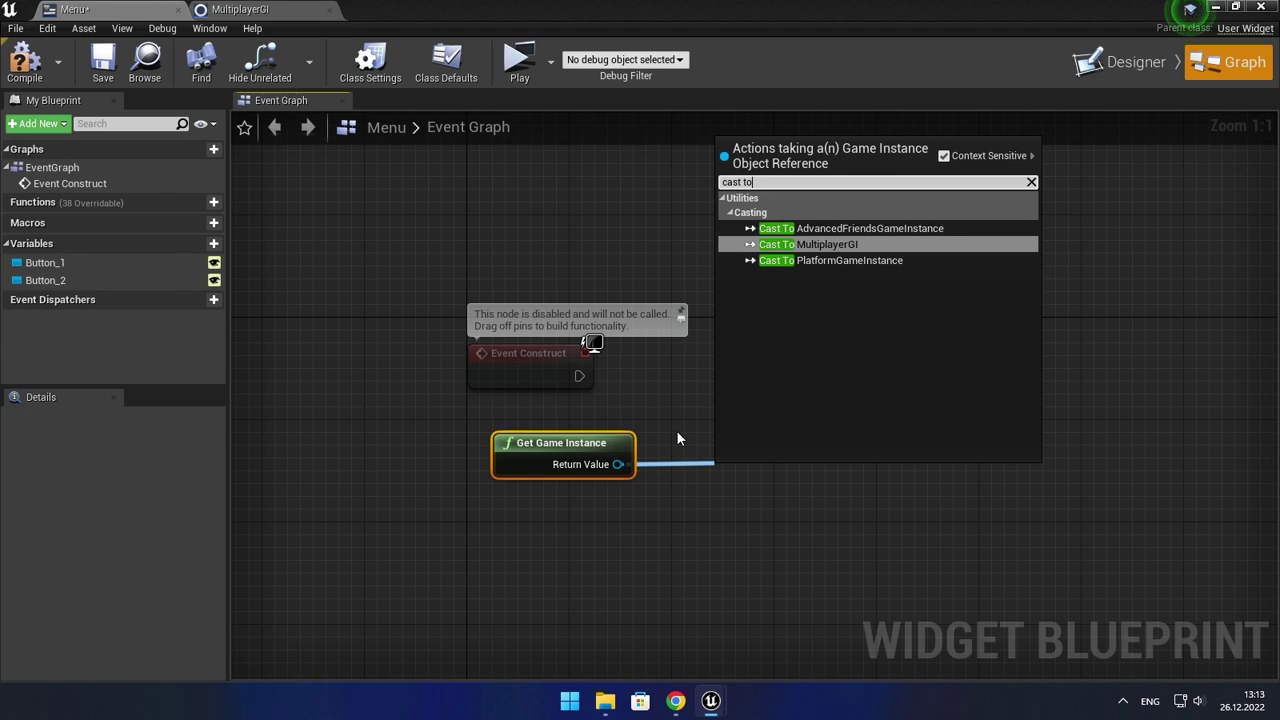
key("Return")
right_click(819, 487)
left_click(845, 477)
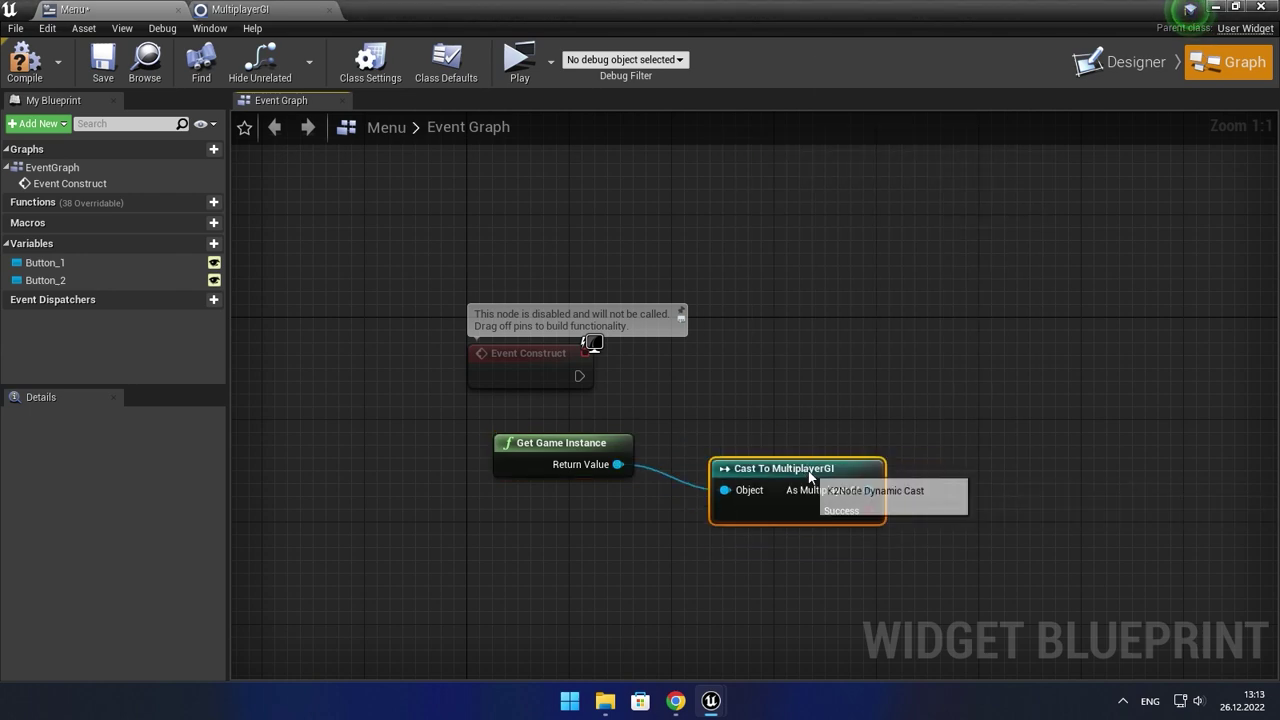
- Promote the cast result to a Game Instance variable and wire its SET node to Event Construct
left_click_drag(818, 464, 700, 370)
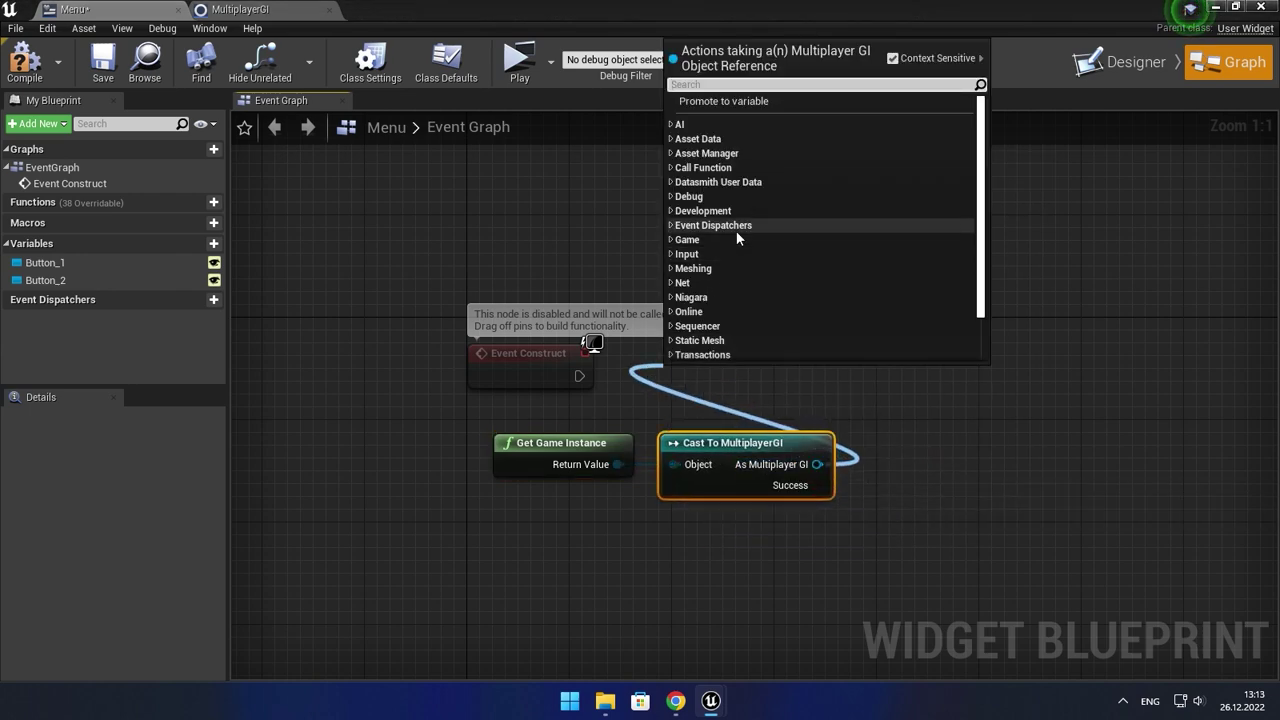
left_click(758, 102)
type("GI")
key("Return")
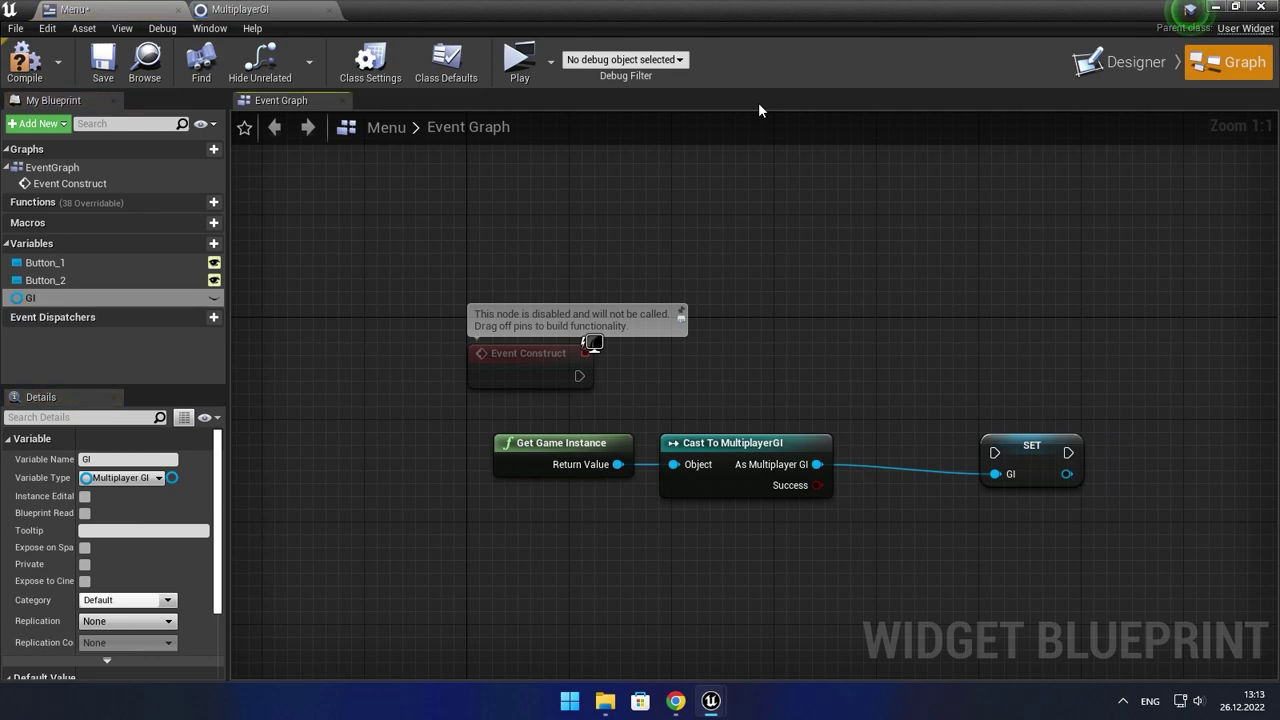
left_click_drag(1030, 464, 685, 387)
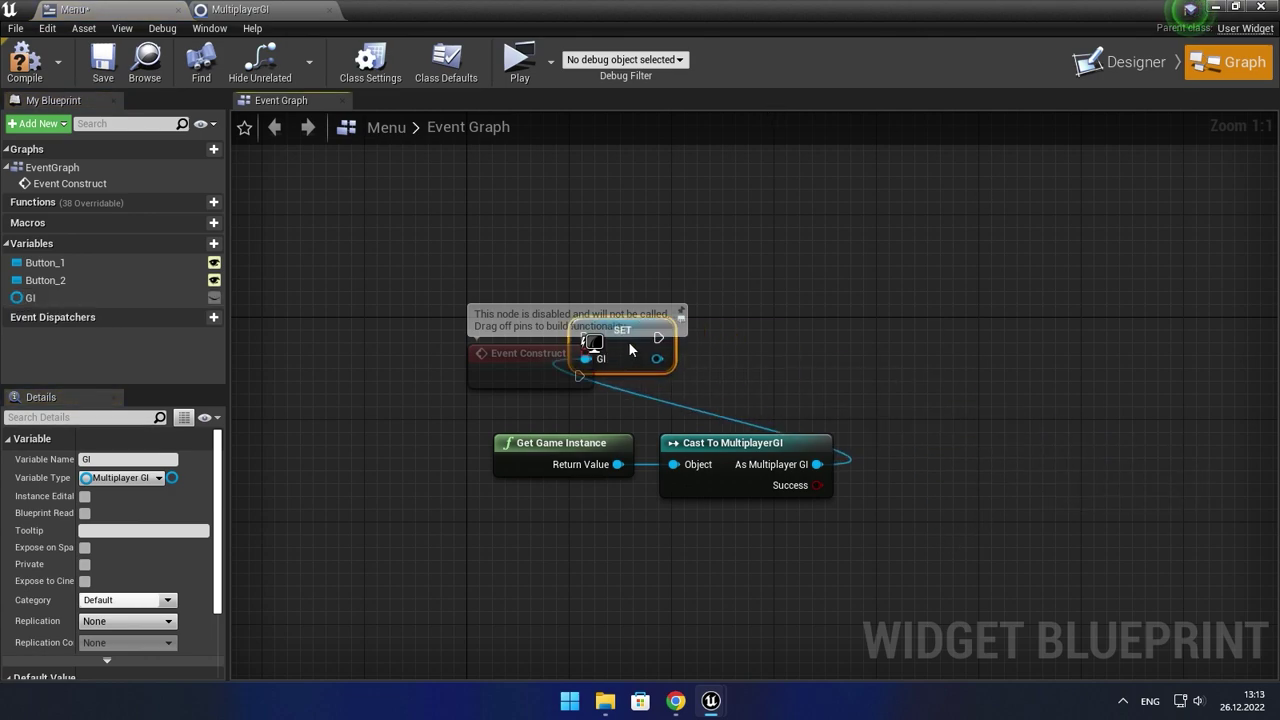
double_click(83, 299)
type("e")
key("Return")
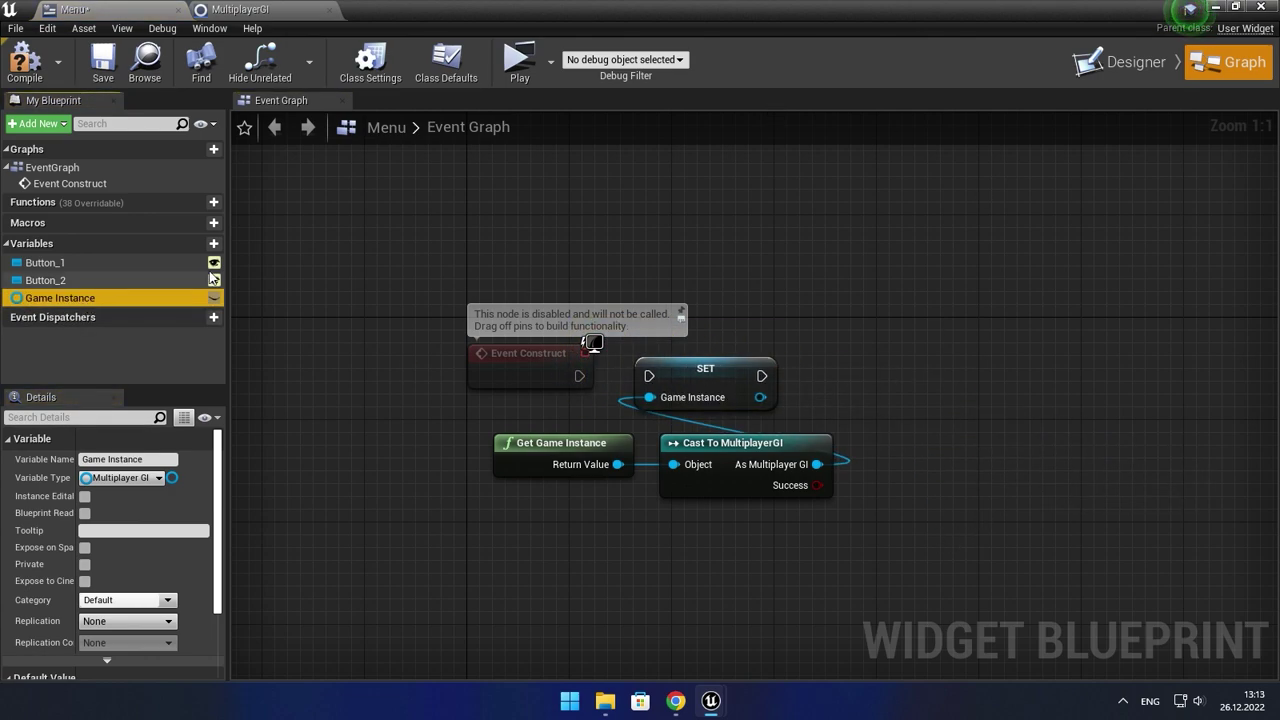
left_click_drag(642, 381, 579, 377)
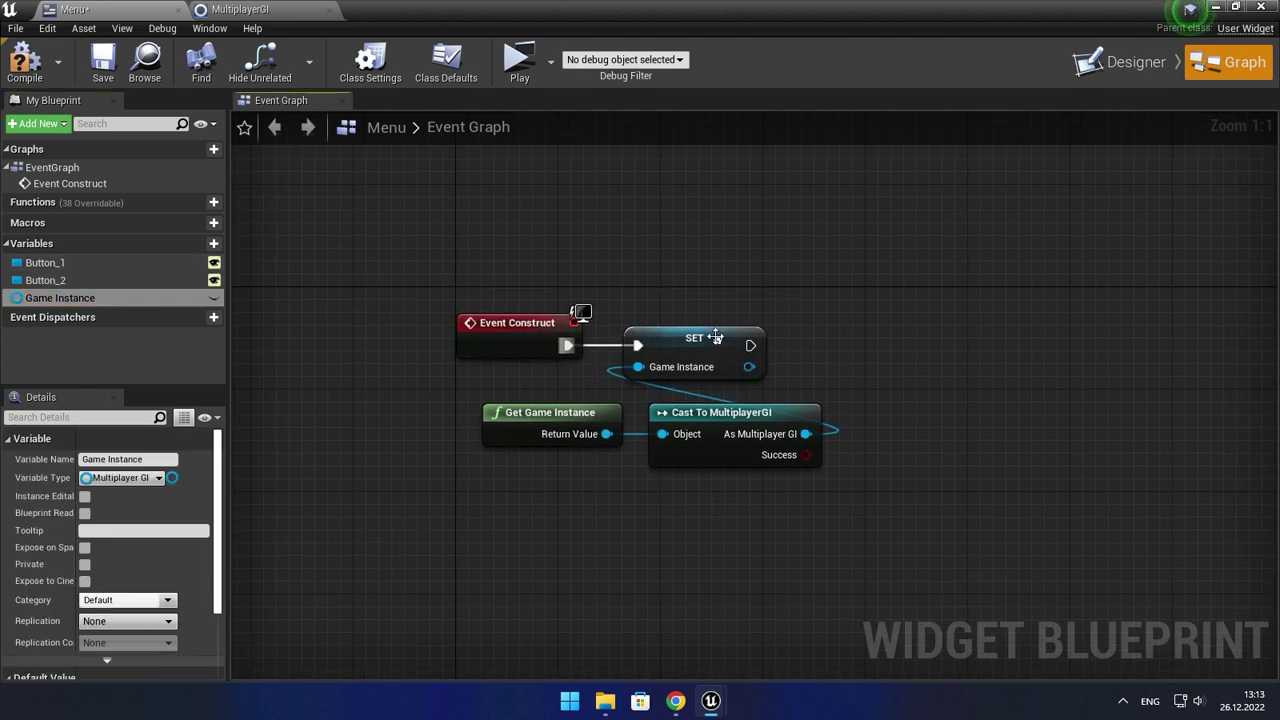
- Compile the Menu widget and return to the Designer with the Host button selected
left_click(25, 65)
scroll(800, 400, "down", 1)
scroll(760, 380, "down", 1)
left_click_drag(598, 318, 790, 442)
left_click(852, 514)
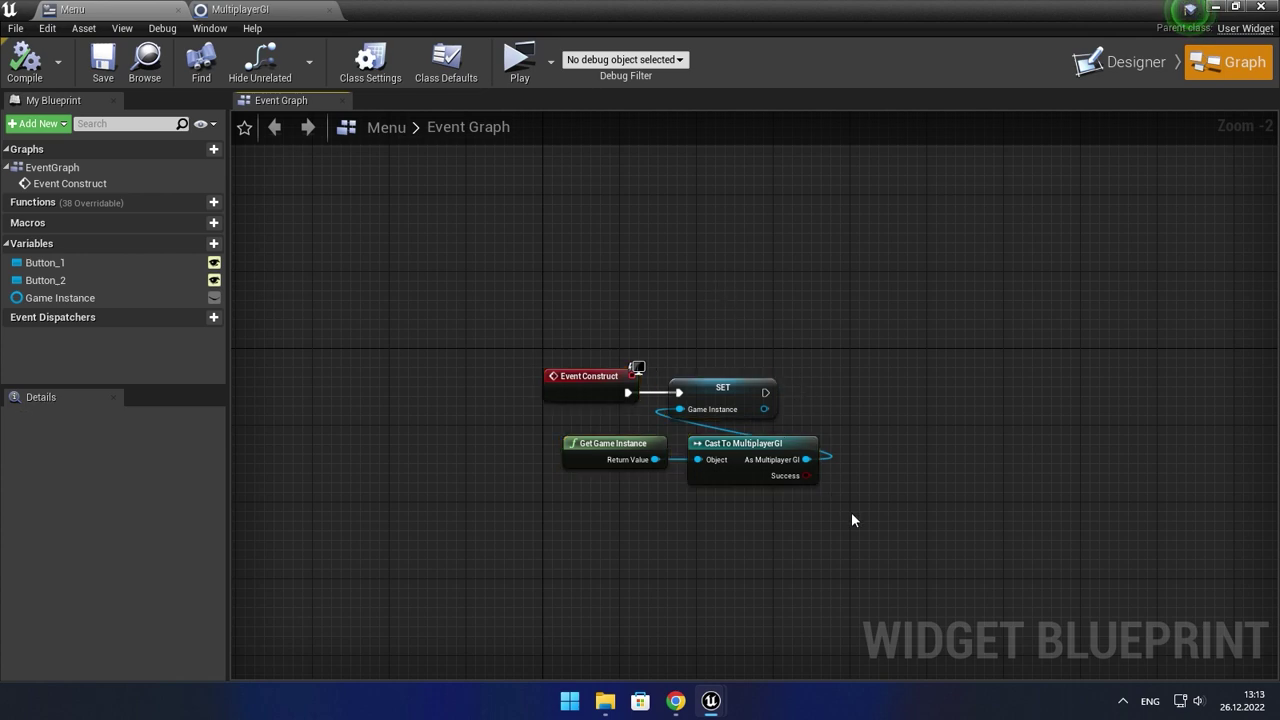
right_click_drag(815, 410, 630, 405)
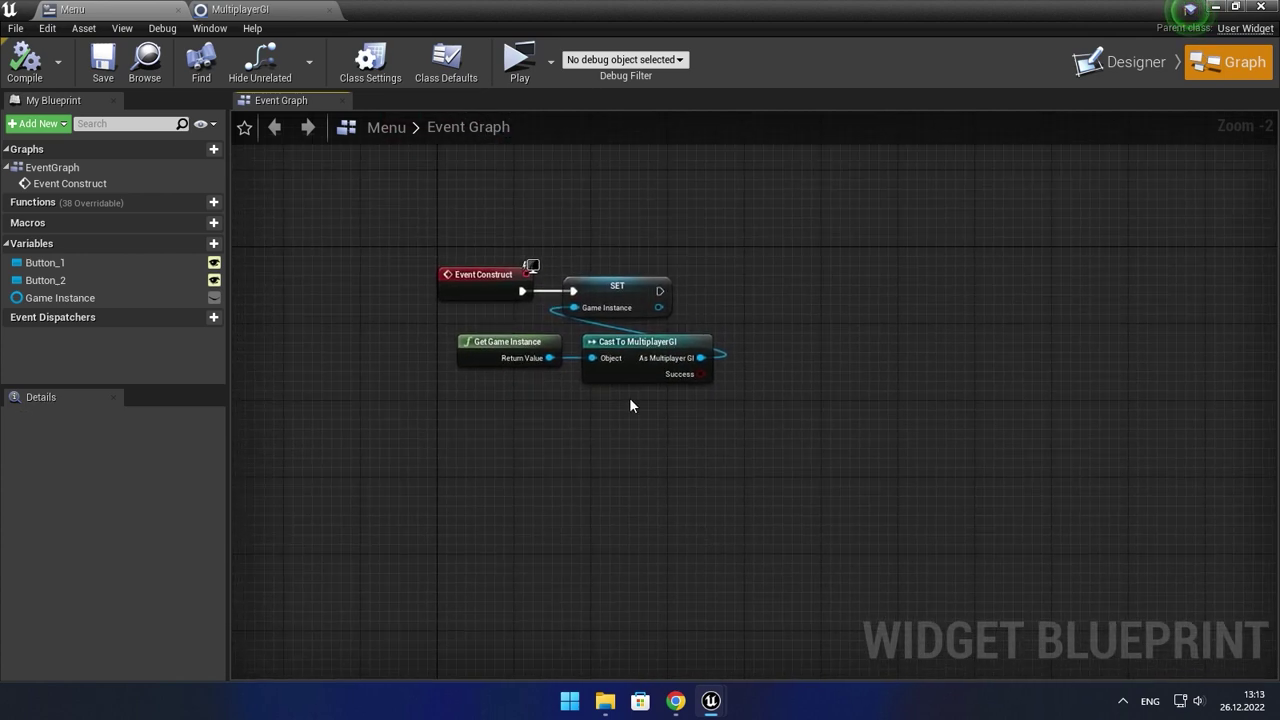
right_click_drag(628, 481, 603, 394)
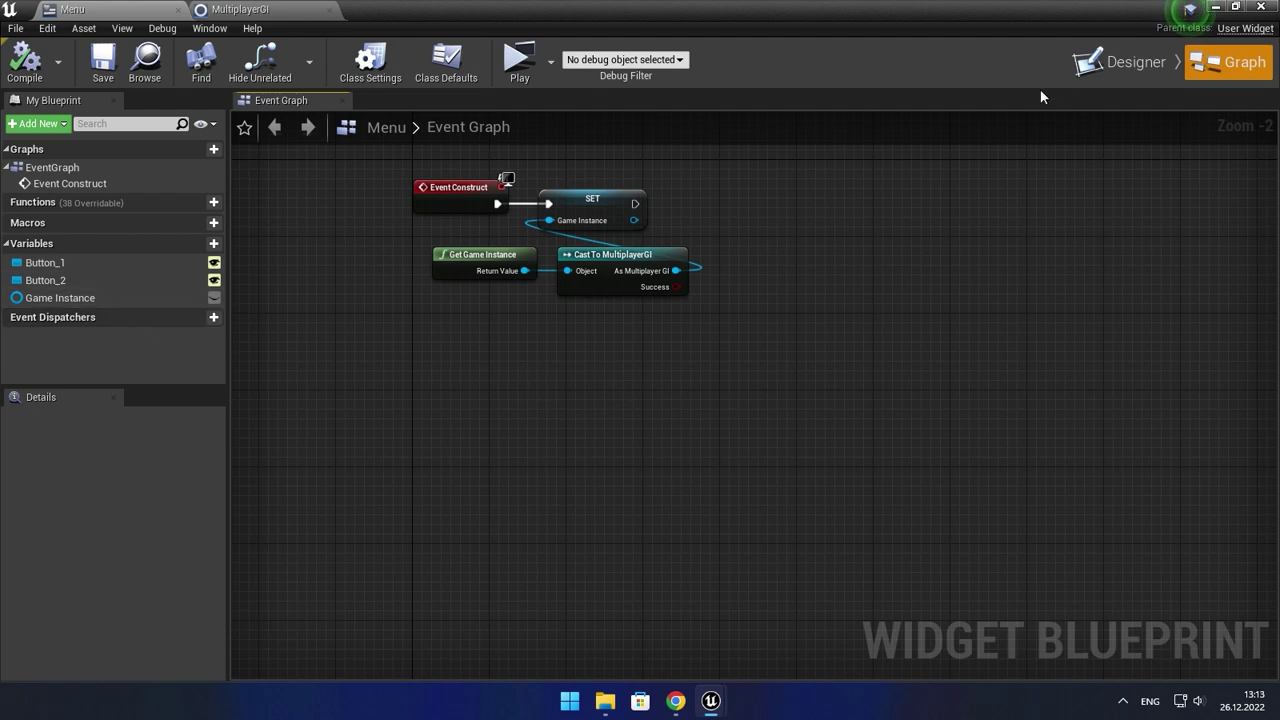
left_click(1118, 64)
left_click(414, 174)
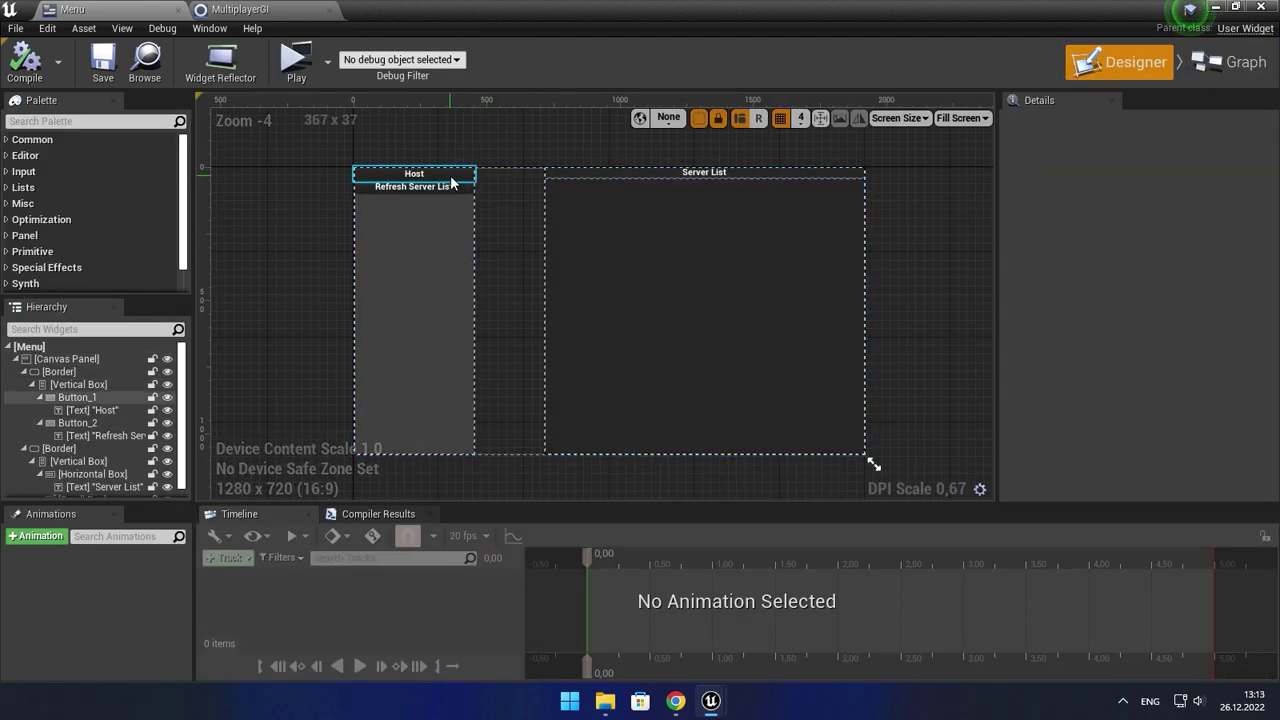
- Add an On Clicked event for Button_1 and a Host call on the Game Instance
scroll(1150, 380, "down", 10)
left_click(1158, 400)
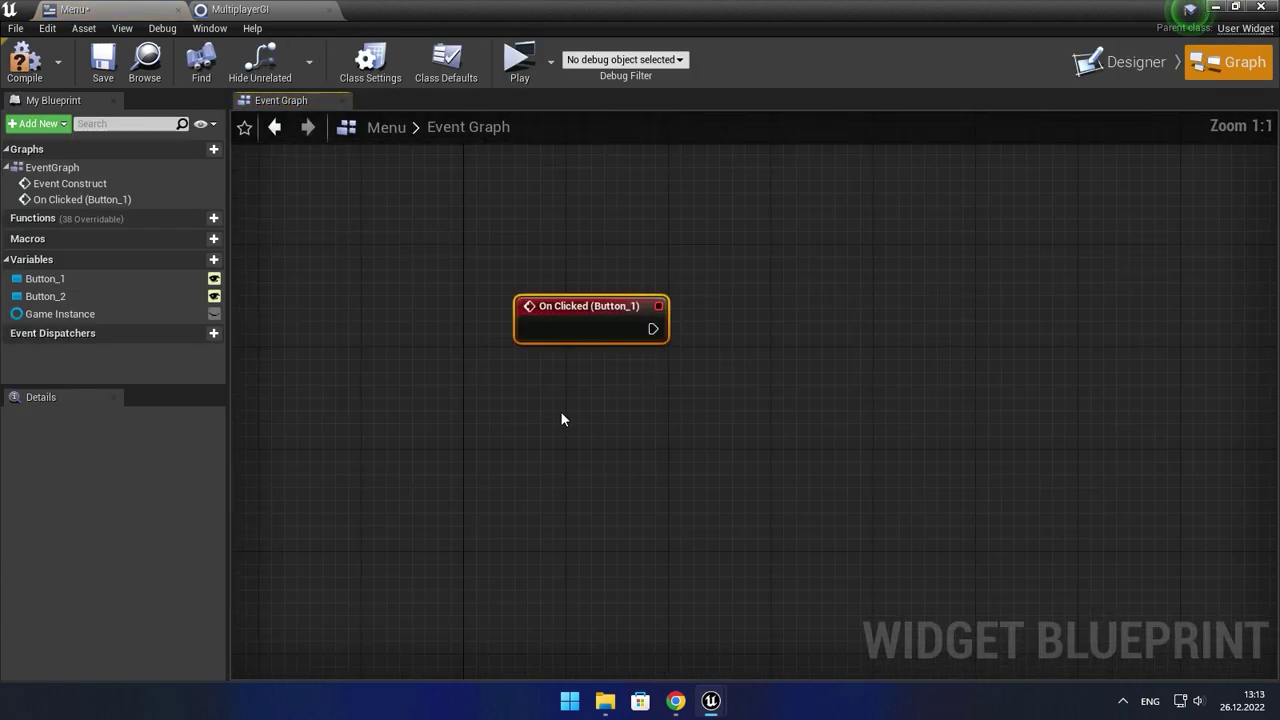
mouse_move(60, 314)
left_mouse_down("ctrl")
mouse_move(566, 418)
mouse_move(670, 400)
left_mouse_up("ctrl")
type("host")
key("Return")
mouse_move(753, 443)
left_mouse_down()
mouse_move(817, 302)
mouse_move(749, 308)
mouse_move(895, 352)
left_mouse_up()
left_click(658, 333)
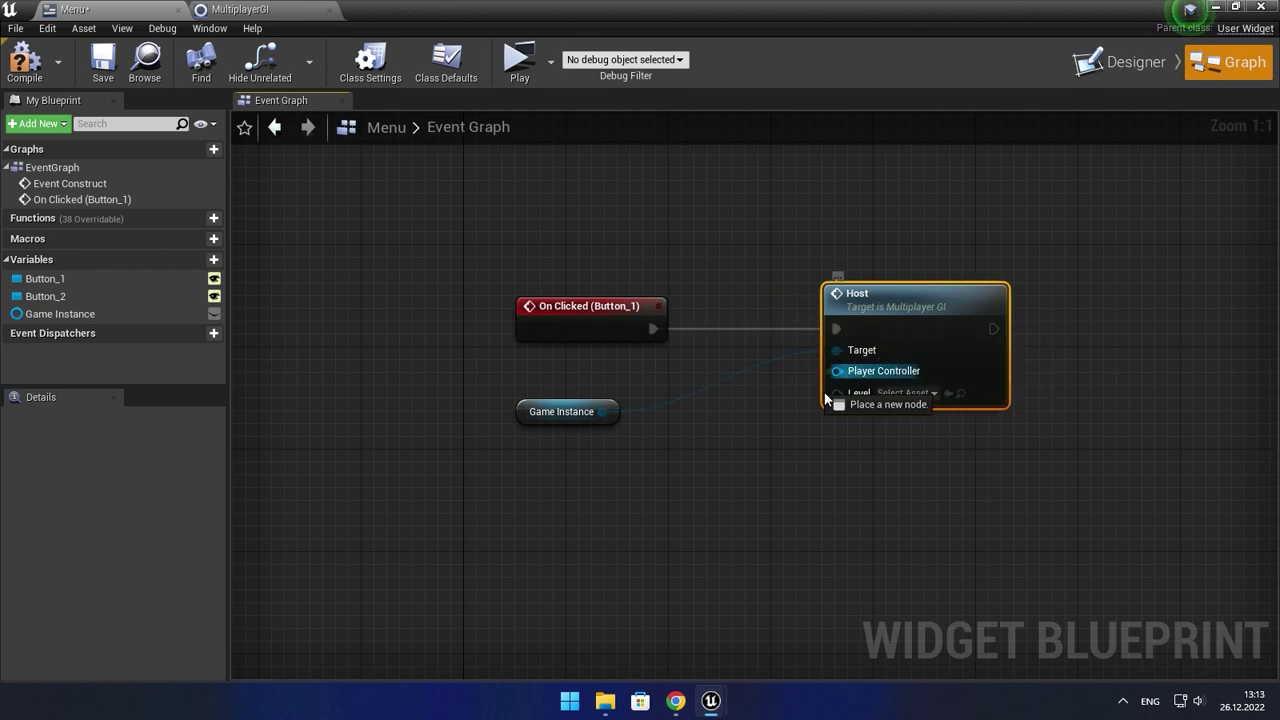
- Pass Get Player Controller into Host and set its level to ThirdPersonExampleMap
left_click_drag(826, 398, 666, 457)
type("get player")
left_click(748, 217)
mouse_move(765, 460)
left_mouse_down()
mouse_move(651, 453)
mouse_move(637, 439)
left_mouse_up()
left_click(905, 393)
left_click(946, 557)
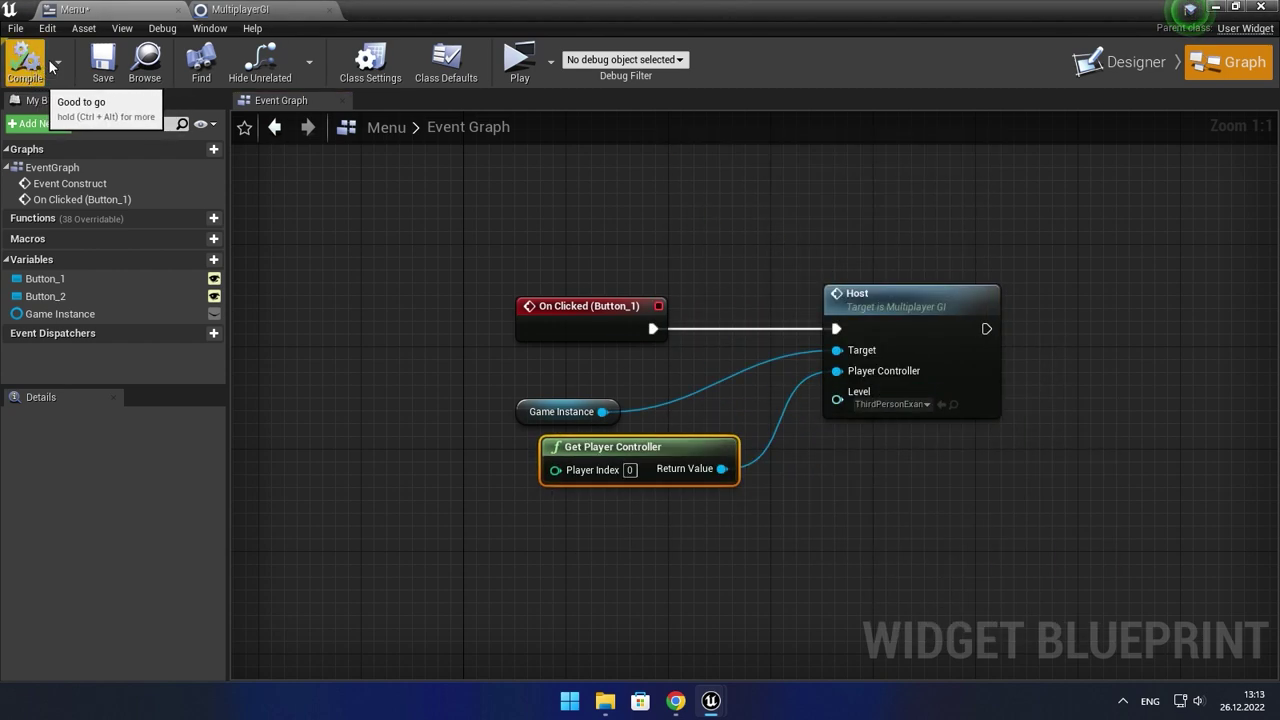
- Group the host nodes under a 'Host Server' comment and save the Menu blueprint
left_click(102, 62)
right_click_drag(1030, 350, 764, 348)
scroll(399, 245, "down", 2)
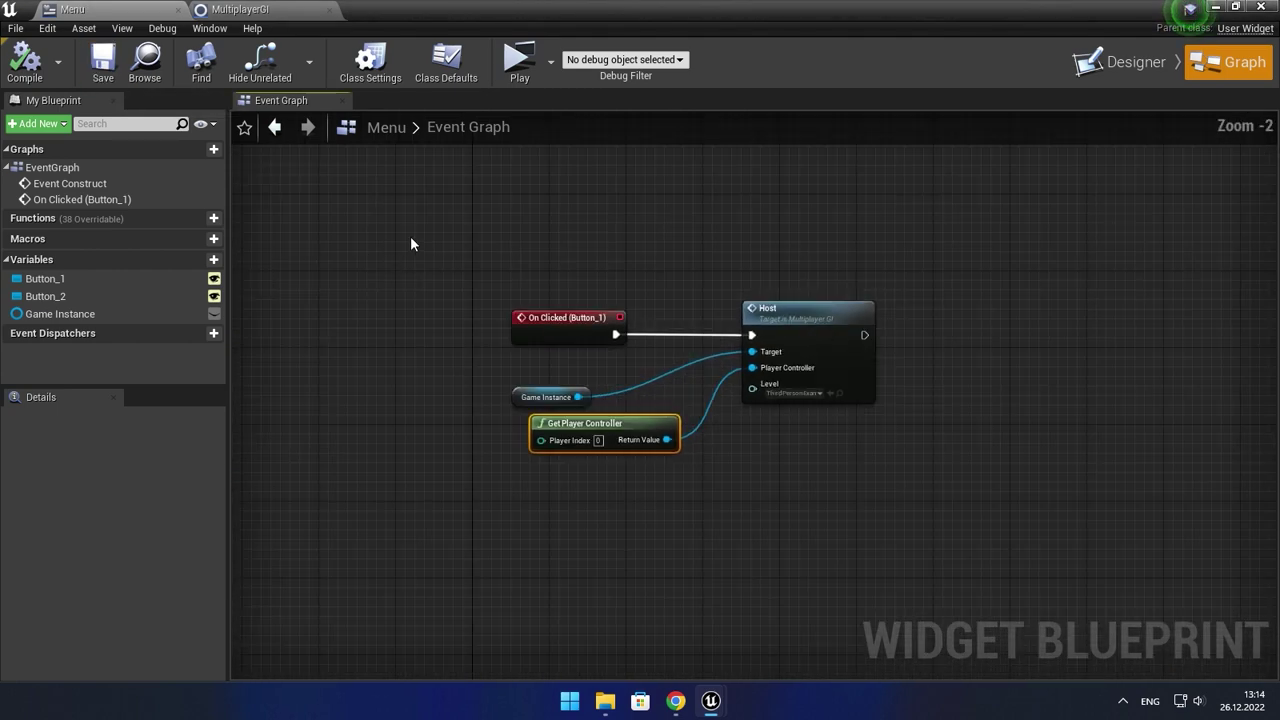
left_click_drag(399, 245, 1081, 544)
type("ch")
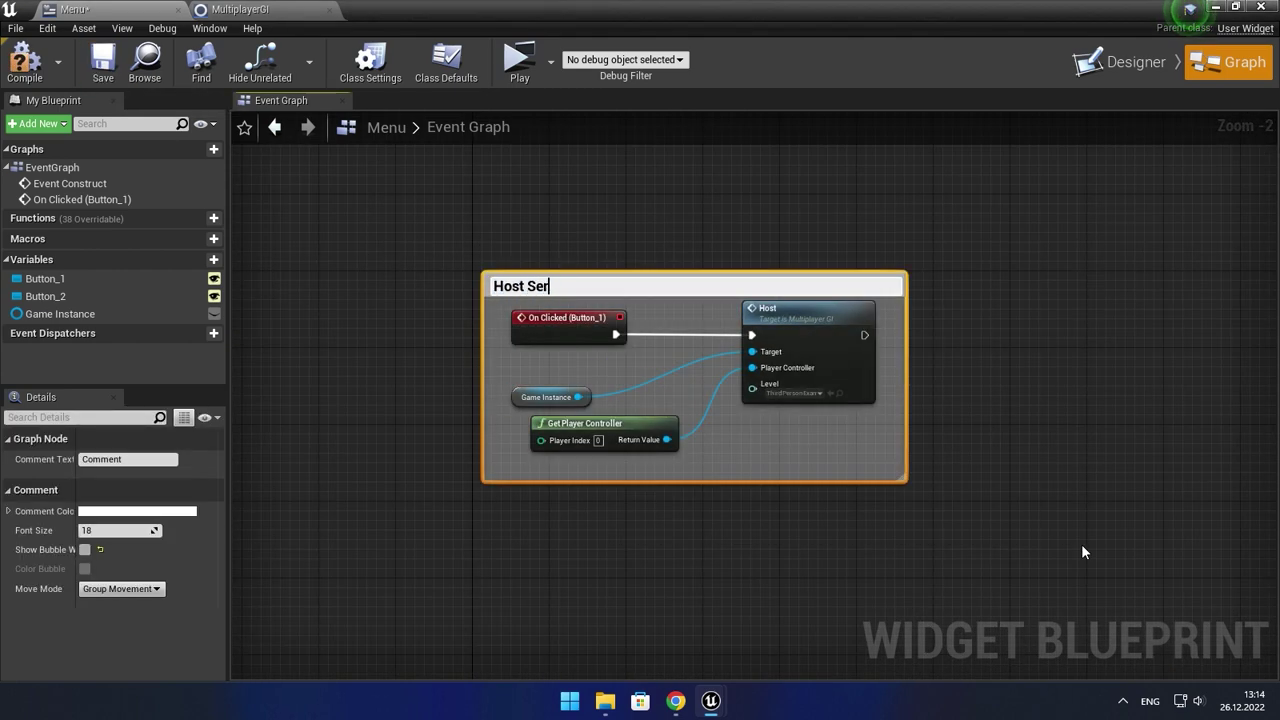
type("ver")
key("Return")
left_click(25, 62)
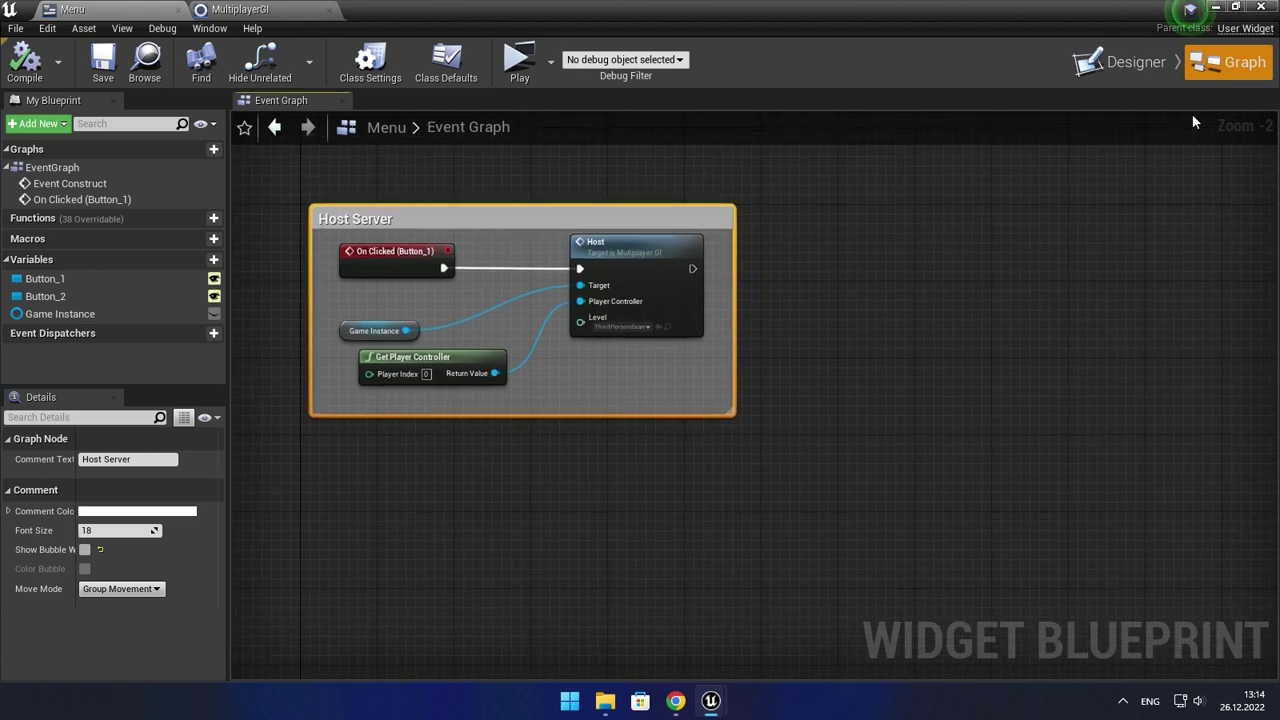
left_click(1120, 62)
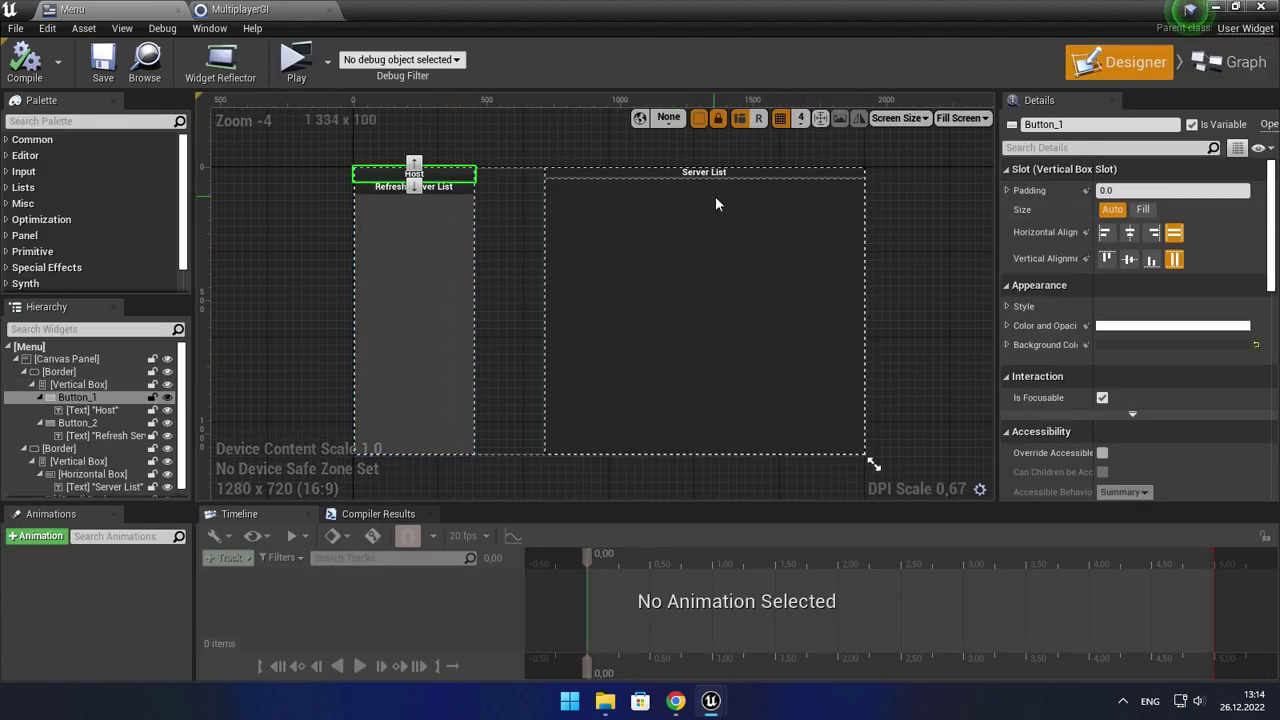
- Copy the Server List's column-title header box and add a Border to the ServerSlot widget
right_click_drag(715, 196, 565, 238)
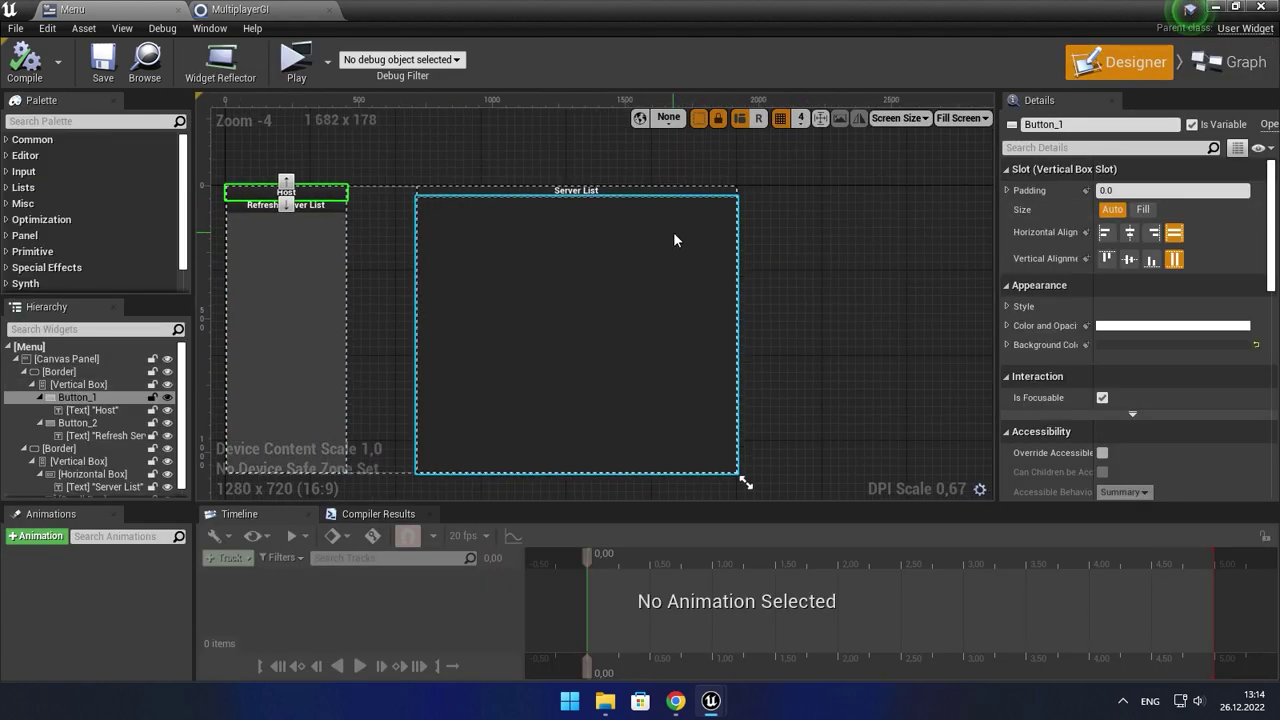
scroll(552, 234, "up", 3)
right_click_drag(512, 220, 466, 284)
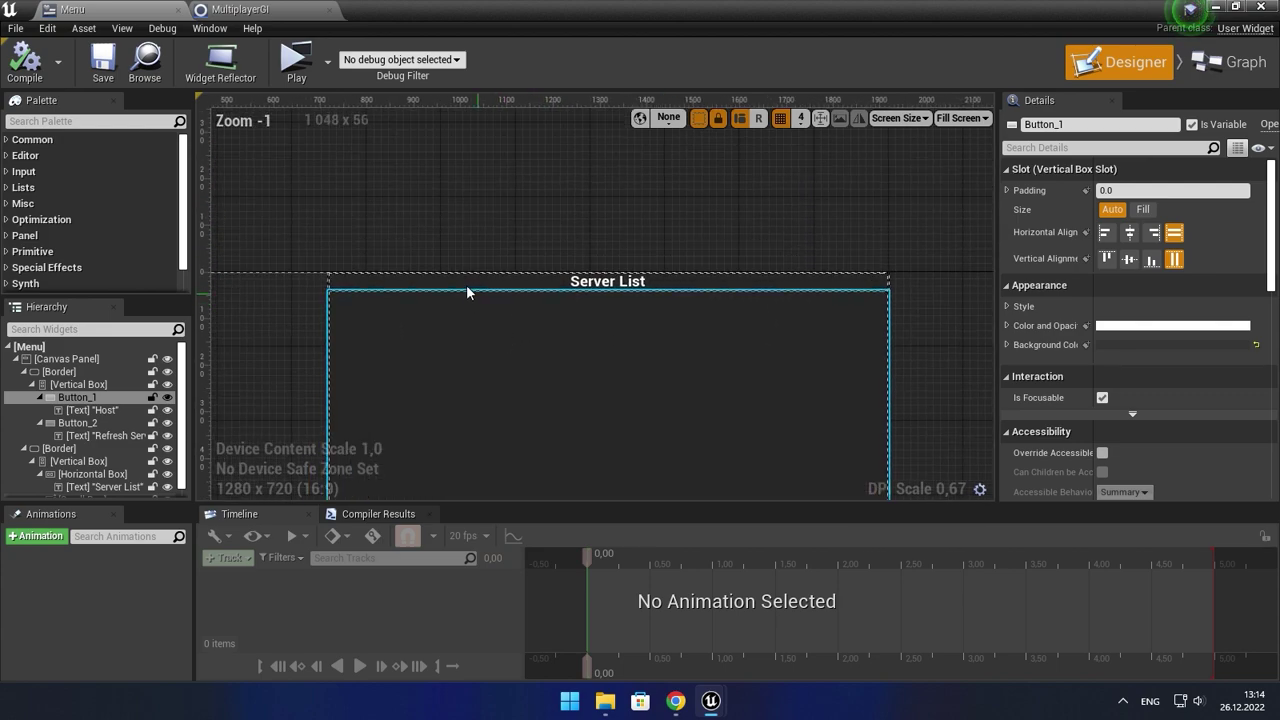
left_click(452, 286)
key("ctrl+v")
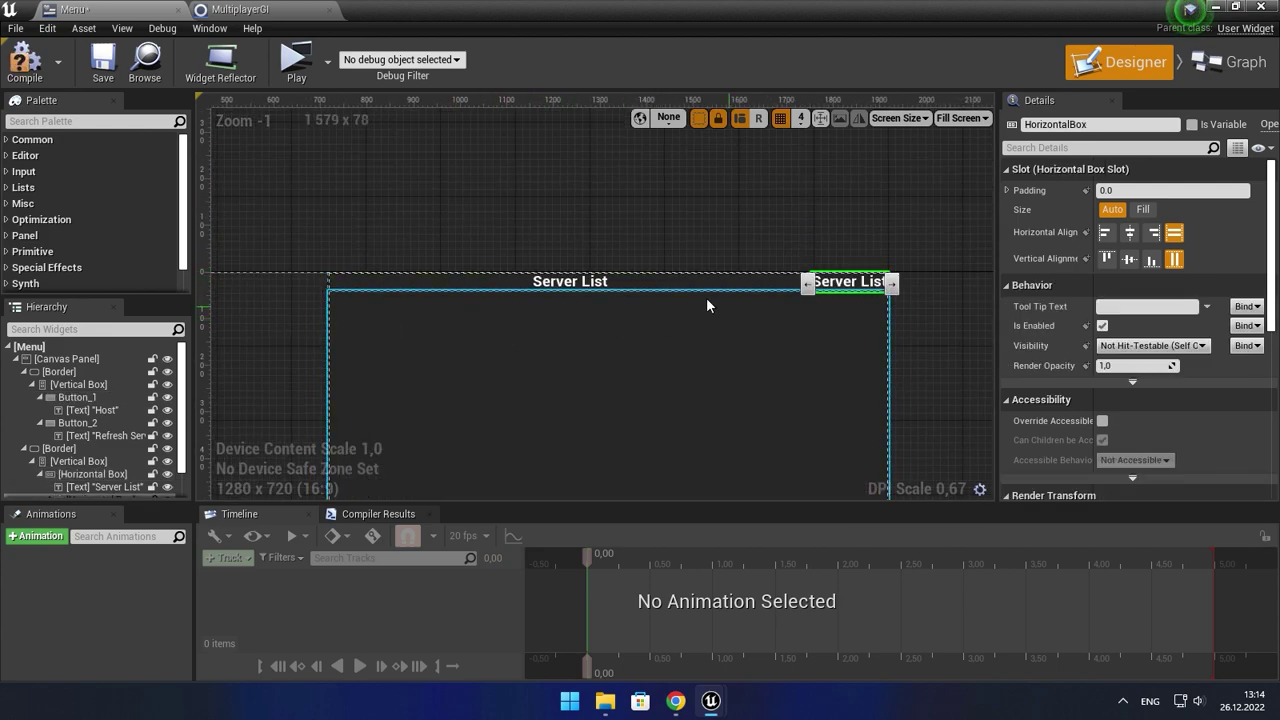
key("ctrl+z")
left_click(507, 280)
key("ctrl+v")
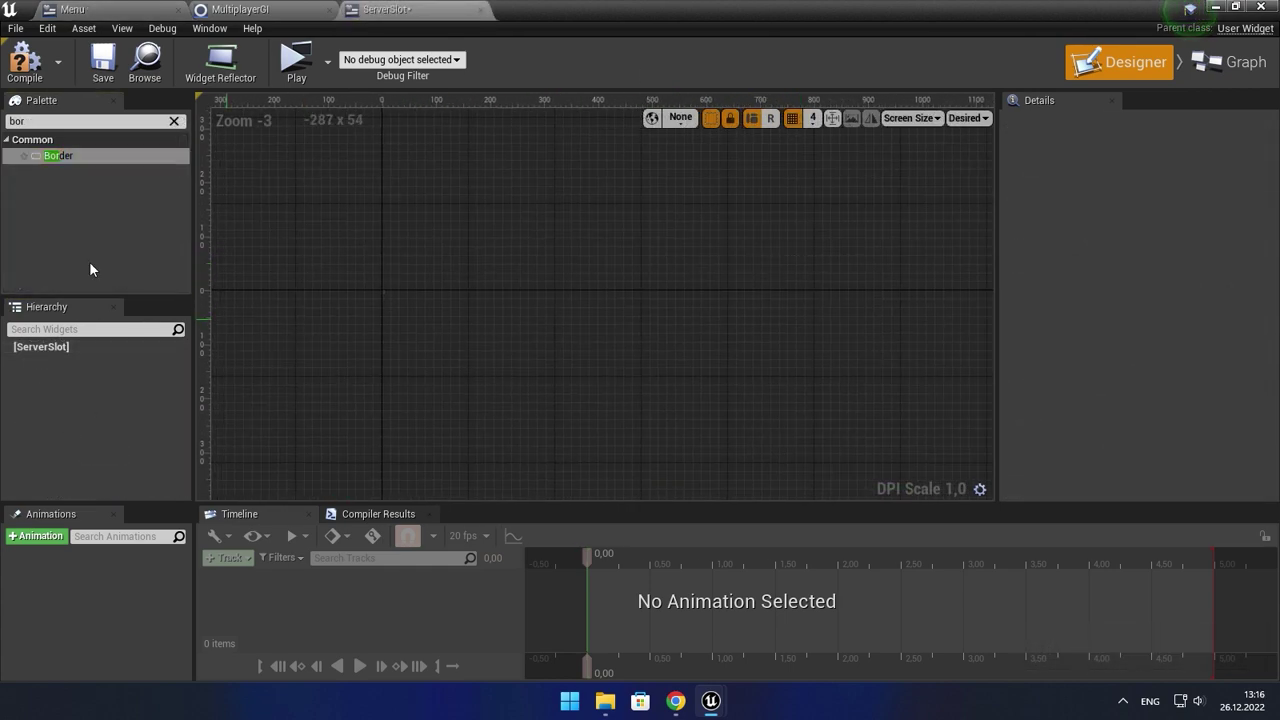
left_click_drag(45, 158, 46, 349)
- Switch the ServerSlot preview to a custom size and stretch it into a wide 1280×215 strip
scroll(374, 292, "up", 3)
left_click(962, 118)
left_click(966, 152)
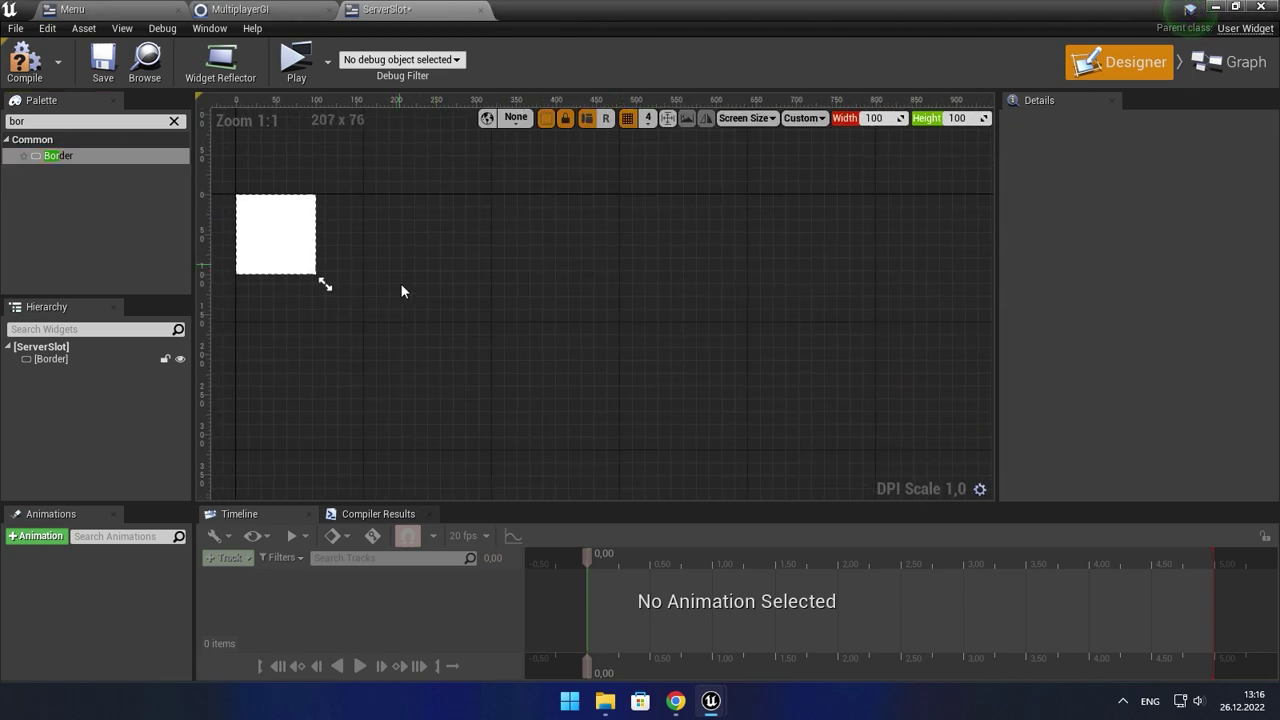
scroll(400, 300, "down", 3)
mouse_move(486, 384)
left_mouse_down()
mouse_move(590, 331)
mouse_move(735, 343)
mouse_move(688, 335)
left_mouse_up()
scroll(409, 257, "down", 3)
scroll(686, 331, "up", 1)
scroll(663, 309, "up", 2)
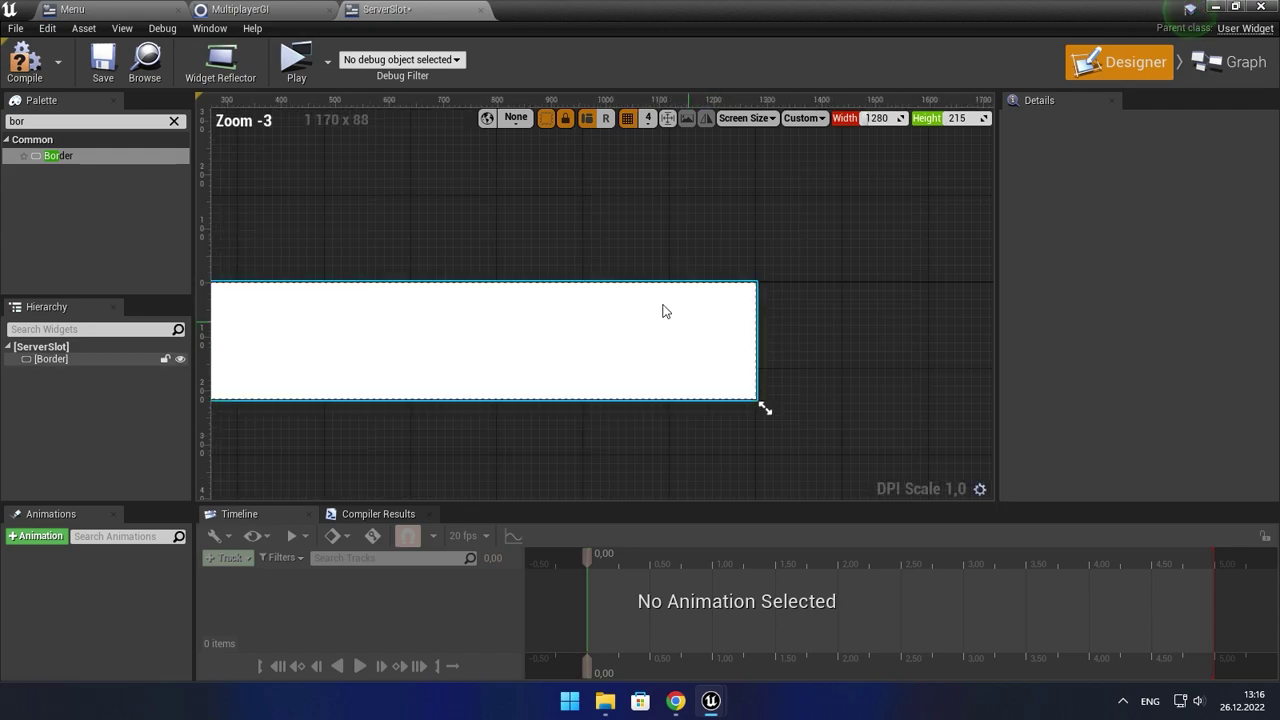
left_click(552, 289)
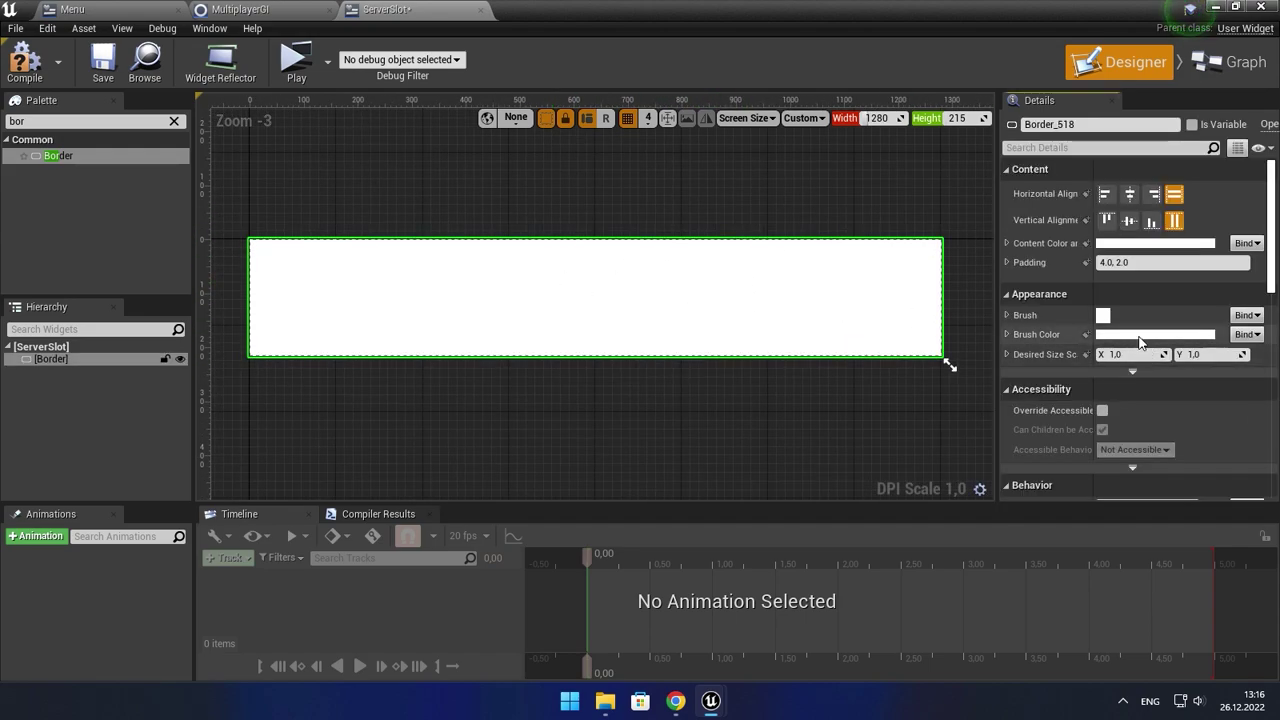
- Give the Border a dark yellow B5B300 brush colour, compile, and paste in the Server Name, Players, Ping ms row
left_click(1140, 334)
mouse_move(960, 369)
left_mouse_down()
mouse_move(952, 358)
mouse_move(783, 398)
left_mouse_up()
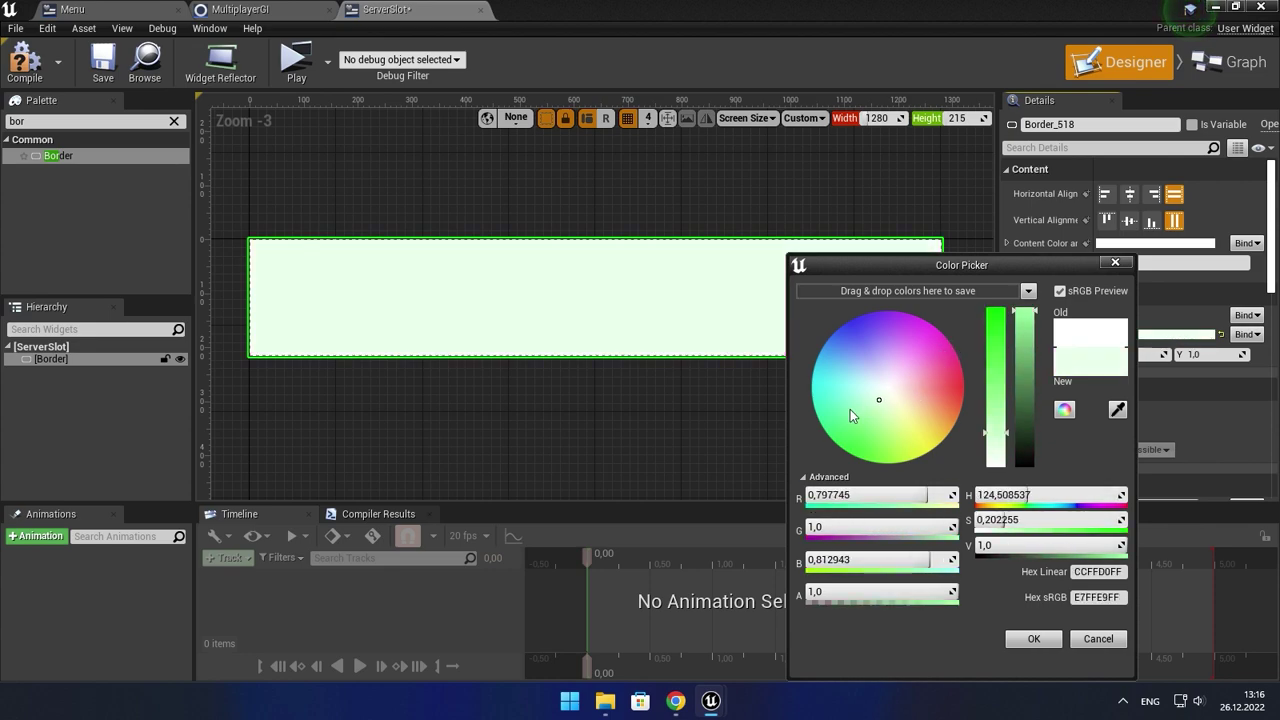
left_click(1031, 639)
left_click(1160, 334)
left_click_drag(1005, 364, 1007, 372)
left_click(1017, 639)
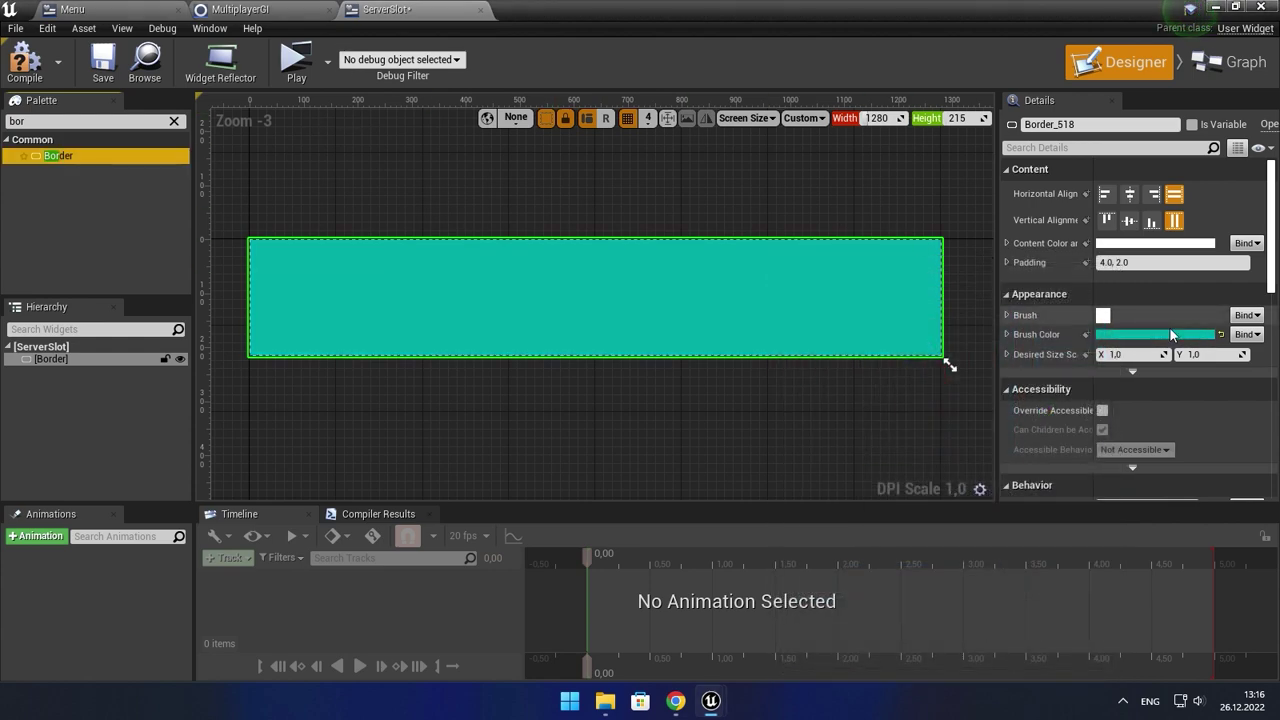
left_click(1175, 332)
left_click(951, 453)
left_click_drag(1047, 401, 1044, 393)
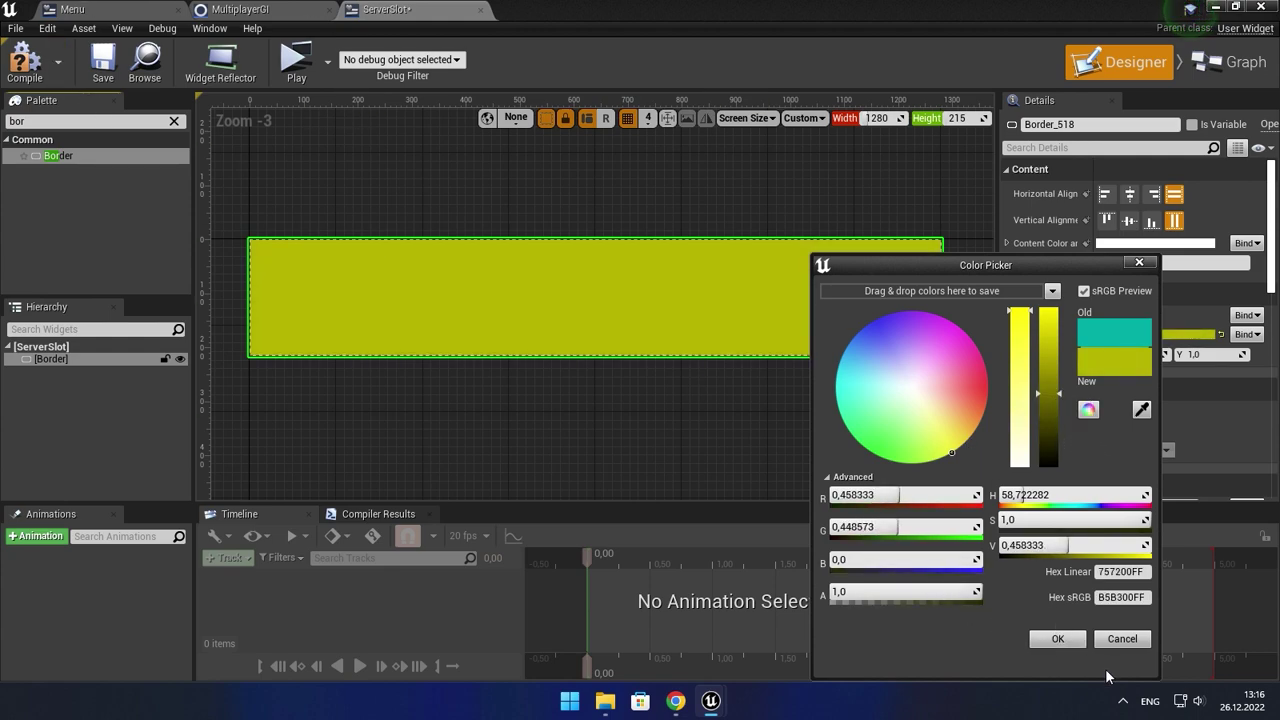
left_click(1058, 639)
left_click(25, 60)
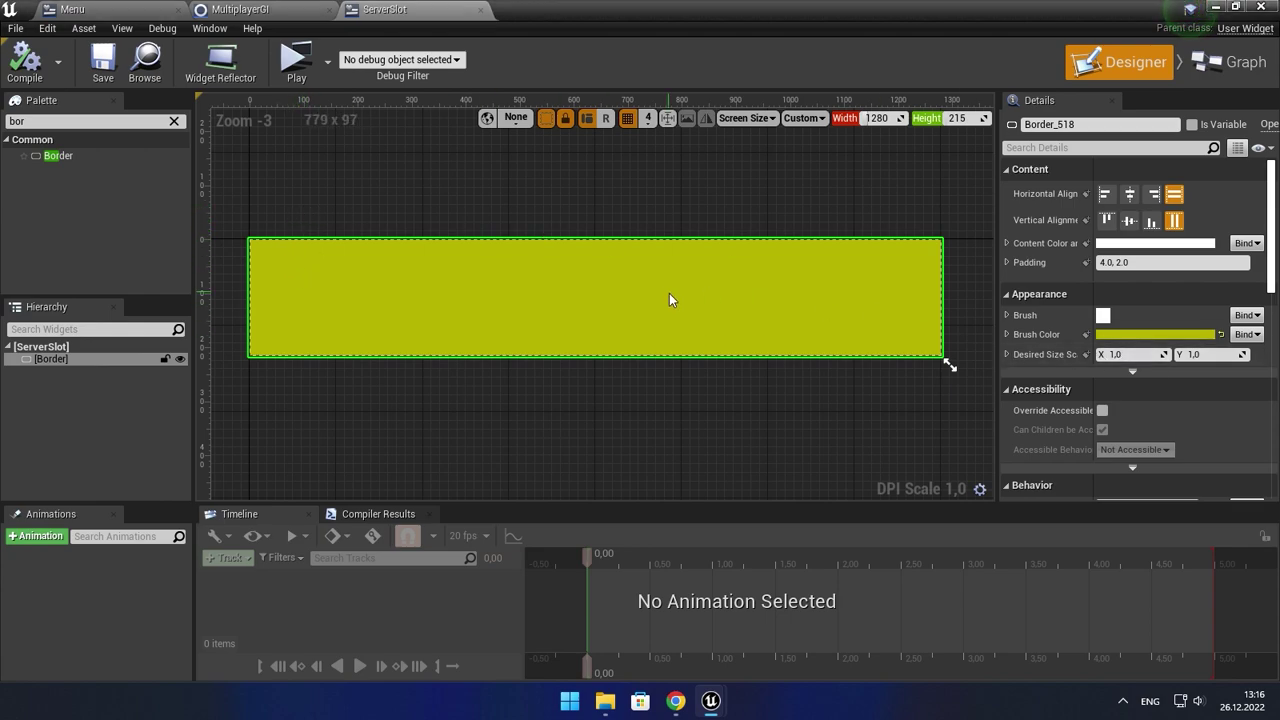
key("ctrl+v")
- Shrink the preview height to fit the row and add a Button after Ping ms
left_click_drag(949, 365, 941, 276)
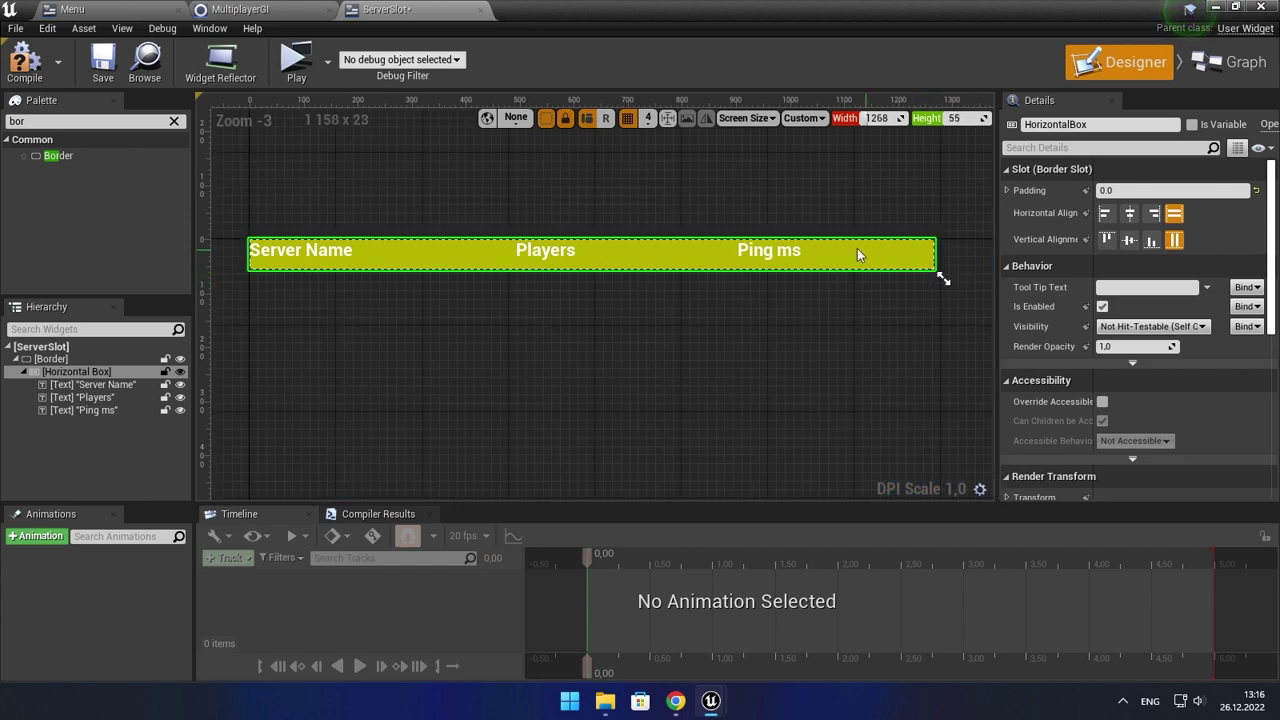
right_click_drag(860, 255, 522, 249)
left_click_drag(60, 172, 210, 176)
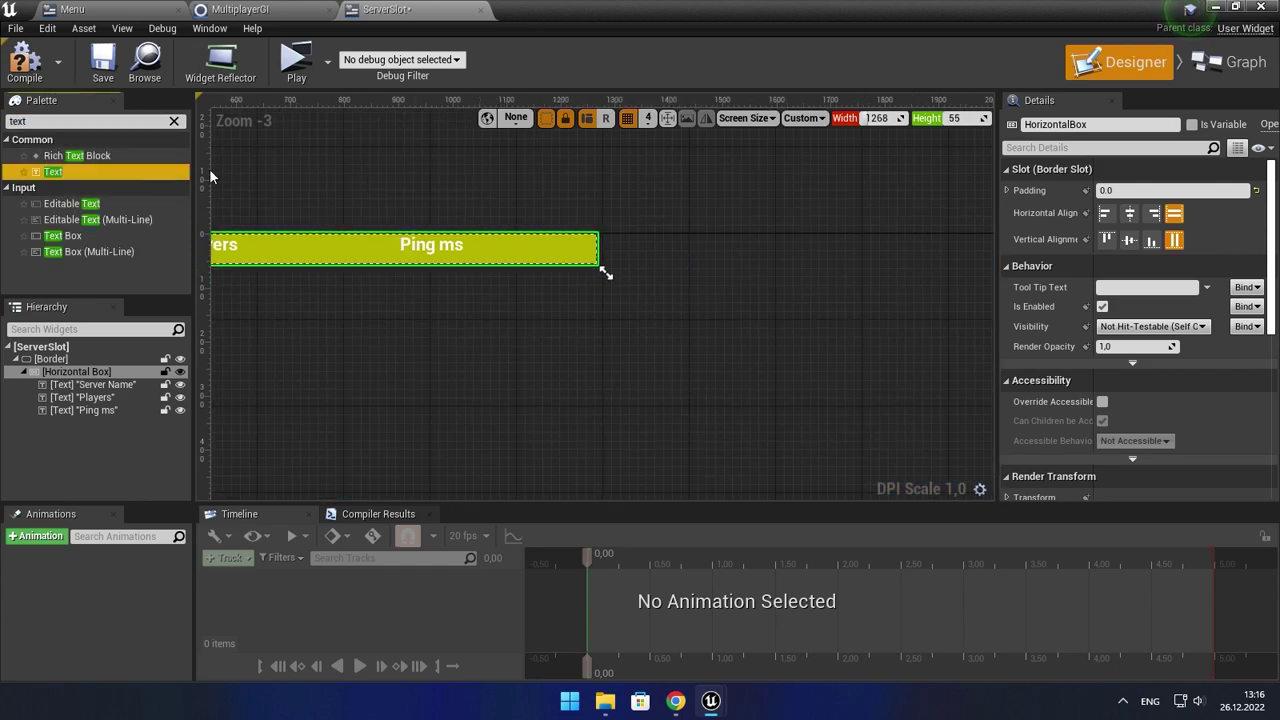
left_click(174, 121)
type("b")
left_click_drag(50, 180, 60, 375)
- Put a Text label inside the new button, leaving its left padding at 4.0
left_click(72, 120)
key("BackSpace")
type("text")
left_click_drag(53, 171, 492, 255)
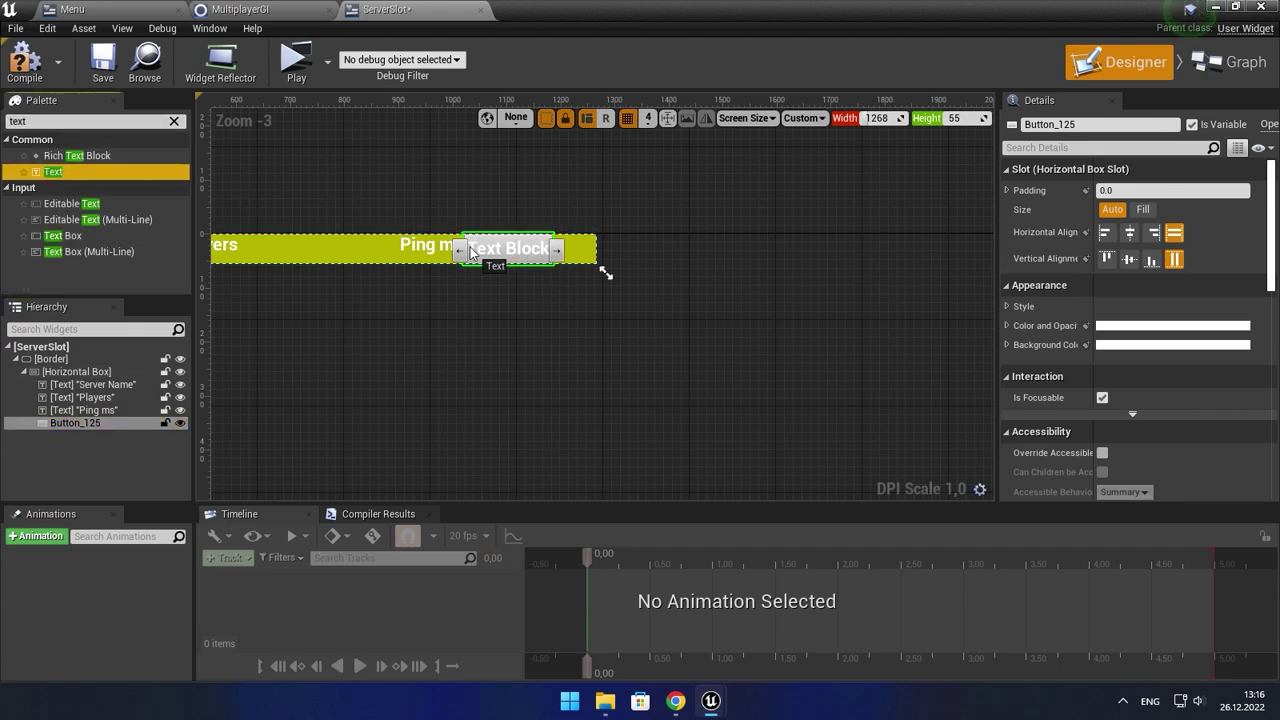
left_click(1007, 191)
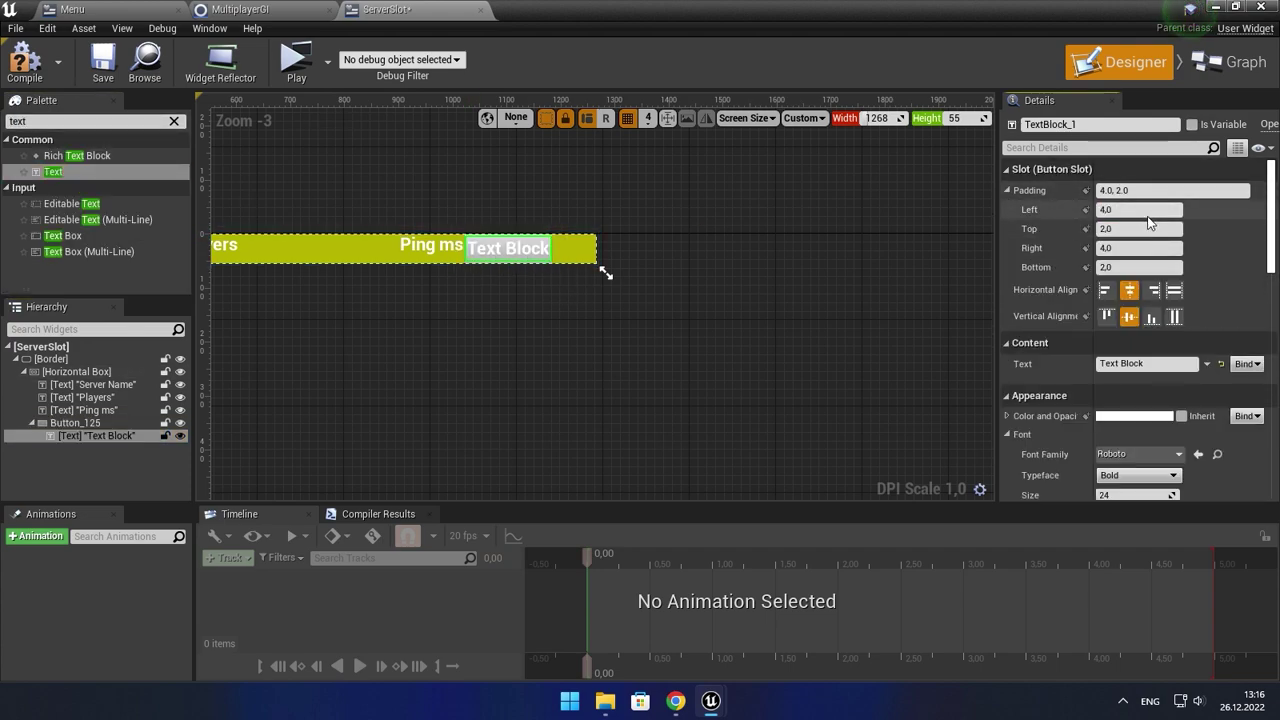
left_click(1130, 207)
type("11")
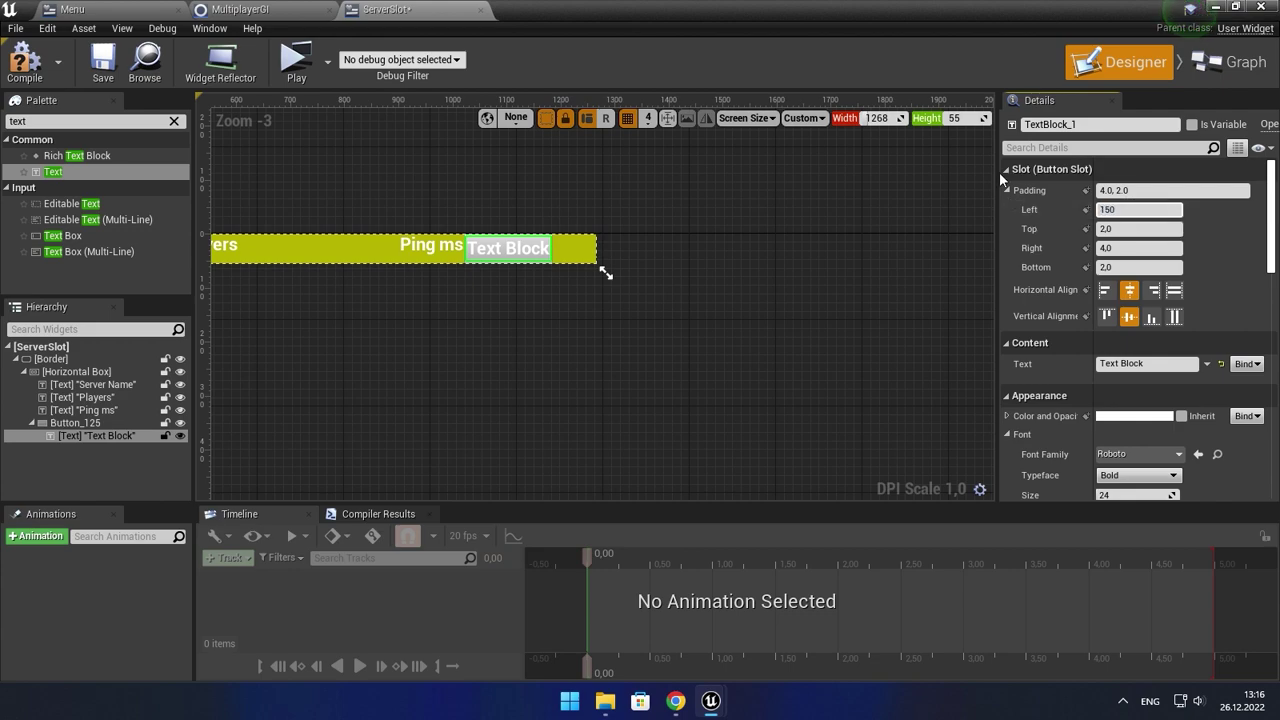
key("BackSpace")
type("5")
key("Return")
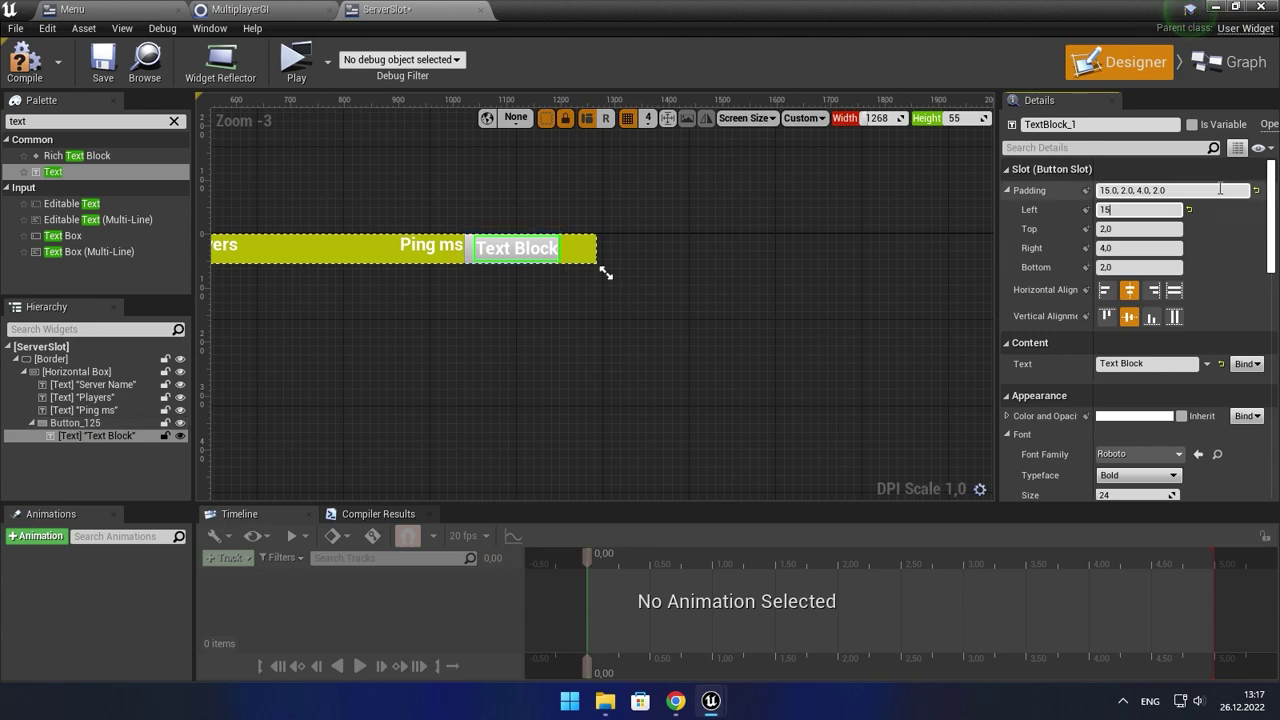
left_click(1190, 212)
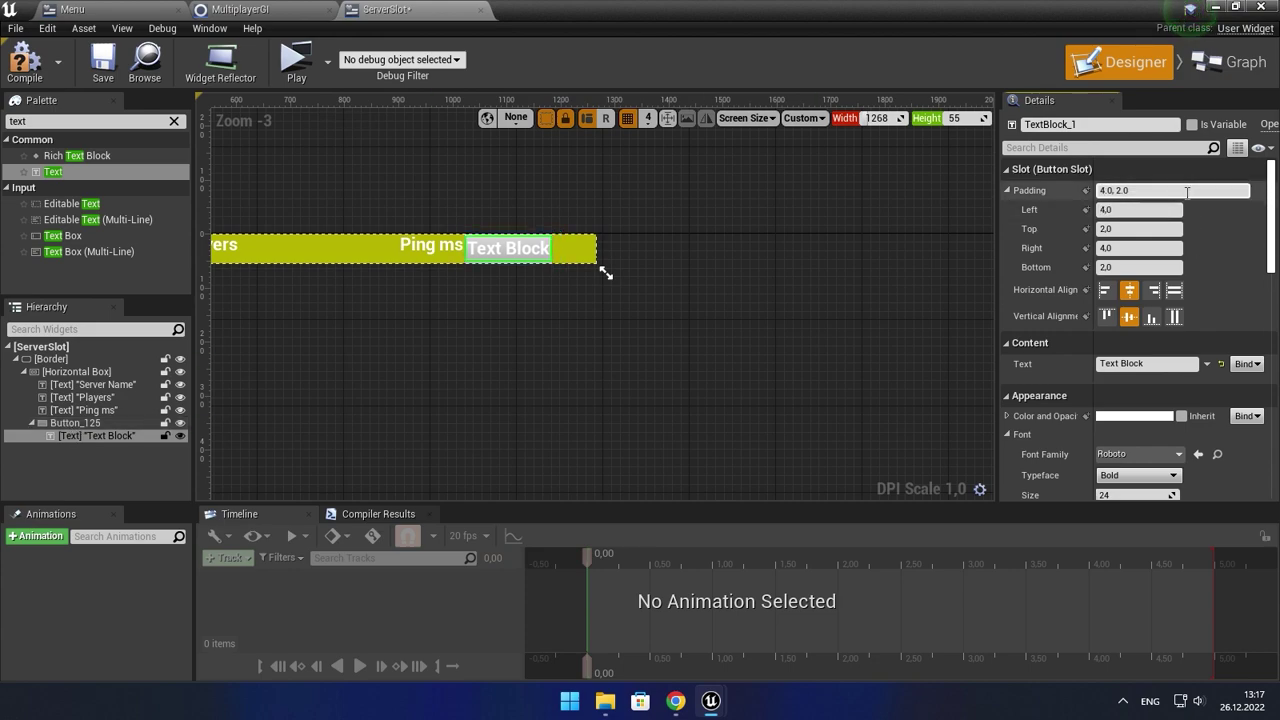
- Set the button Button_125's left padding to 40
left_click(56, 423)
left_click(1007, 190)
left_click(1127, 210)
type("15")
key("Return")
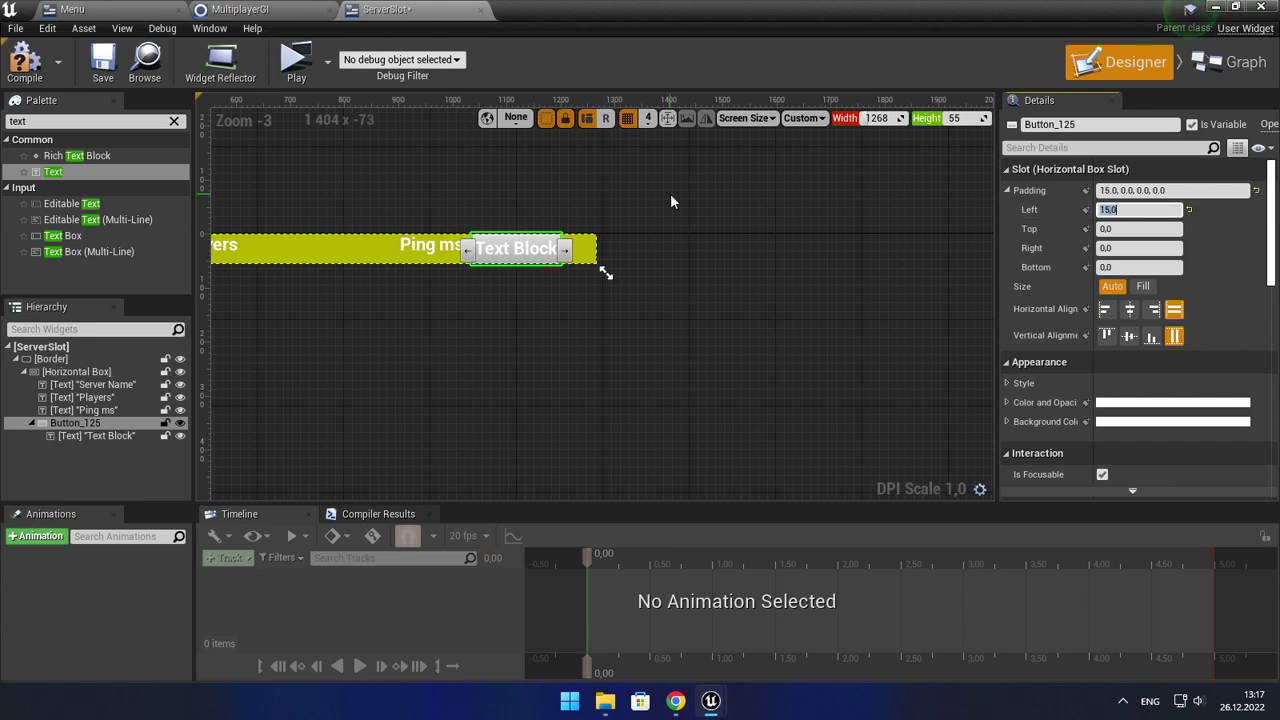
type("40")
key("Return")
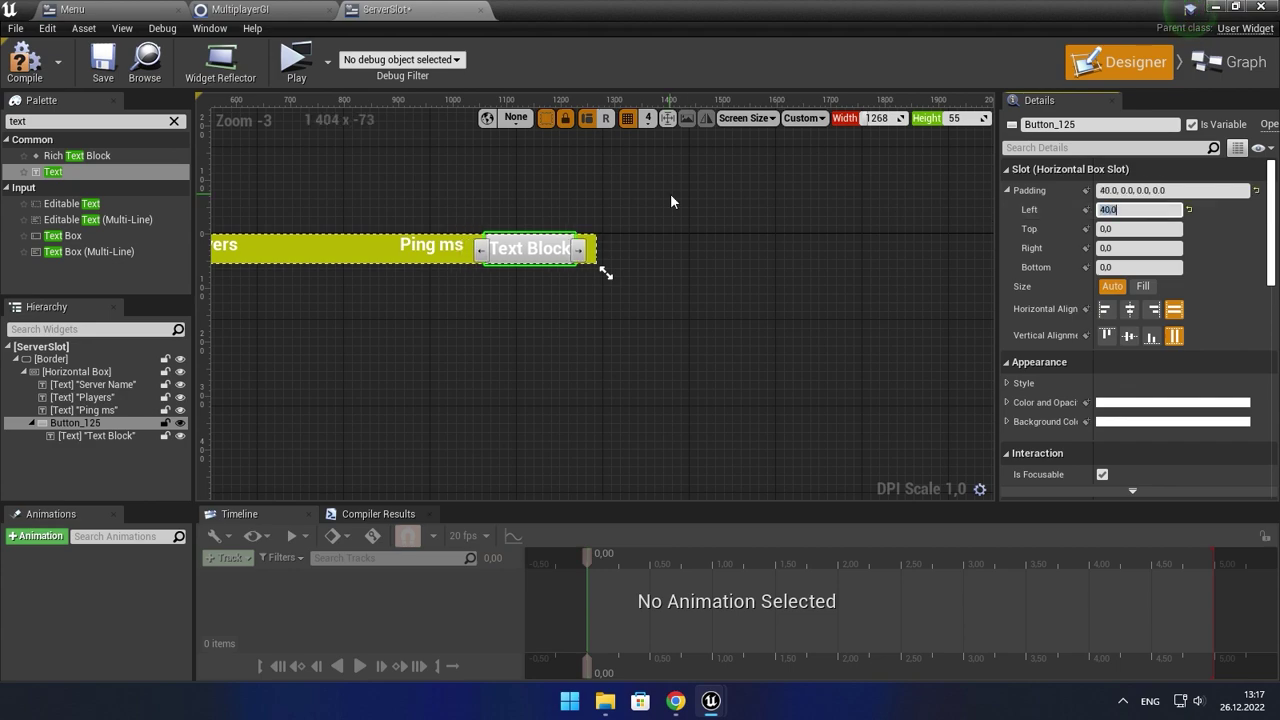
- Give the Ping ms text a left padding of 250, then compile and save the widget
left_click(427, 246)
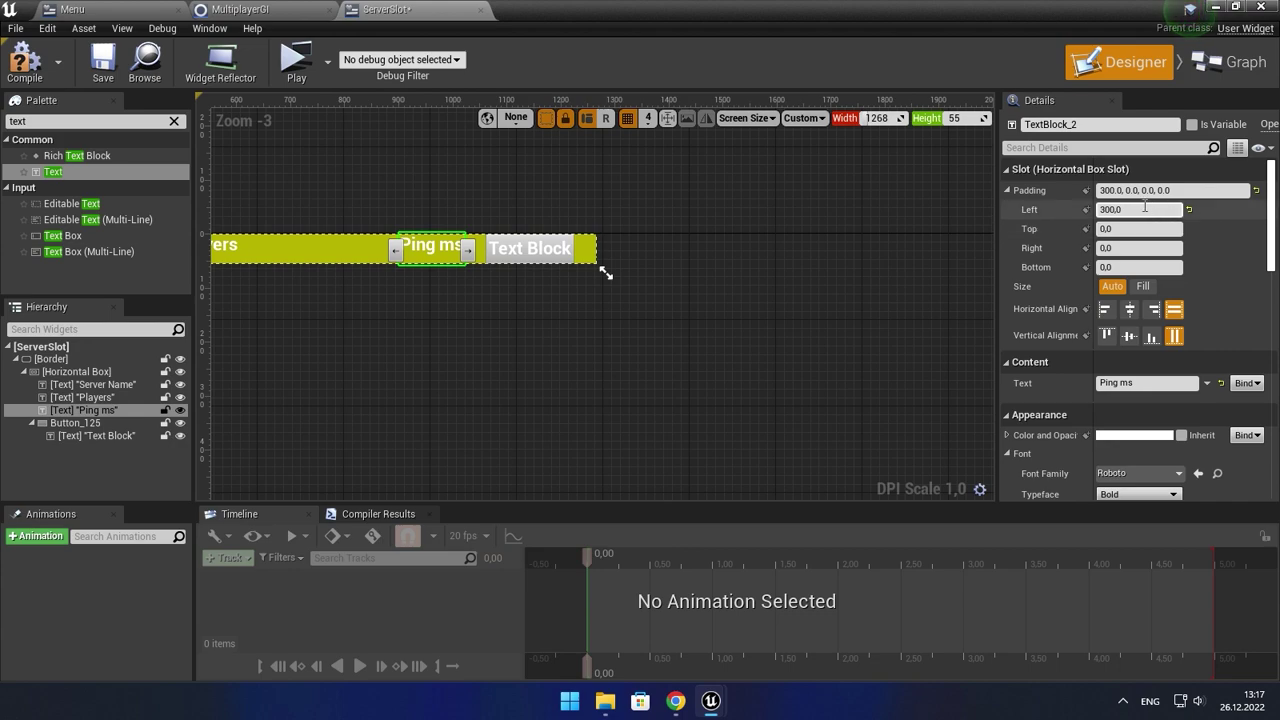
type("250")
key("Return")
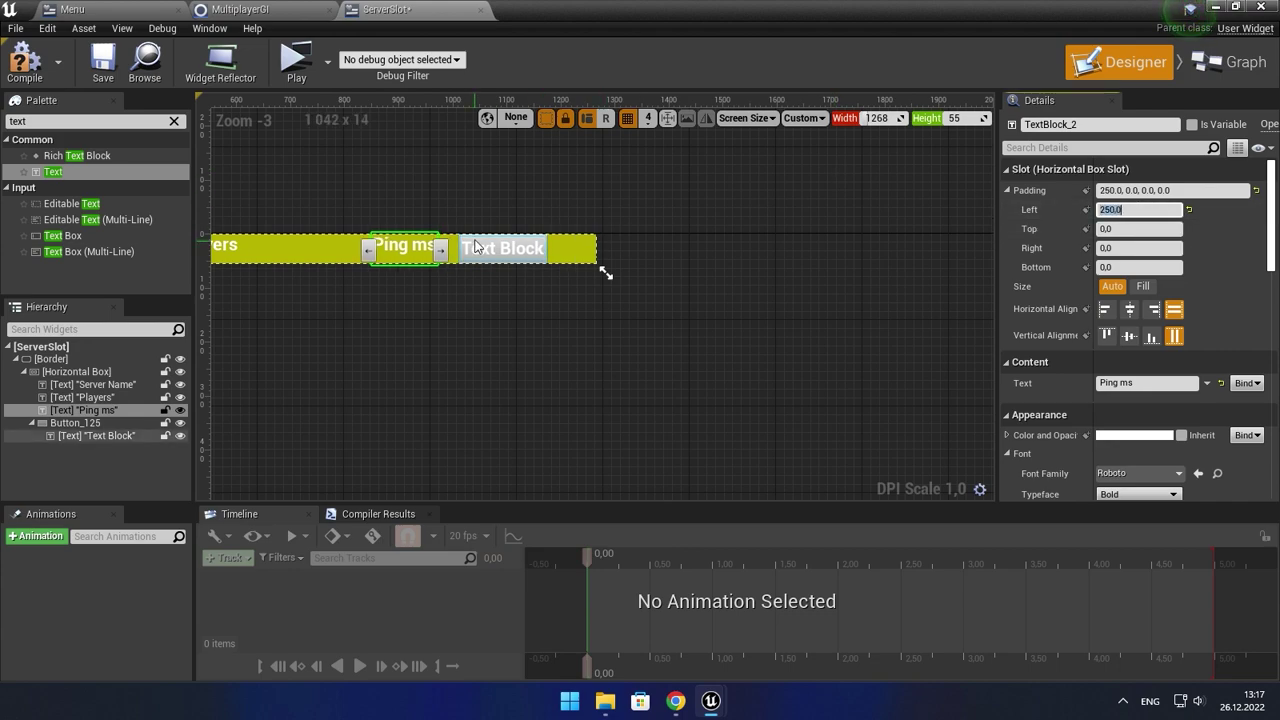
left_click(463, 249)
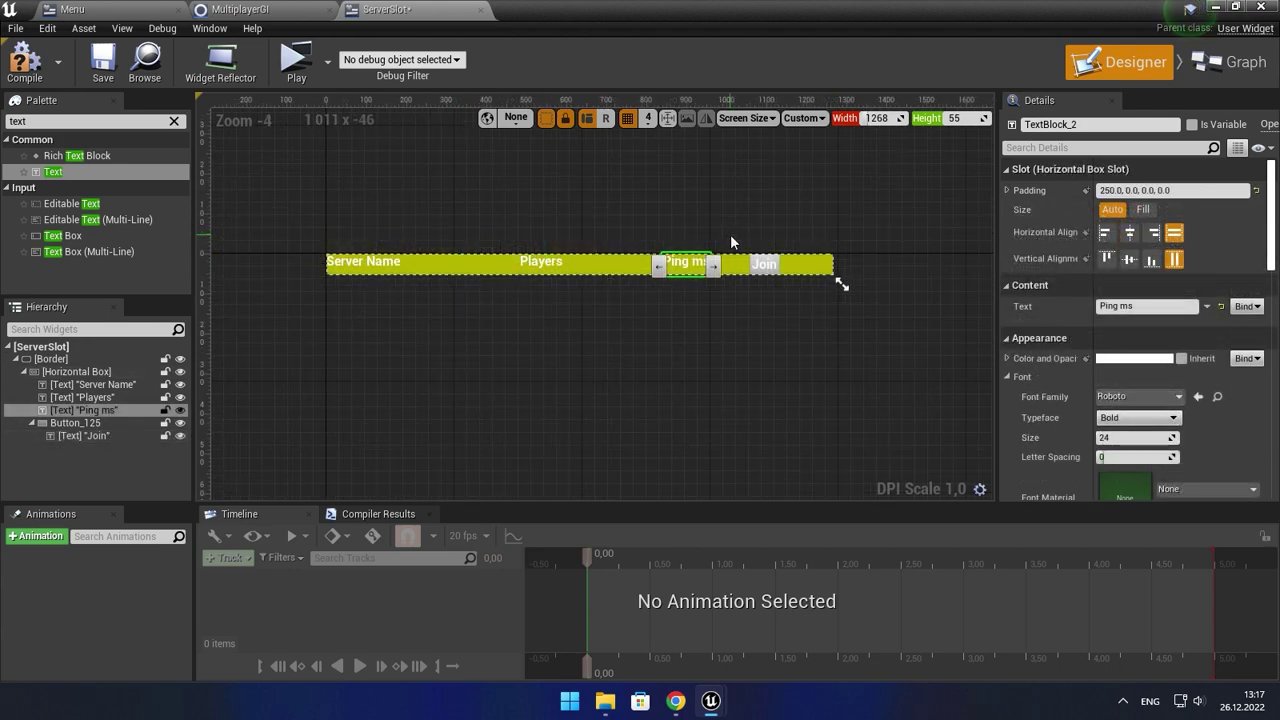
left_click(17, 45)
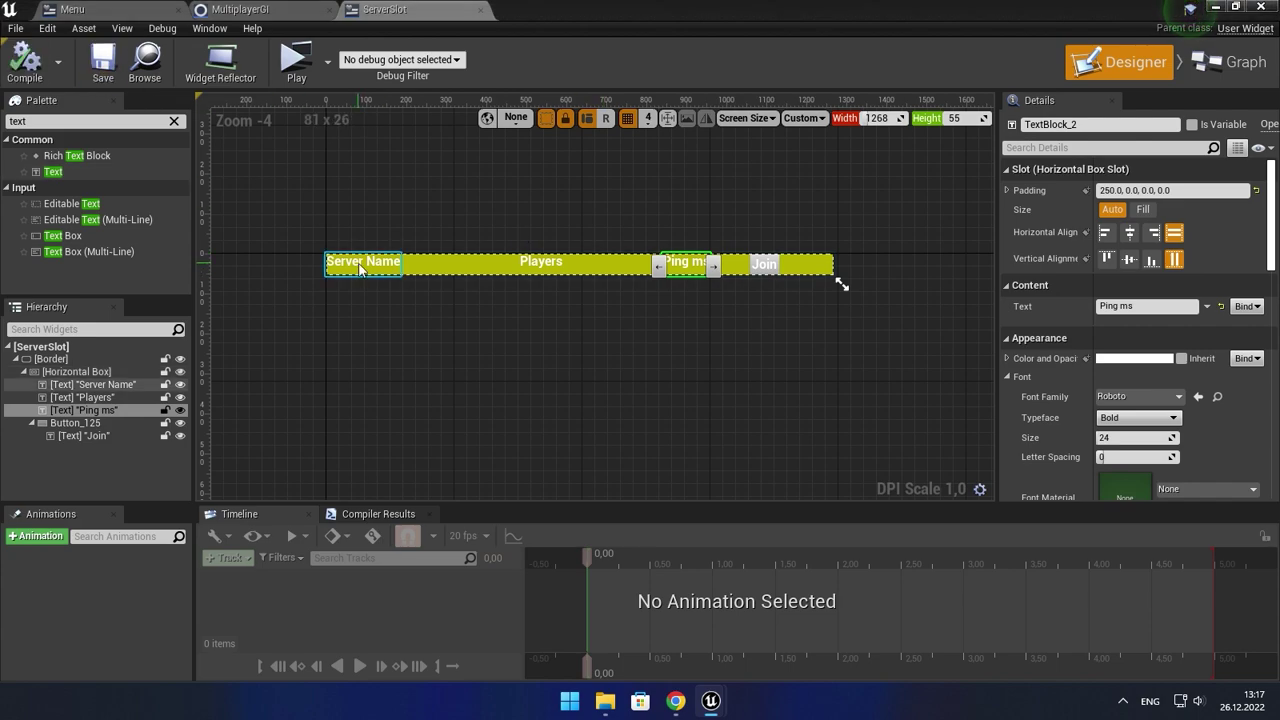
left_click(1245, 307)
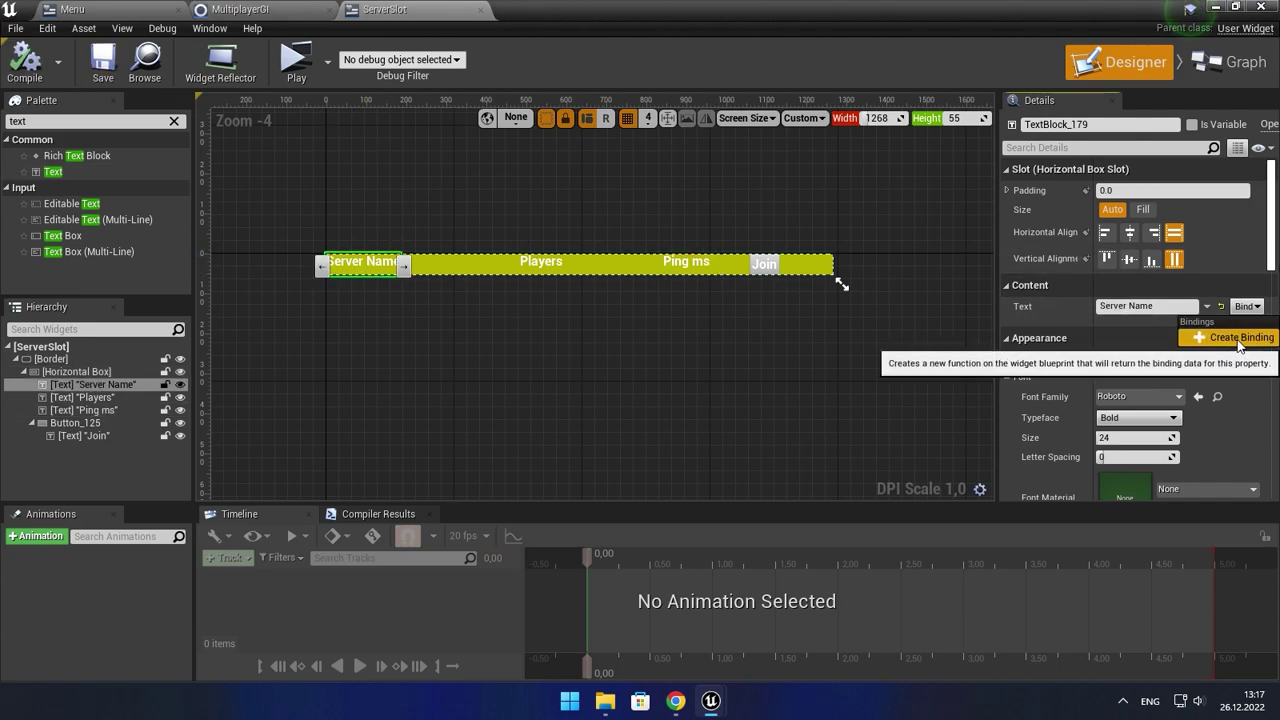
- Create a binding function for the Server Name text
left_click(1234, 337)
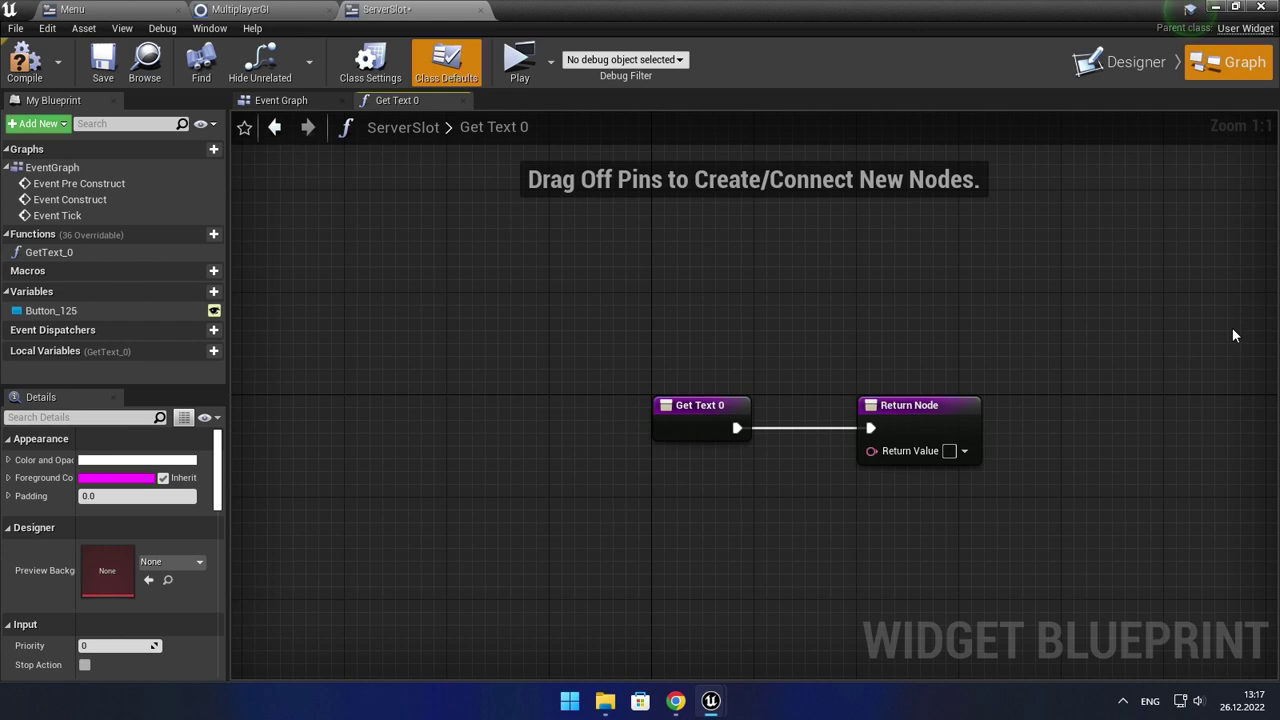
right_click_drag(972, 332, 732, 310)
left_click_drag(731, 394, 808, 394)
left_click(519, 323)
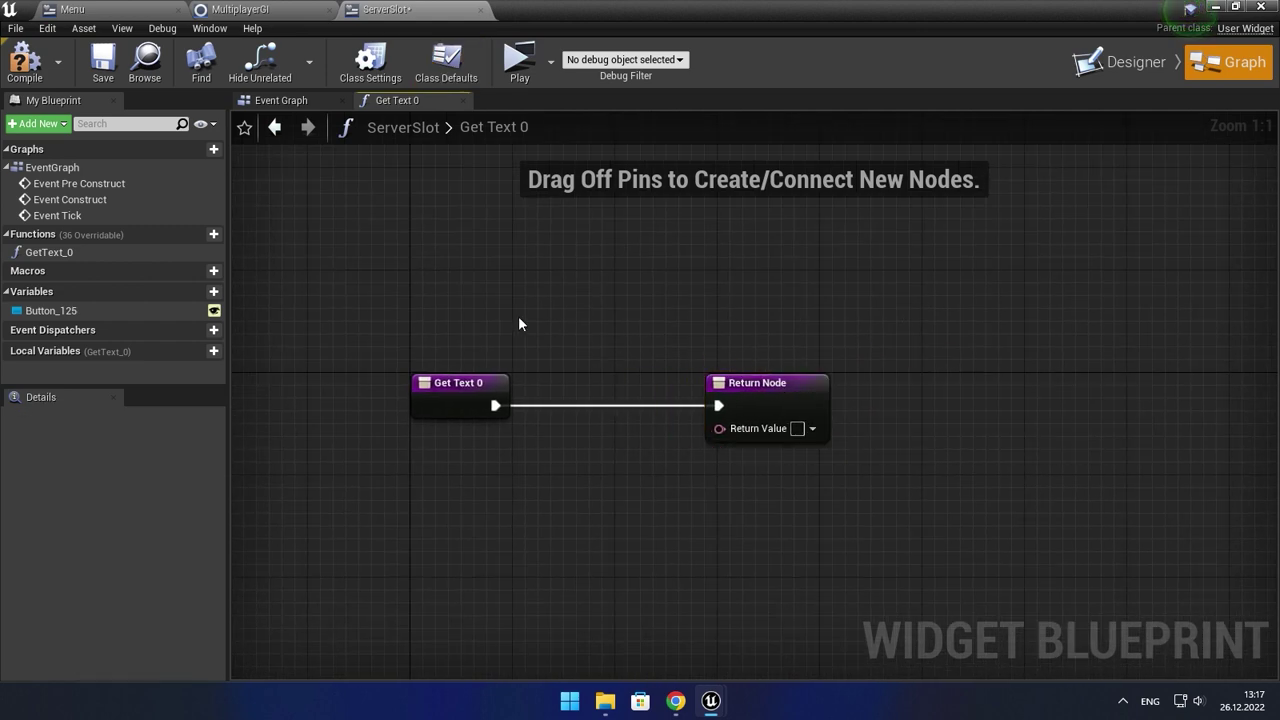
- Add a Found Session variable of type Blueprint Session Result, instance editable and exposed on spawn, then compile
left_click(210, 292)
type("Fou")
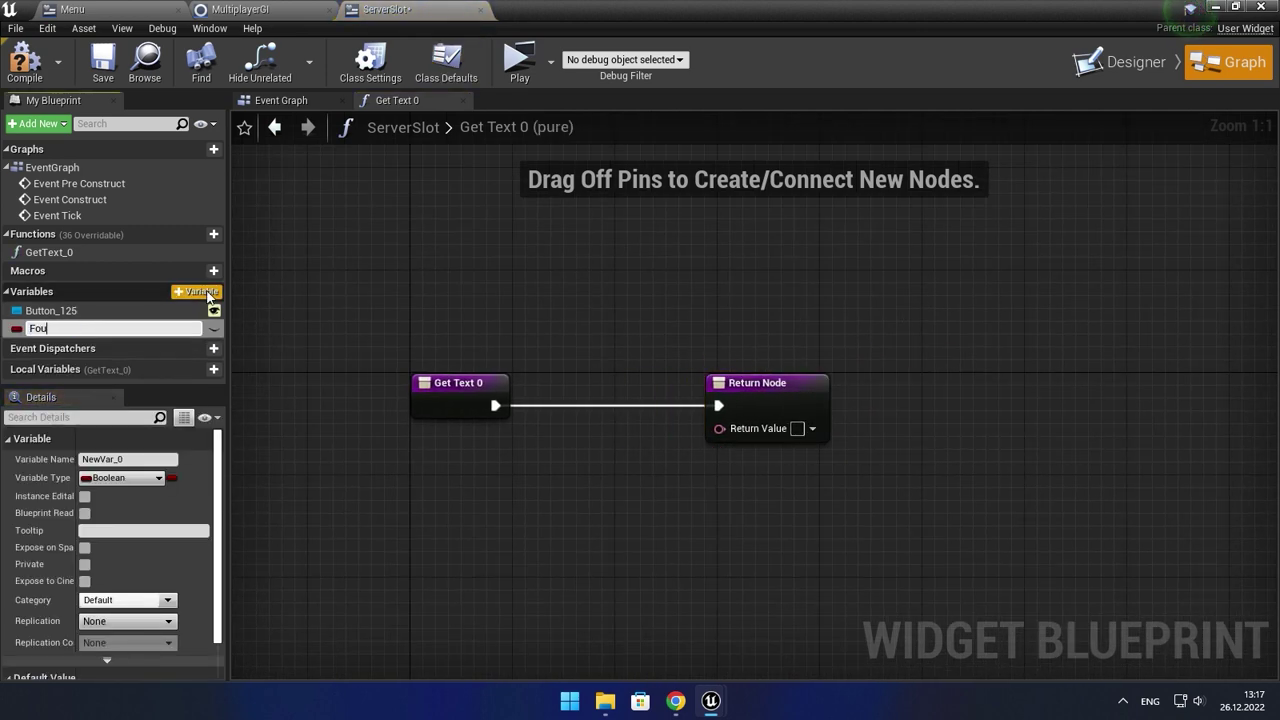
type("nd Session")
key("Return")
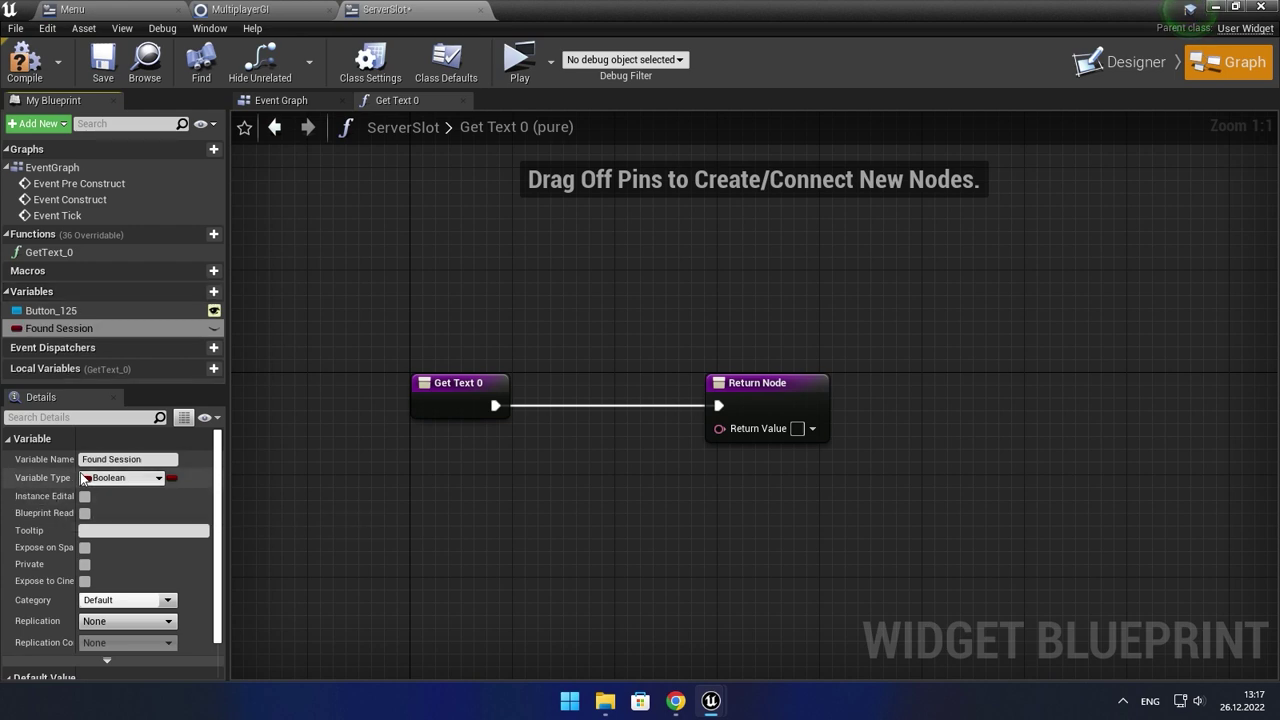
left_click(96, 480)
type("blueprint")
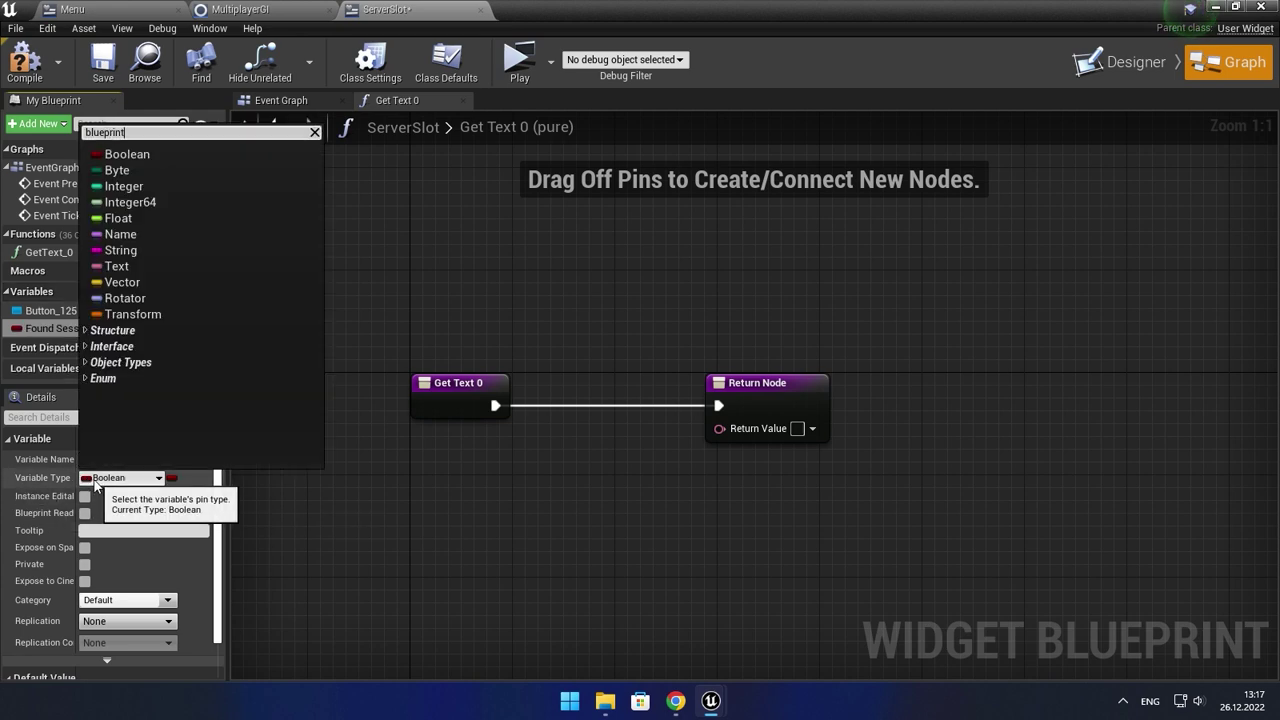
left_click(140, 164)
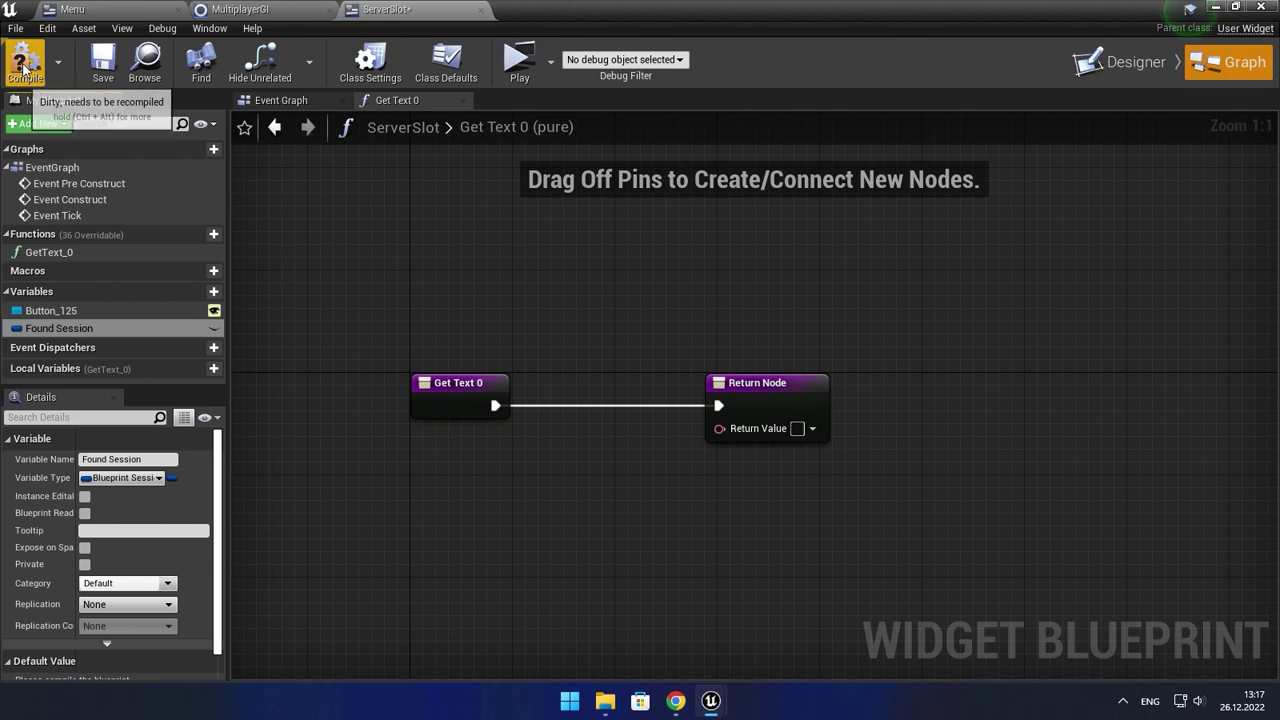
left_click(85, 496)
left_click(85, 547)
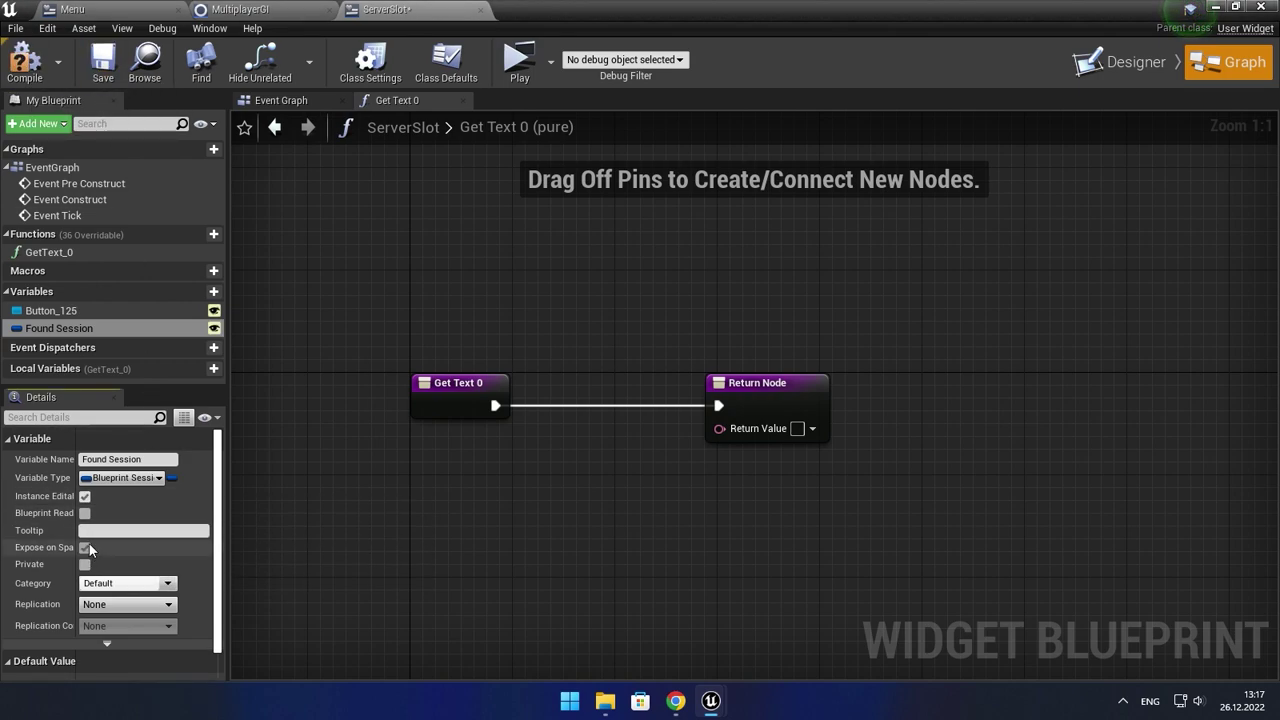
left_click(25, 79)
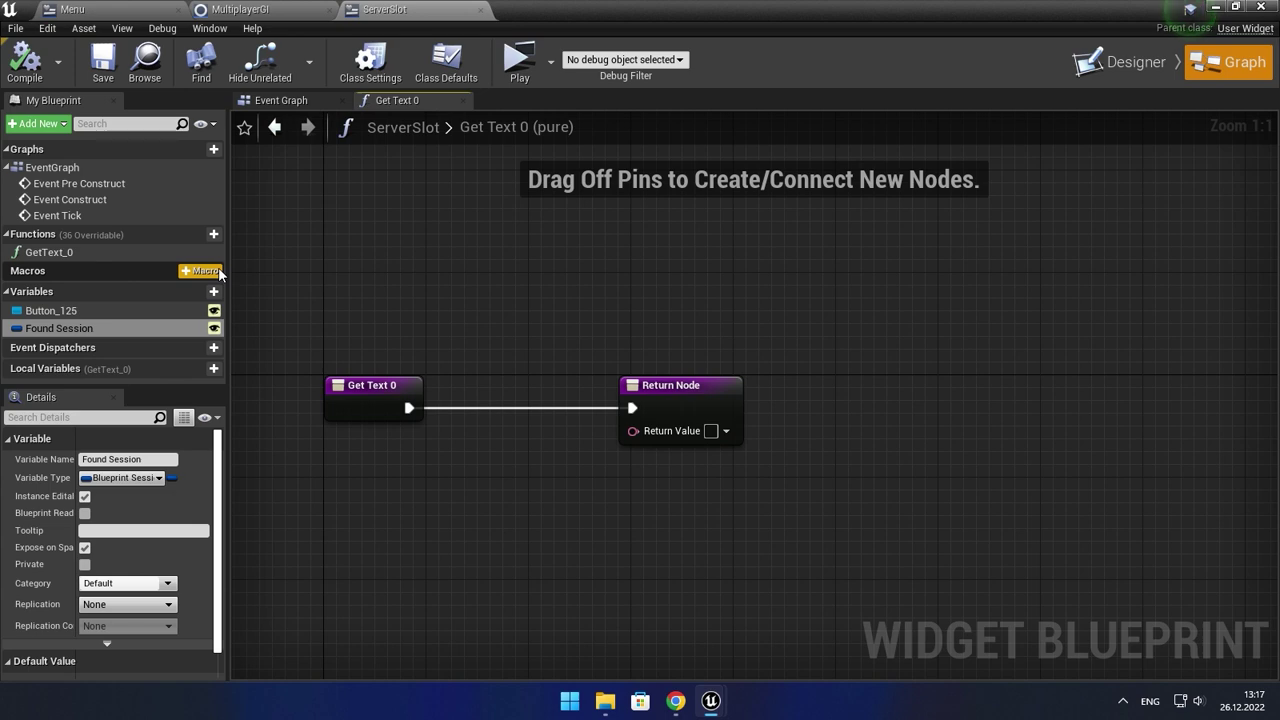
- Create a 'Get Extra Settings' macro with exec input In and exec output Out
left_click(219, 272)
type("Ge")
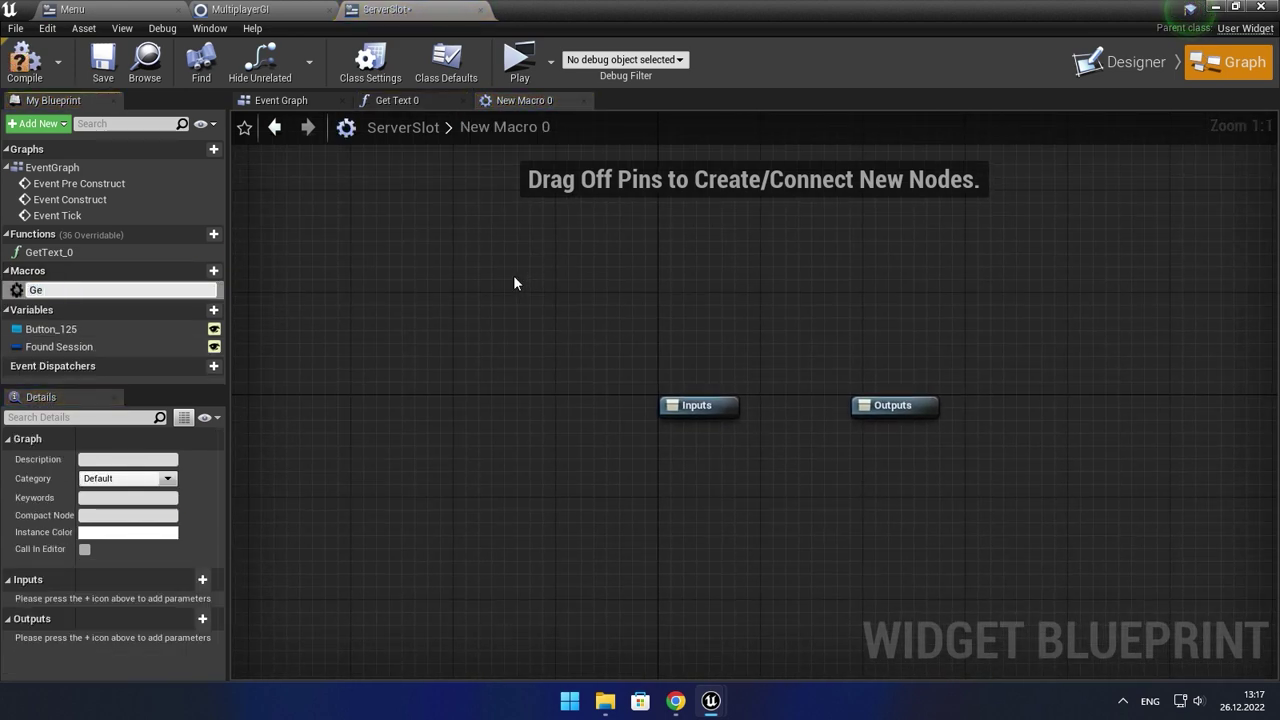
type("t Extra Settings")
key("Return")
left_click(202, 579)
left_click(118, 601)
left_click(120, 273)
left_click(202, 625)
left_click(118, 647)
left_click(100, 323)
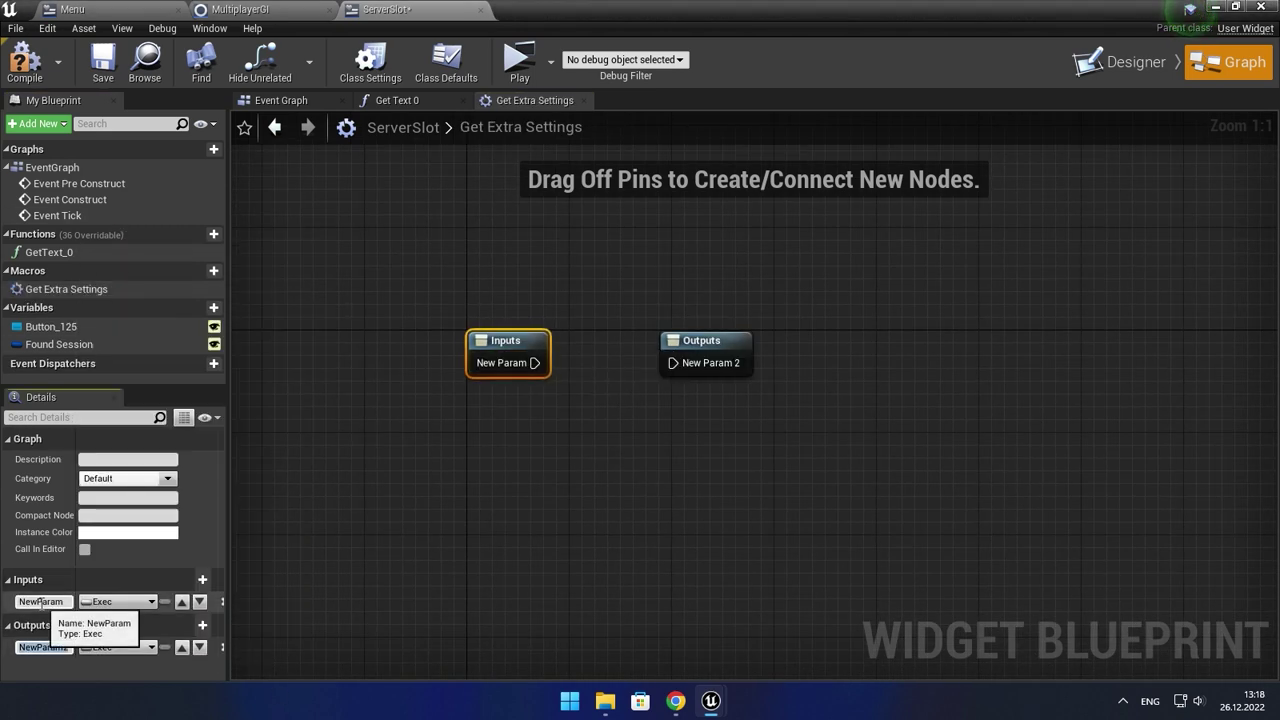
key("Return")
- Inside the macro, add Found Session's Get Extra Settings node wired from In
right_click_drag(640, 500, 466, 444)
left_click_drag(515, 284, 847, 284)
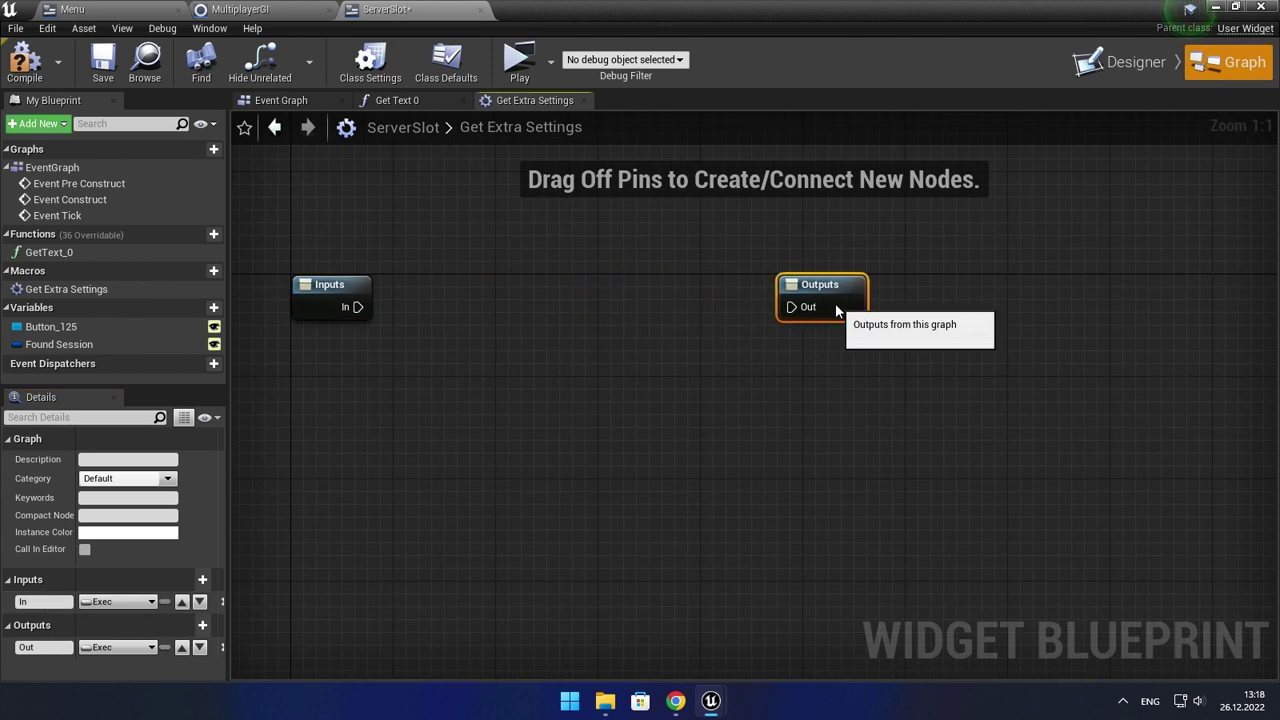
left_click(457, 308)
mouse_move(59, 344)
left_mouse_down()
mouse_move(375, 369)
mouse_move(416, 278)
left_mouse_up()
key("Return")
mouse_move(490, 372)
left_mouse_down()
mouse_move(467, 268)
mouse_move(357, 309)
left_mouse_up()
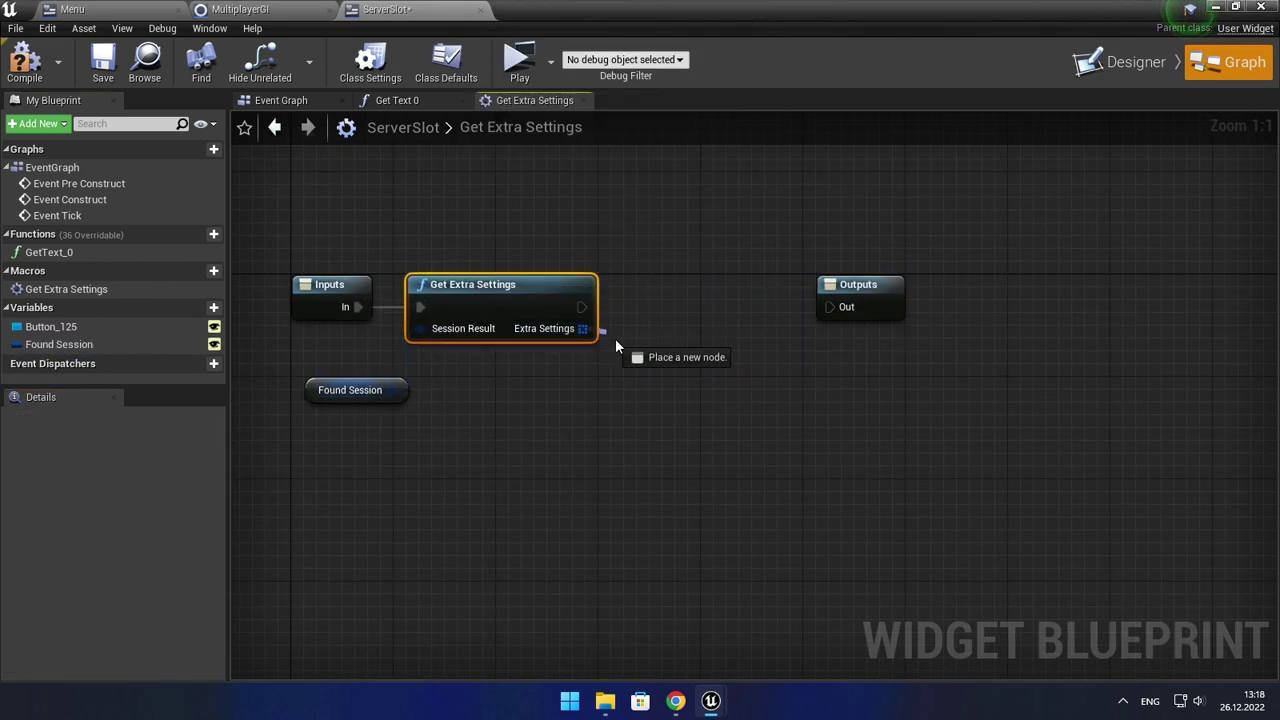
- Add Get Session Property String, exposing Setting Name as input and Setting Value as output, with Found to Out
left_click_drag(583, 328, 617, 387)
type("strin")
key("Return")
left_click_drag(773, 399, 773, 273)
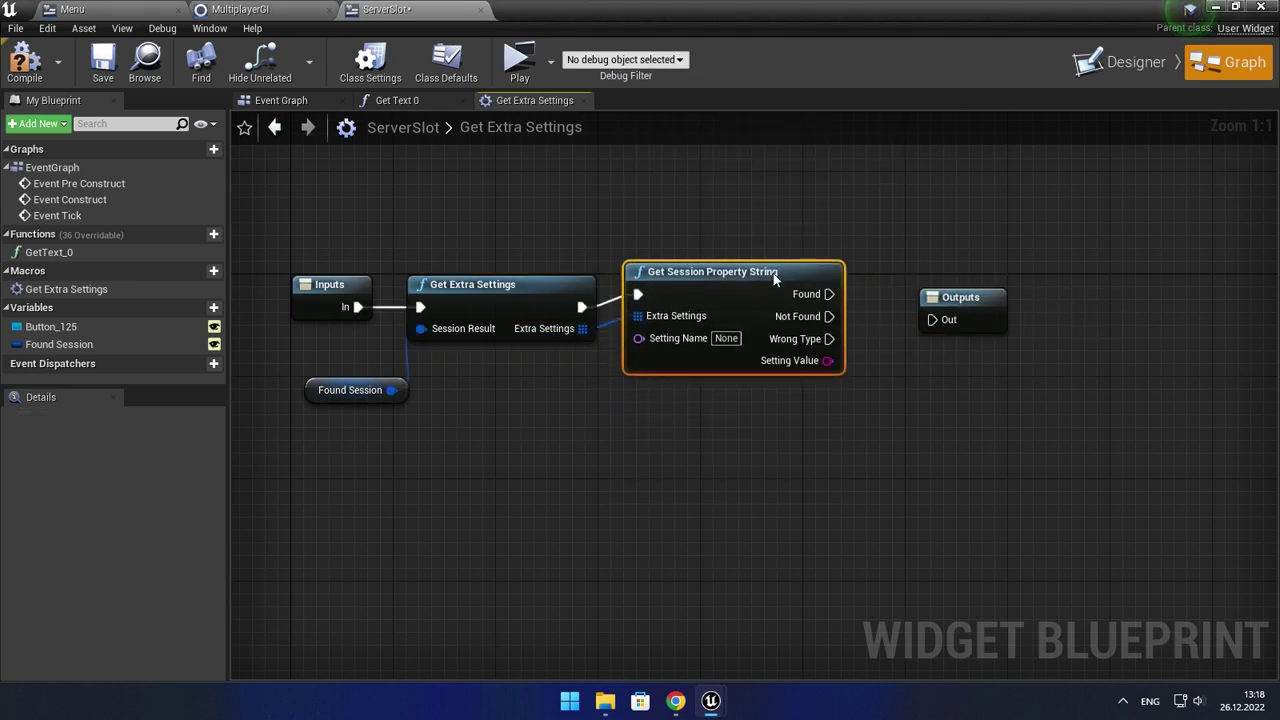
right_click_drag(600, 330, 674, 354)
mouse_move(712, 367)
left_mouse_down()
mouse_move(564, 370)
mouse_move(410, 340)
left_mouse_up()
left_click_drag(872, 323, 1005, 336)
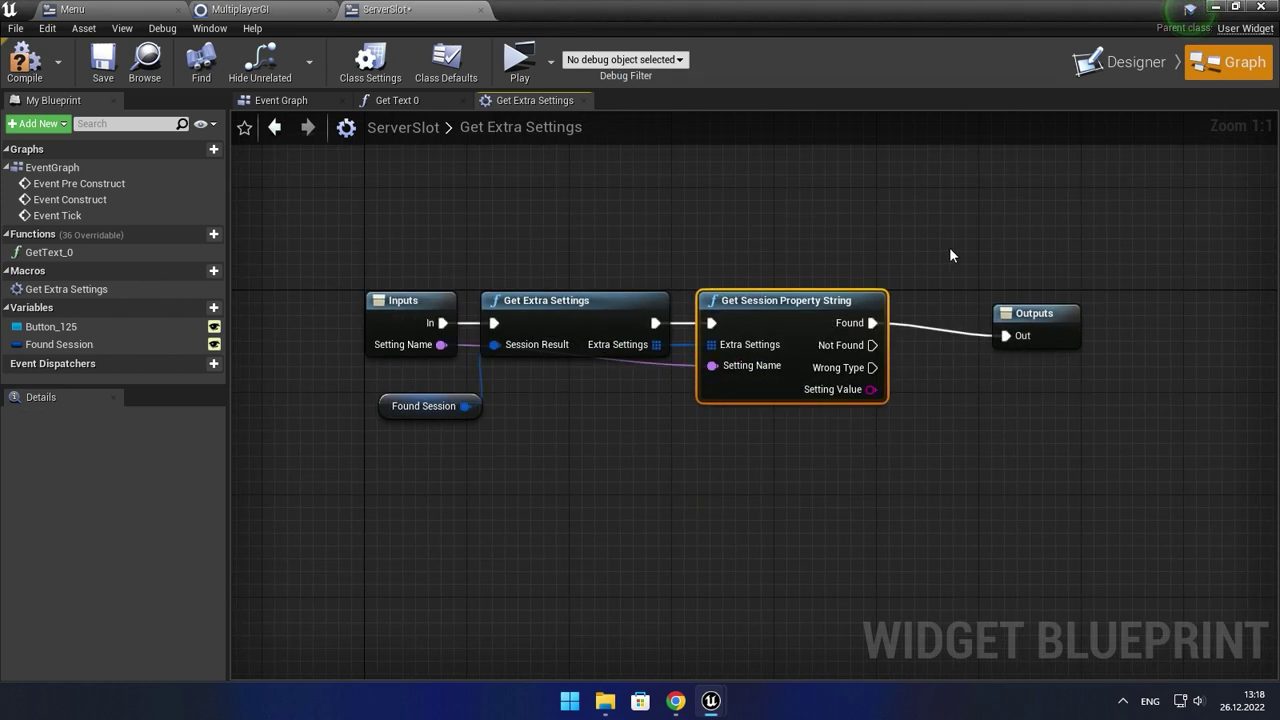
left_click_drag(870, 389, 1035, 340)
- In Get Text 0, call Get Extra Settings with 'ServerName' and return its value as text
left_click(397, 100)
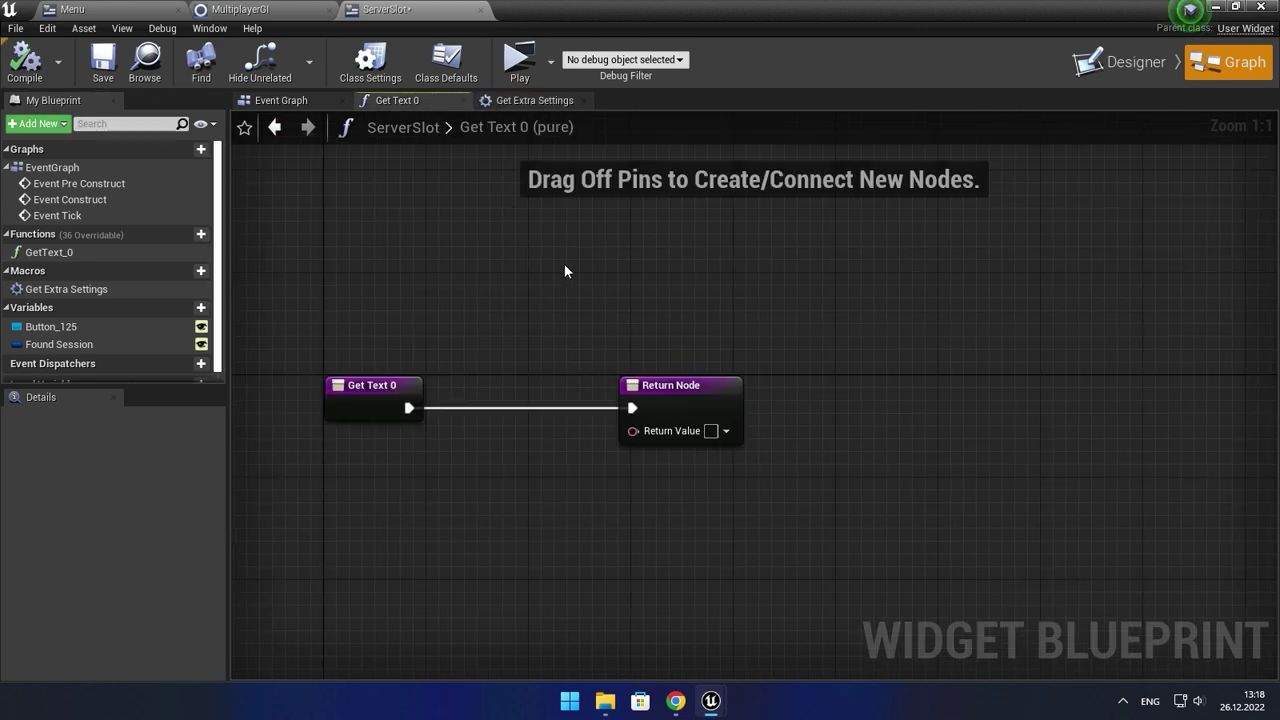
left_click_drag(528, 338, 662, 338)
left_click_drag(66, 289, 372, 340)
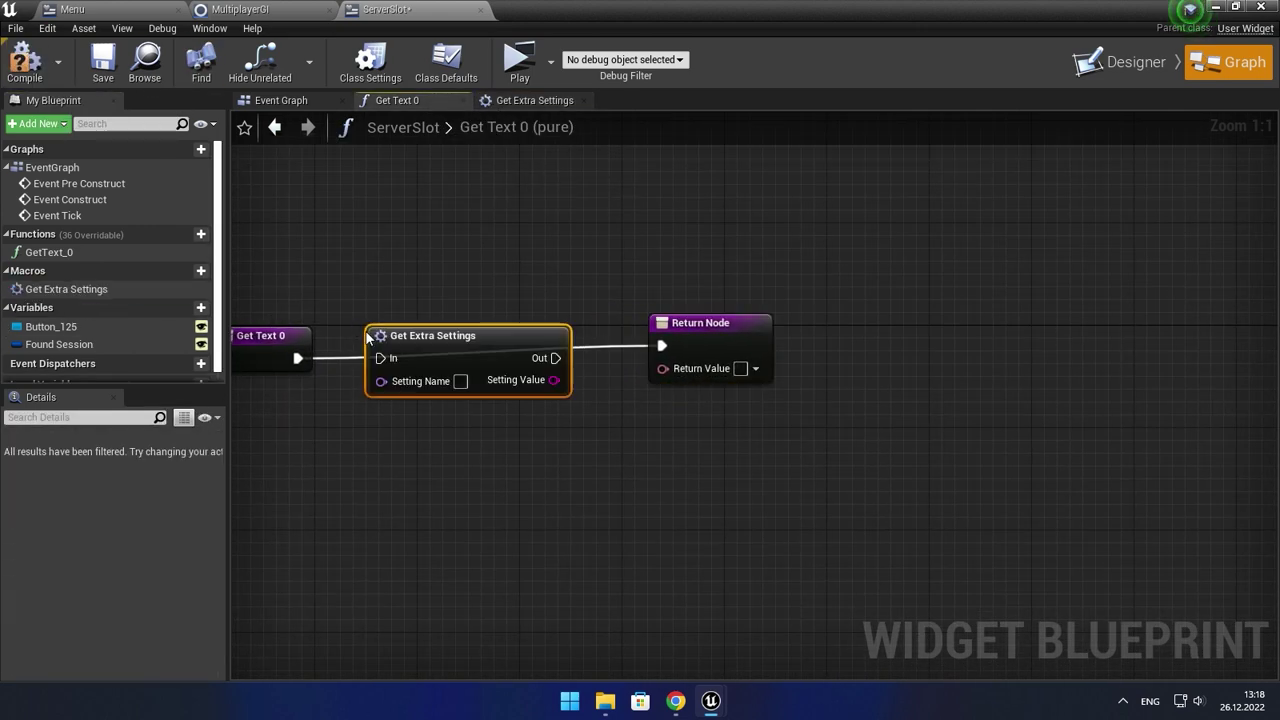
left_click_drag(297, 358, 388, 360)
left_click_drag(555, 358, 662, 346)
mouse_move(506, 345)
left_mouse_down()
mouse_move(468, 345)
mouse_move(662, 367)
left_mouse_up()
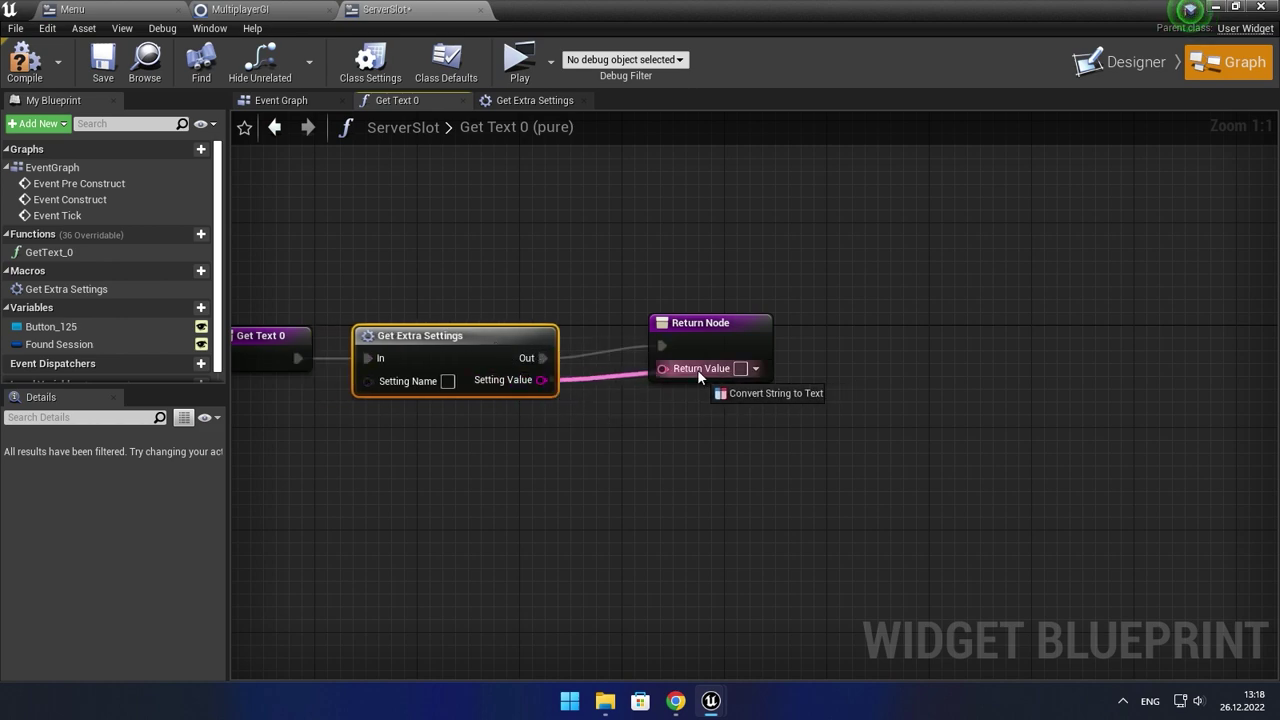
left_click_drag(583, 336, 654, 450)
right_click_drag(421, 383, 601, 373)
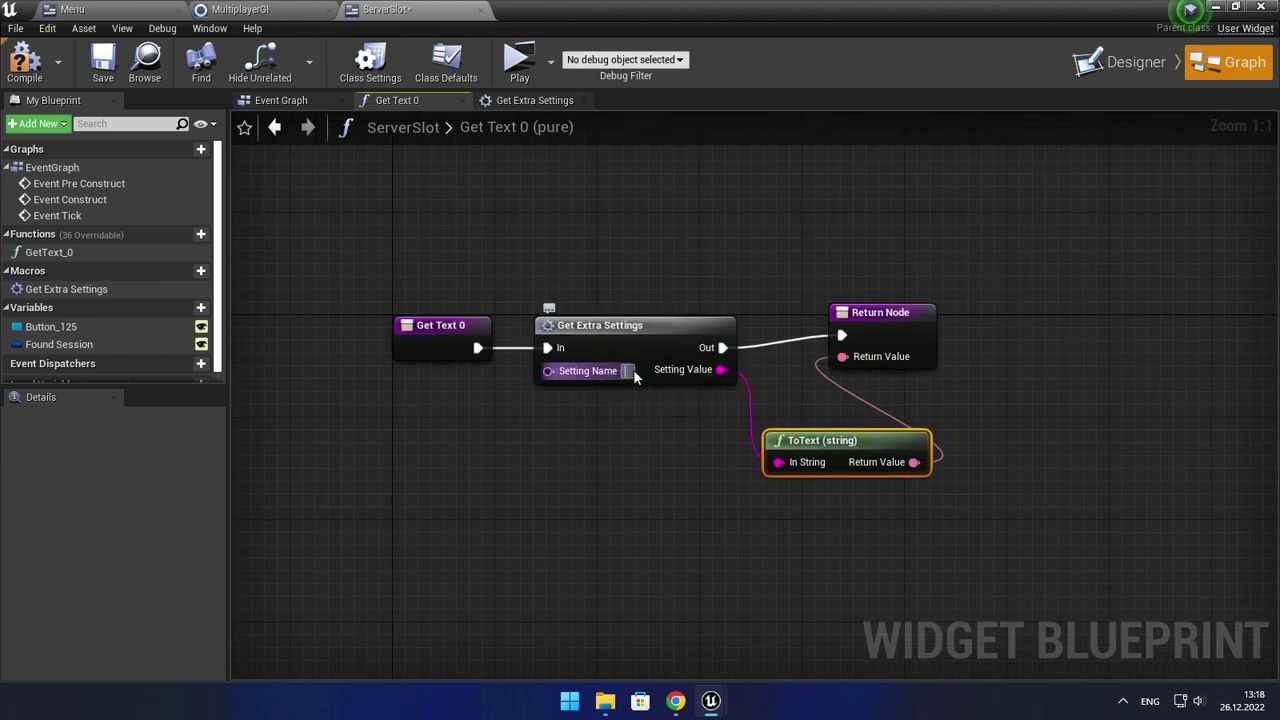
type("ServerName")
key("Return")
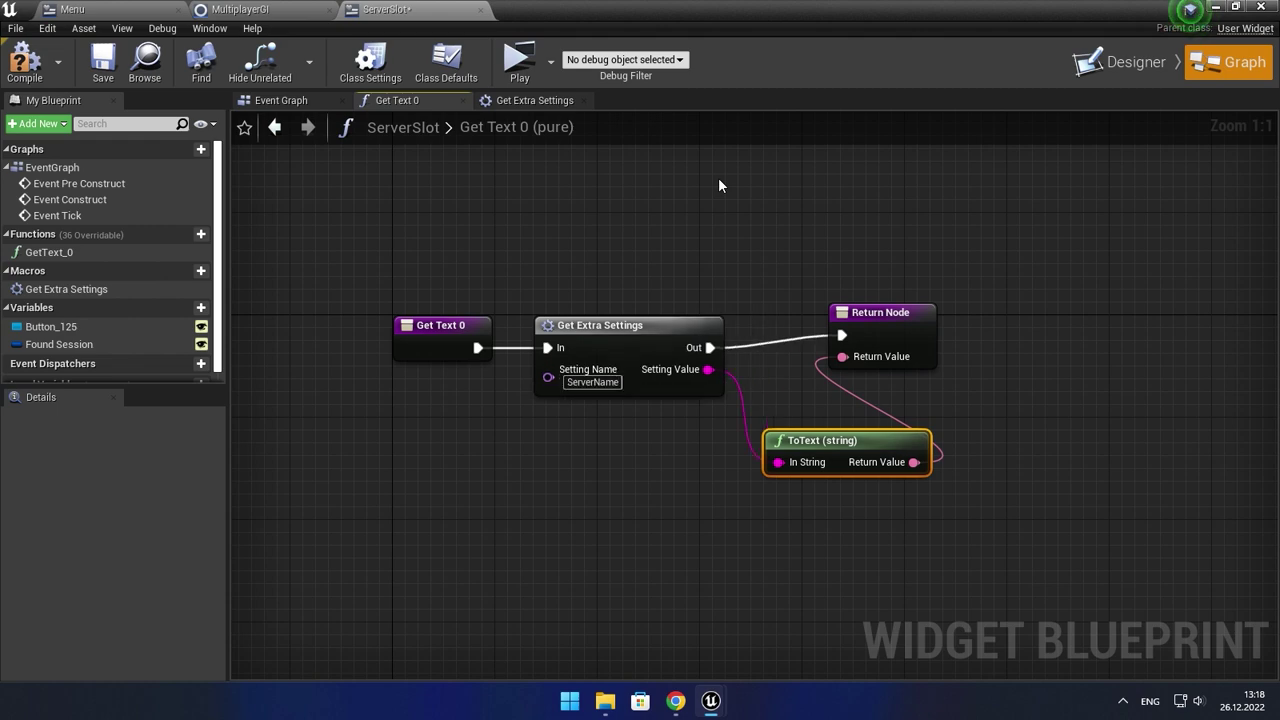
- Compile and save the widget blueprint, then return to the Designer
left_click(22, 60)
left_click(103, 60)
left_click(1122, 62)
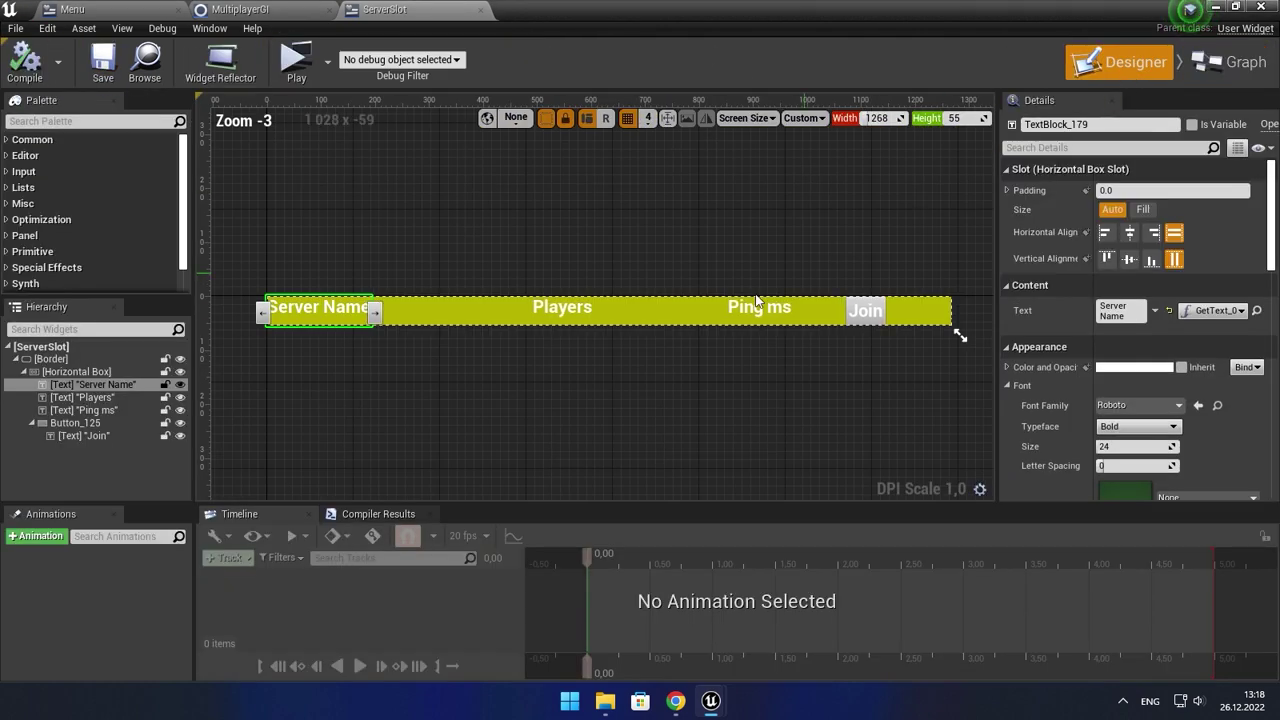
- Create a text binding for the Players text block and add a Format Text node to its return
left_click(449, 273)
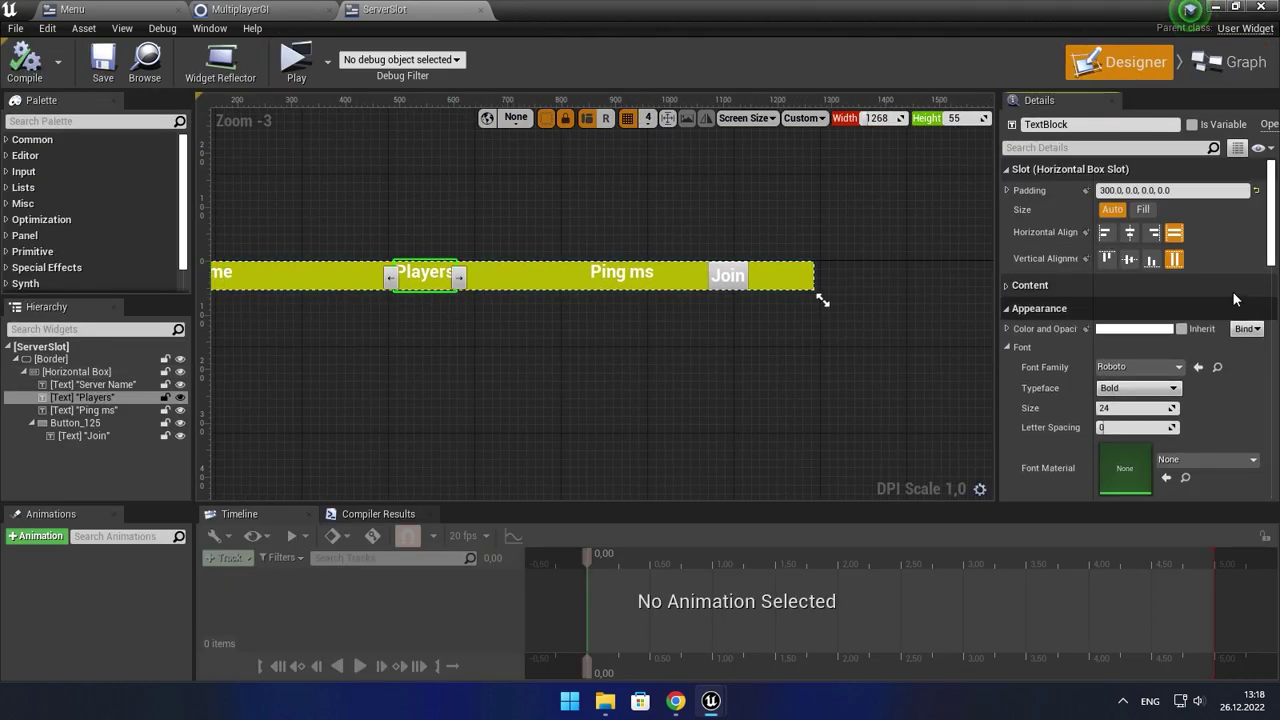
left_click(1244, 307)
left_click(1222, 337)
mouse_move(694, 332)
left_mouse_down()
mouse_move(998, 341)
mouse_move(838, 452)
left_mouse_up()
type("format")
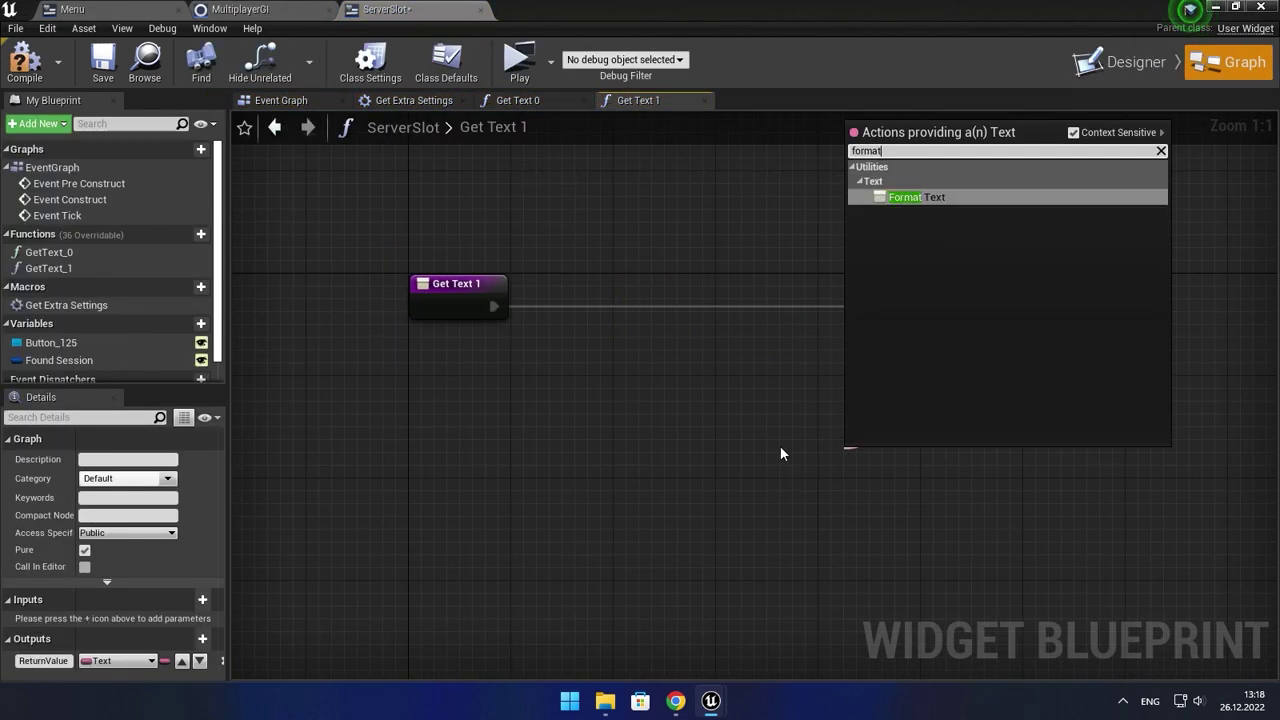
key("Return")
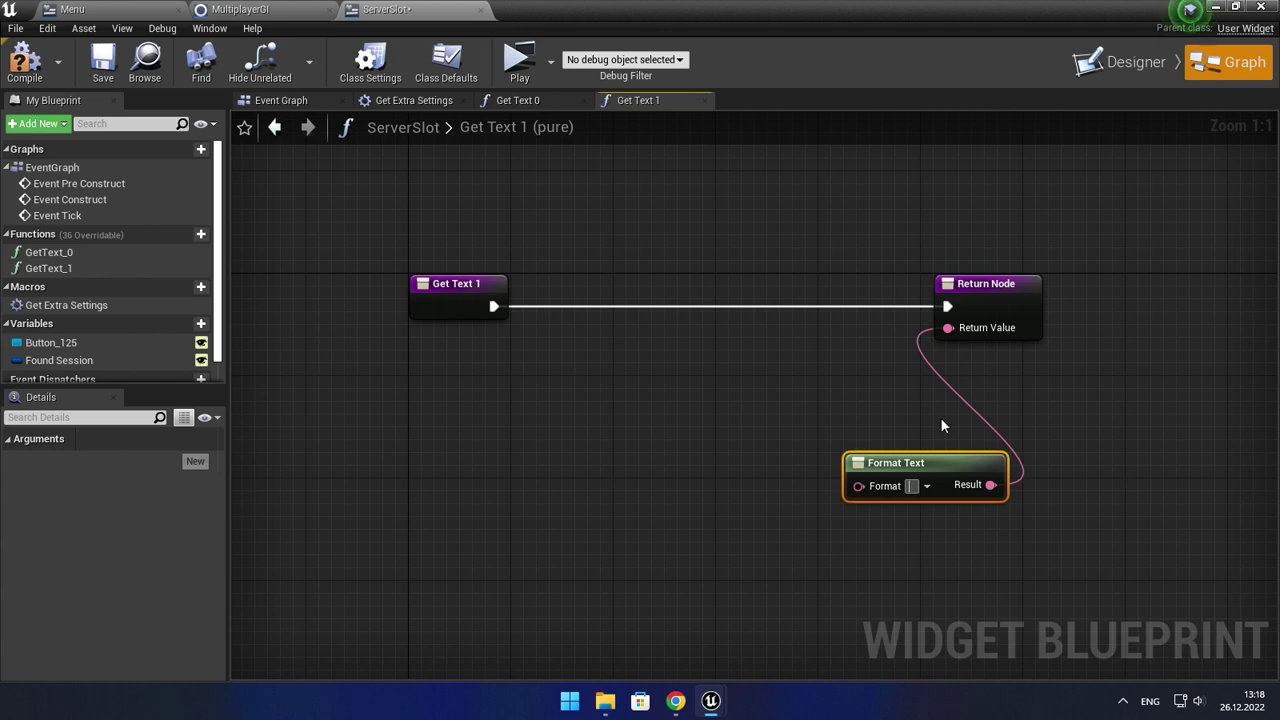
- Set the Format Text pattern to {1}/{4}
type("{1/")
key("alt+shift")
key("BackSpace")
key("alt+shift")
type("}")
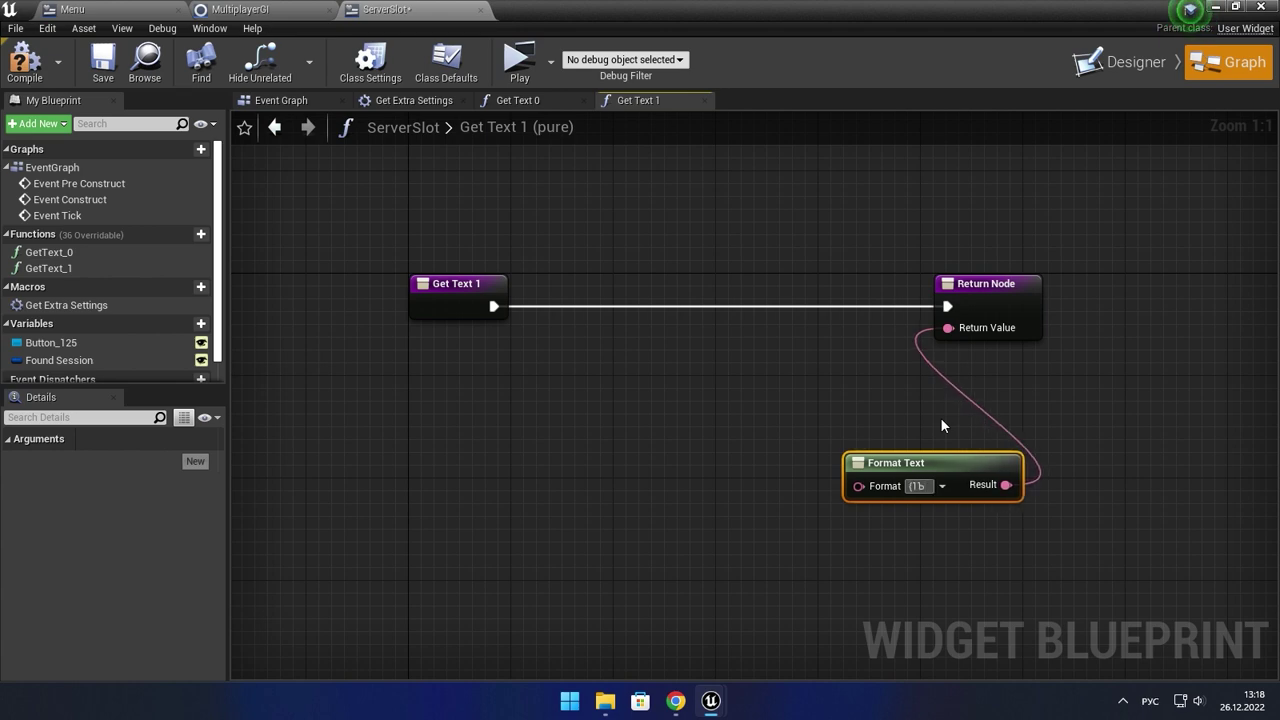
key("BackSpace")
key("BackSpace")
key("BackSpace")
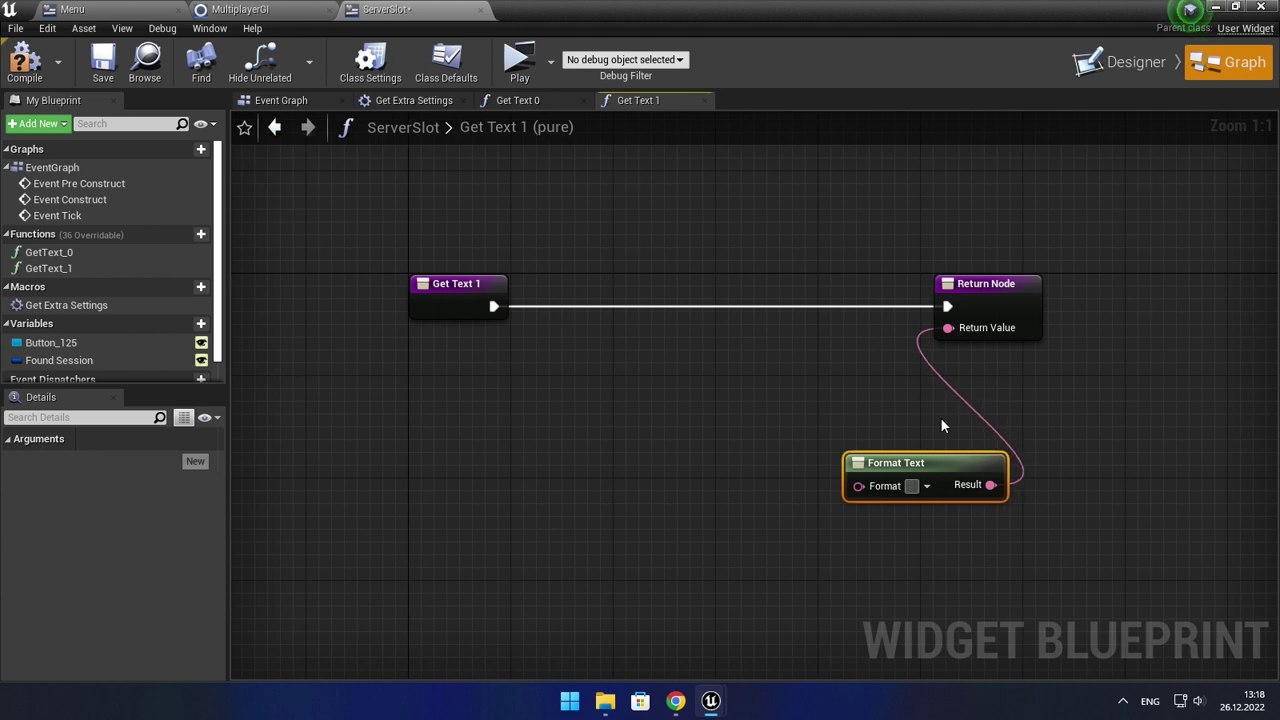
type("{1/")
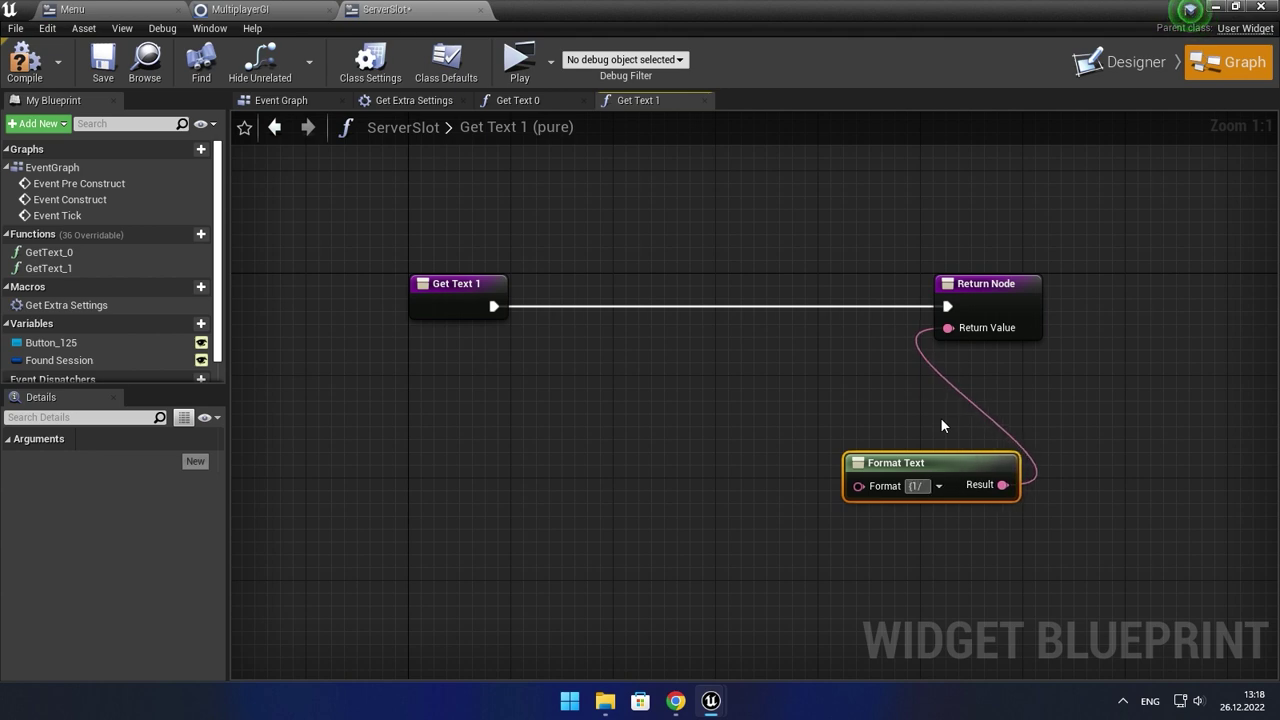
type("4}")
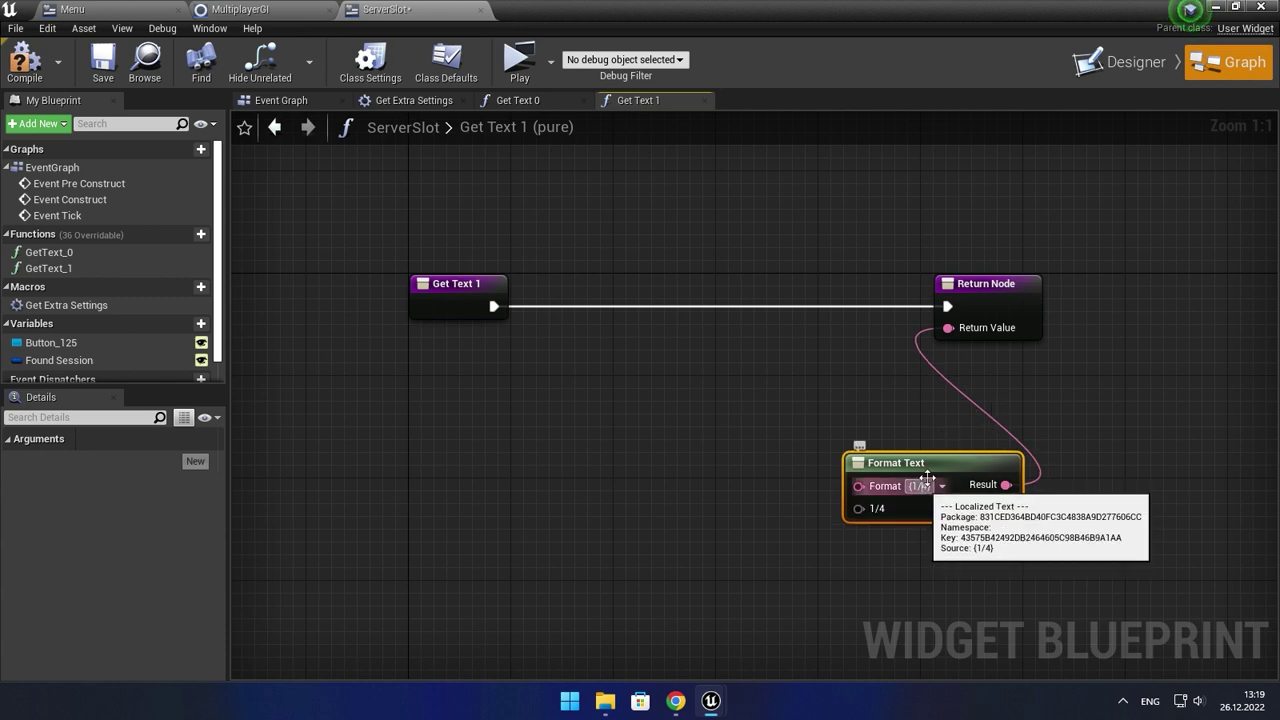
type("{")
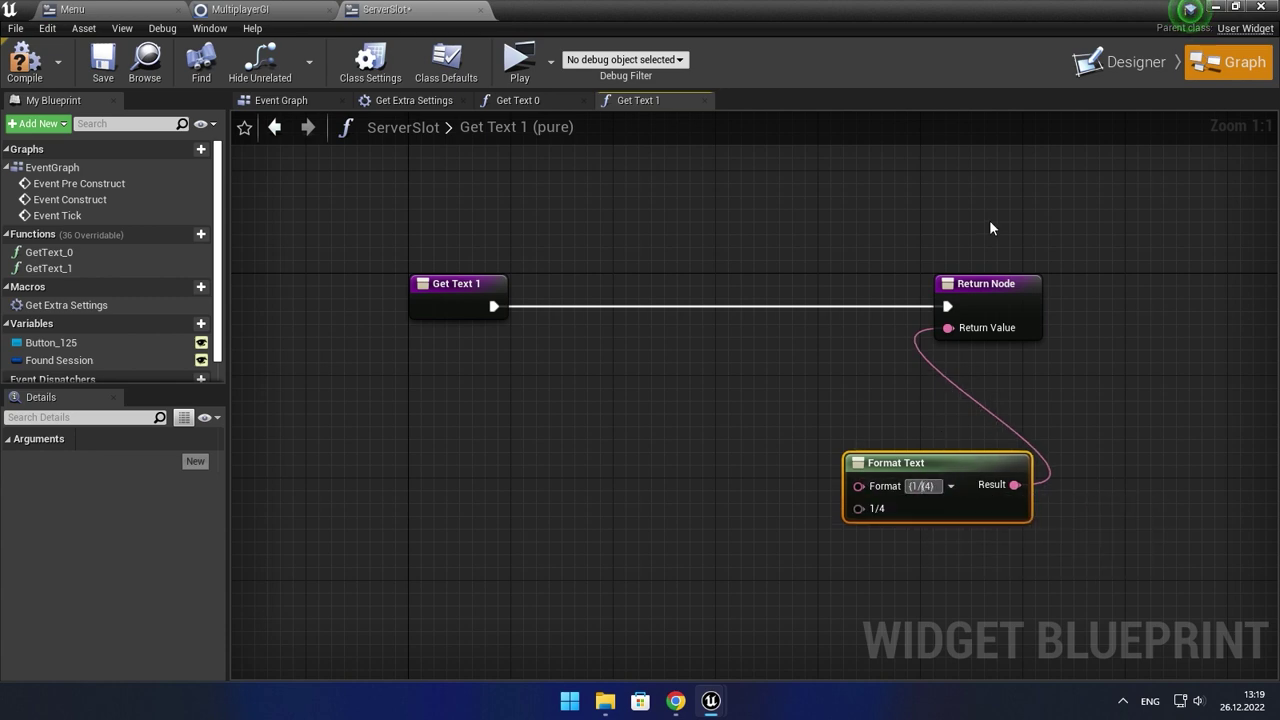
type("{")
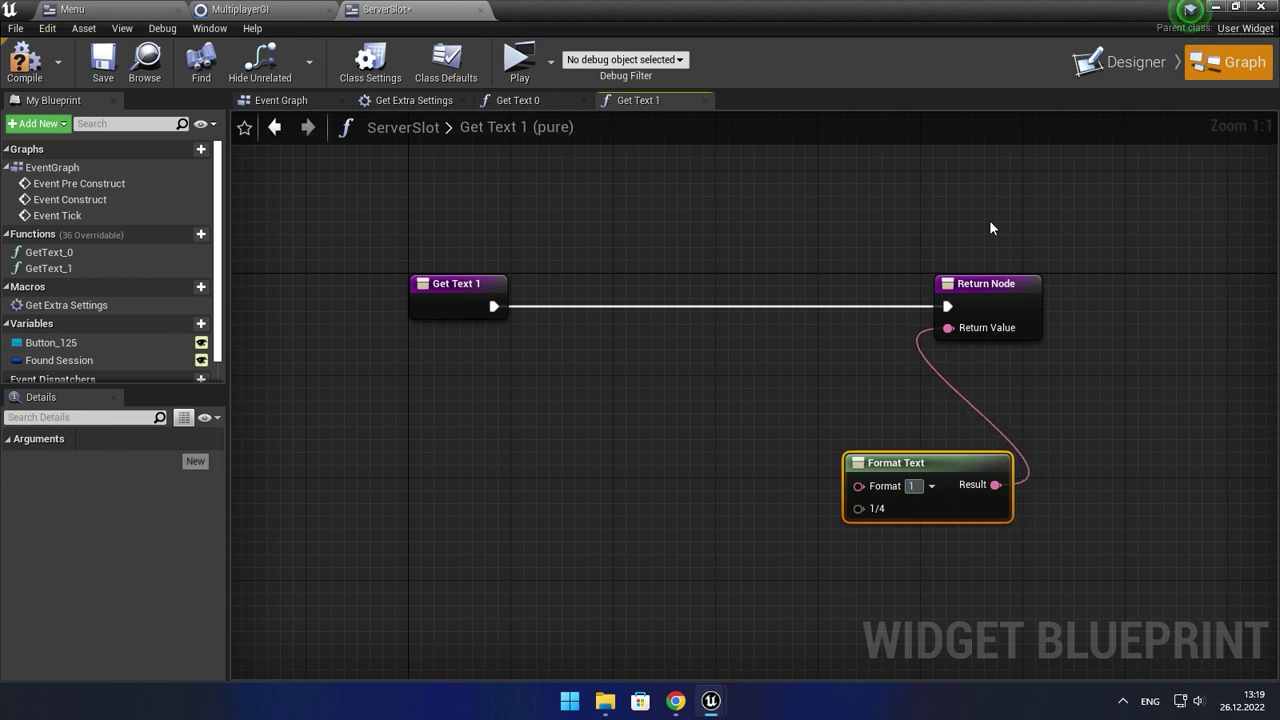
type("1}")
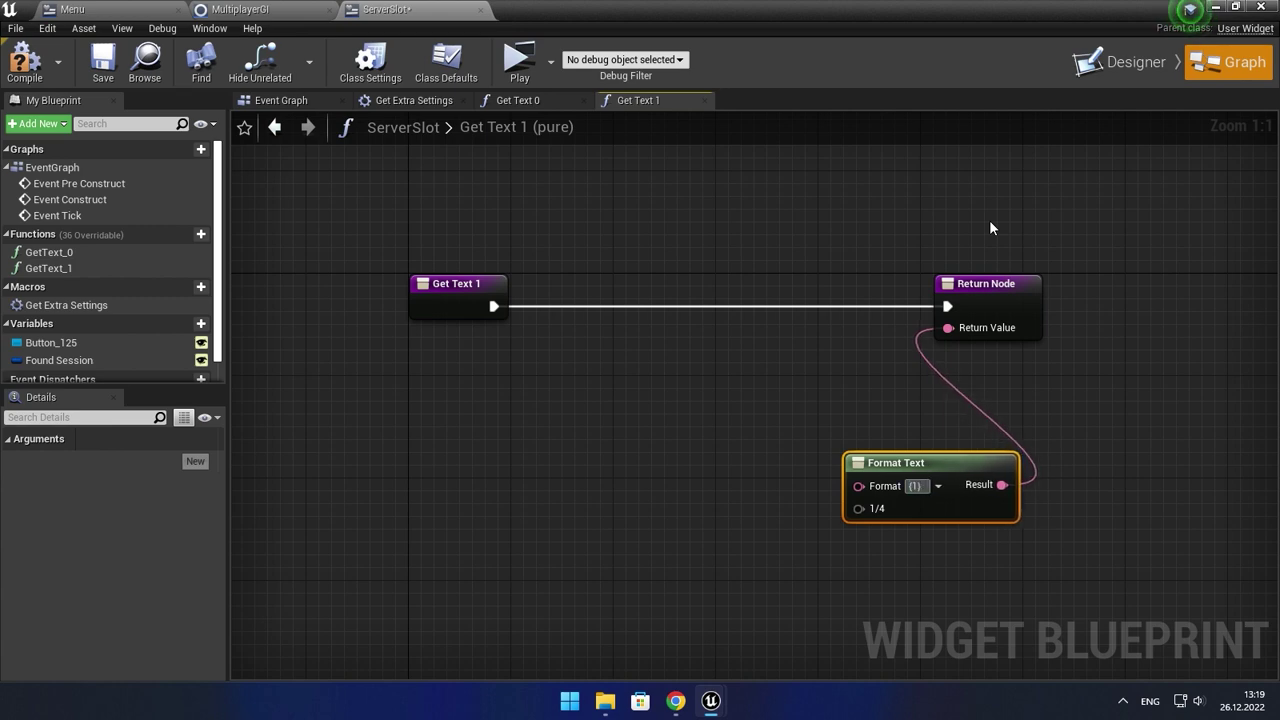
key("super")
key("super")
key("super")
key("super")
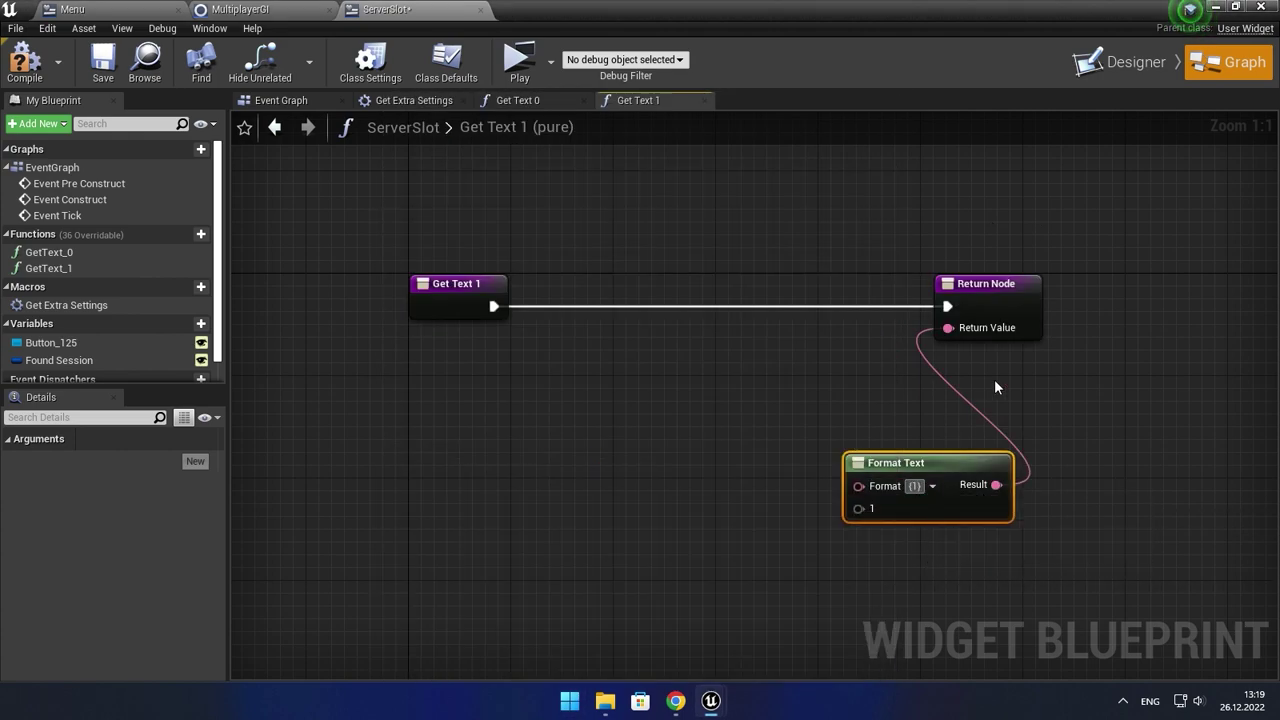
type(".")
key("alt+shift")
key("BackSpace")
key("alt+shift")
type("/{4}")
- Feed Found Session's Get Current Players into {1} and Get Max Players into {4}, then save
right_click_drag(996, 387, 974, 325)
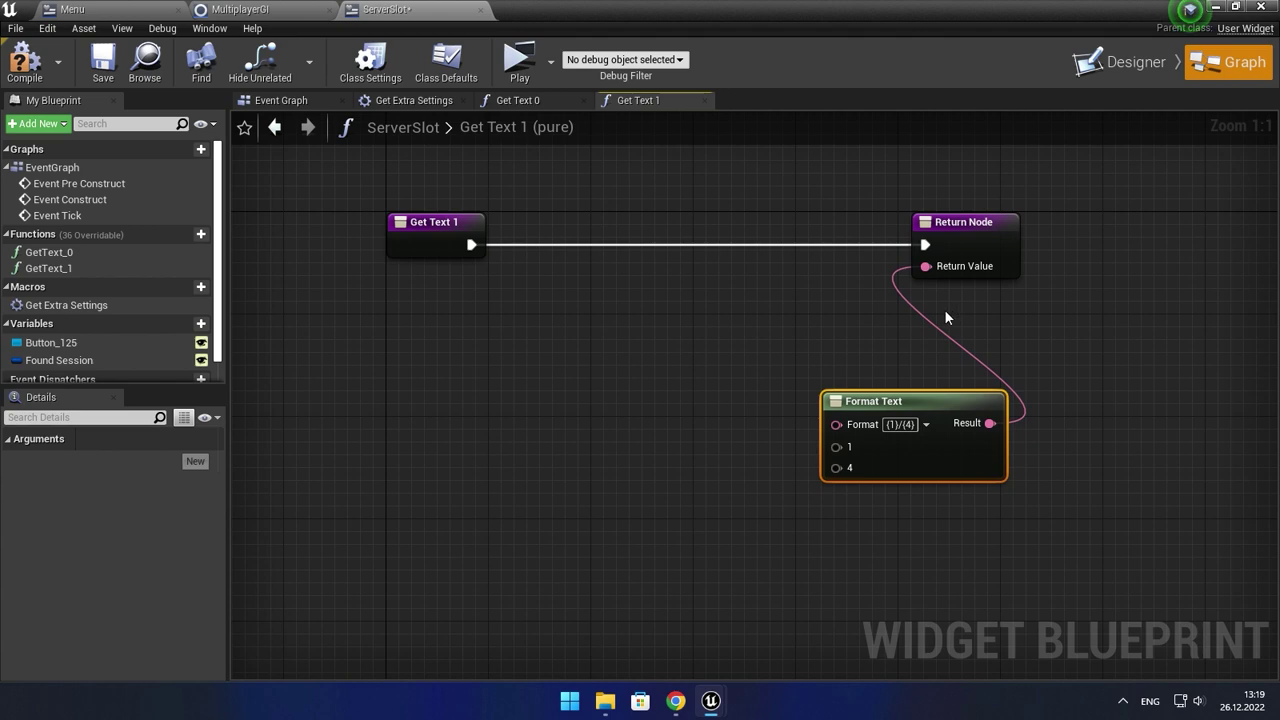
right_click_drag(777, 386, 851, 416)
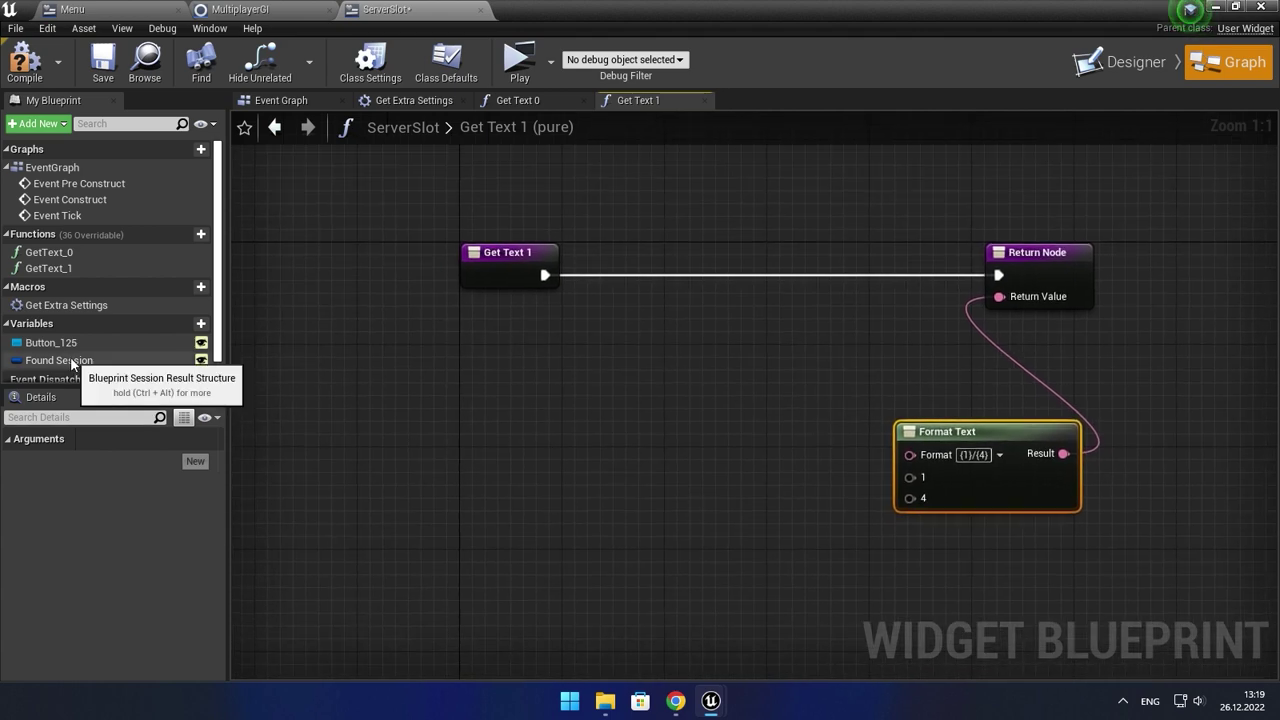
mouse_move(72, 362)
left_mouse_down("ctrl")
mouse_move(480, 404)
mouse_move(548, 366)
left_mouse_up("ctrl")
type("get c")
key("Return")
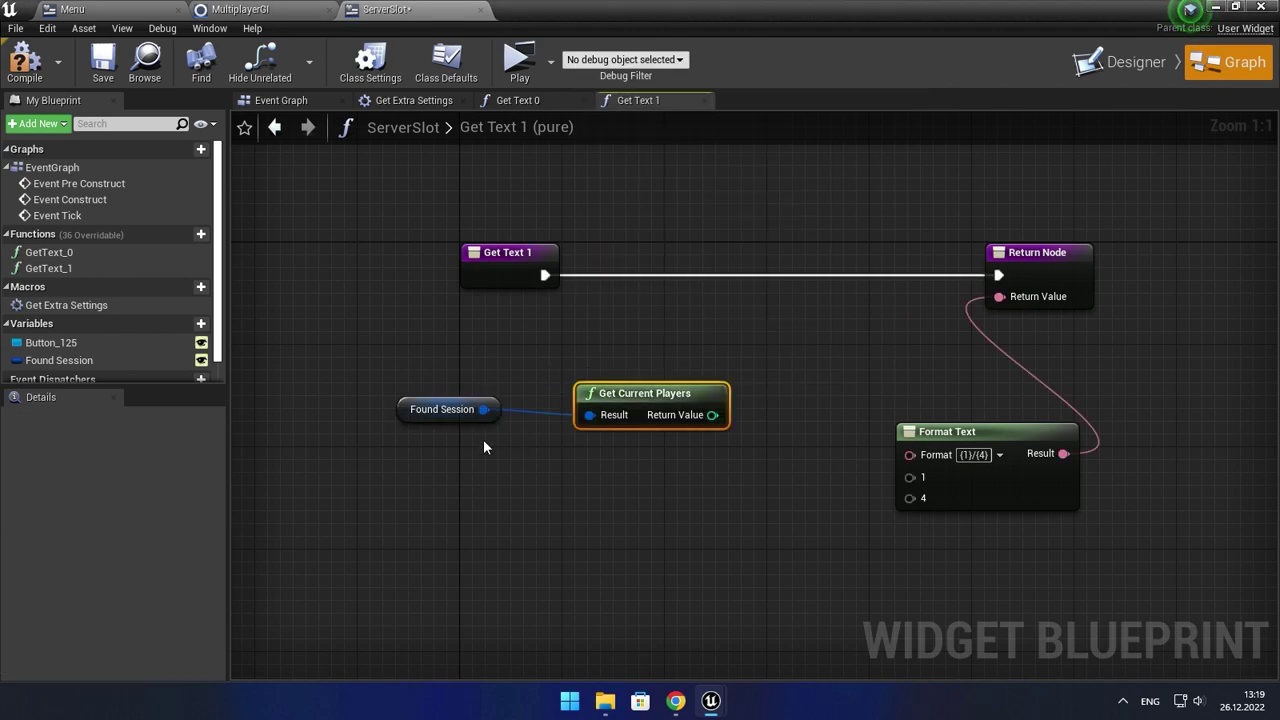
left_click_drag(483, 409, 539, 521)
type("get ma")
key("Return")
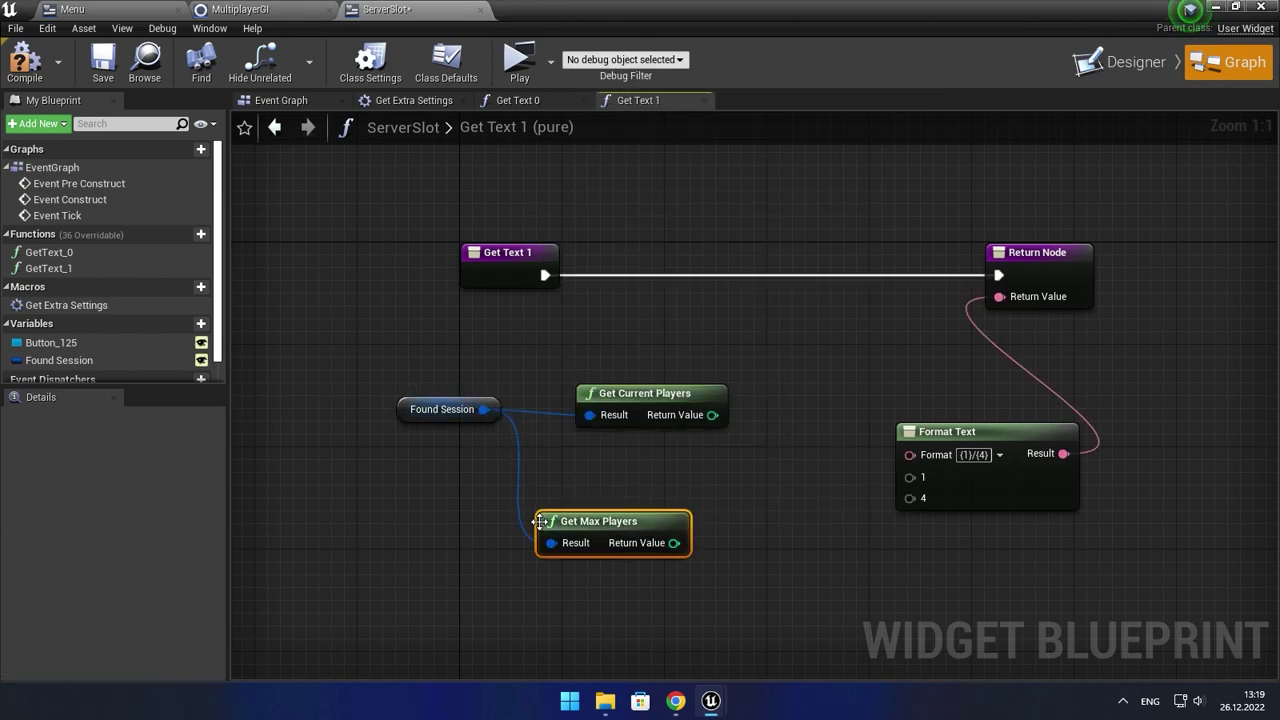
left_click_drag(674, 543, 910, 498)
left_click_drag(712, 415, 911, 478)
right_click_drag(872, 428, 679, 421)
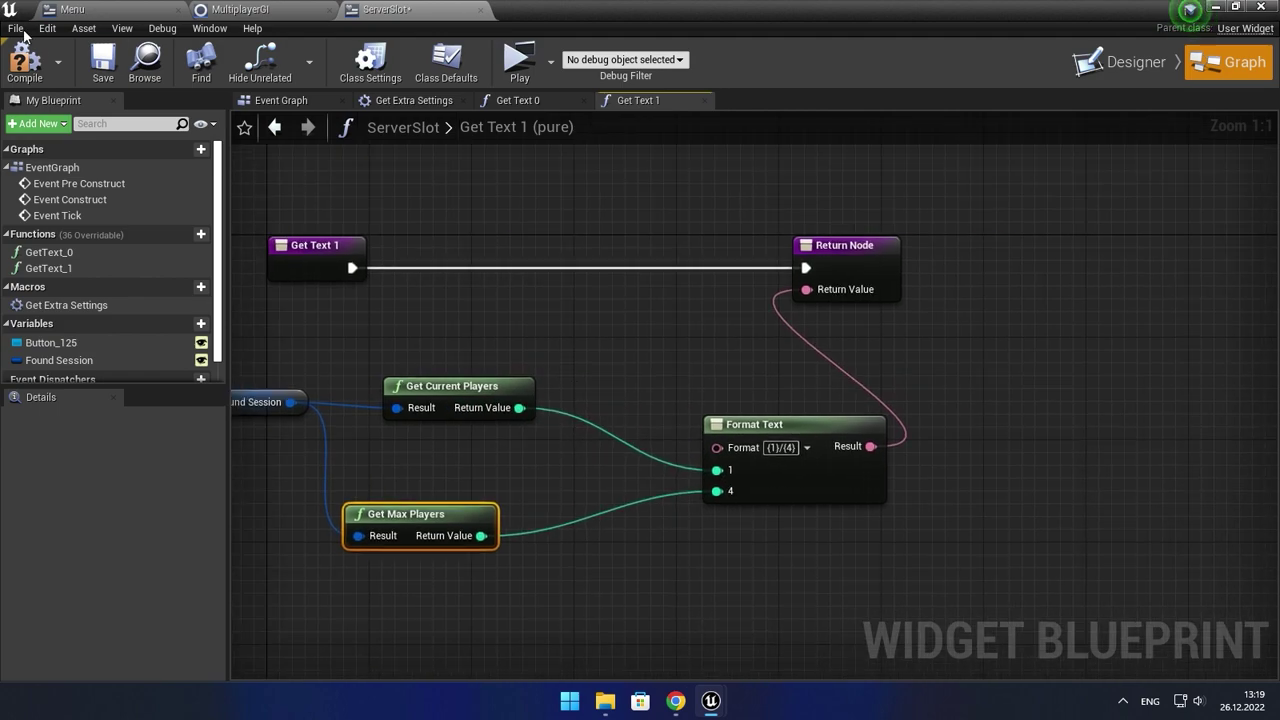
left_click(101, 64)
left_click(1122, 62)
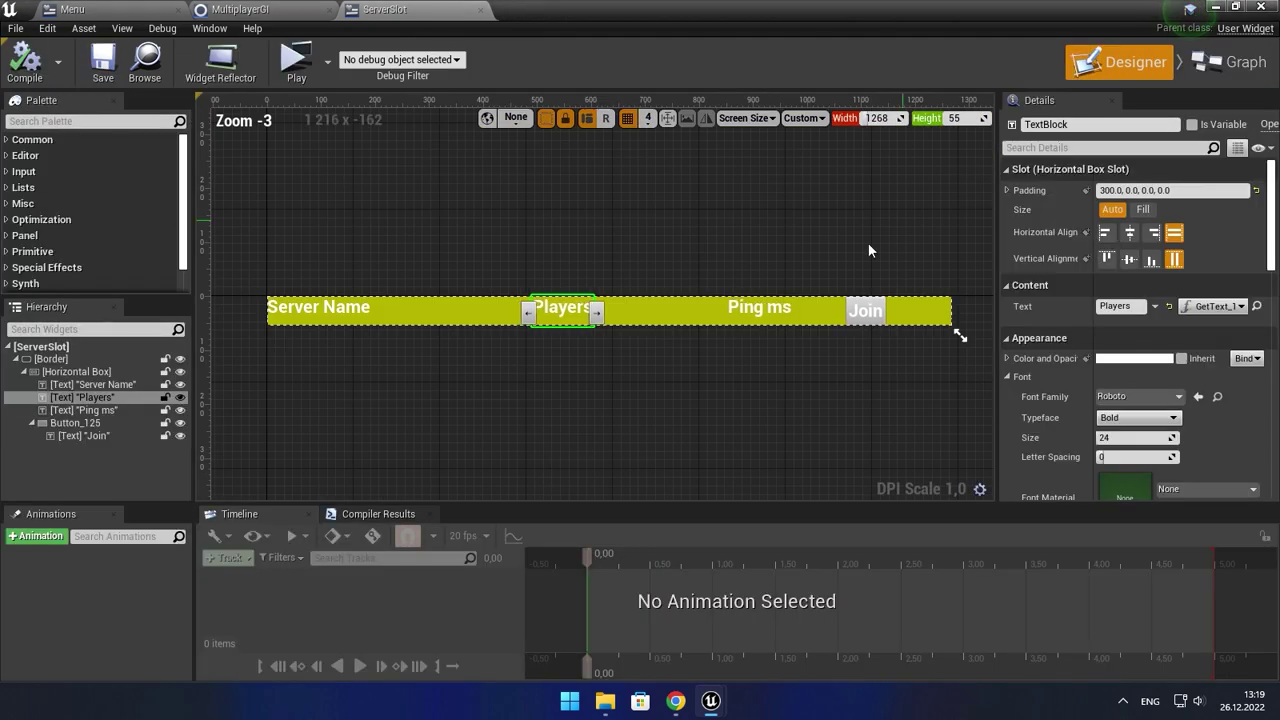
- Create a new text binding for the Ping ms text block
left_click(738, 311)
left_click(1232, 306)
left_click(1165, 330)
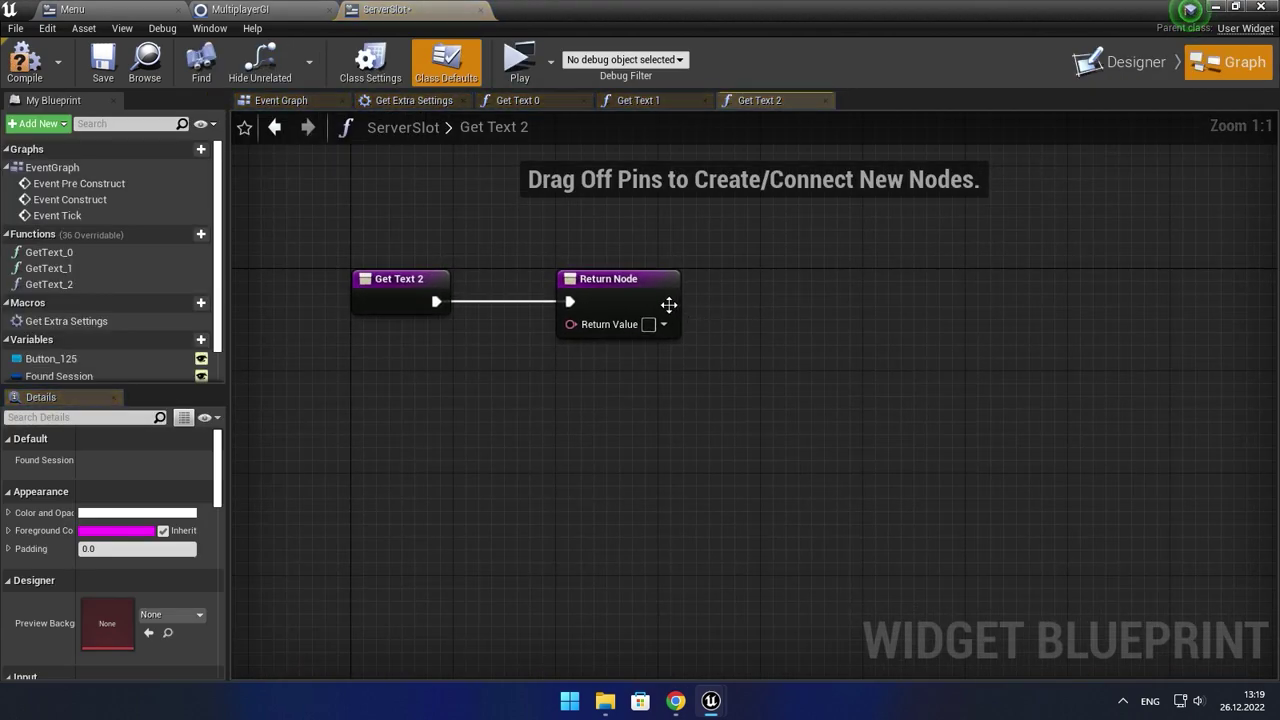
left_click_drag(668, 304, 1065, 304)
left_click_drag(967, 324, 823, 380)
left_click(299, 392)
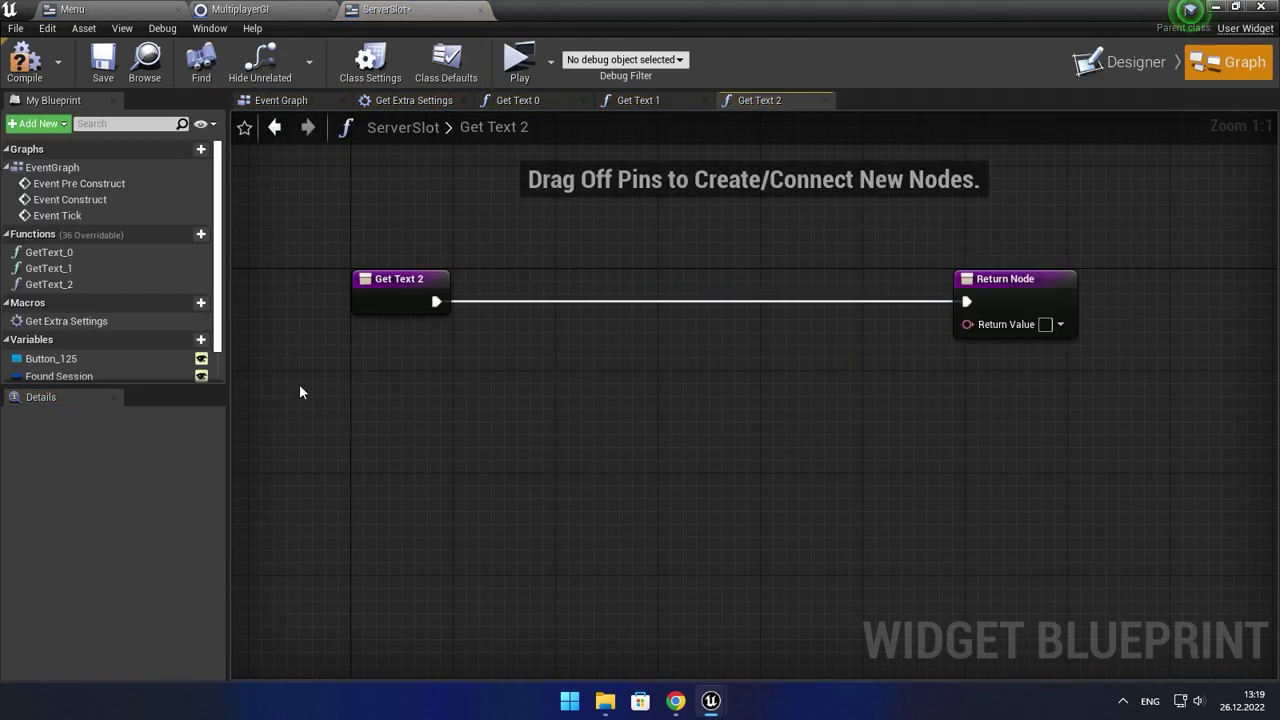
- Return Found Session's Get Ping in Ms as text, then save ServerSlot
mouse_move(47, 378)
left_mouse_down("ctrl")
mouse_move(540, 384)
mouse_move(846, 357)
left_mouse_up("ctrl")
type("get p")
key("Return")
mouse_move(970, 368)
left_mouse_down()
mouse_move(843, 381)
mouse_move(967, 324)
mouse_move(1011, 393)
left_mouse_up()
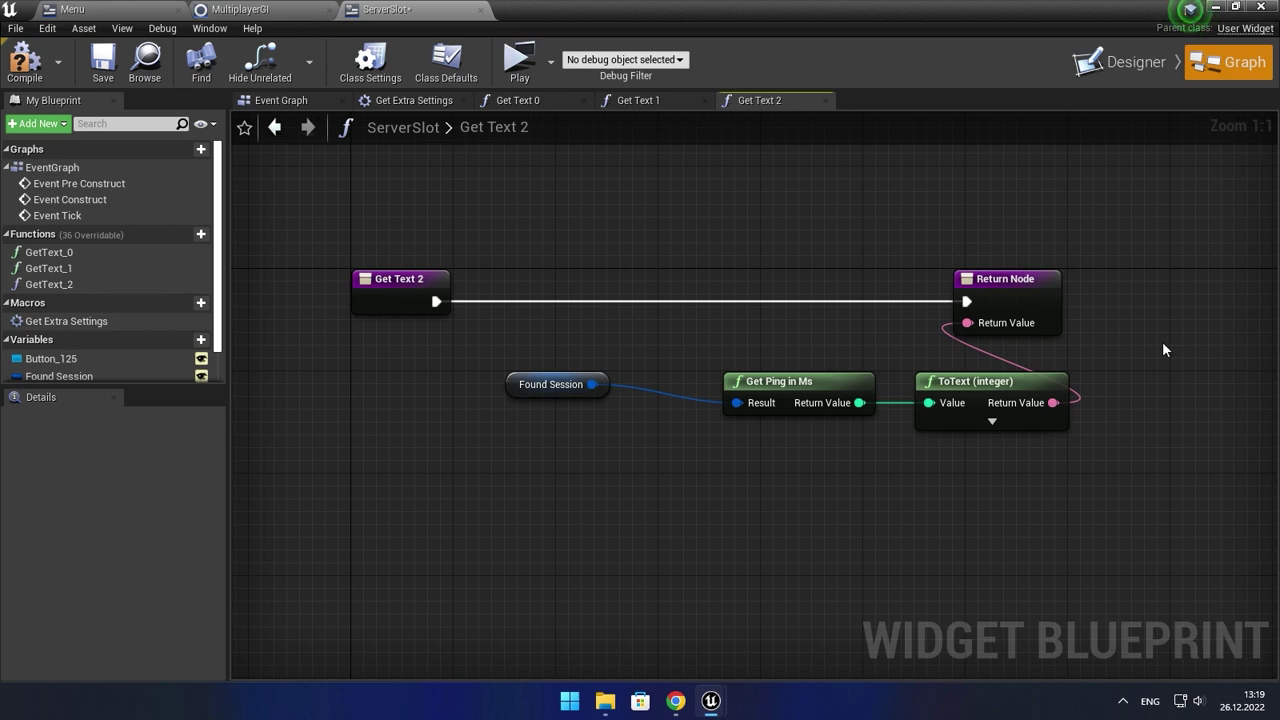
left_click(103, 62)
right_click_drag(664, 233, 681, 302)
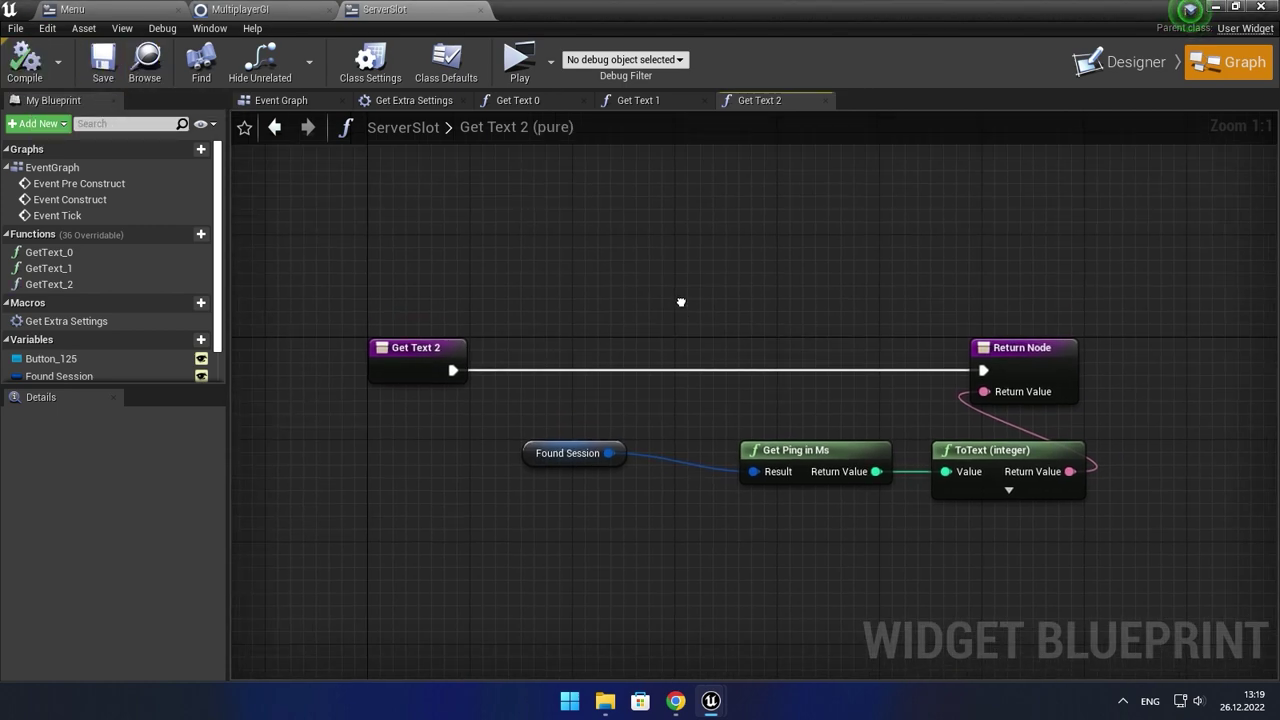
left_click(1125, 62)
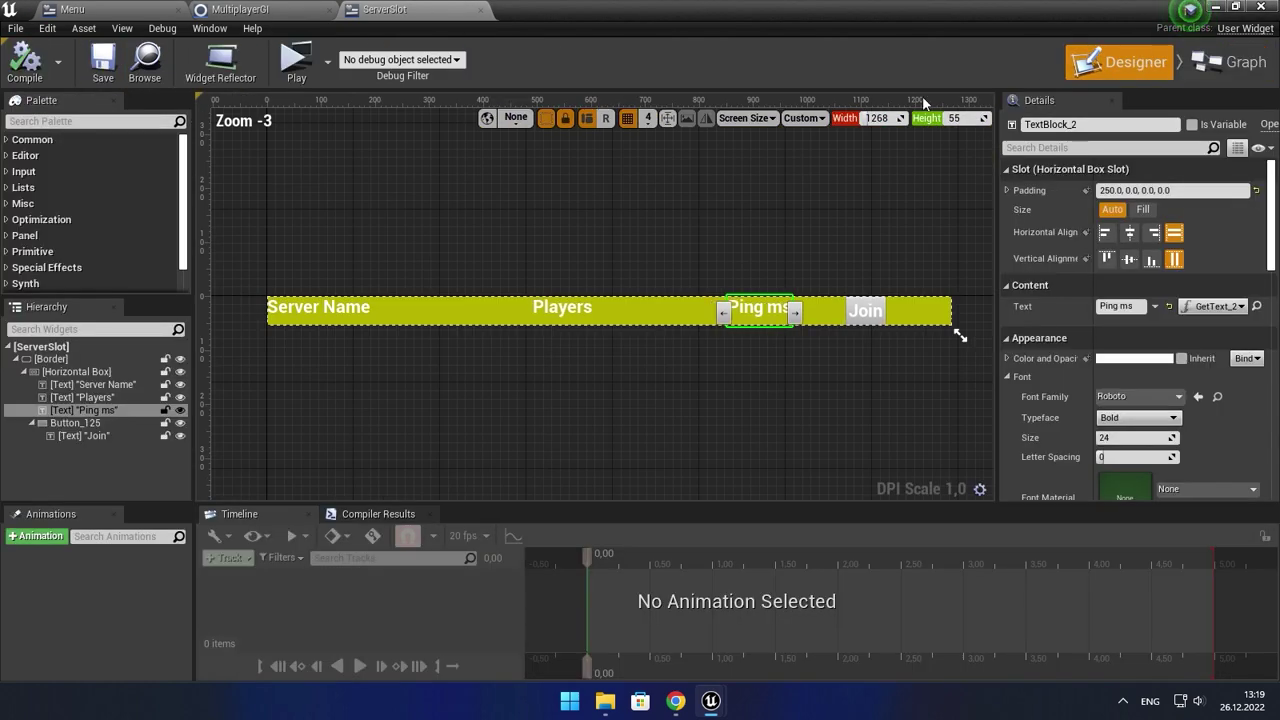
- Set the slot's outer Border brush colour to teal
left_click(865, 311)
left_click_drag(1272, 252, 1268, 455)
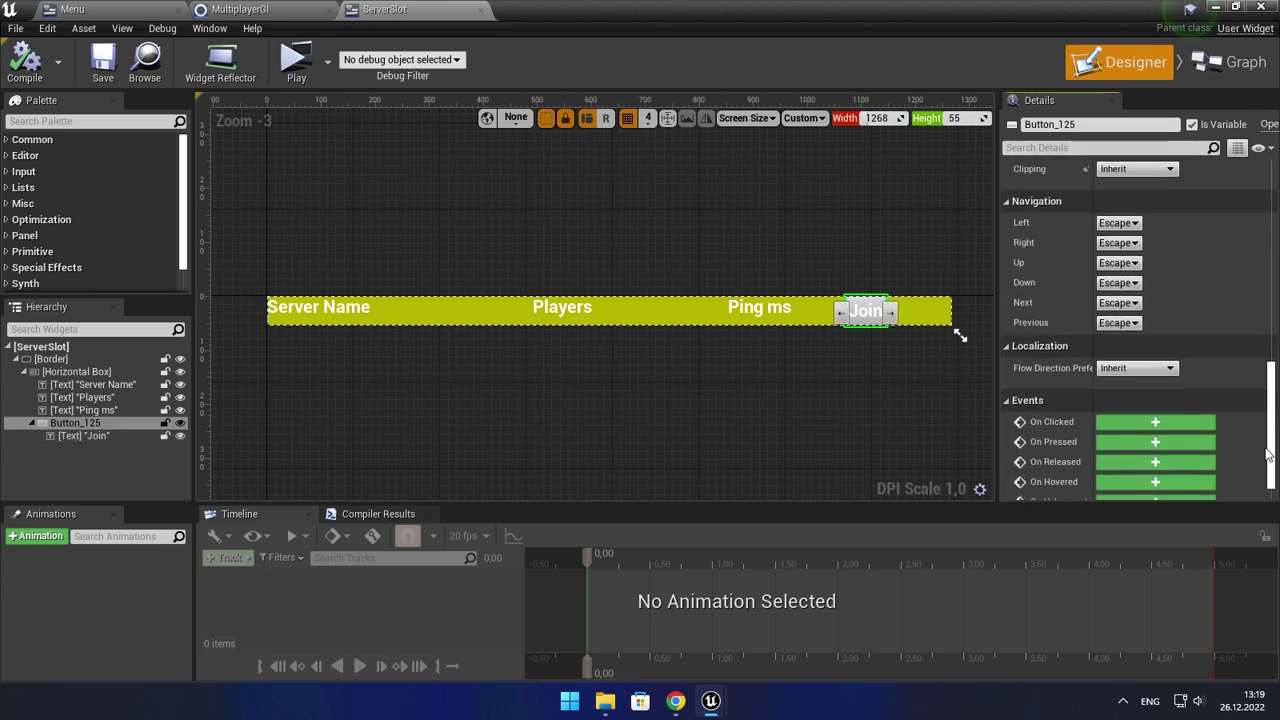
left_click(656, 308)
left_click(51, 358)
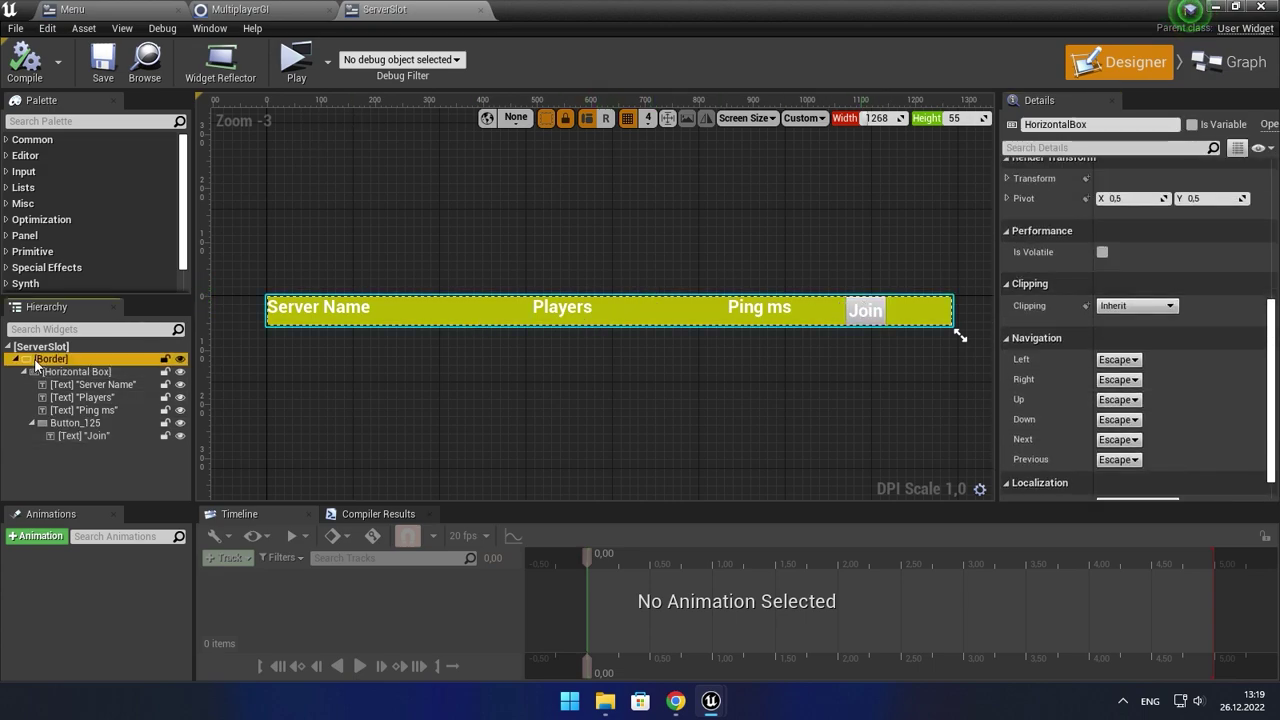
scroll(1128, 207, "up", 3)
left_click(1155, 185)
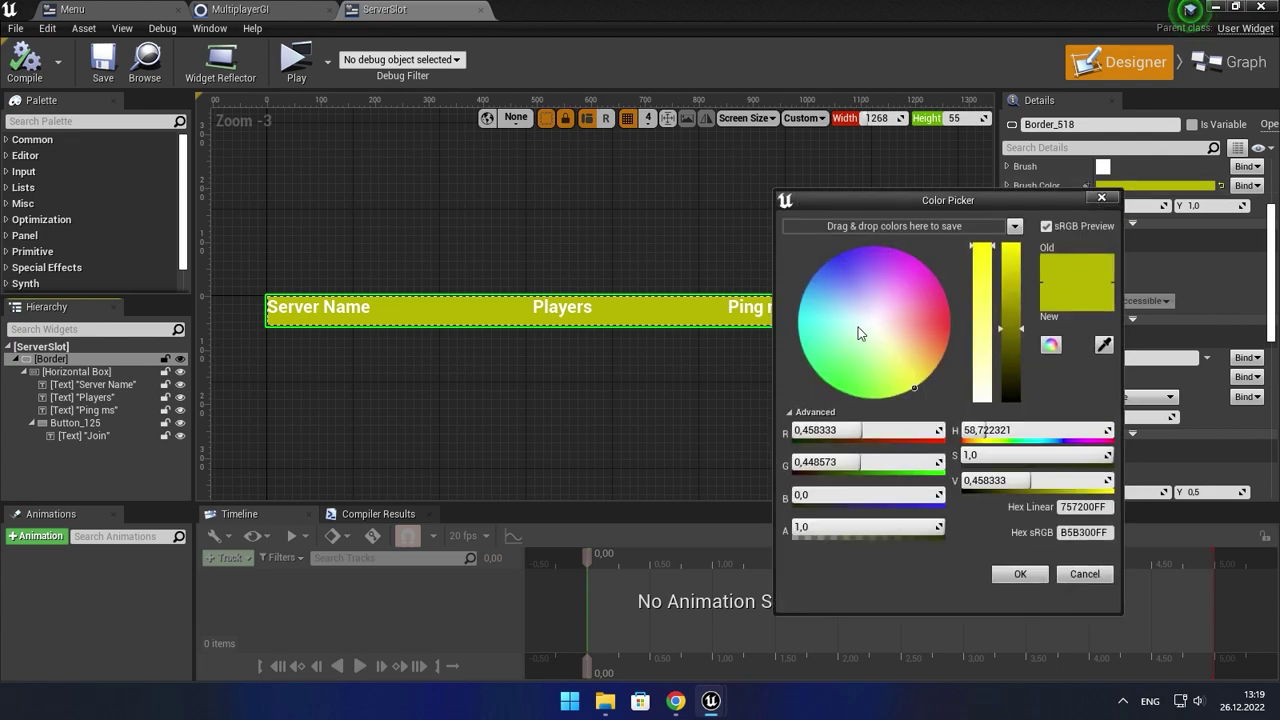
left_click(793, 330)
left_click(1030, 575)
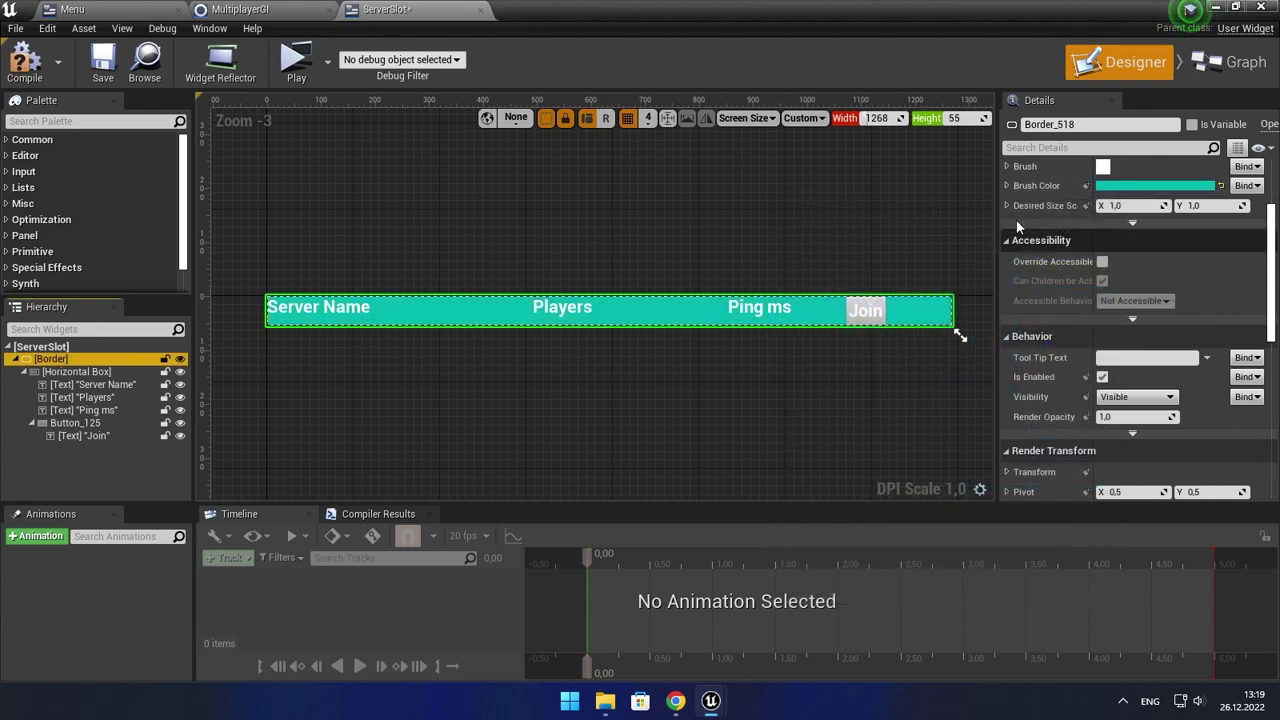
- Add an On Clicked event for the Join button and a Join Session node from Found Session
left_click(865, 310)
left_click(865, 310)
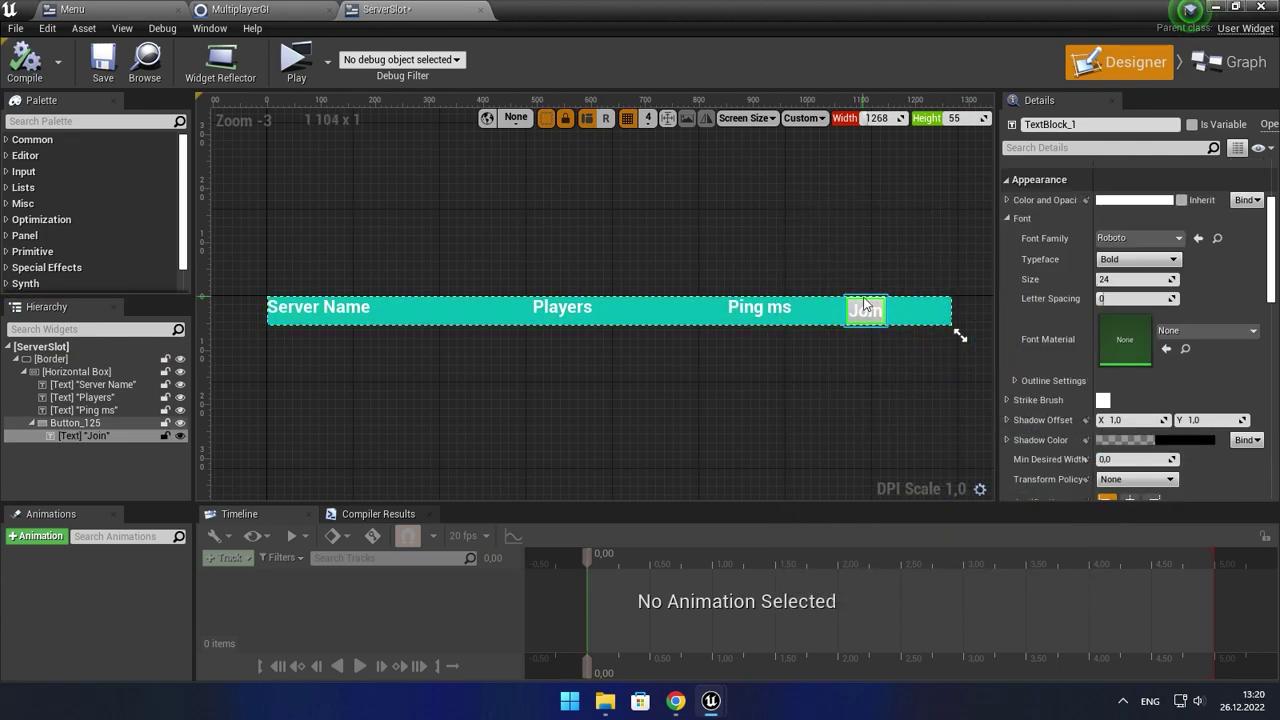
left_click_drag(1270, 310, 1270, 420)
left_click(1136, 398)
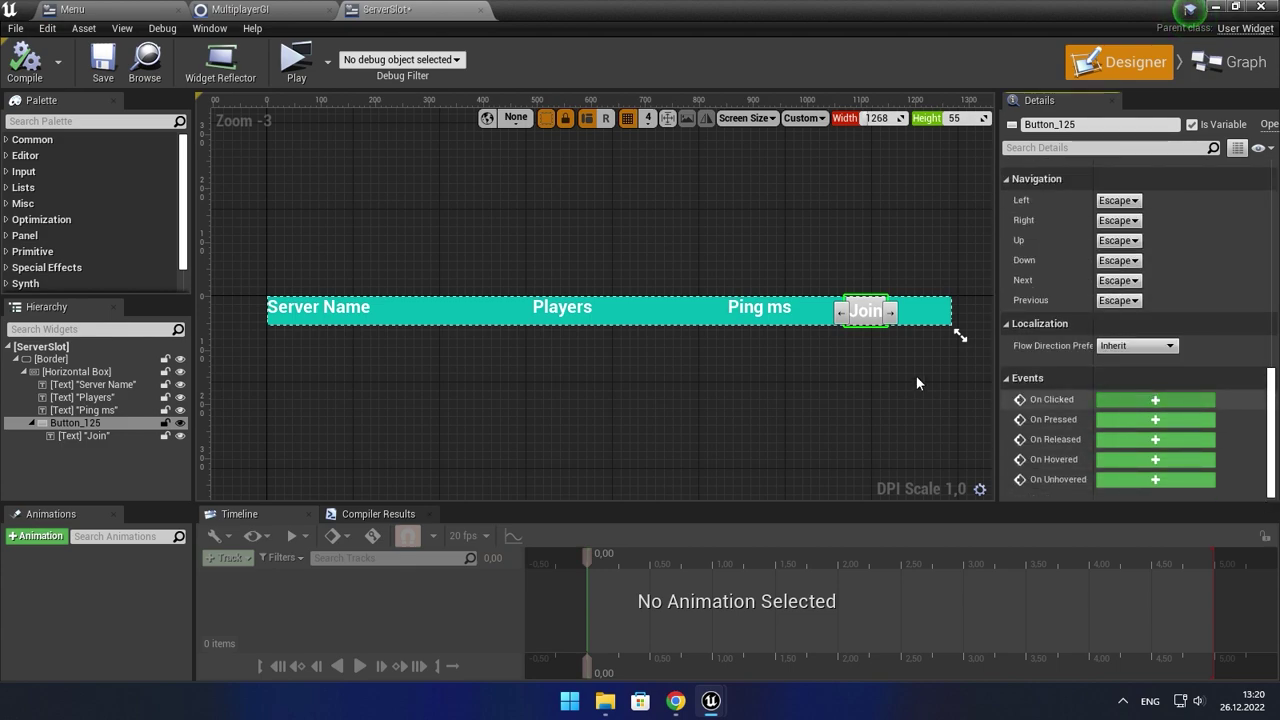
scroll(45, 355, "down", 1)
mouse_move(58, 354)
left_mouse_down()
mouse_move(384, 448)
mouse_move(574, 344)
mouse_move(470, 368)
left_mouse_up()
type("join session")
key("Return")
- Wire the Join click into Join Session with Get Player Controller, and delete the three disabled events
mouse_move(563, 373)
left_mouse_down()
mouse_move(586, 376)
mouse_move(580, 457)
left_mouse_up()
type("get p")
key("Return")
scroll(587, 498, "down", 3)
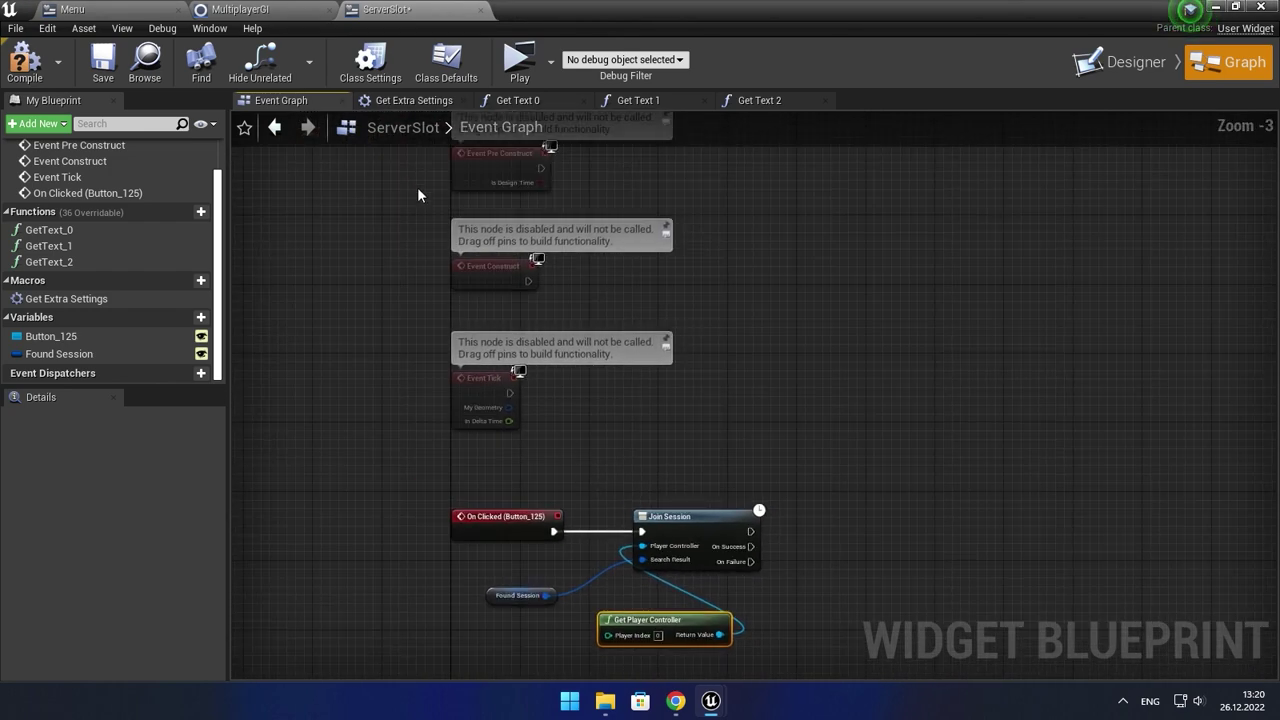
left_click_drag(426, 179, 577, 418)
key("Delete")
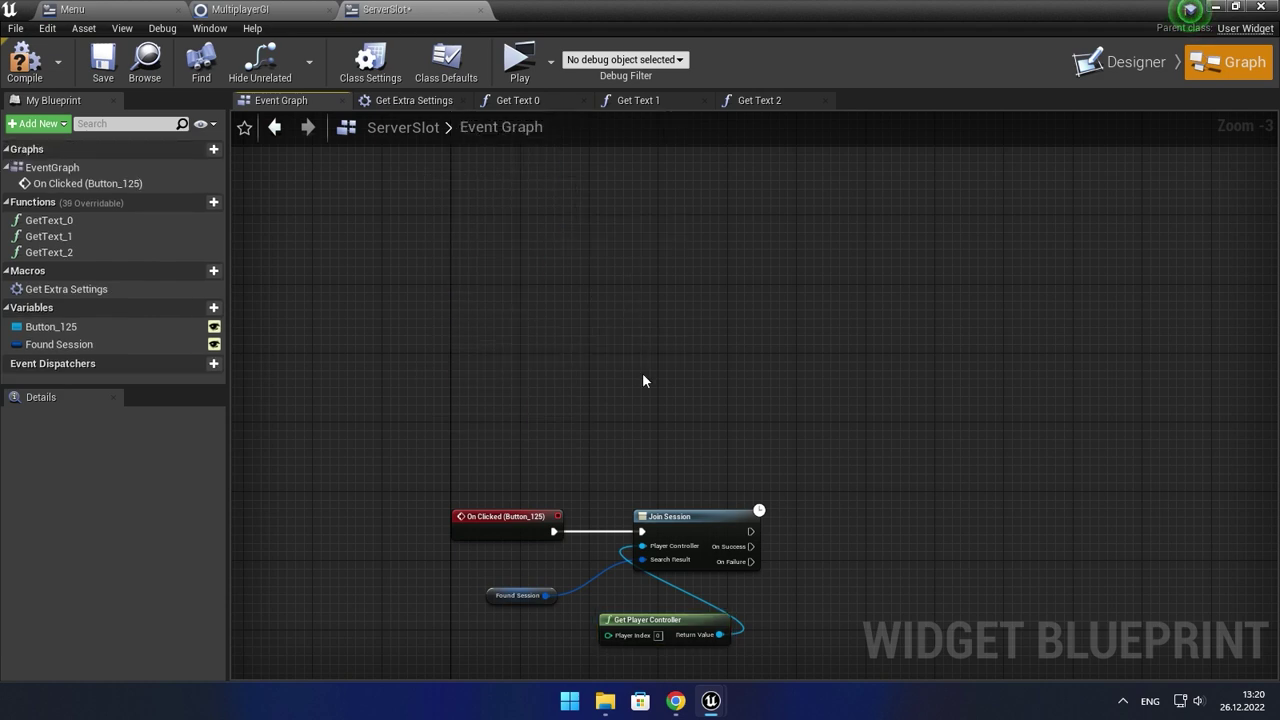
right_click_drag(508, 487, 464, 268)
scroll(464, 268, "up", 1)
- Wrap all nodes in a 'Join Session' comment, save ServerSlot, and go to the Menu widget
key("ctrl+a")
key("c")
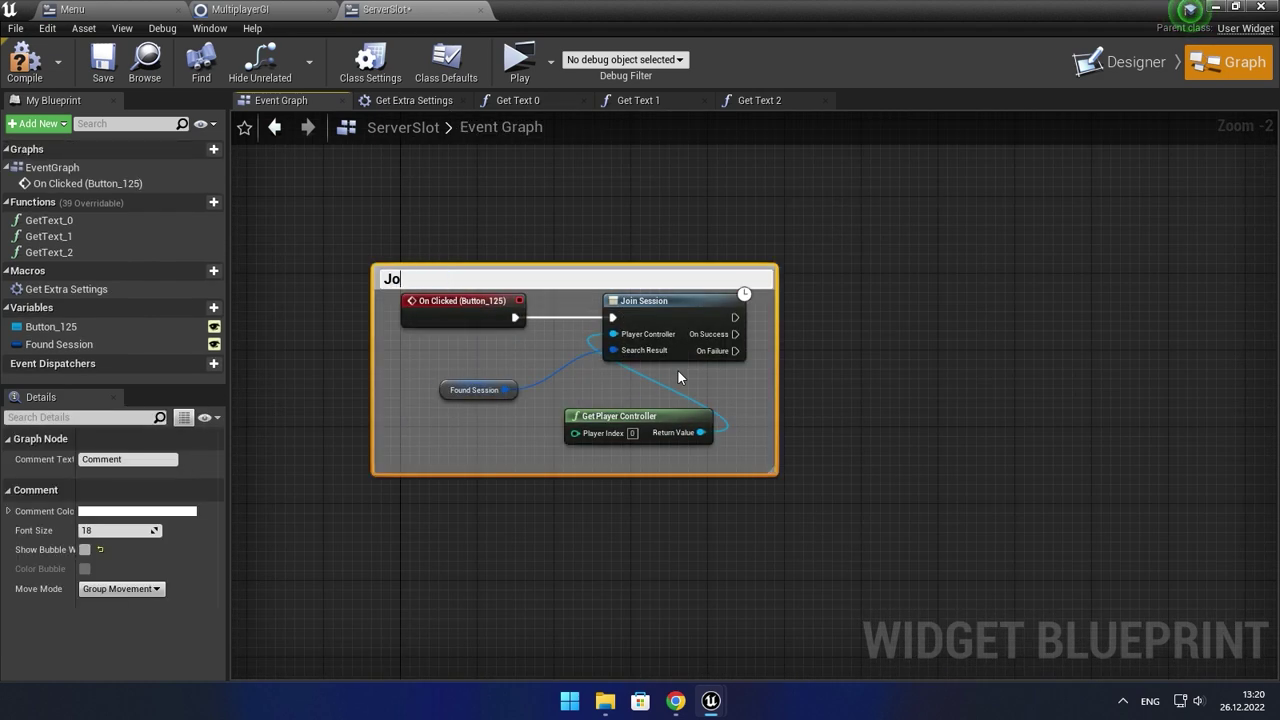
type("in Session")
key("Return")
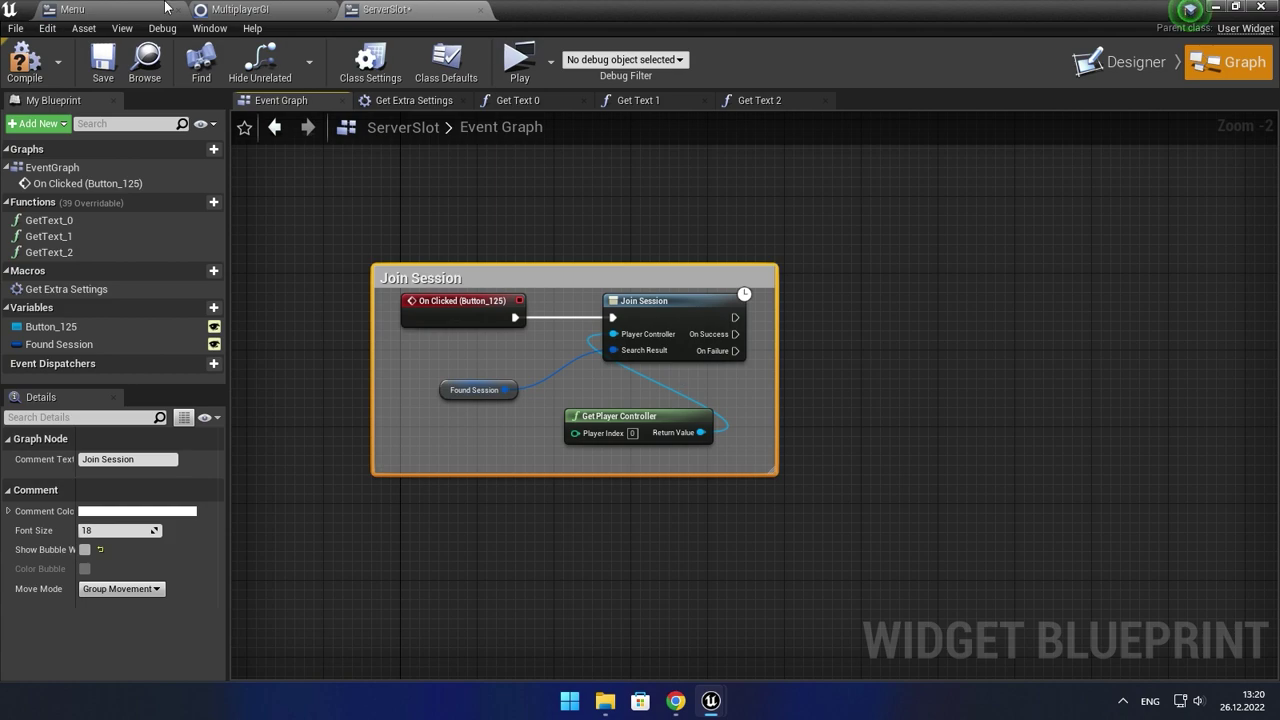
left_click(108, 55)
left_click(140, 12)
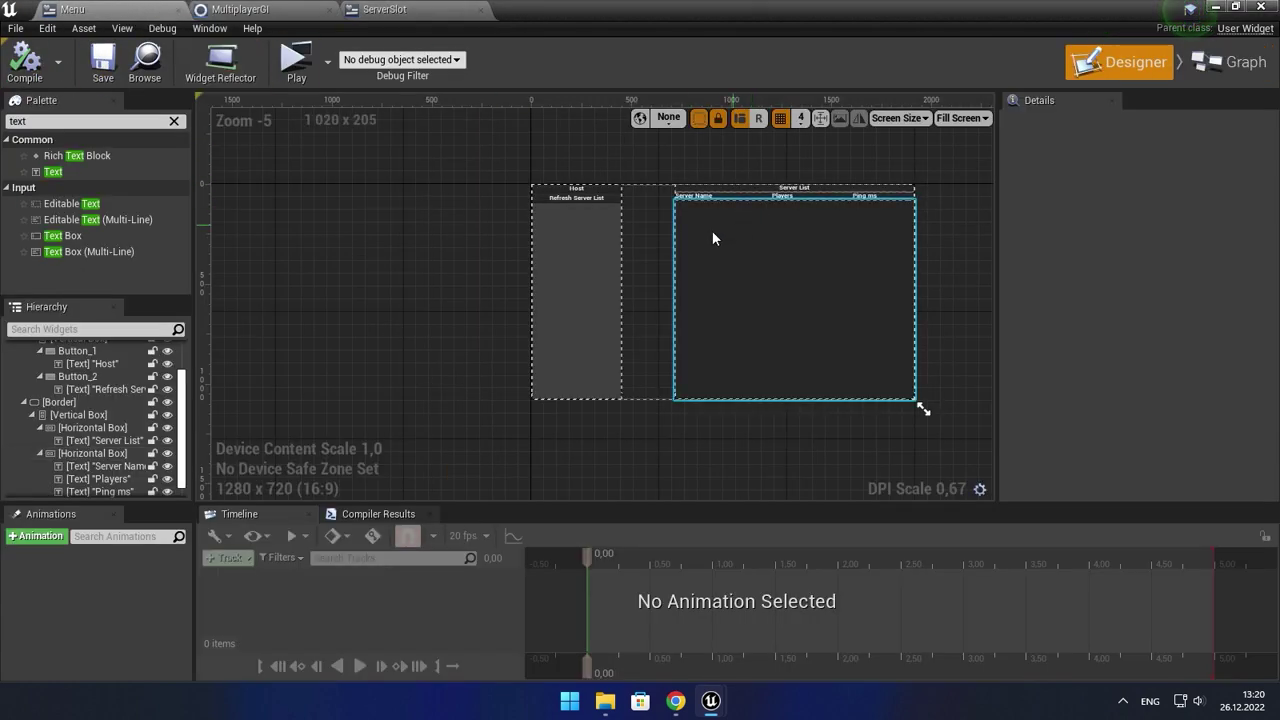
- Add an On Clicked event for the Refresh Server List button (Button_2)
scroll(560, 215, "up", 2)
left_click(645, 177)
scroll(1174, 406, "down", 5)
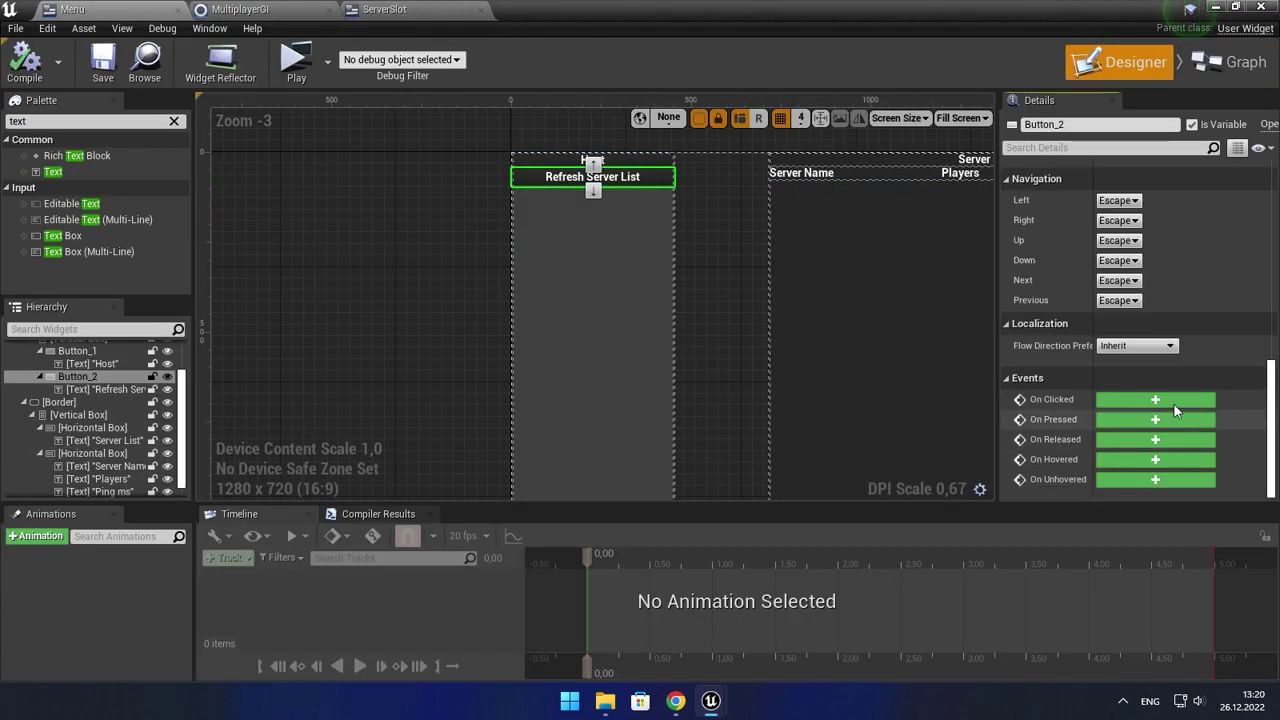
left_click(1168, 401)
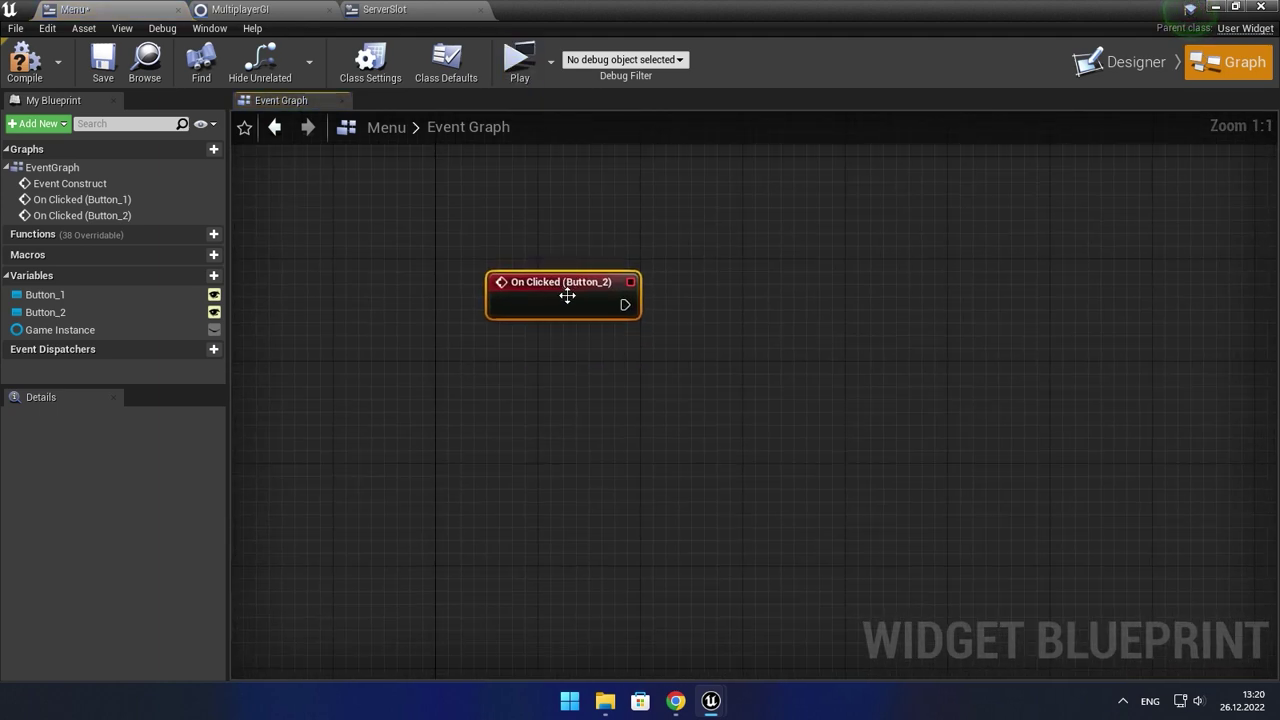
left_click_drag(567, 295, 580, 397)
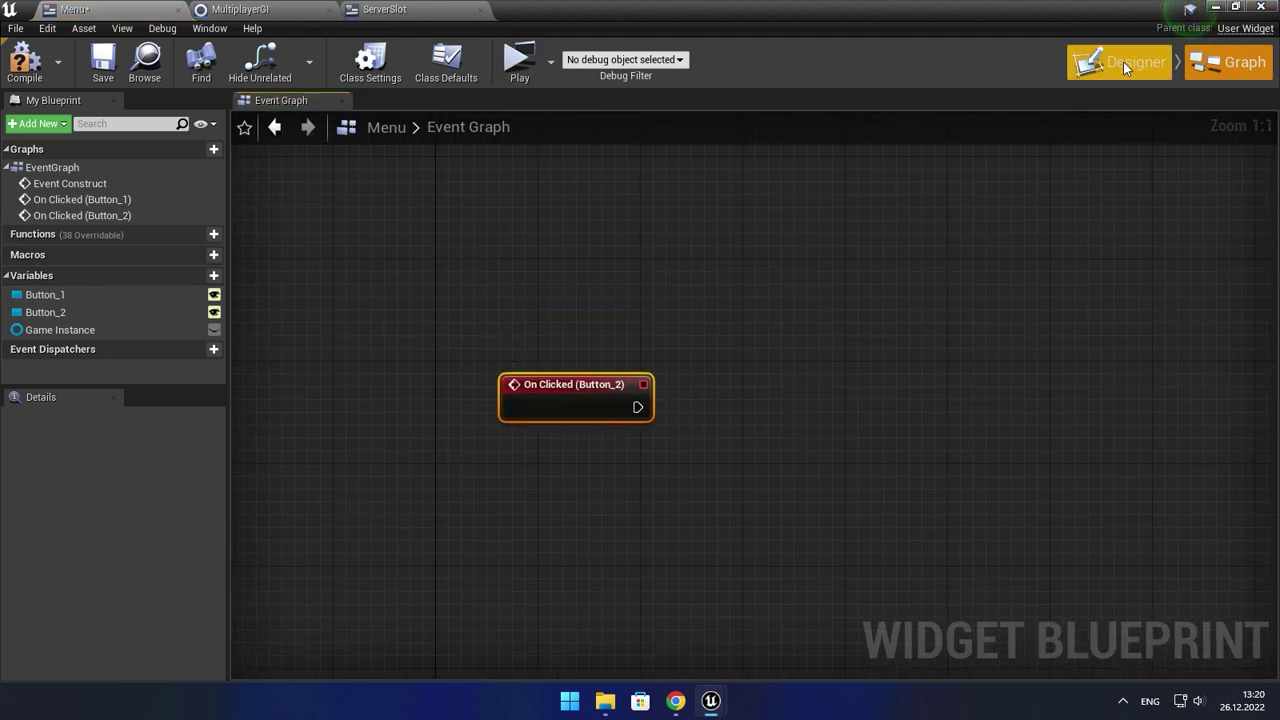
- Select the server list scroll box and pick its ServerList variable in the Menu event graph
left_click(1123, 61)
left_click(823, 281)
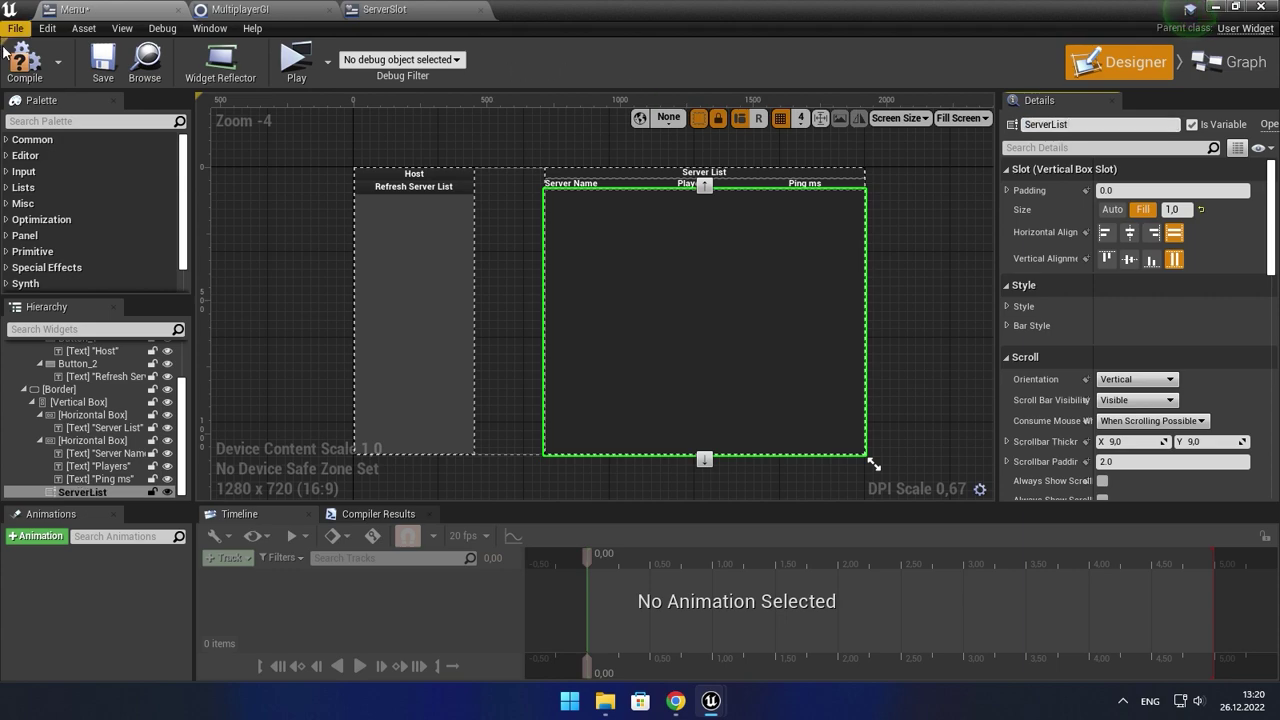
left_click(1230, 61)
left_click(69, 333)
- Run Clear Children on ServerList from the Button_2 click event
mouse_move(69, 333)
left_mouse_down("ctrl")
mouse_move(556, 477)
mouse_move(693, 448)
left_mouse_up("ctrl")
type("clear")
key("Return")
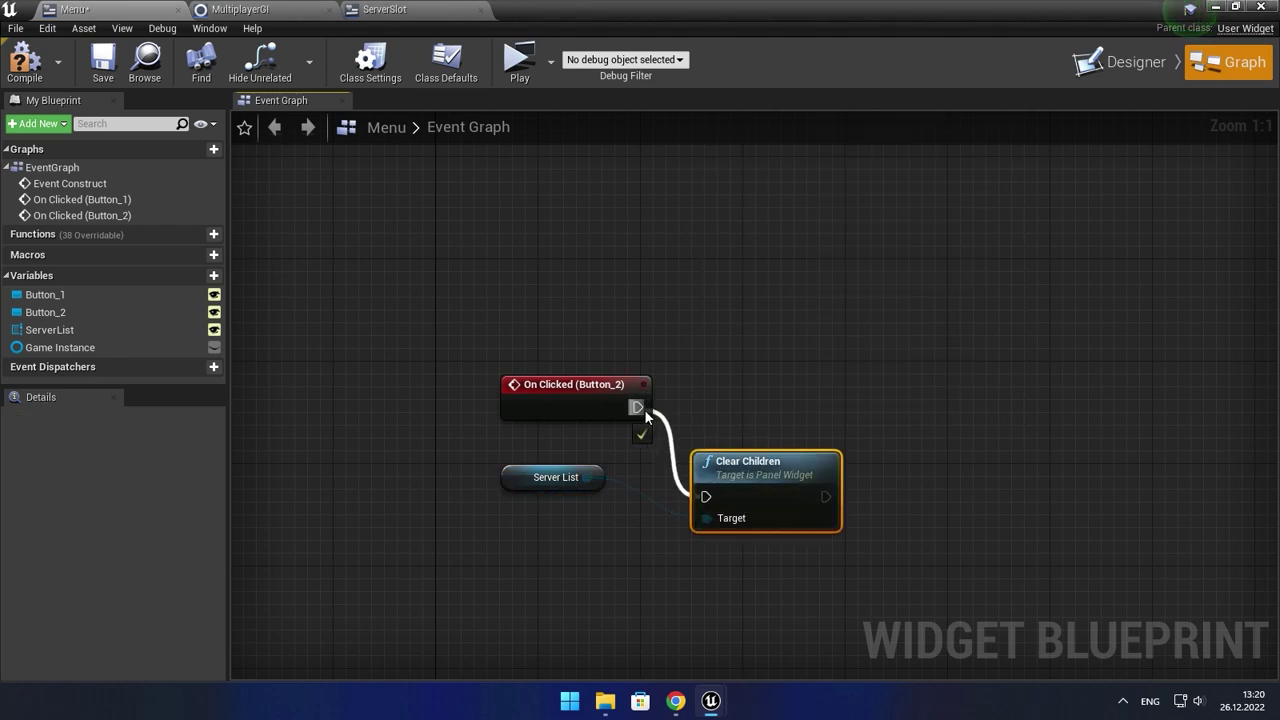
left_click_drag(645, 417, 638, 408)
left_click_drag(750, 461, 750, 371)
- Follow Clear Children with Find Sessions Advanced (777 max results) using Get Player Controller
left_click_drag(825, 407, 868, 391)
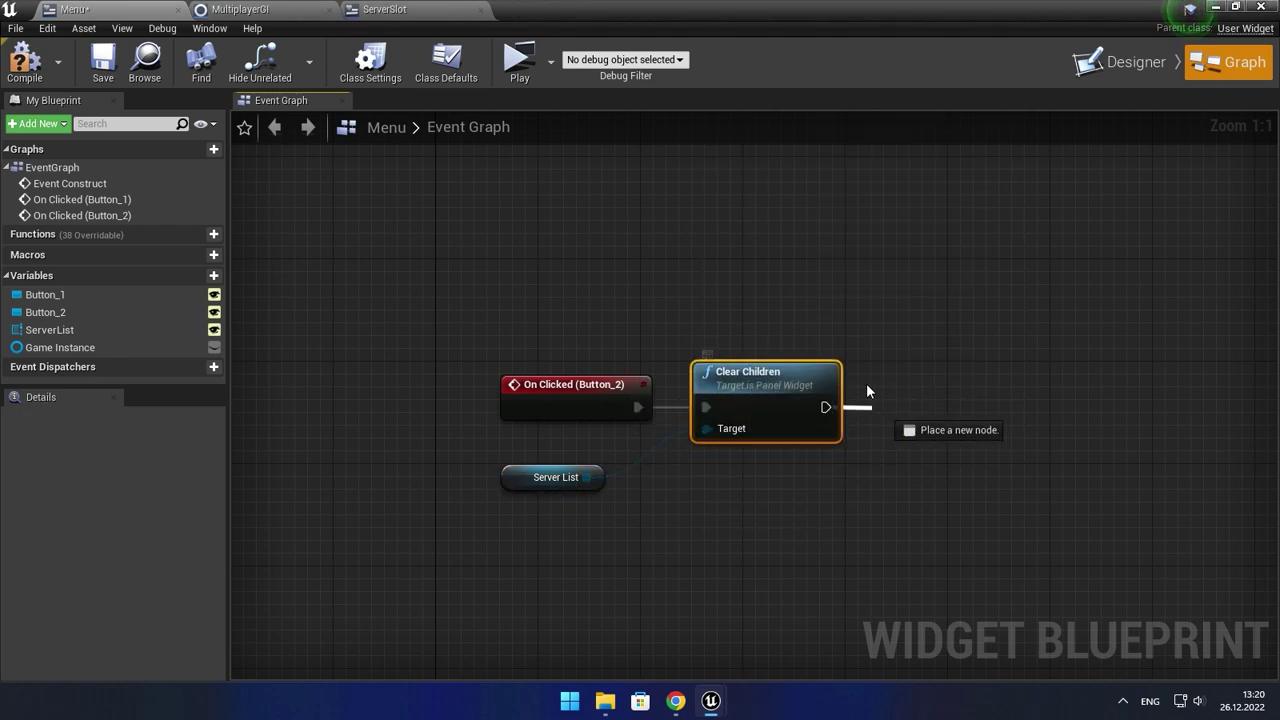
type("find sess")
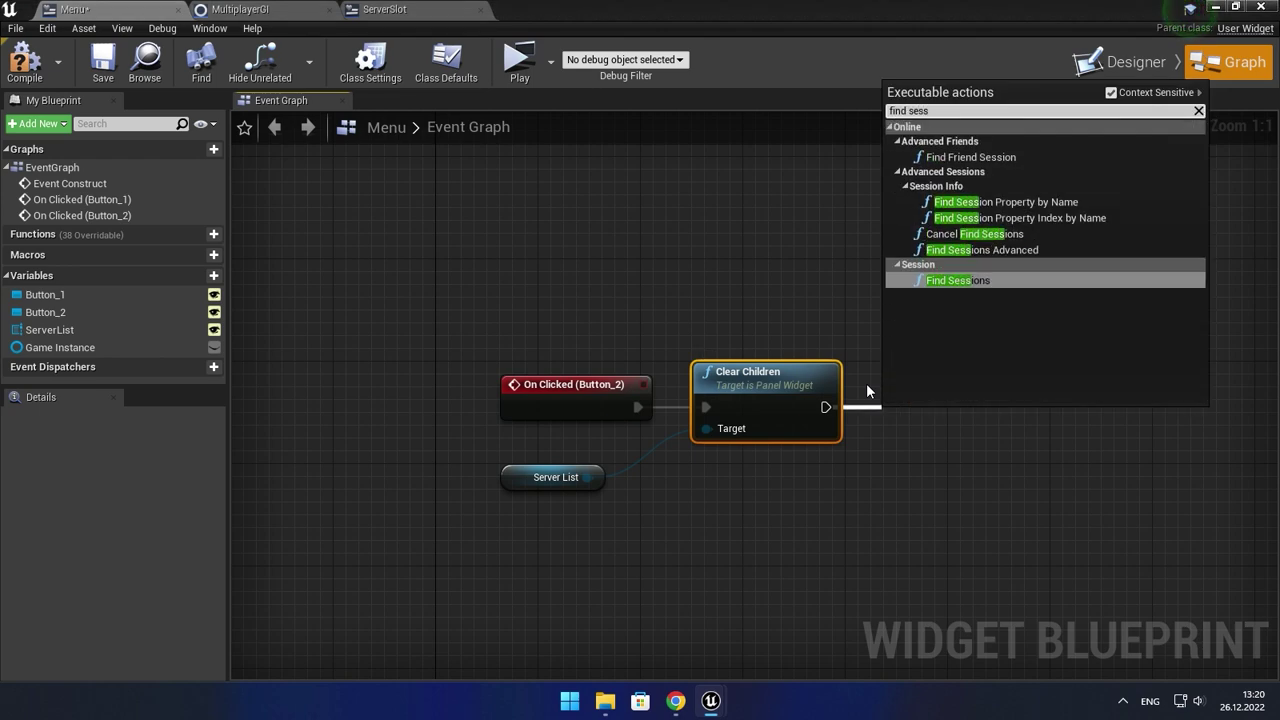
key("Up")
key("Up")
key("Return")
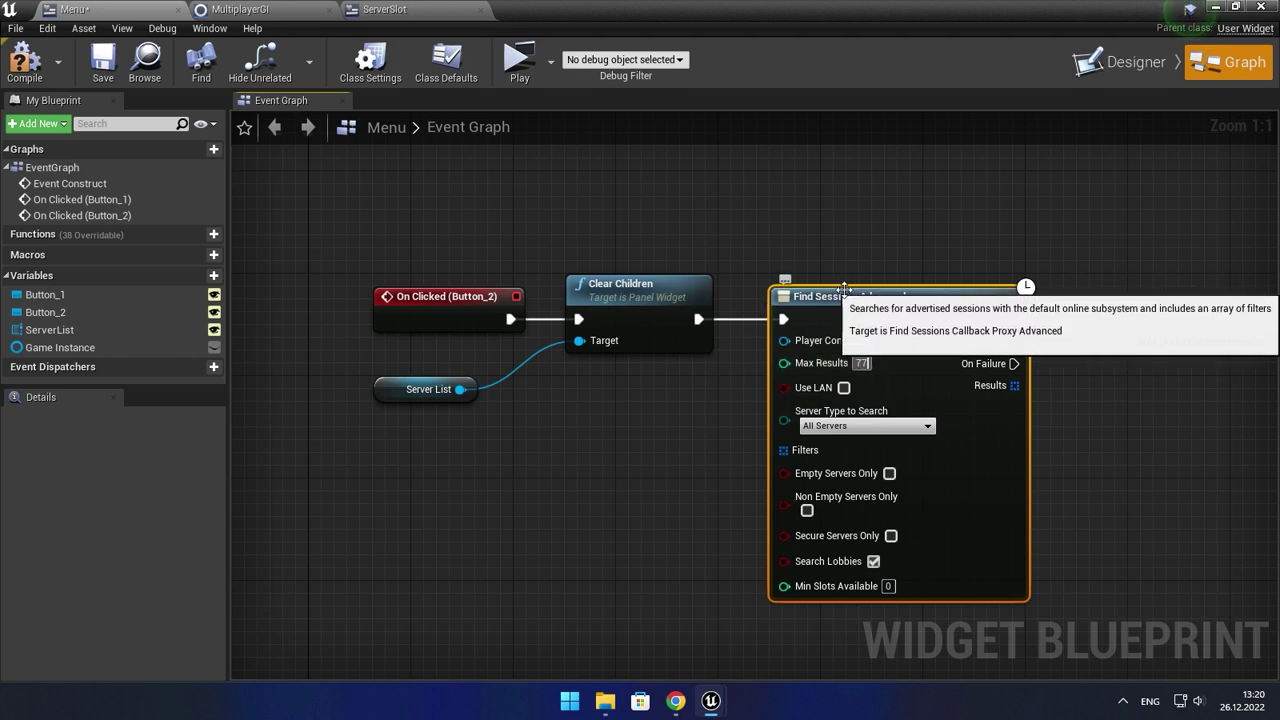
left_click_drag(784, 341, 487, 448)
type("get")
left_click(556, 196)
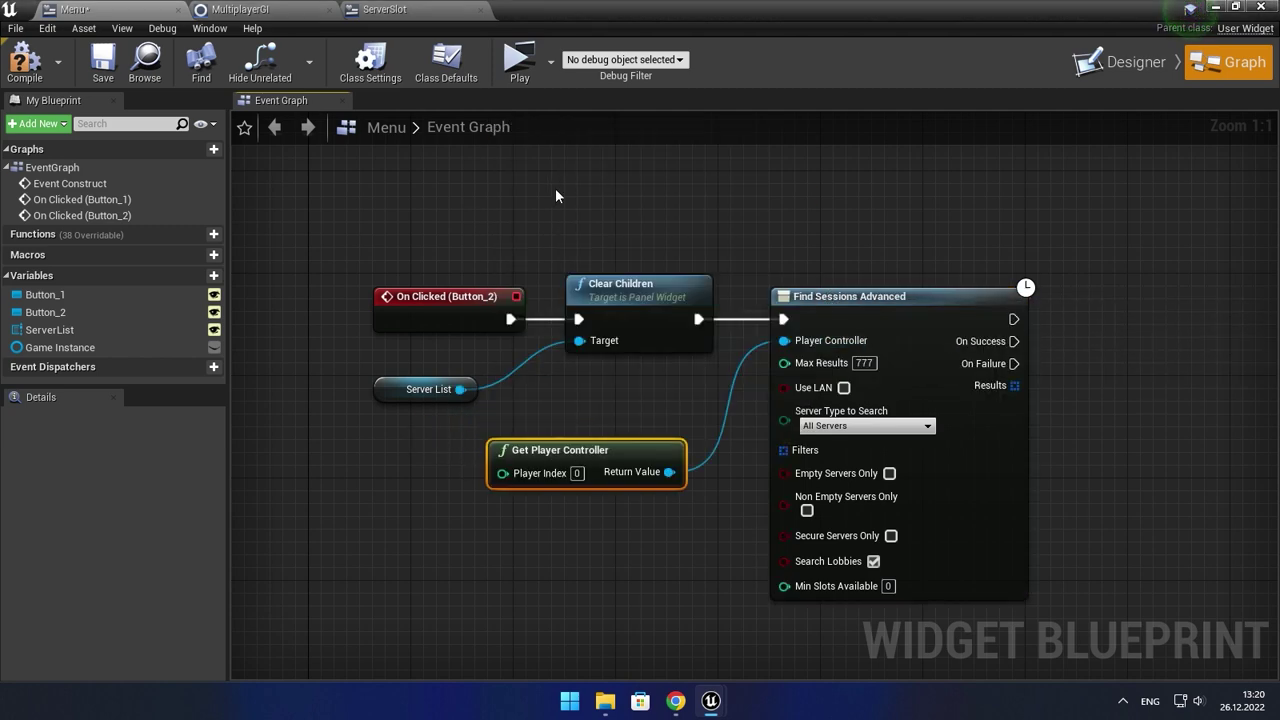
right_click_drag(1032, 376, 739, 348)
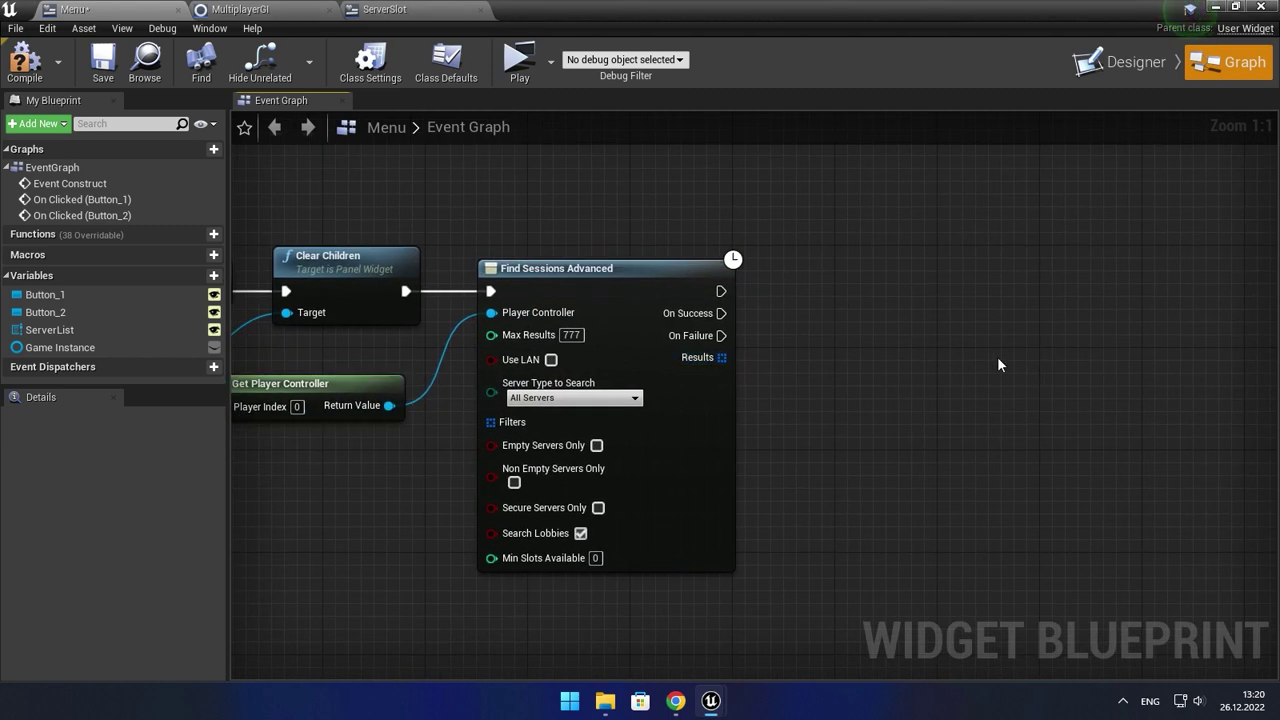
left_click_drag(719, 357, 768, 330)
- Add a For Each Loop with Break over the search Results, run when the search succeeds
type("for")
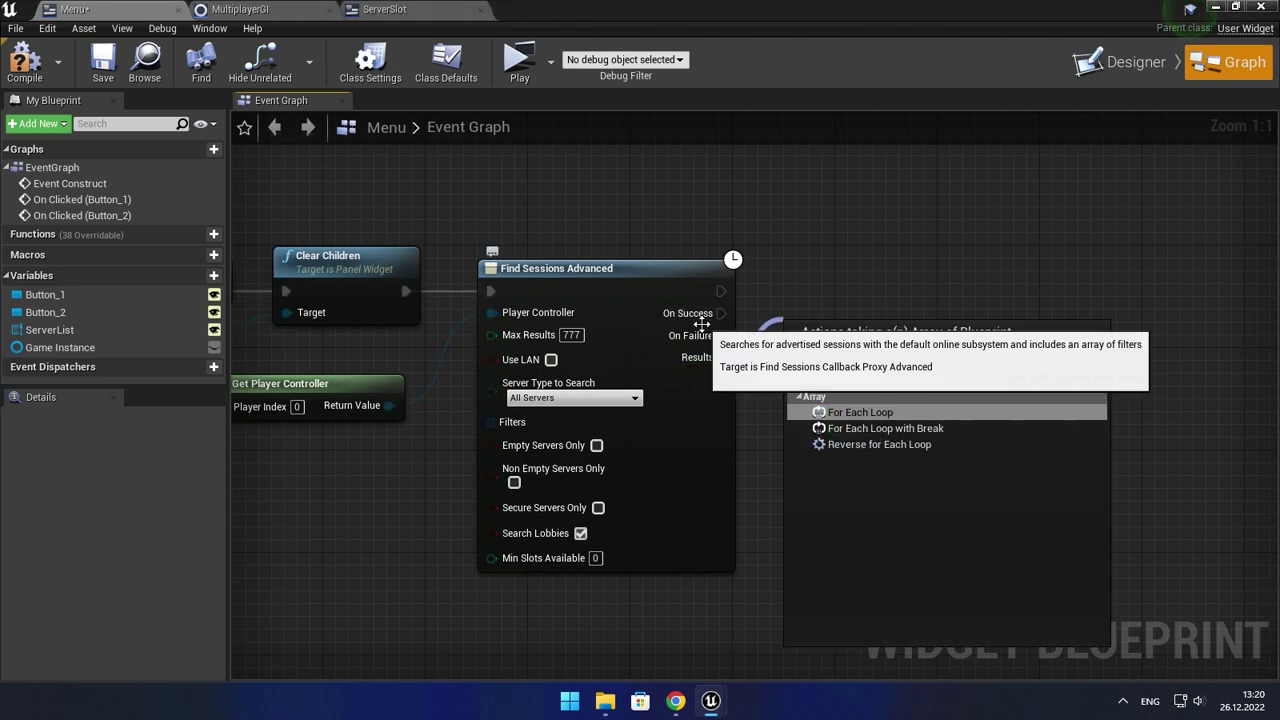
key("Down")
key("Down")
key("Up")
key("Return")
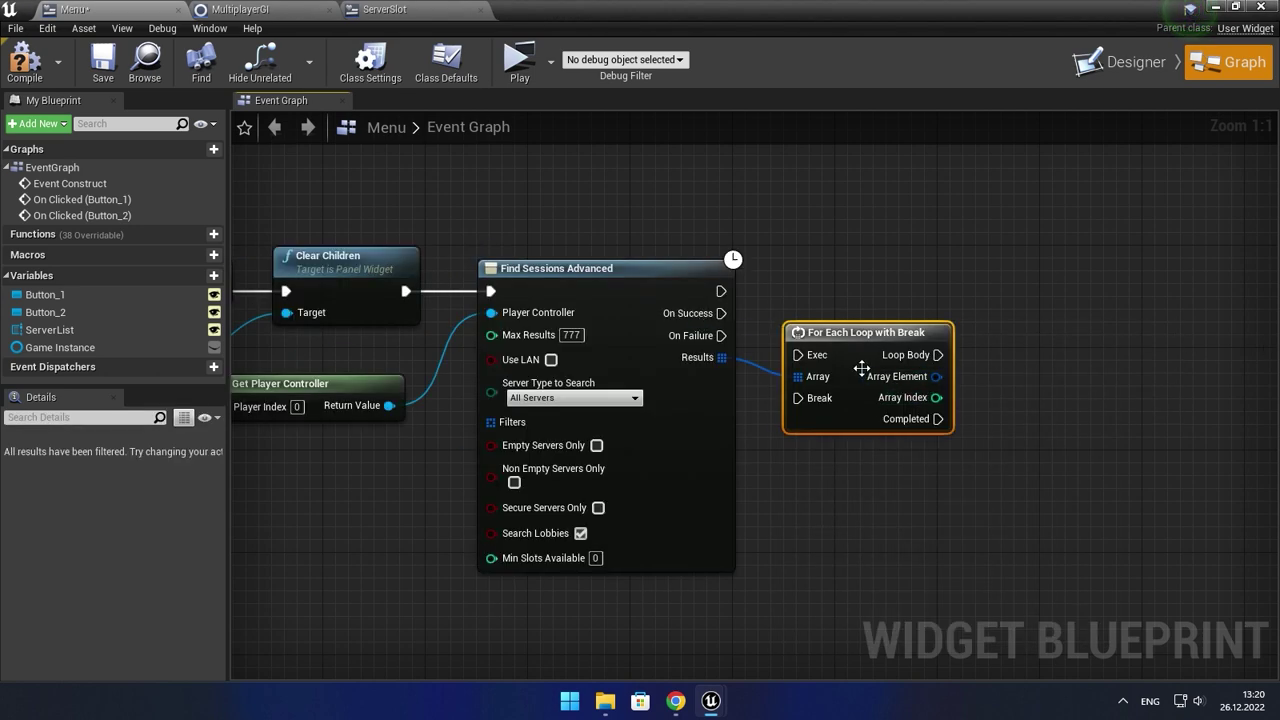
left_click_drag(799, 355, 817, 365)
left_click_drag(715, 318, 720, 313)
left_click_drag(924, 347, 911, 309)
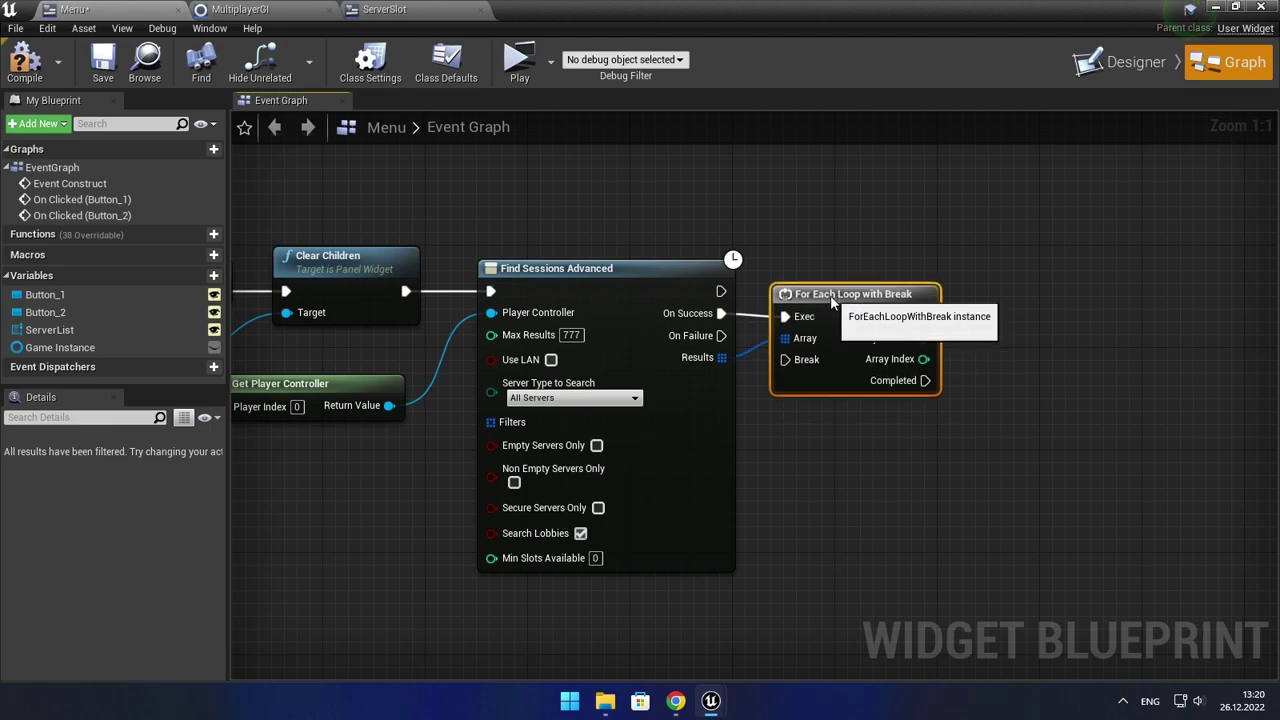
- In the loop body, create a ServerSlot widget with Found Session set to the Array Element
right_click_drag(911, 309, 632, 303)
left_click_drag(686, 308, 717, 303)
type("create widget")
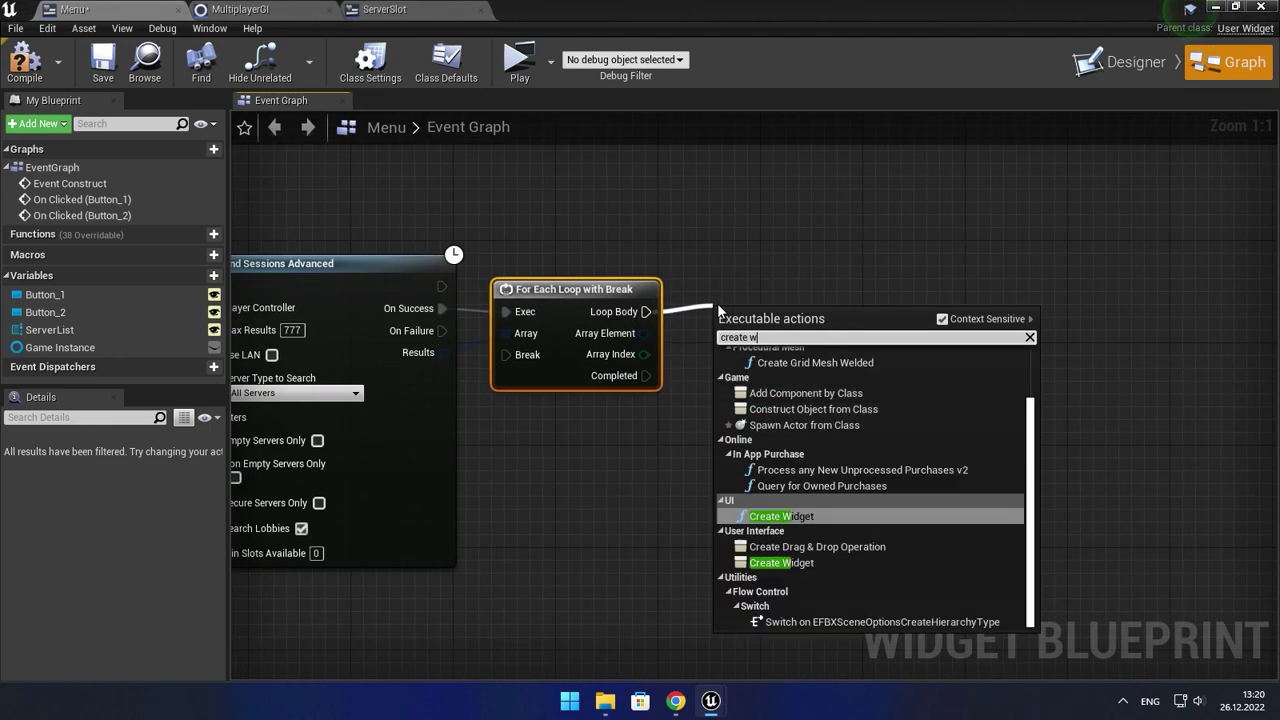
key("Return")
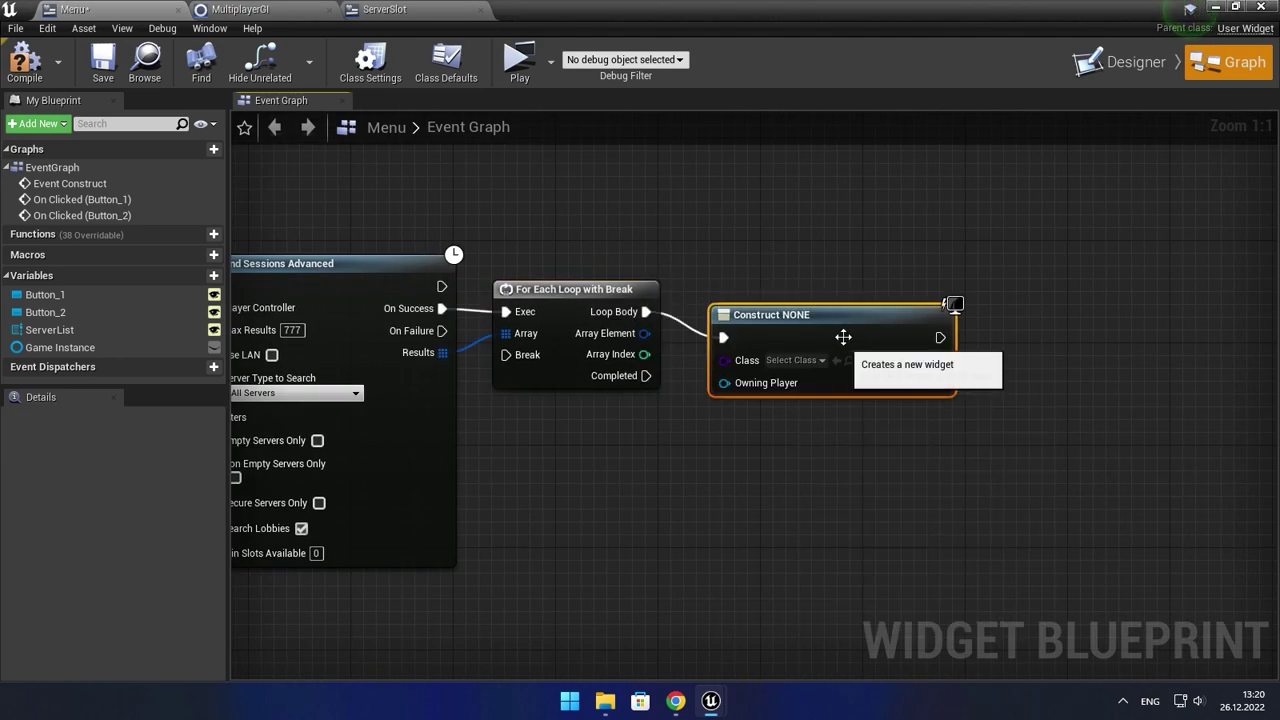
left_click(829, 336)
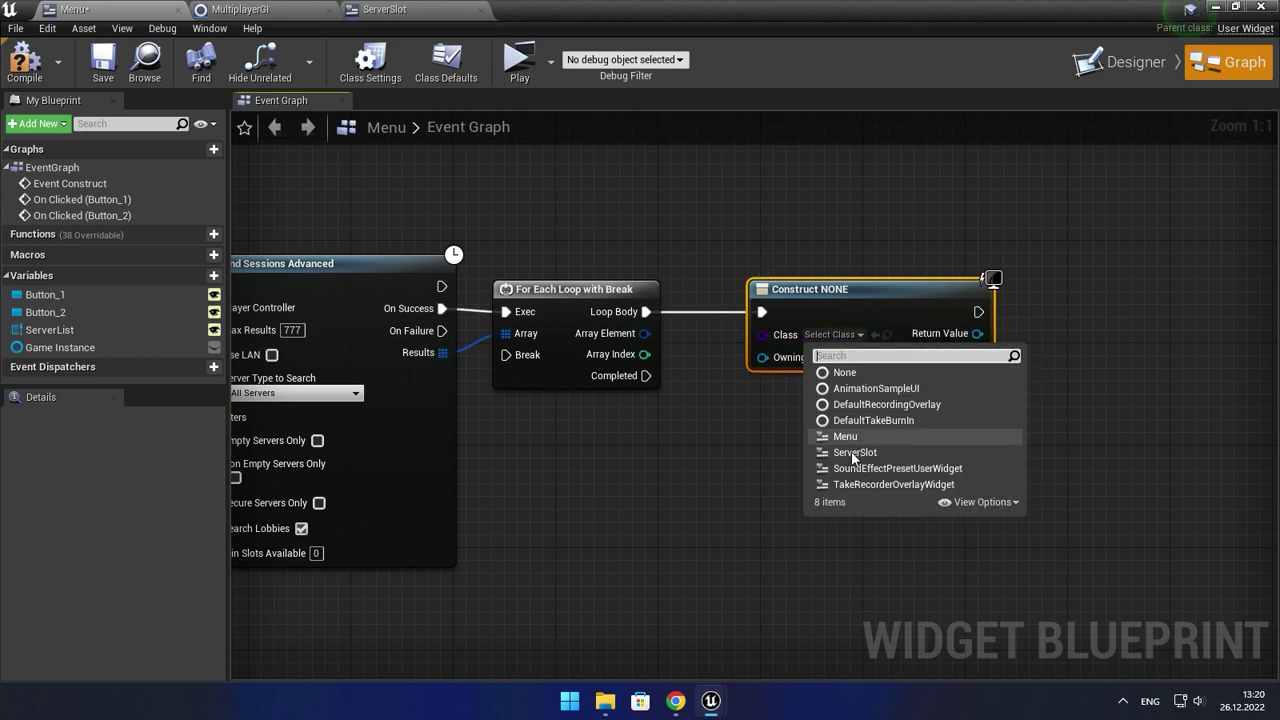
left_click(850, 451)
left_click_drag(603, 338, 604, 334)
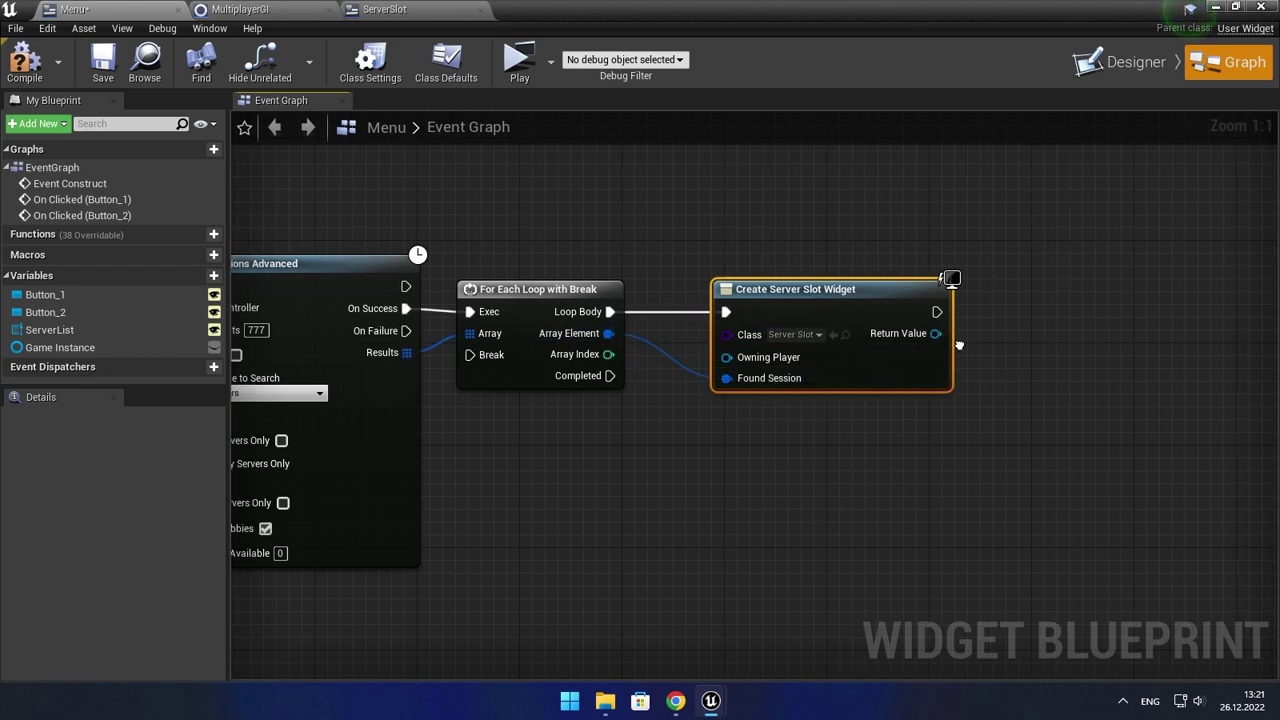
right_click_drag(953, 316, 725, 316)
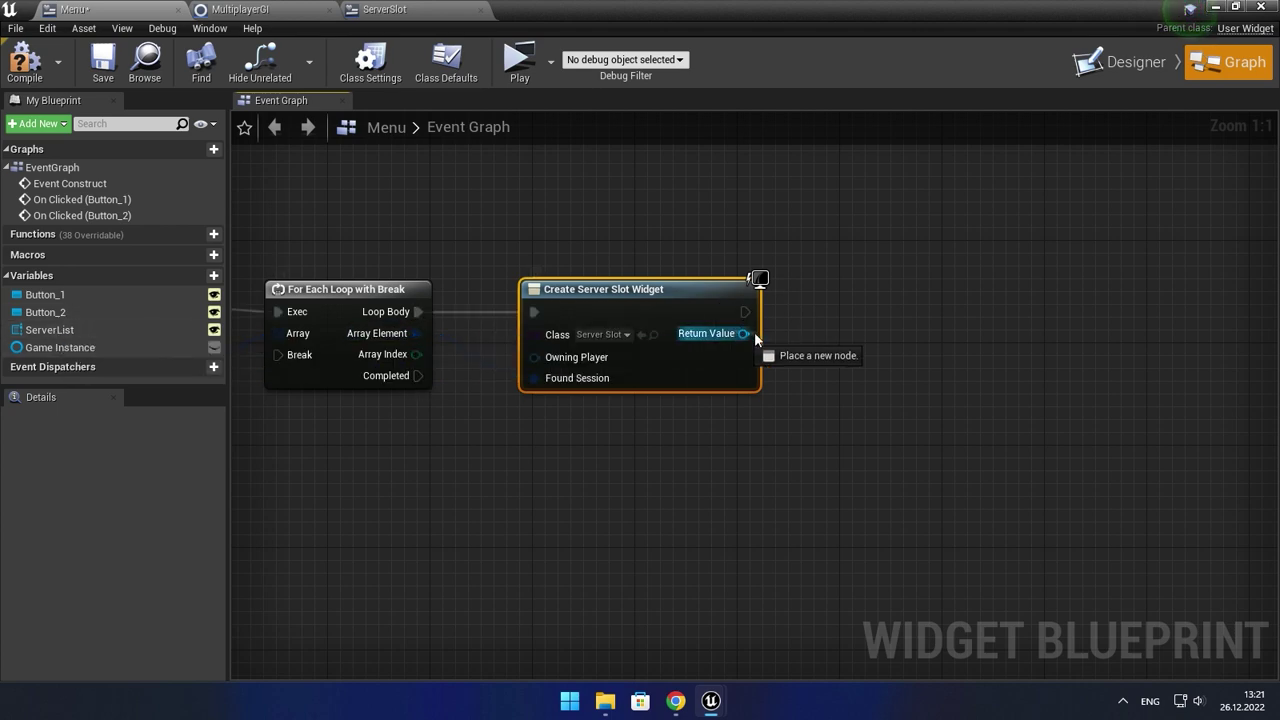
- Add each new slot widget to ServerList using an Add Child node
left_click_drag(741, 333, 816, 323)
type("add ch")
mouse_move(72, 338)
left_mouse_down("ctrl")
mouse_move(640, 228)
mouse_move(842, 316)
left_mouse_up("ctrl")
type("add c")
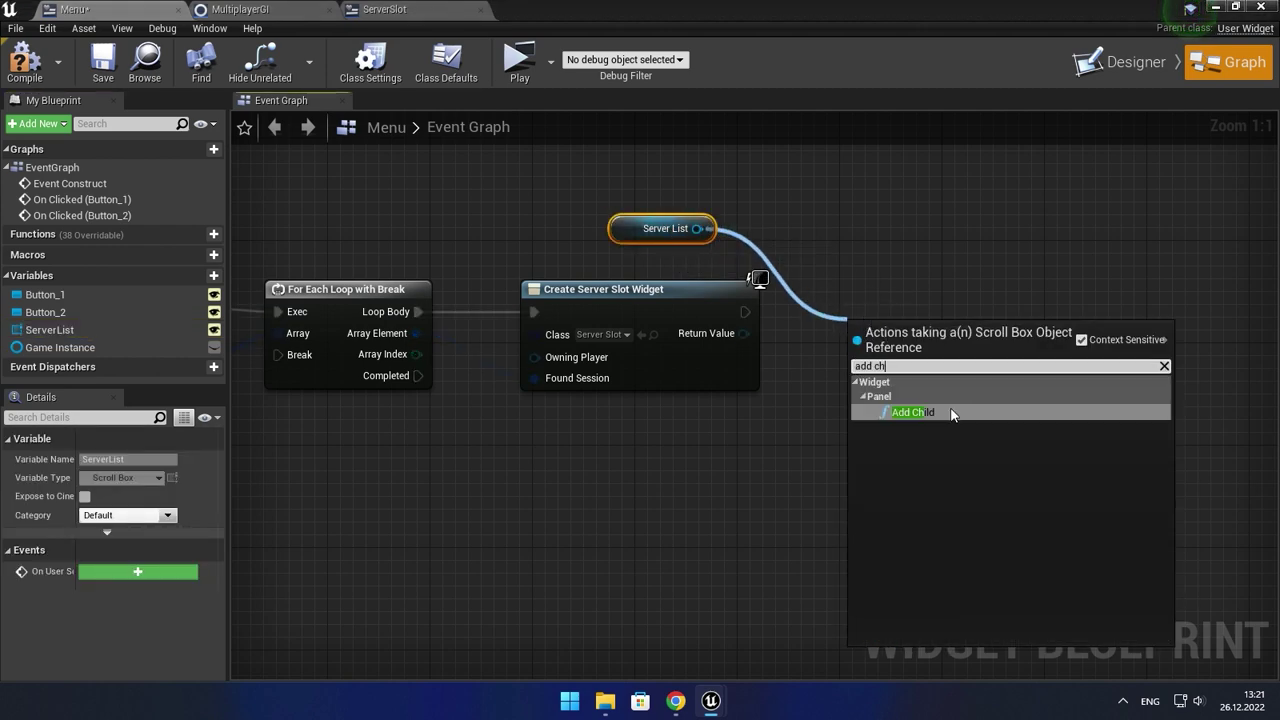
key("Return")
left_click_drag(745, 311, 828, 324)
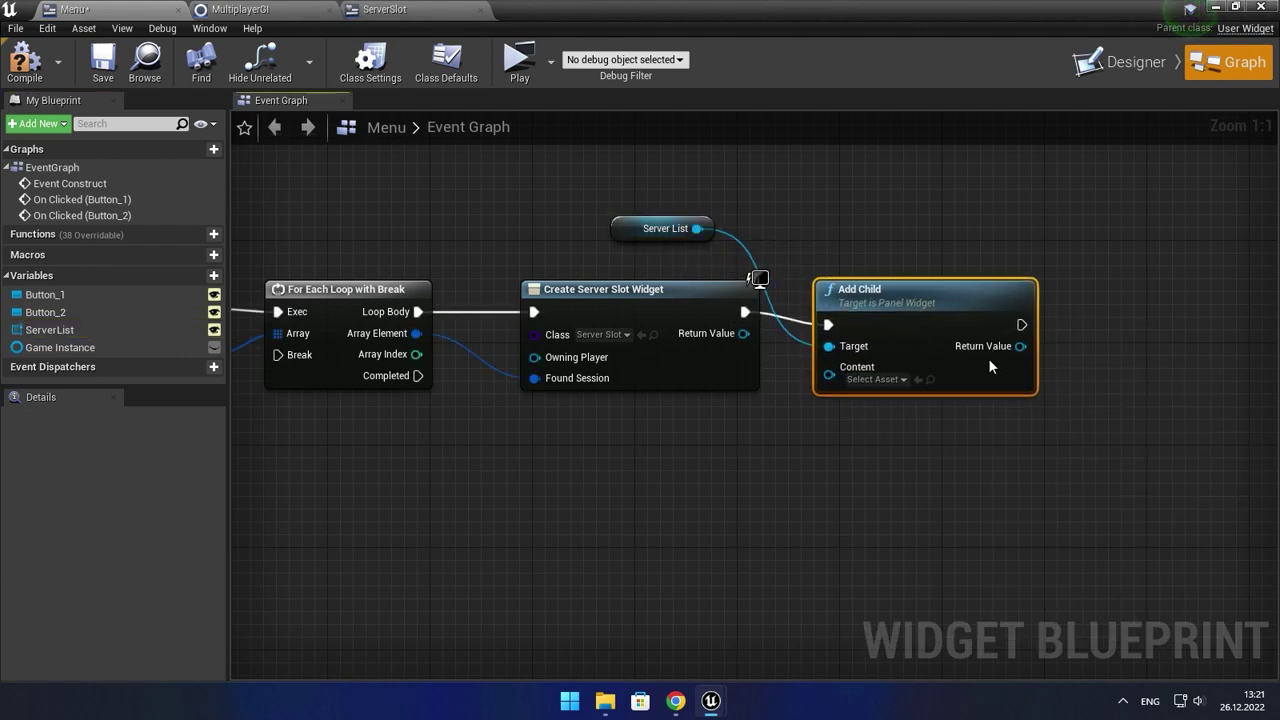
left_click_drag(829, 374, 743, 333)
- Wire Add Child's output back to the loop's Break, routed through two bend points
right_click_drag(970, 326, 1088, 323)
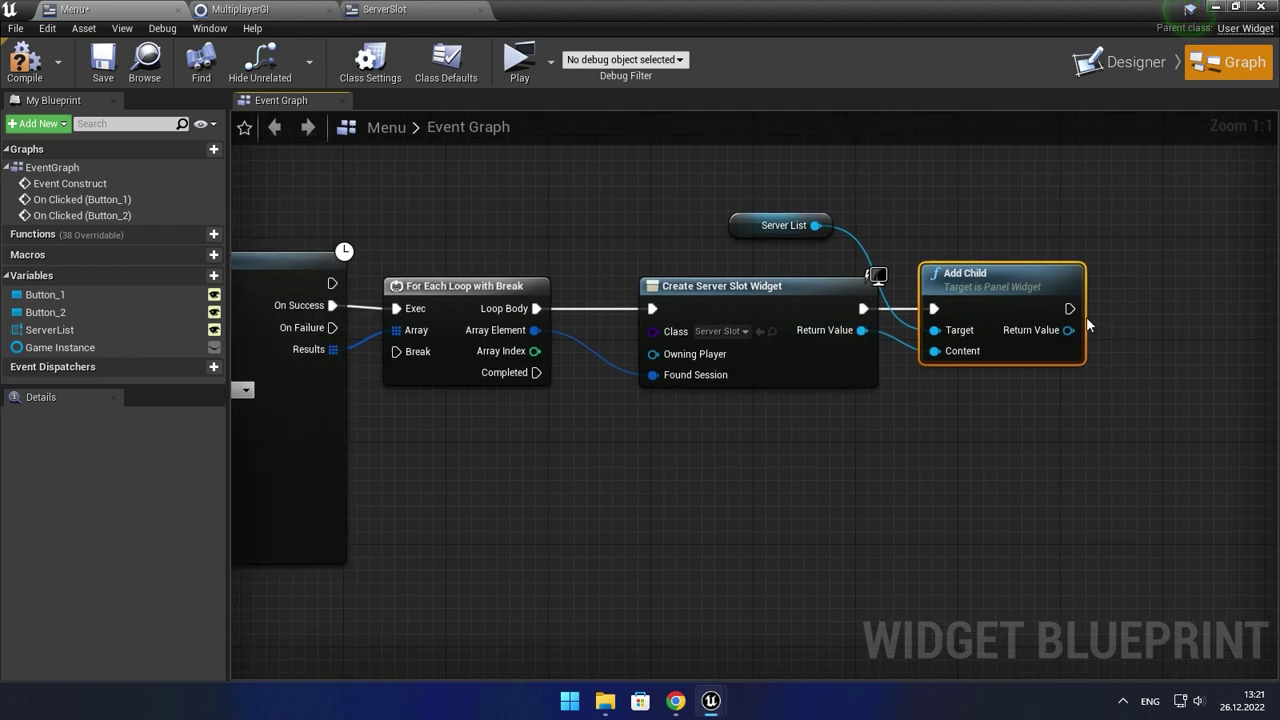
mouse_move(1069, 308)
left_mouse_down()
mouse_move(376, 338)
mouse_move(397, 351)
left_mouse_up()
double_click(566, 340)
left_click_drag(566, 338, 386, 220)
double_click(920, 272)
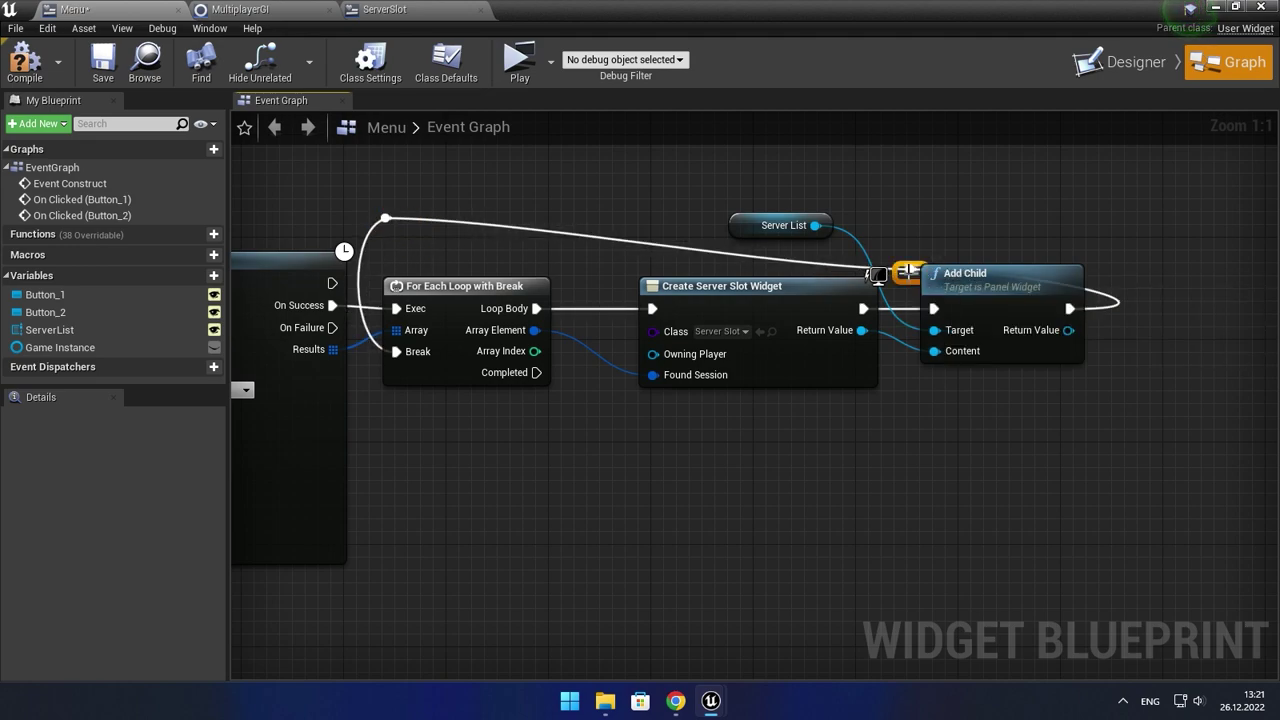
mouse_move(920, 272)
left_mouse_down()
mouse_move(1066, 221)
mouse_move(1097, 232)
left_mouse_up()
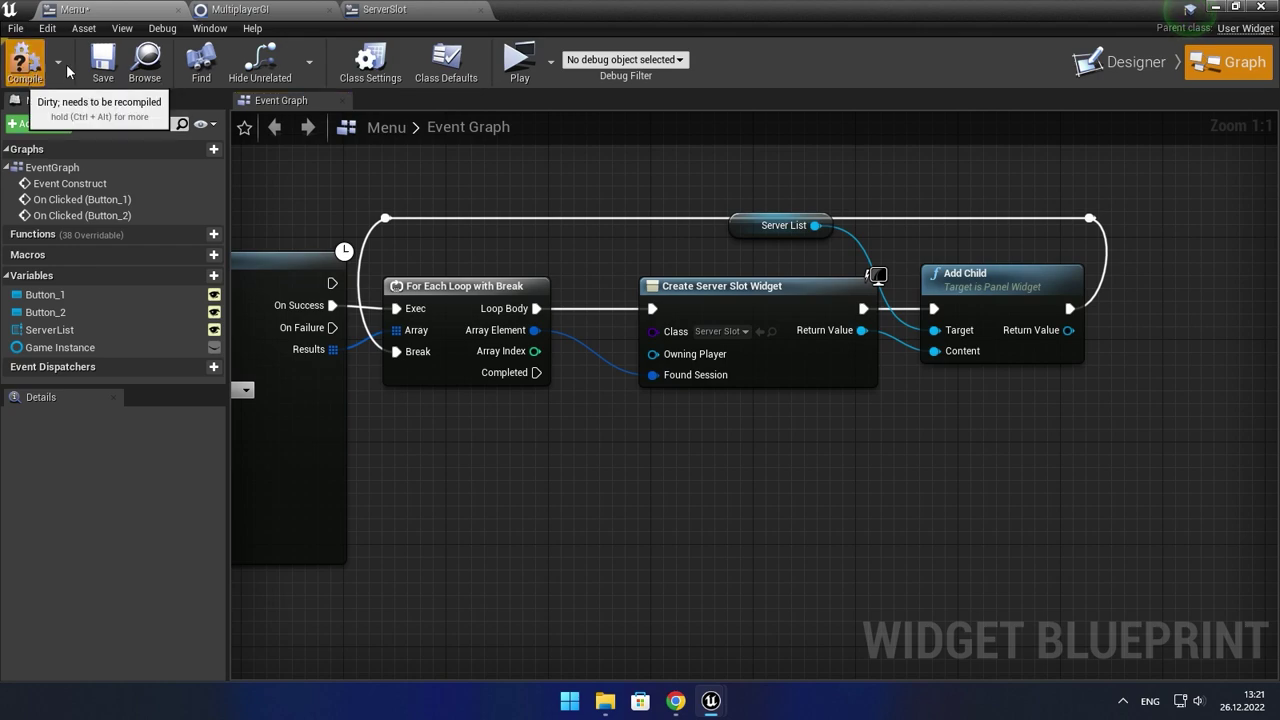
- Wrap all the session-search nodes in a comment titled 'Find Sessions'
key("ctrl+s")
scroll(449, 320, "down", 4)
scroll(445, 305, "down", 2)
scroll(445, 305, "up", 2)
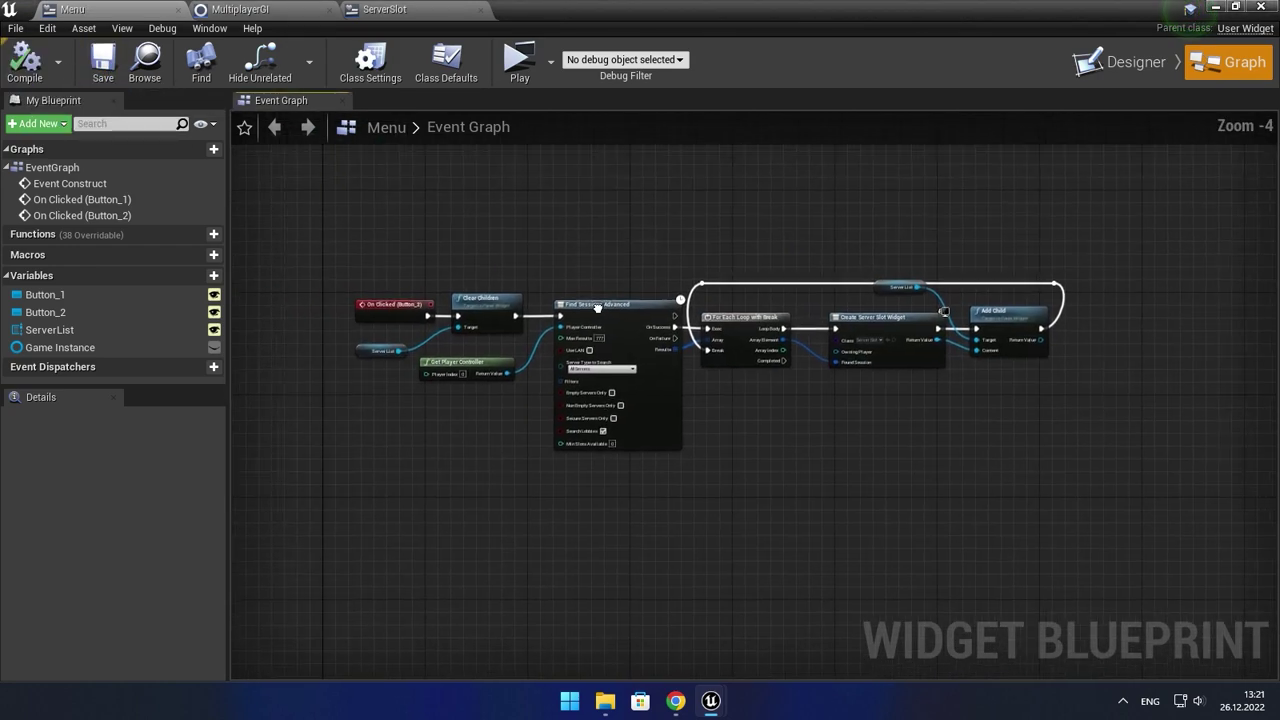
left_click_drag(353, 242, 952, 501)
left_click_drag(1147, 514, 1147, 514)
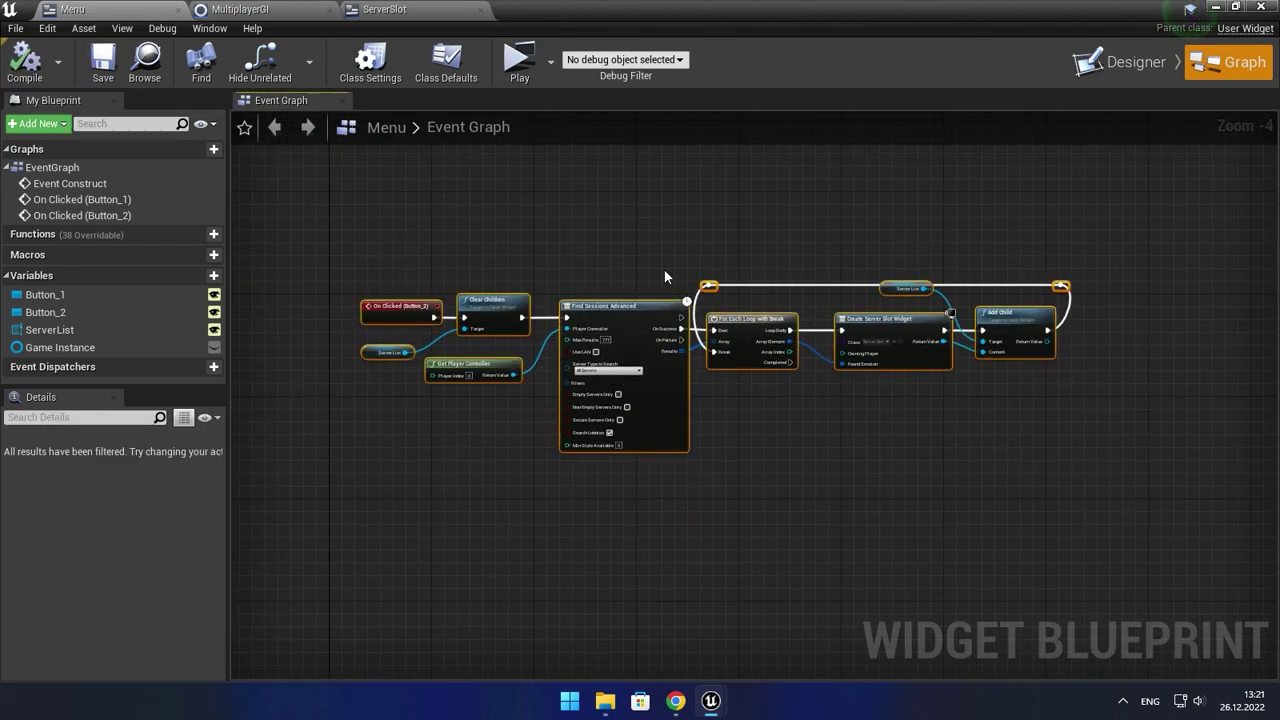
key("c")
type("Find Sessi")
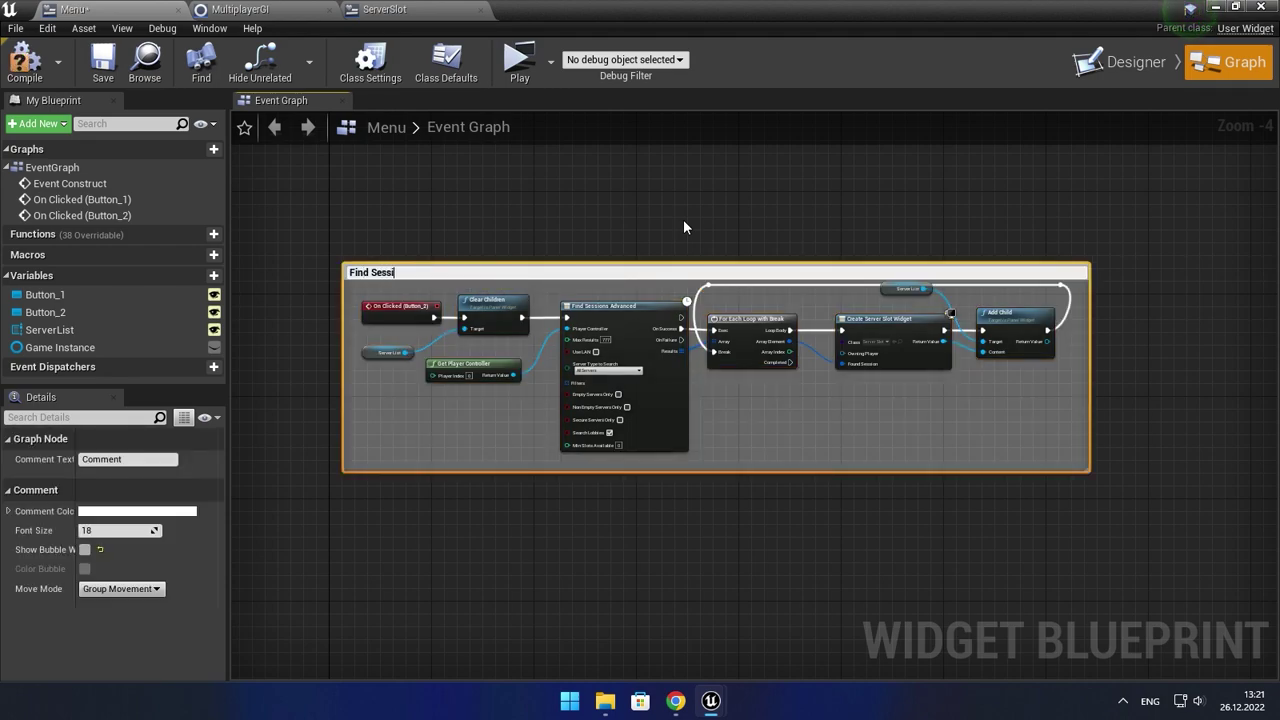
type("ons")
key("Return")
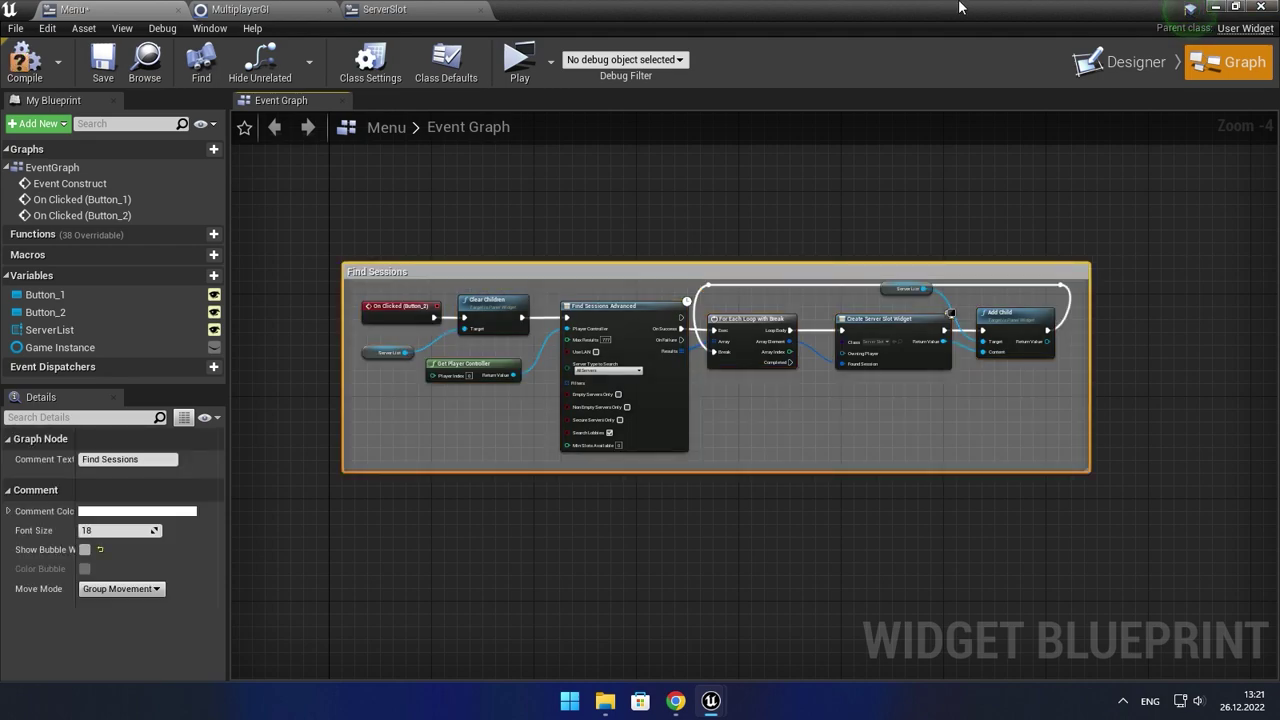
- Save the Menu widget and return to its Designer view
left_click(103, 62)
scroll(743, 434, "down", 3)
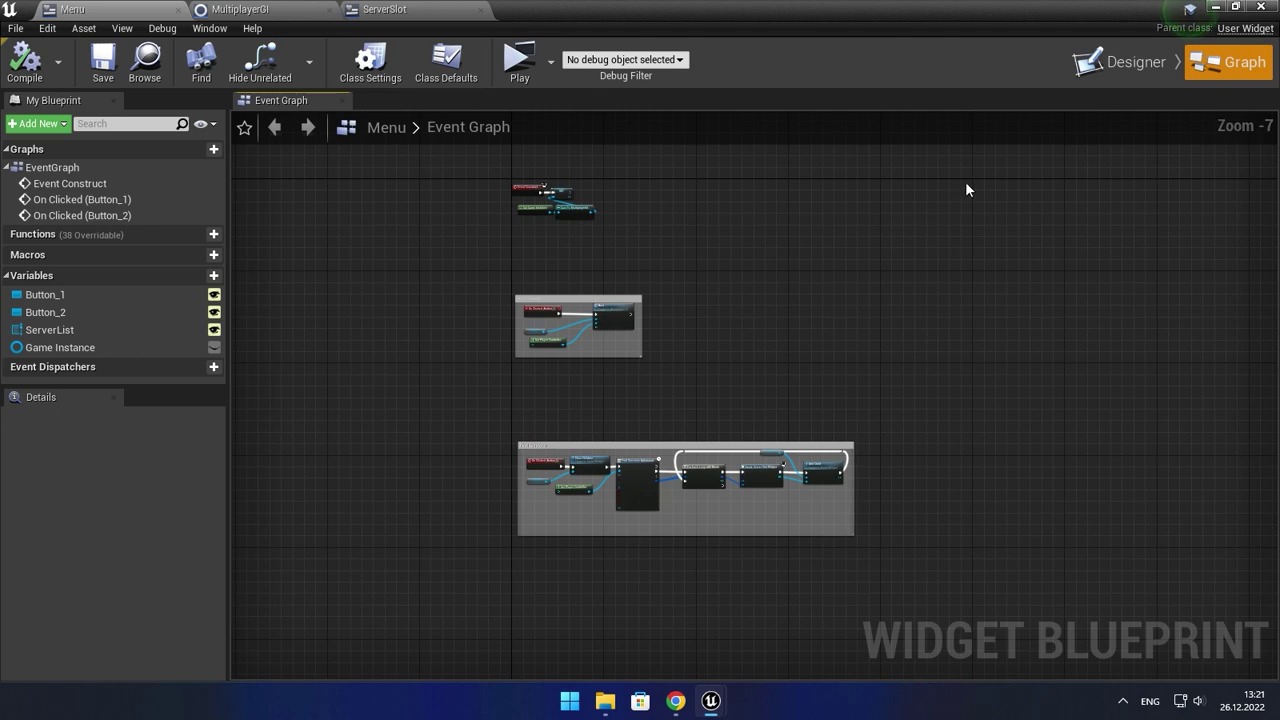
scroll(572, 185, "up", 5)
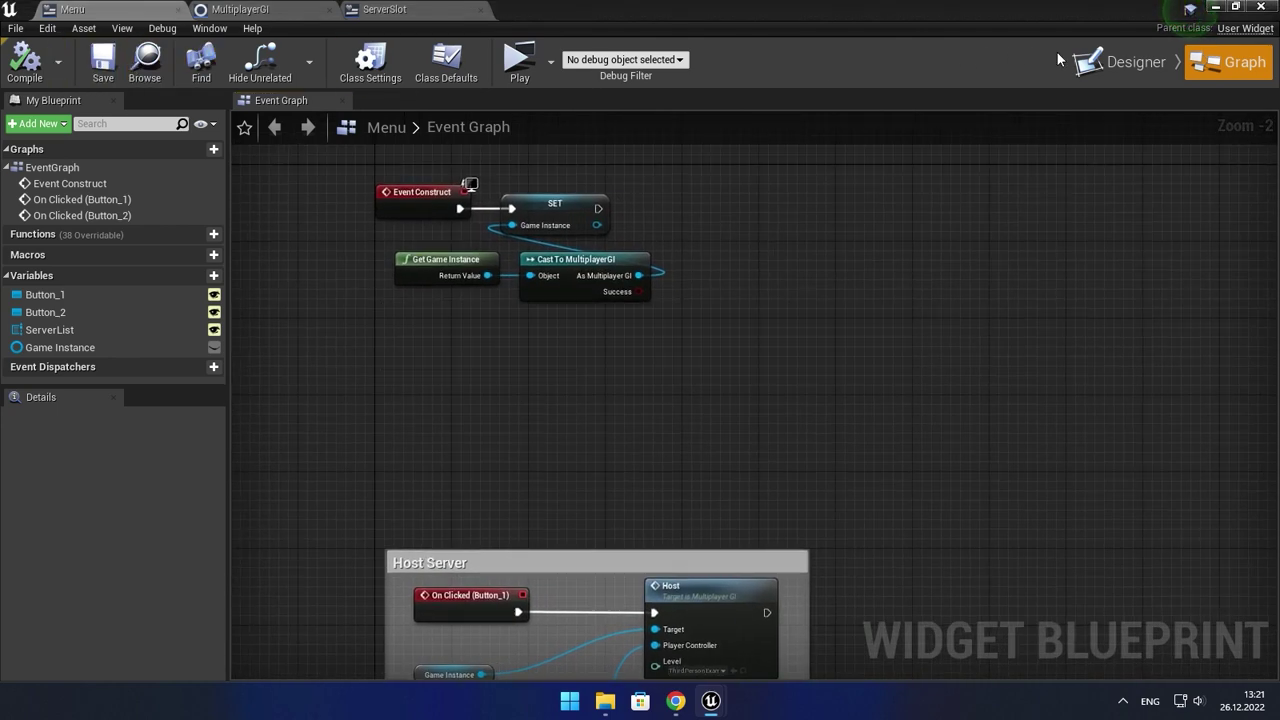
left_click(1136, 60)
- Check the play options' player count, then open the MainMenu Level Blueprint
scroll(647, 242, "up", 5)
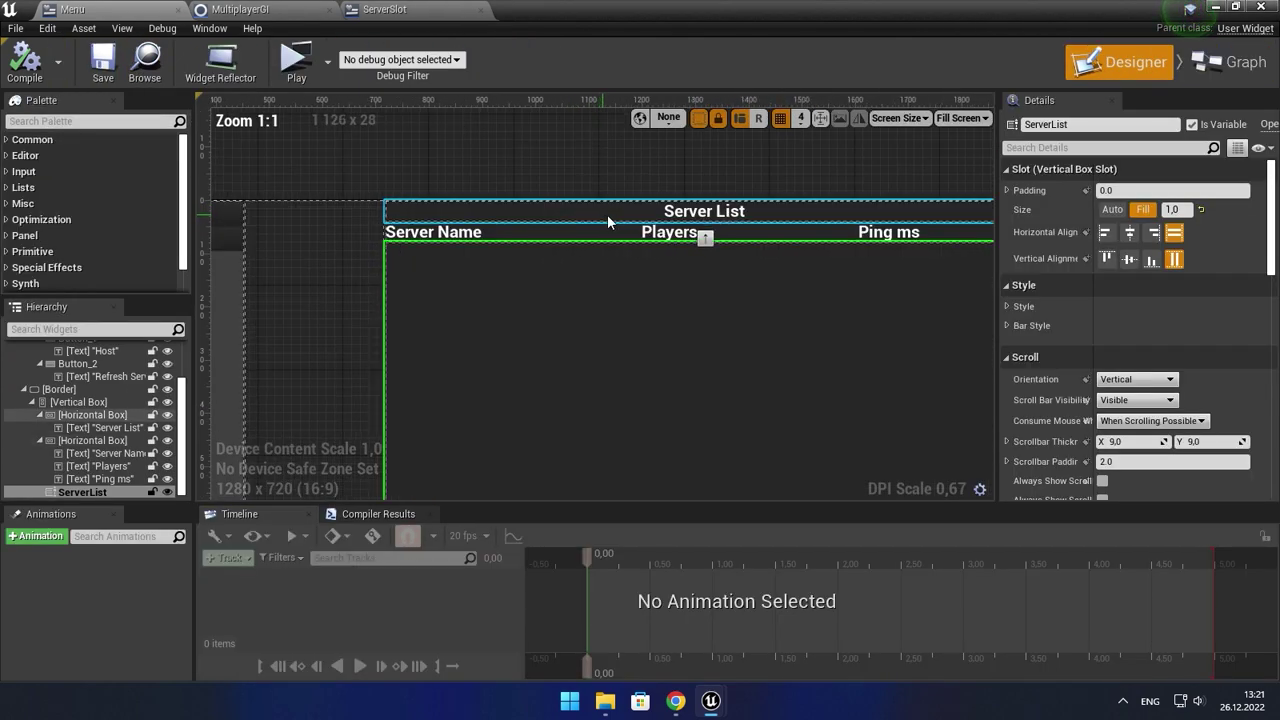
left_click(327, 66)
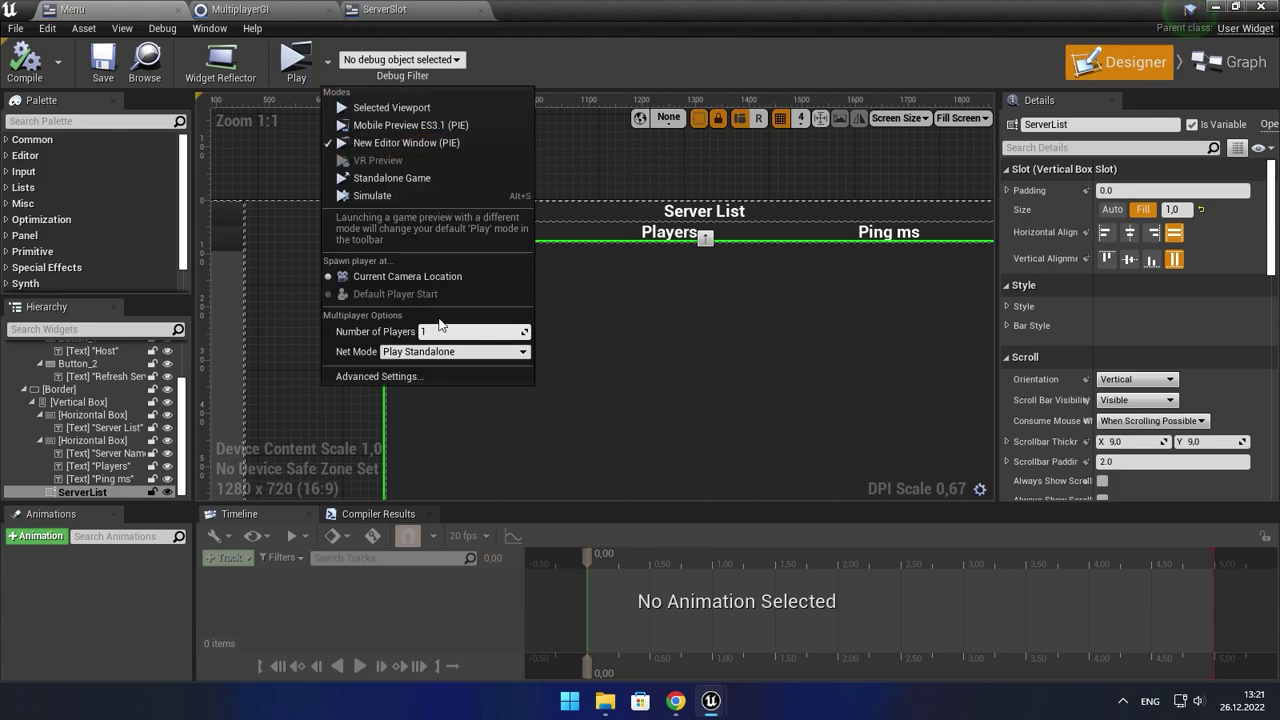
left_click(437, 331)
left_click(1257, 7)
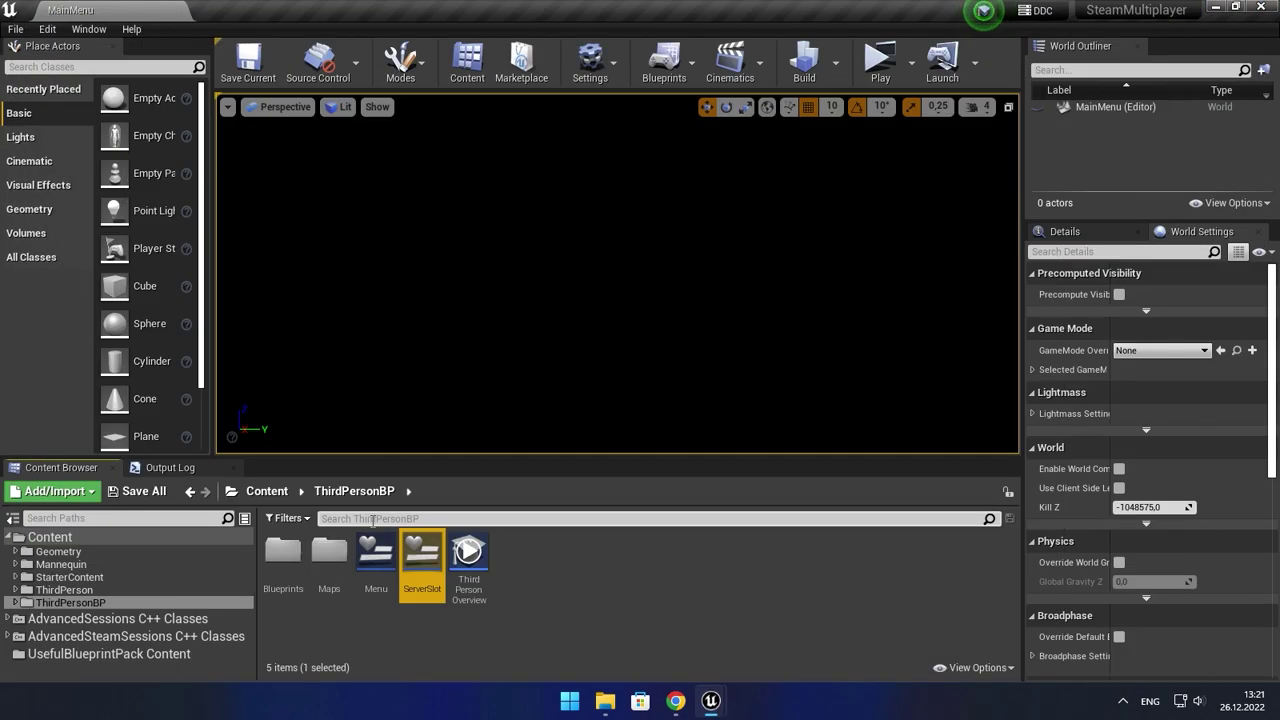
left_click(664, 62)
mouse_move(713, 143)
left_click(717, 180)
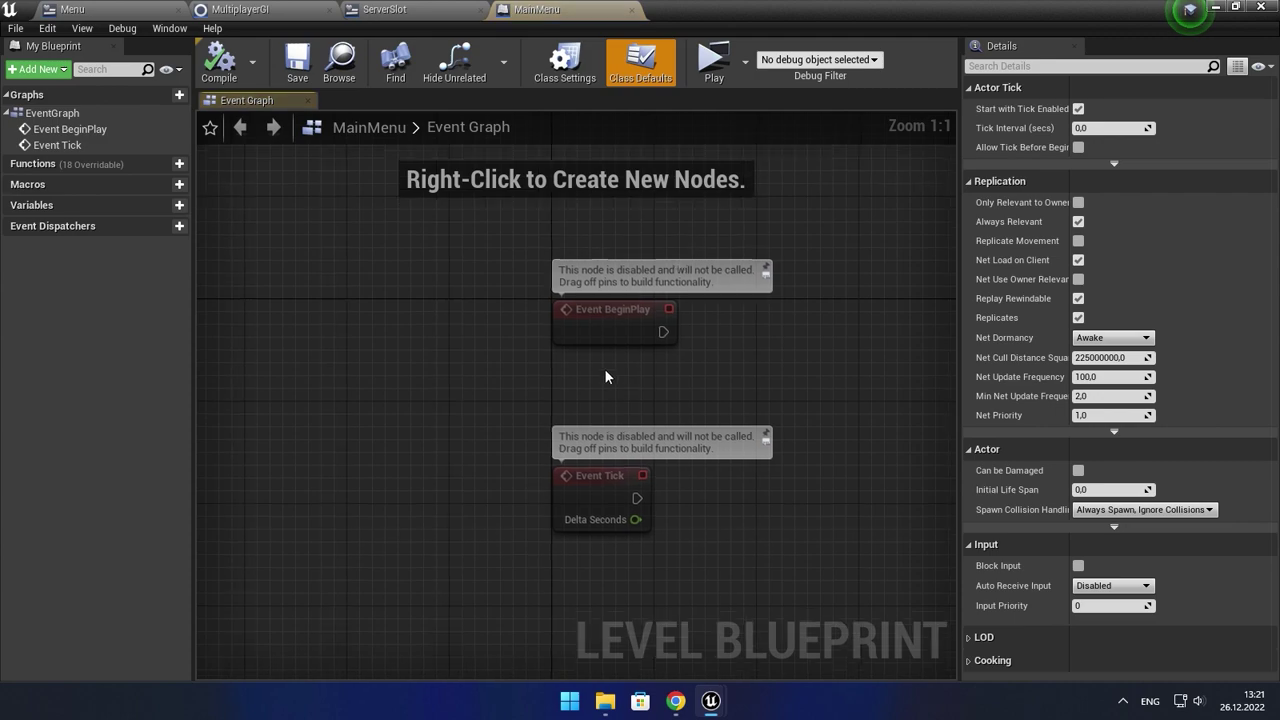
- Create a Menu widget on BeginPlay in the level blueprint
left_click_drag(533, 265, 578, 272)
type("create widget")
left_click(650, 363)
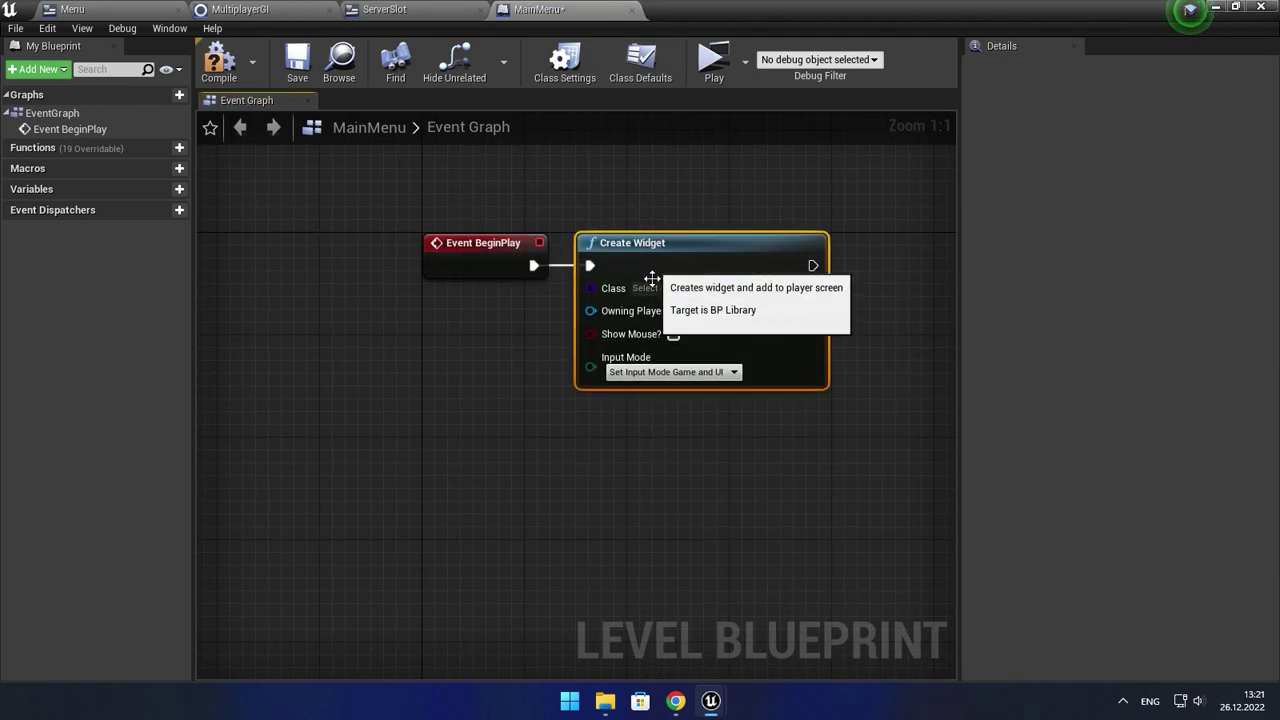
left_click(660, 288)
left_click(682, 407)
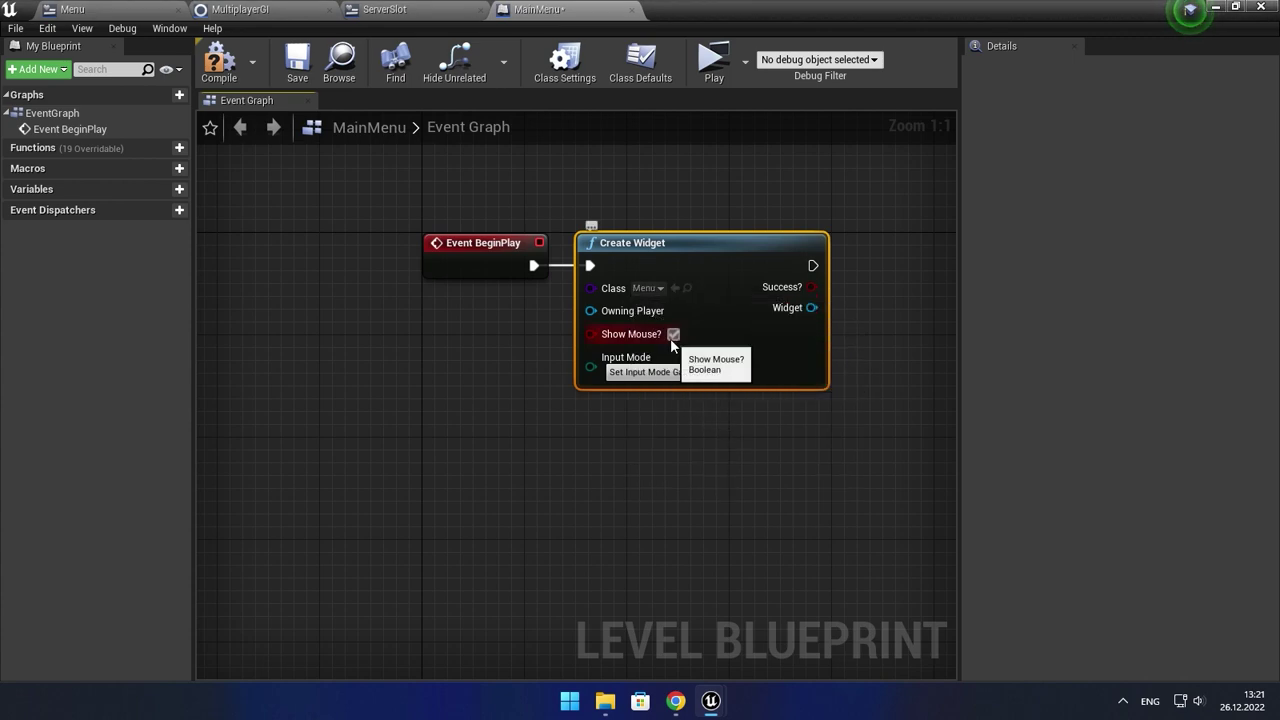
- Use Get Player Controller as owning player, set input mode UI Only, and launch Play
left_click_drag(642, 322, 346, 347)
type("get player")
left_click(422, 443)
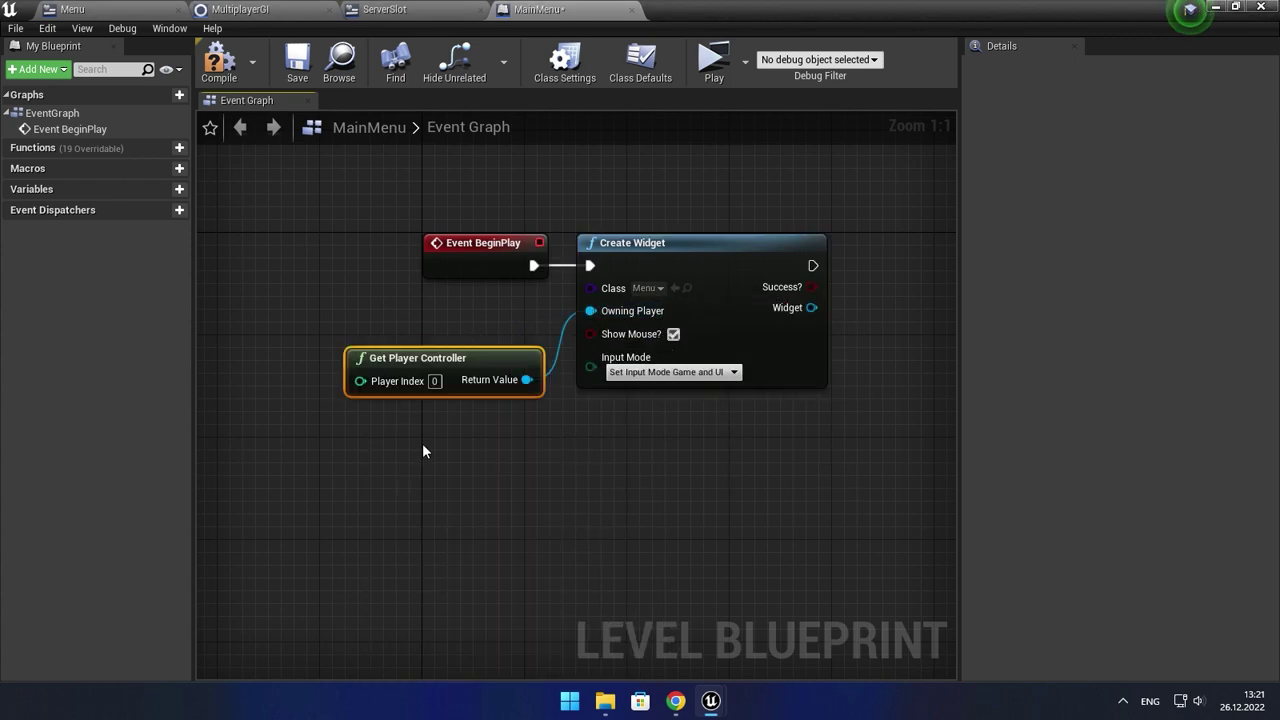
left_click(641, 407)
right_click_drag(684, 279, 470, 291)
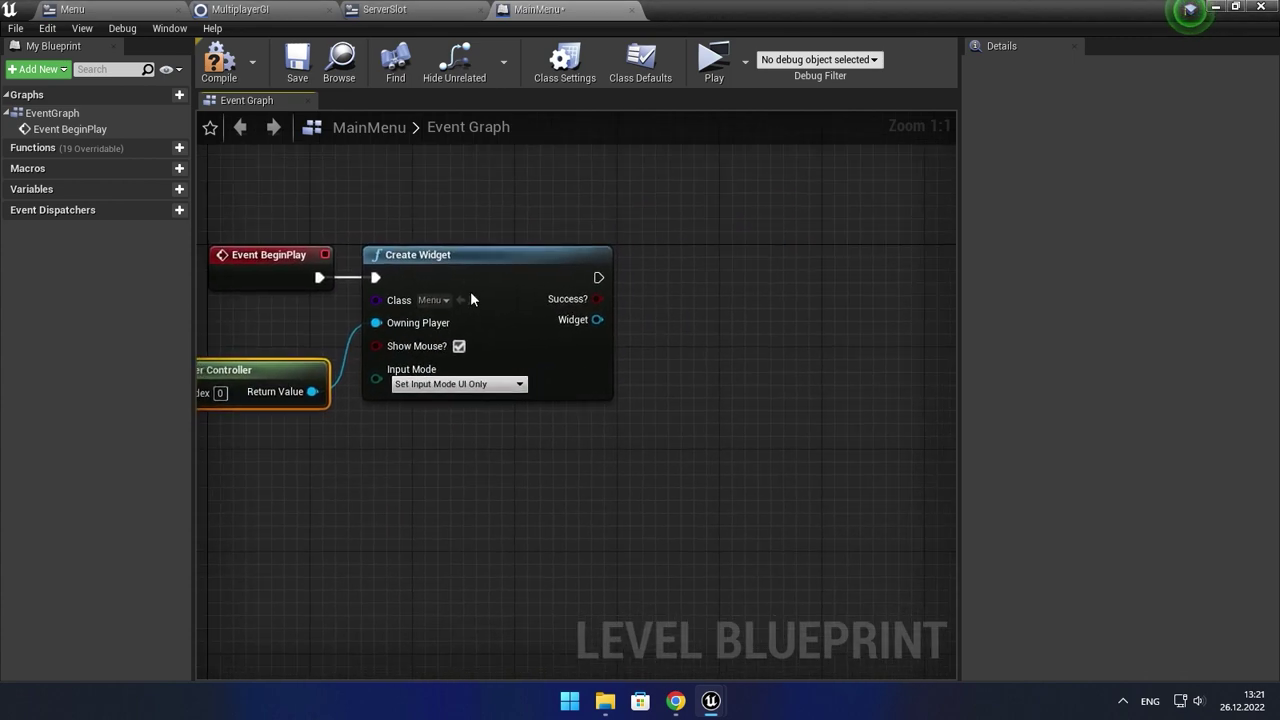
left_click(713, 62)
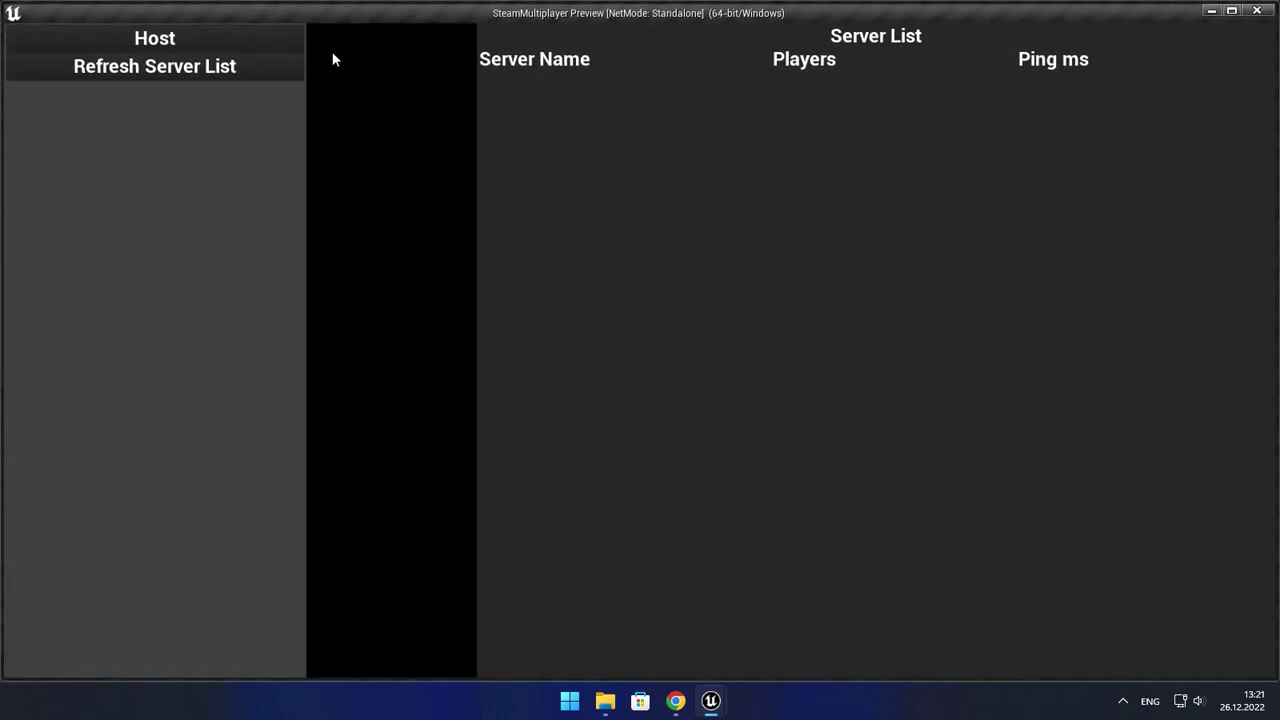
- Change the Create Widget input mode to Not needed and replay the level
left_click(230, 48)
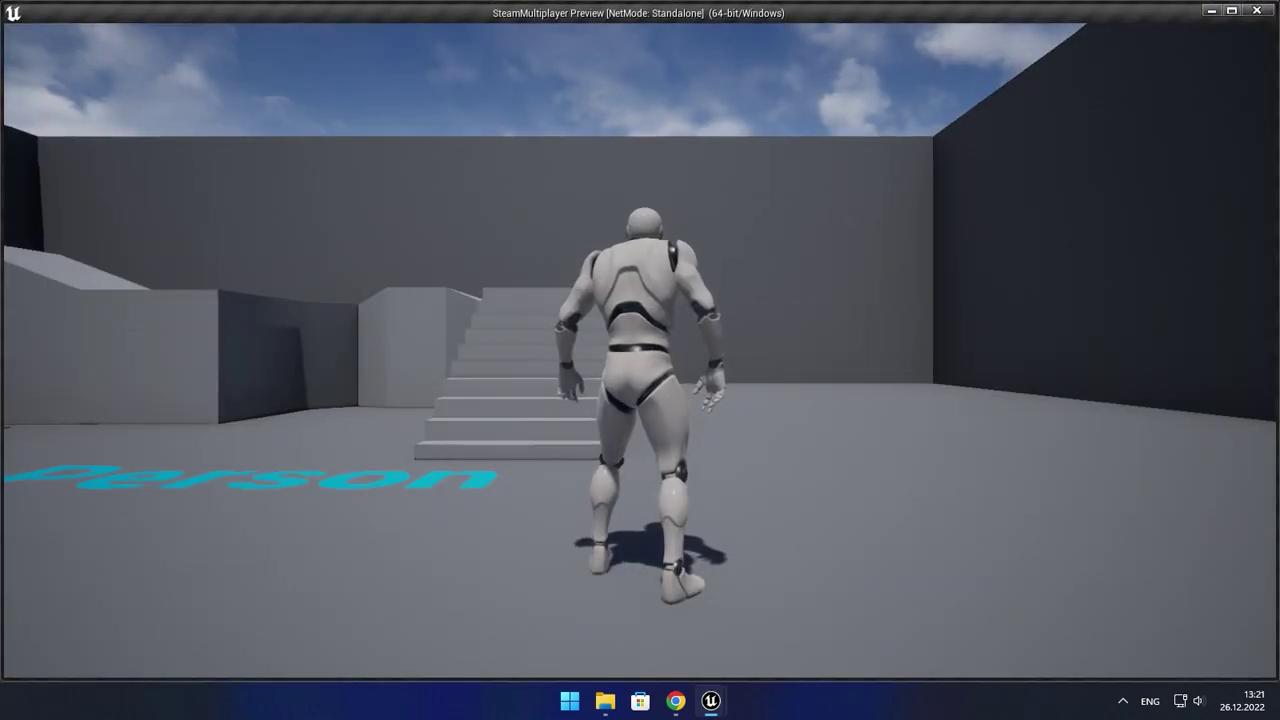
key("Escape")
left_click(502, 385)
left_click(420, 433)
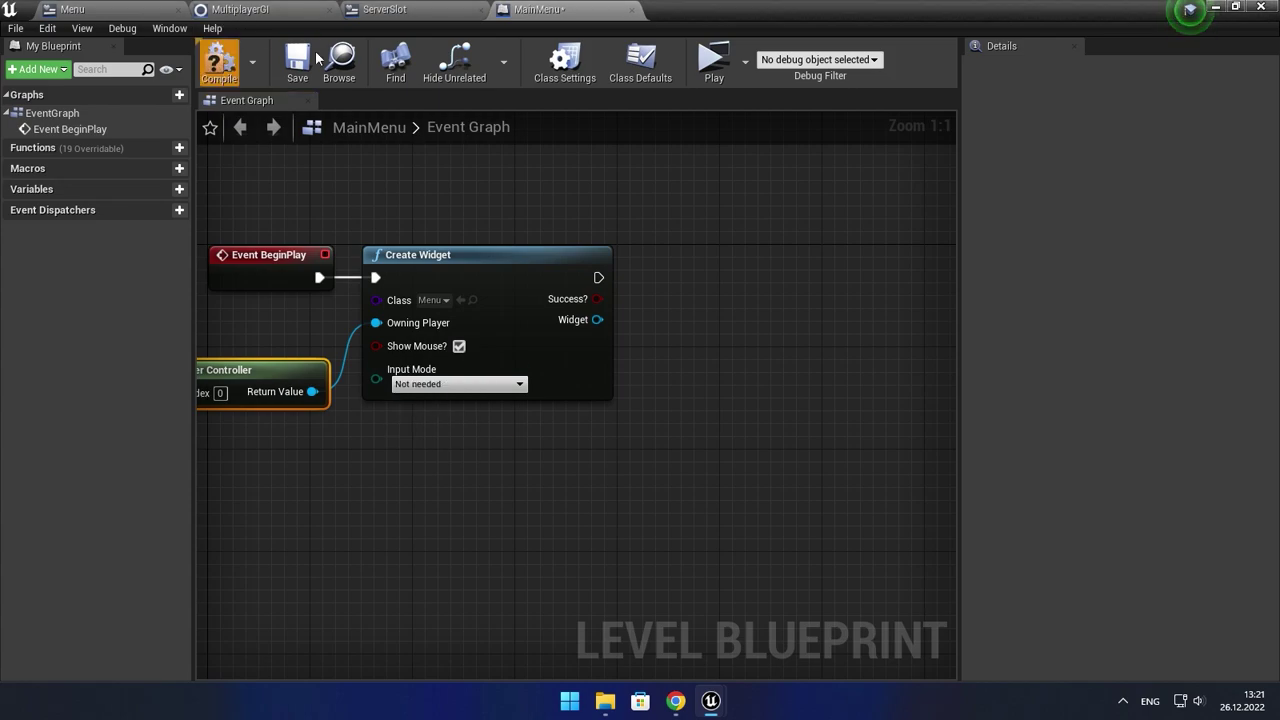
left_click(708, 67)
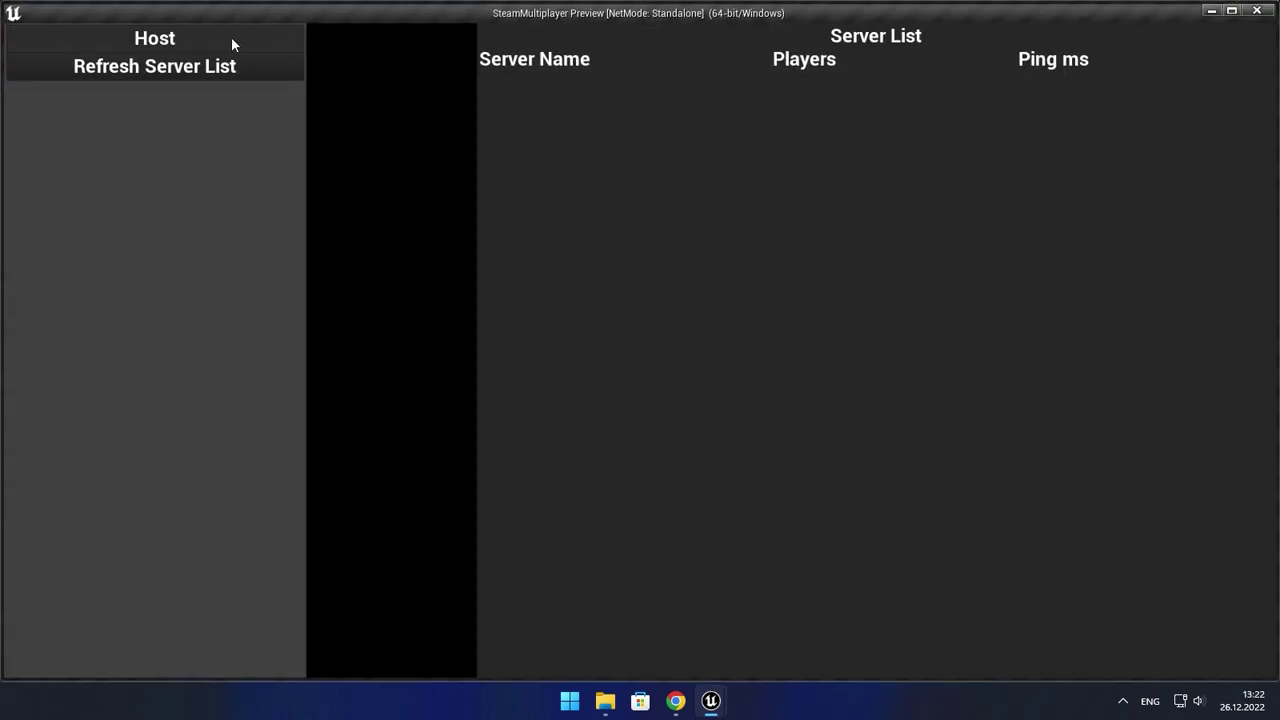
- Set Number of Players to 2 and launch the play test
key("Escape")
left_click(745, 62)
left_click(868, 331)
type("2")
left_click(824, 142)
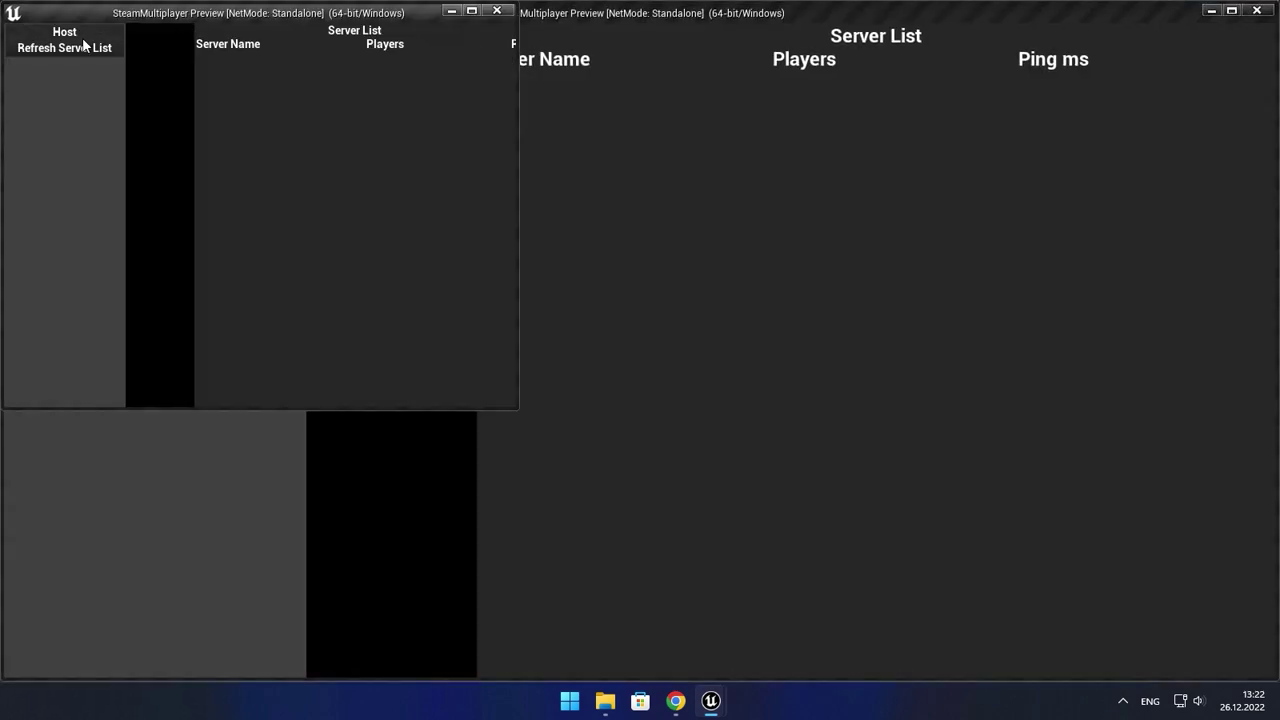
- Host in one window and confirm the other lists server 100 at 1/10, 34 ms
left_click(84, 40)
left_click(608, 142)
key("alt+Tab")
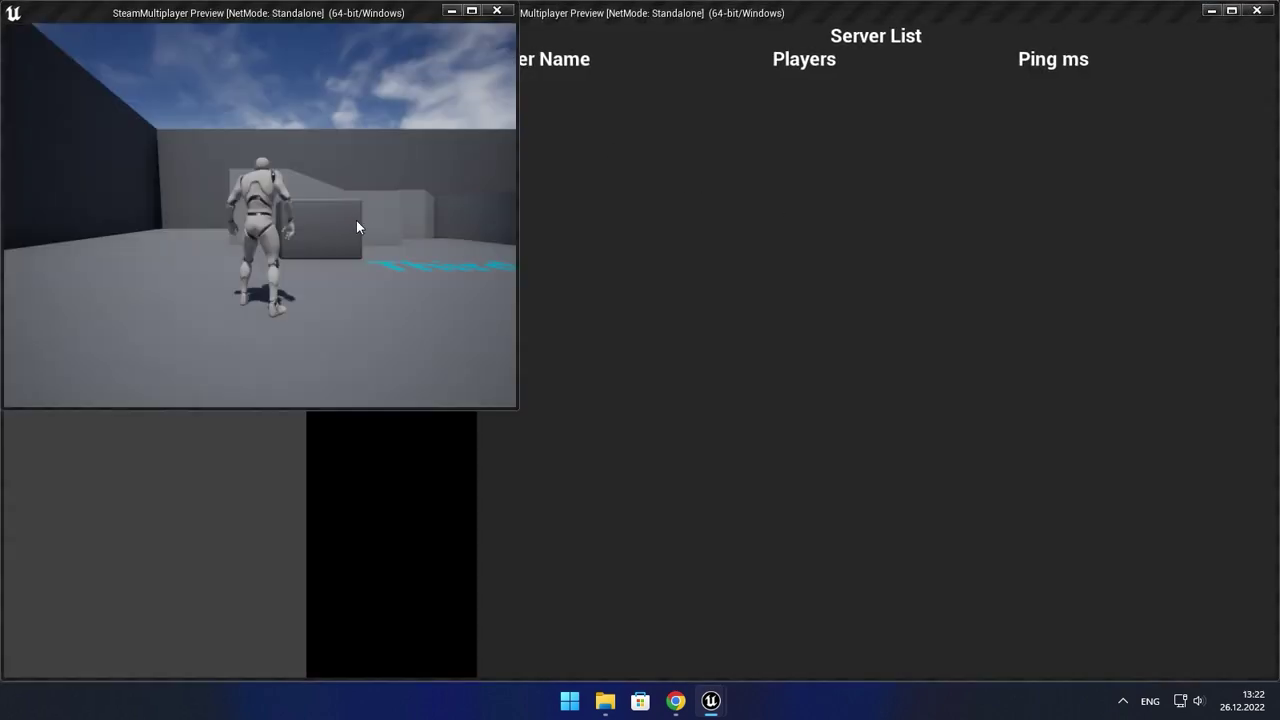
left_click(356, 220)
key("w")
key("w")
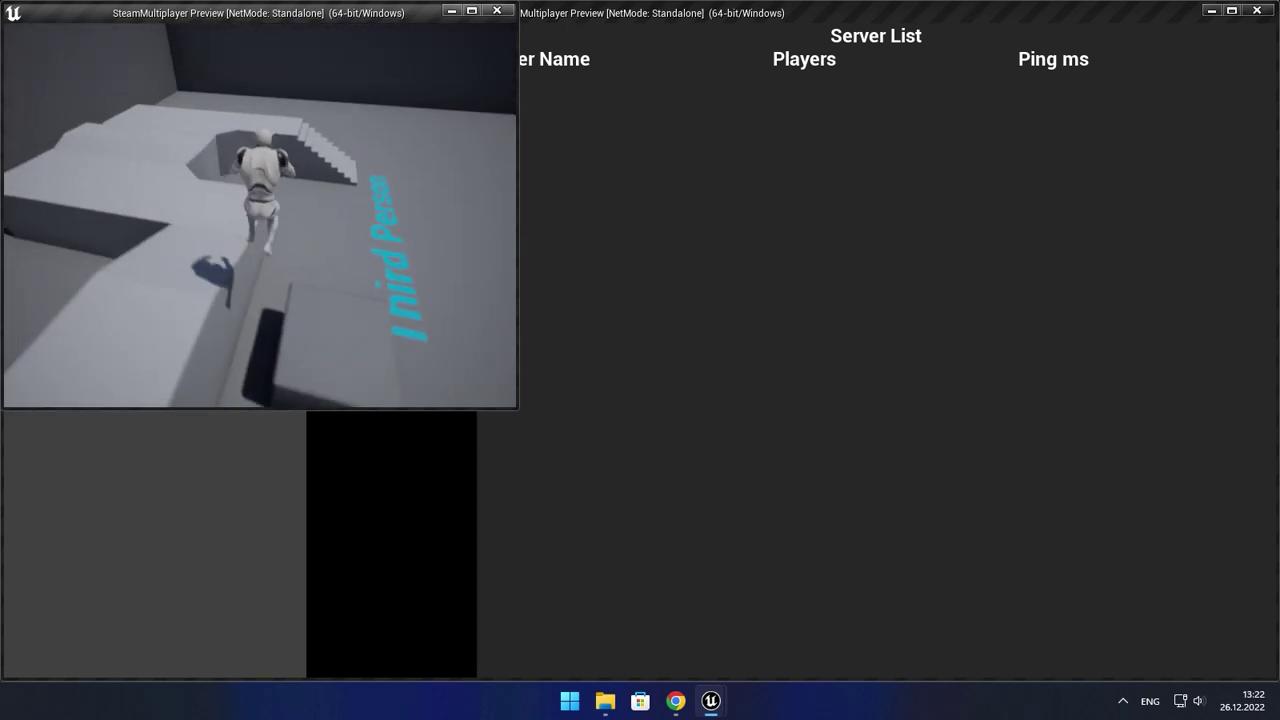
key("alt+Tab")
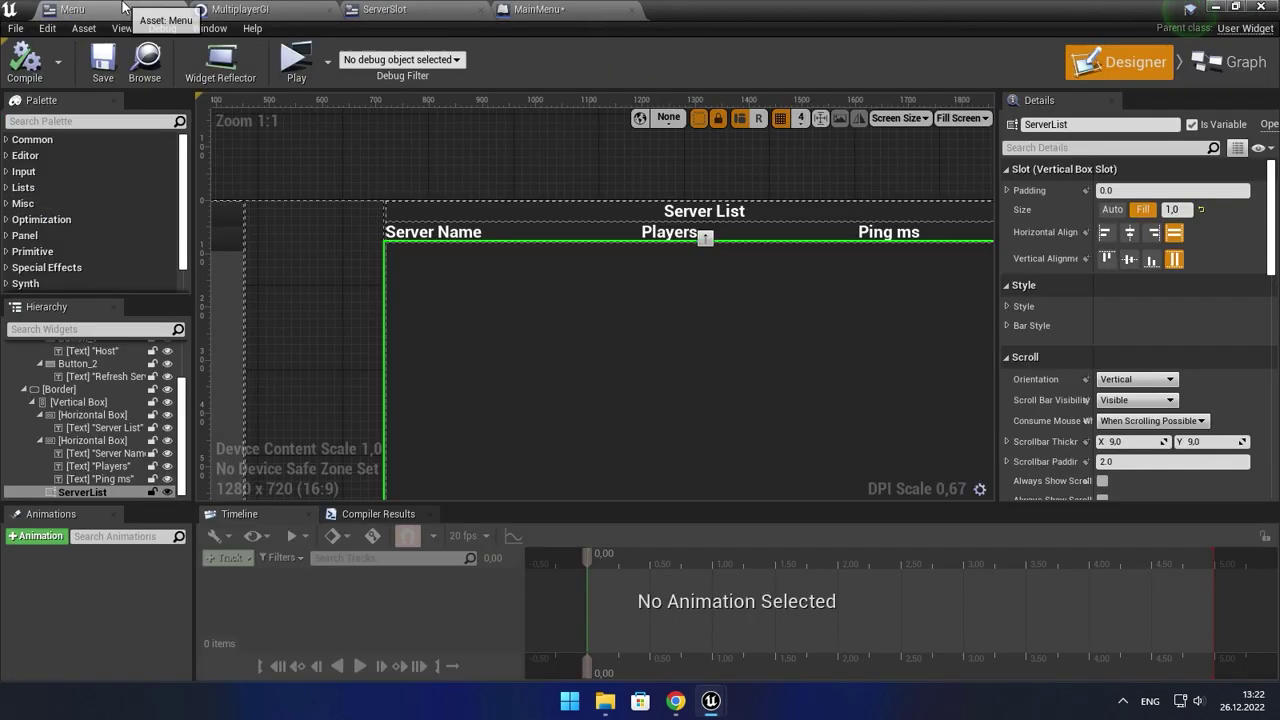
- Delete the Server Name/Players/Ping ms header row from the Menu layout
left_click(384, 9)
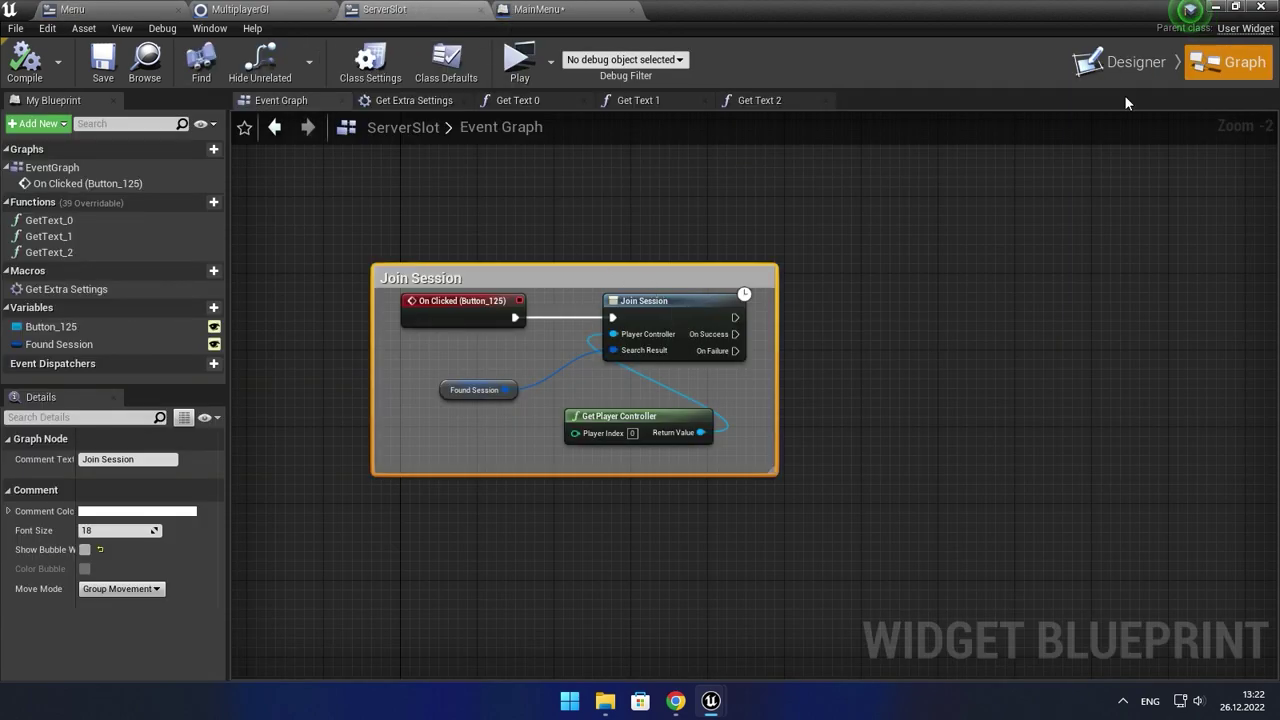
left_click(1130, 64)
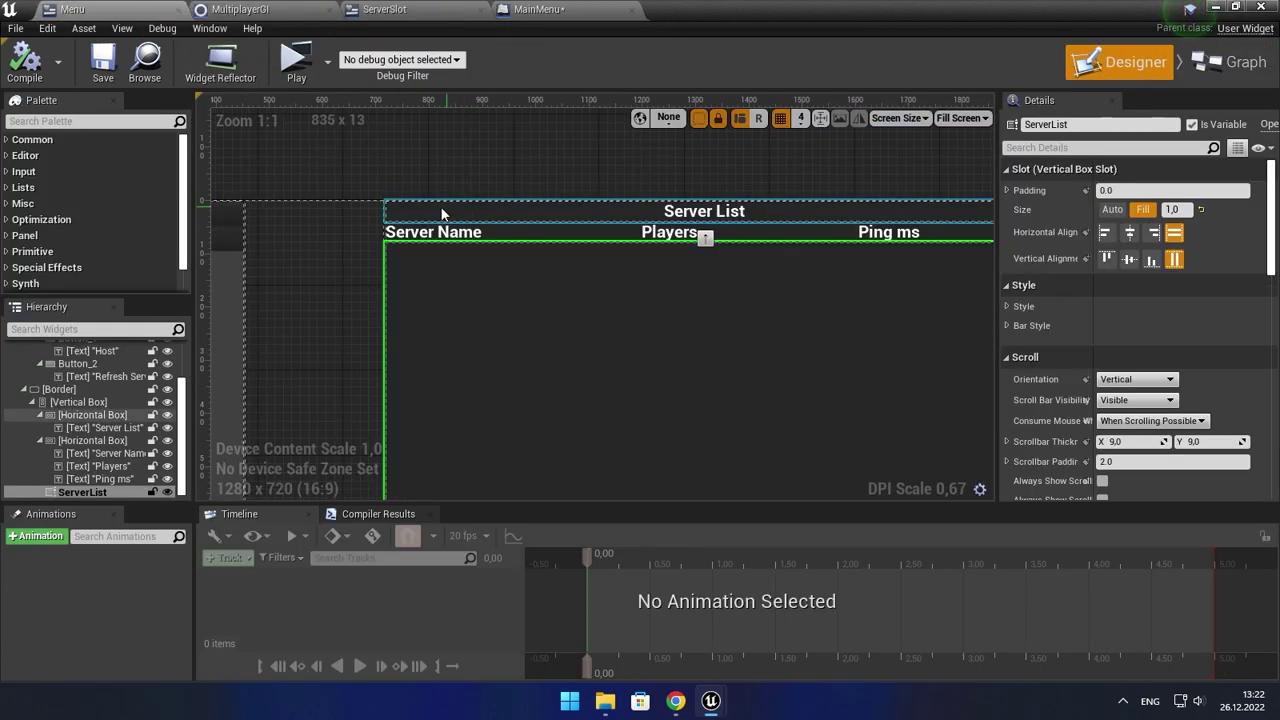
left_click(489, 233)
key("Delete")
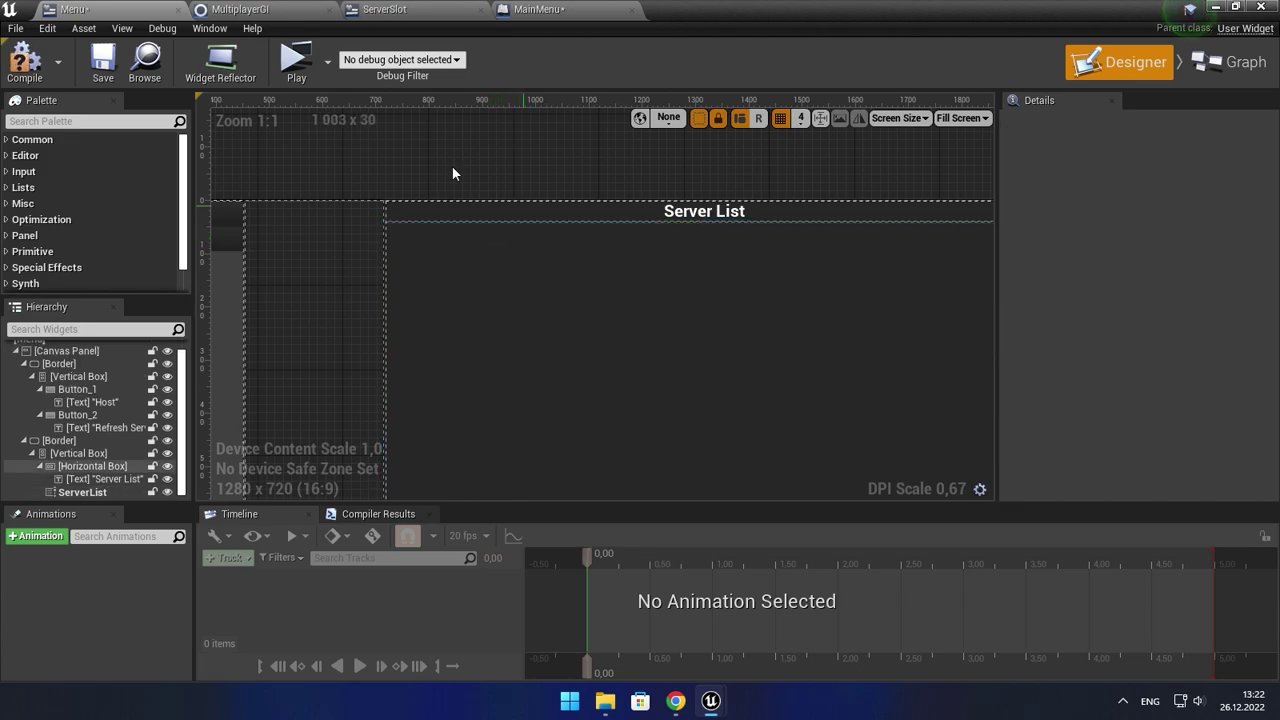
- Open the GetText_2 binding function of ServerSlot's Ping ms text
left_click(240, 9)
left_click(384, 9)
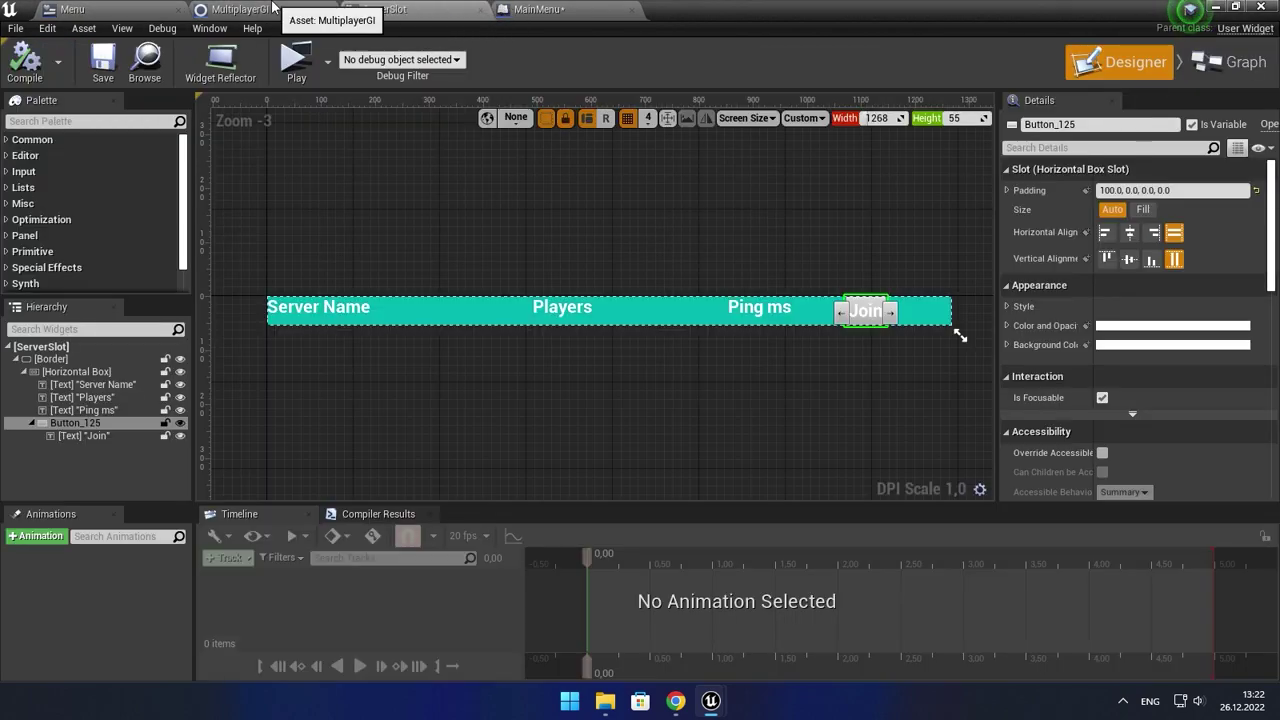
left_click(328, 9)
left_click(760, 308)
left_click(1217, 306)
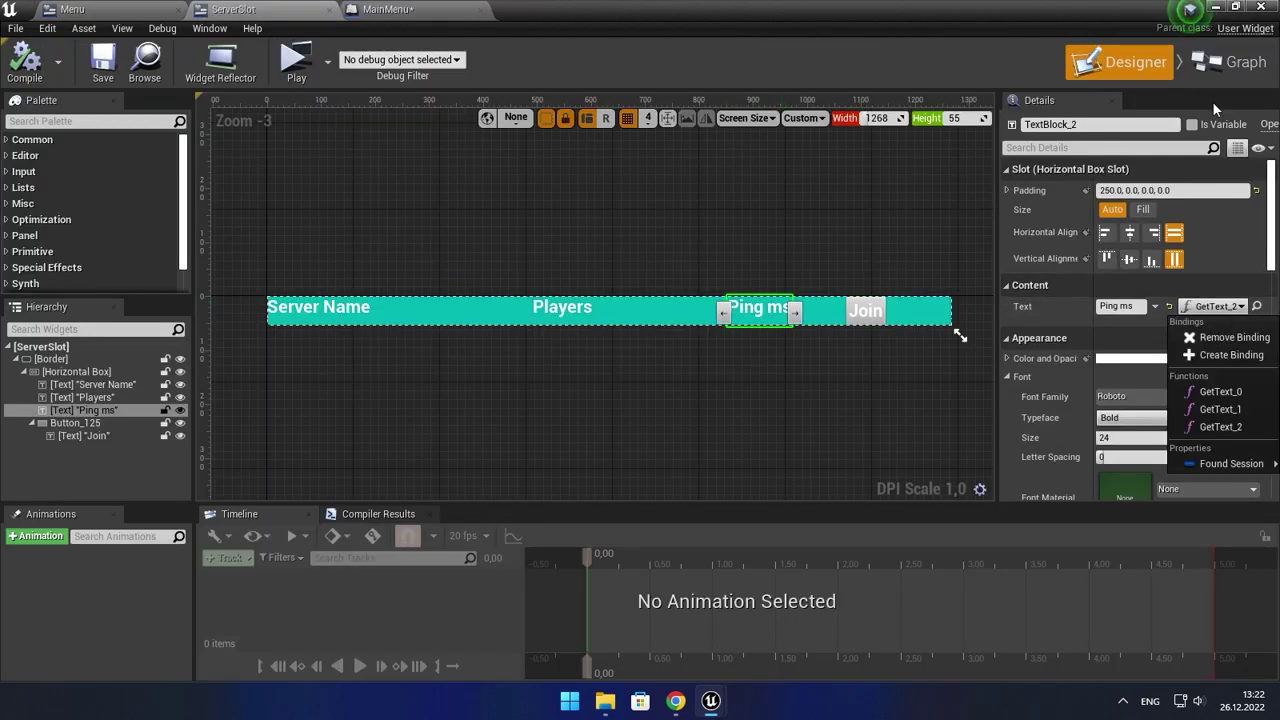
left_click(1228, 62)
left_click(652, 100)
- Replace ToText with Format Text '{ping} ms' fed by Get Ping in Ms, save, and play
scroll(822, 386, "up", 1)
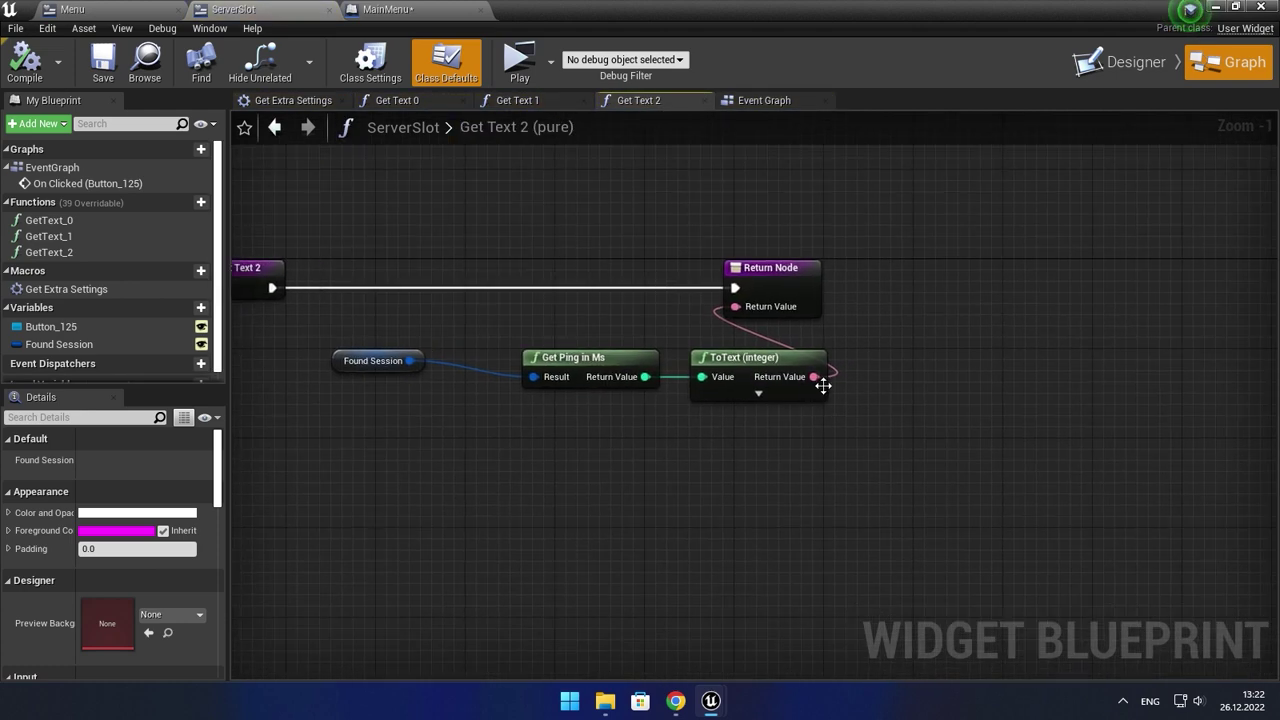
key("Delete")
left_click_drag(736, 308, 753, 402)
type("format")
key("Return")
scroll(610, 370, "up", 1)
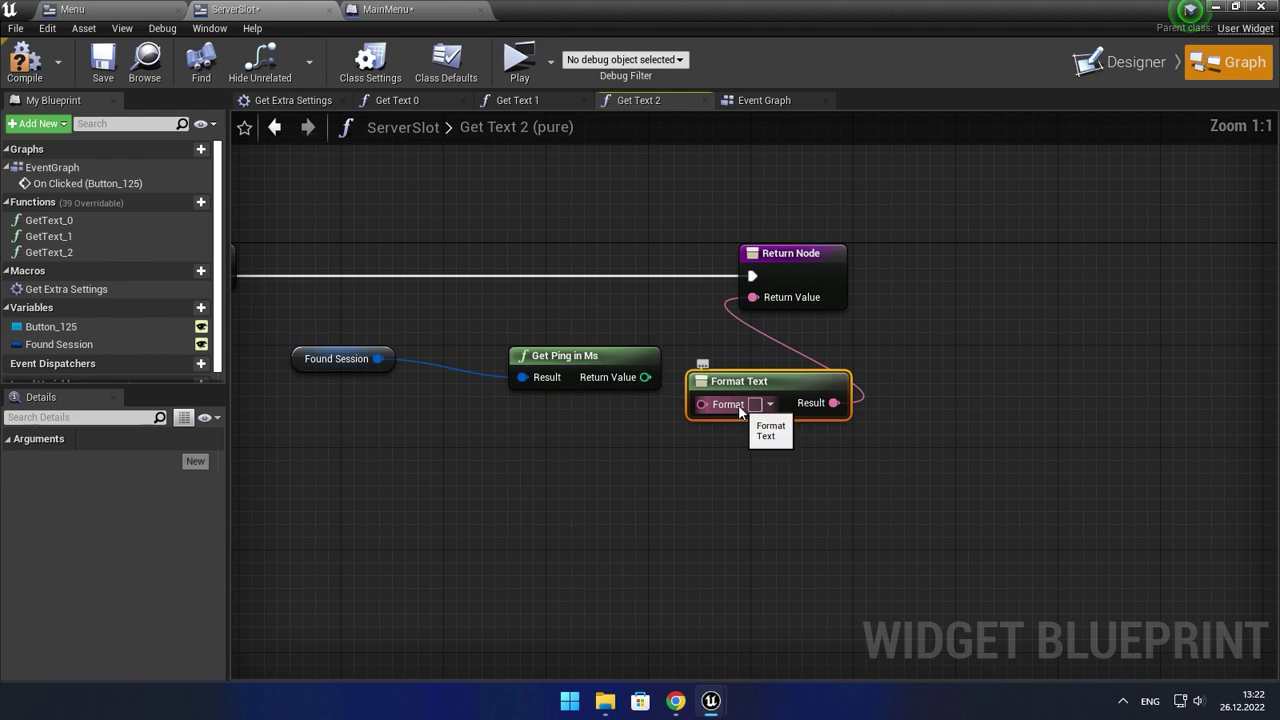
type("{ping")
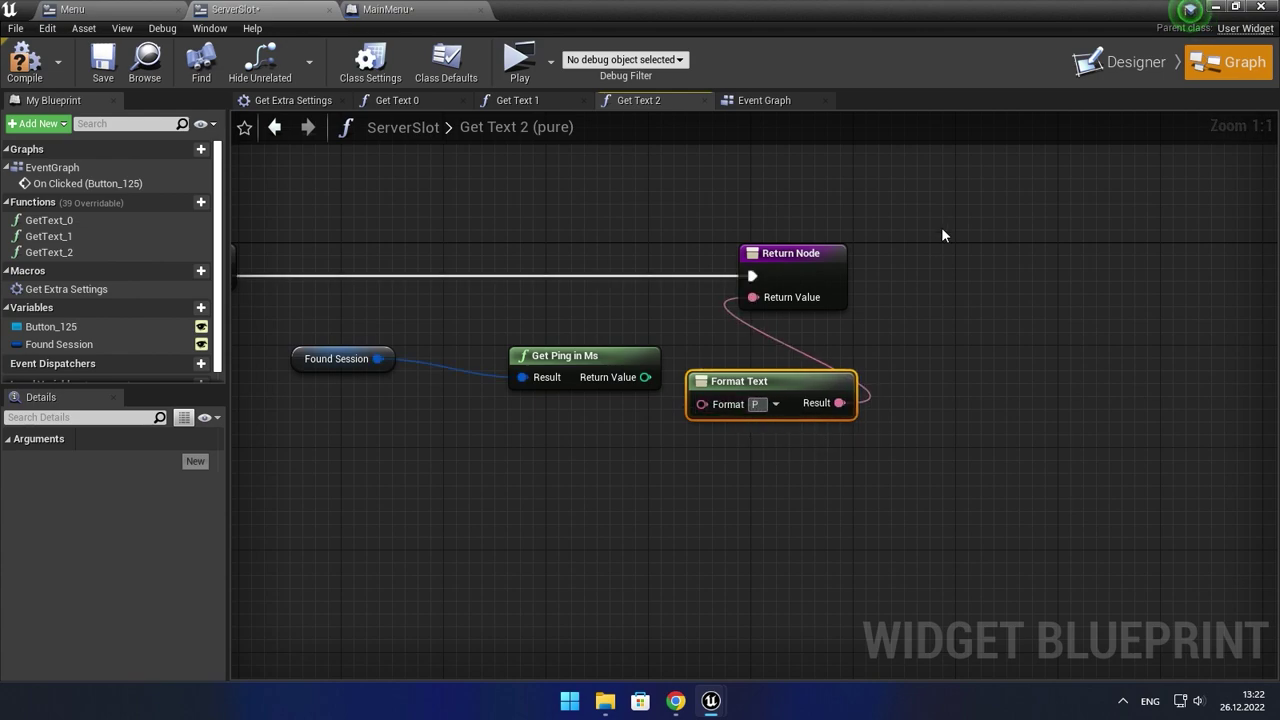
type("ms")
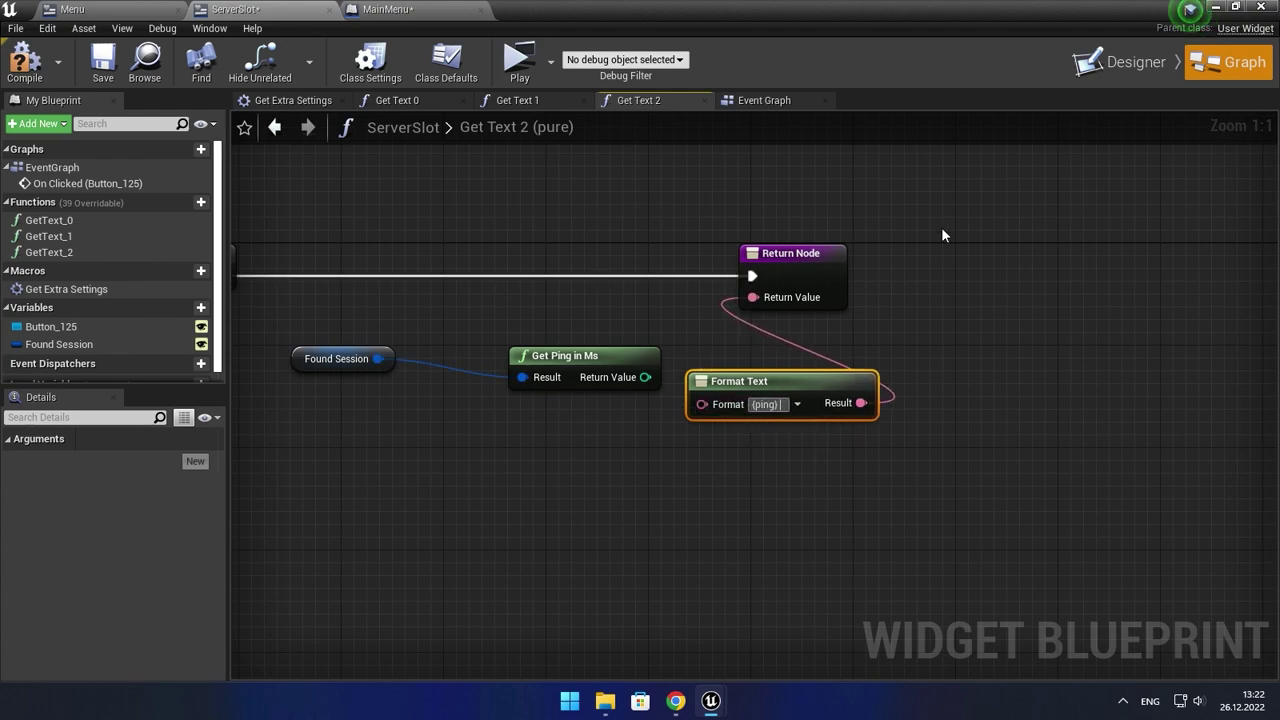
key("Return")
left_click_drag(612, 380, 702, 427)
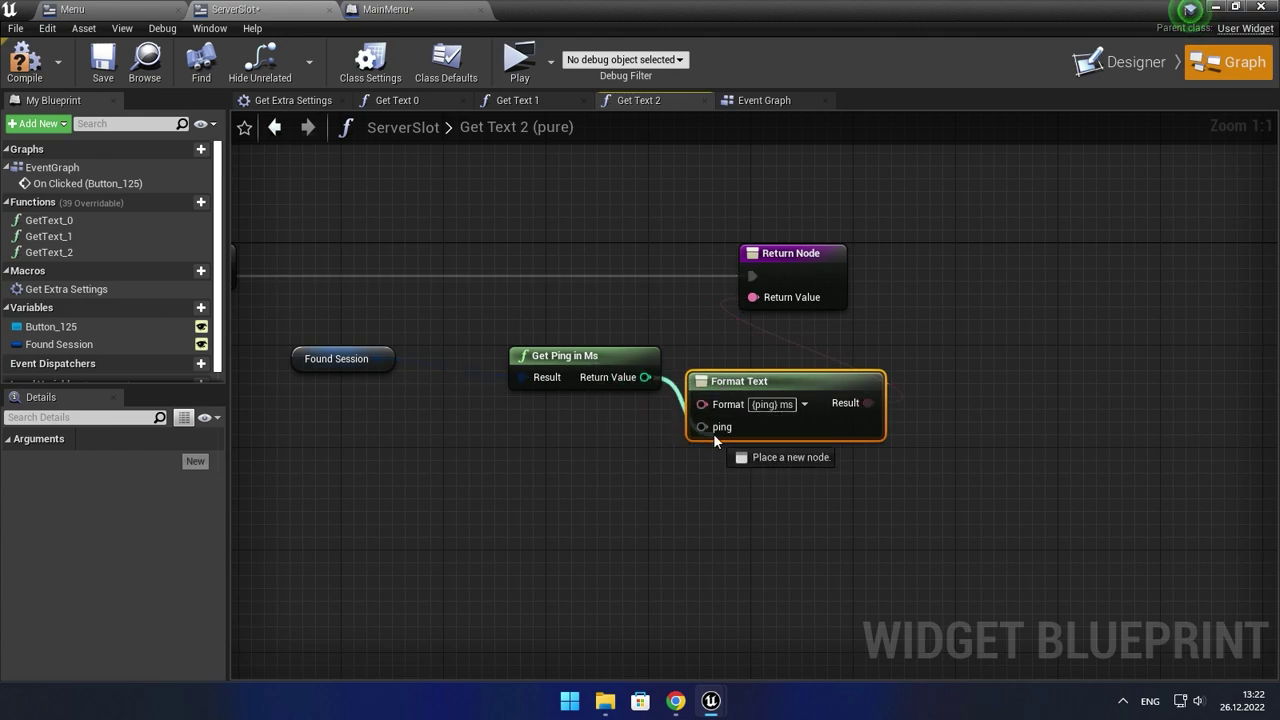
left_click(103, 62)
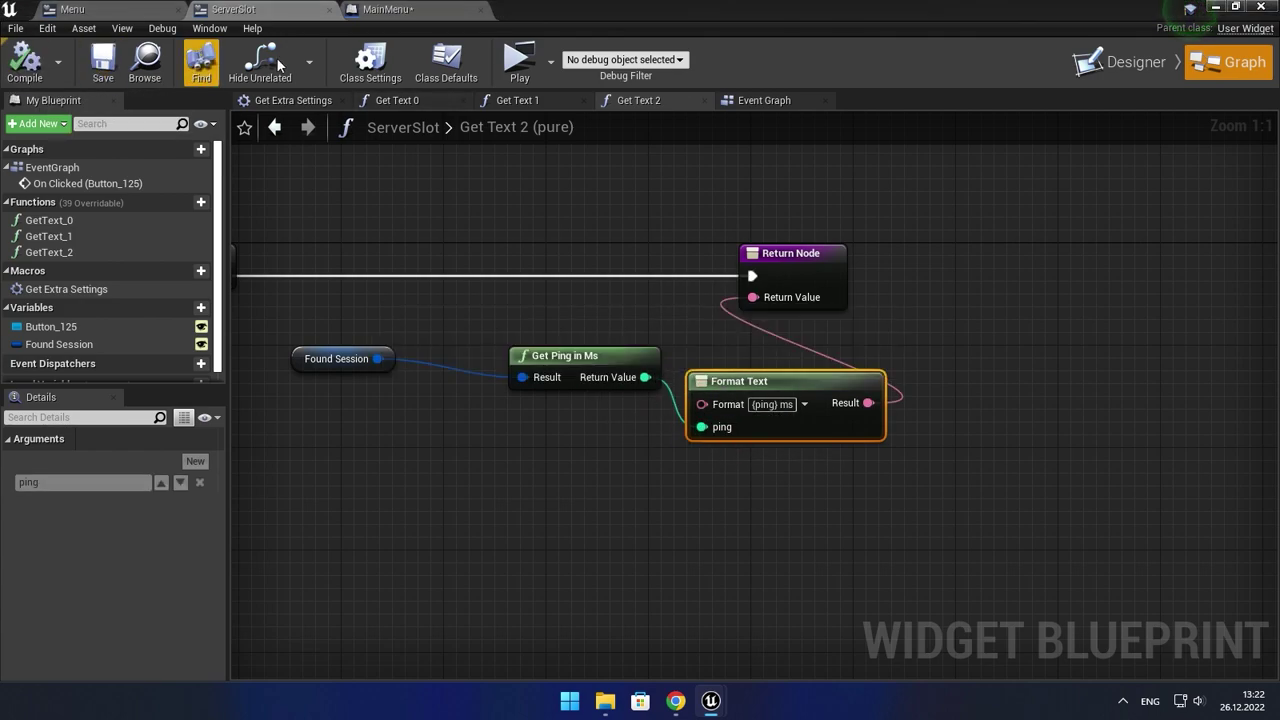
left_click(517, 62)
- Host in one preview window, join server 77 (16 ms) from the other, then return to MainMenu
left_click(184, 40)
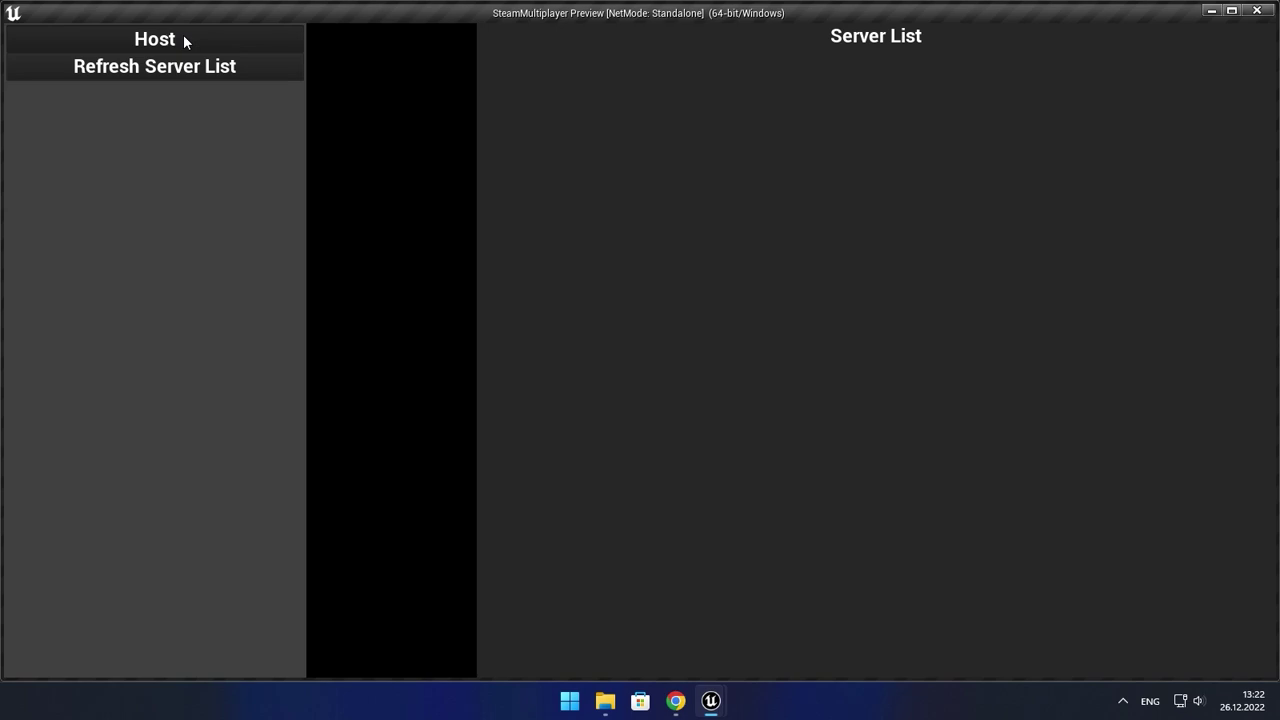
key("space")
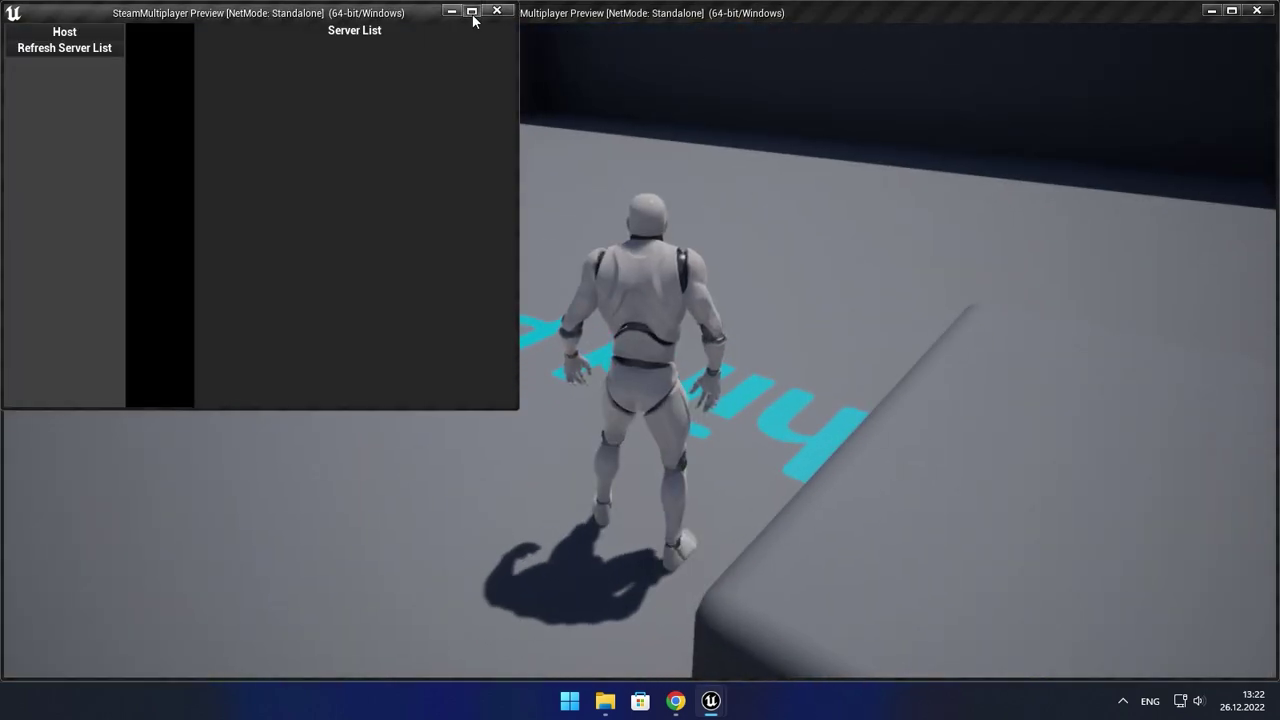
left_click(471, 10)
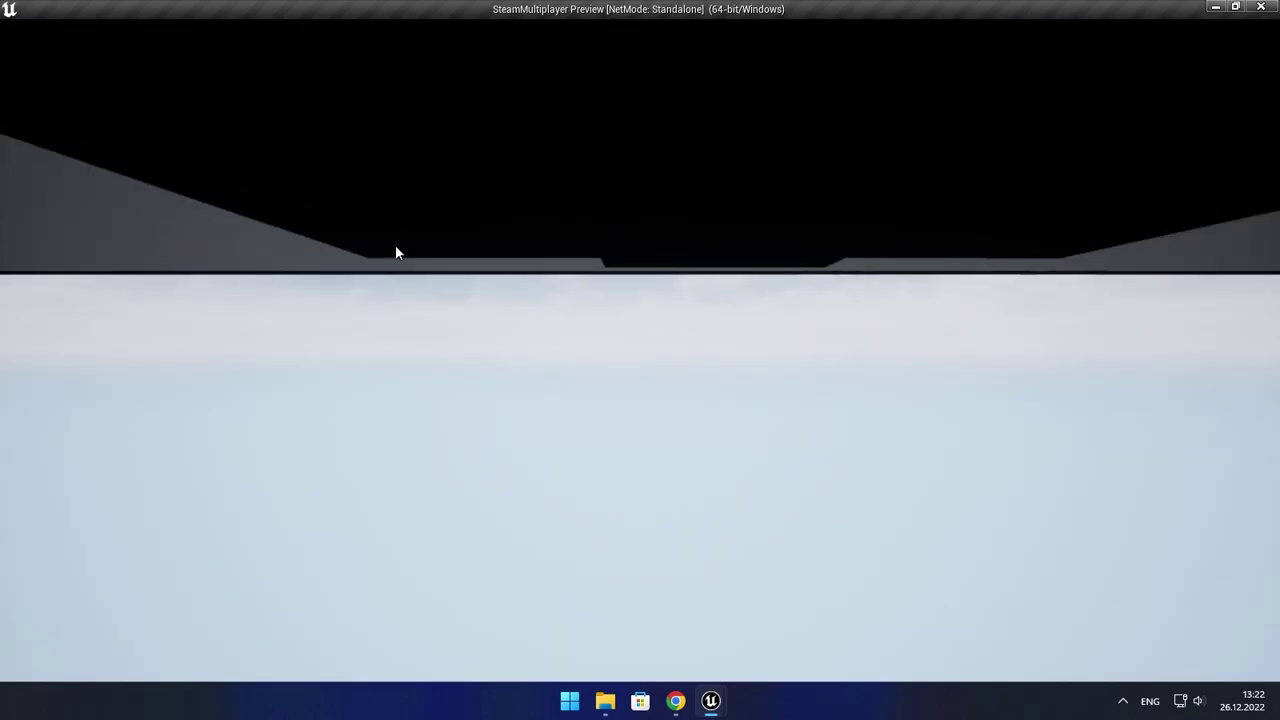
key("w")
key("w")
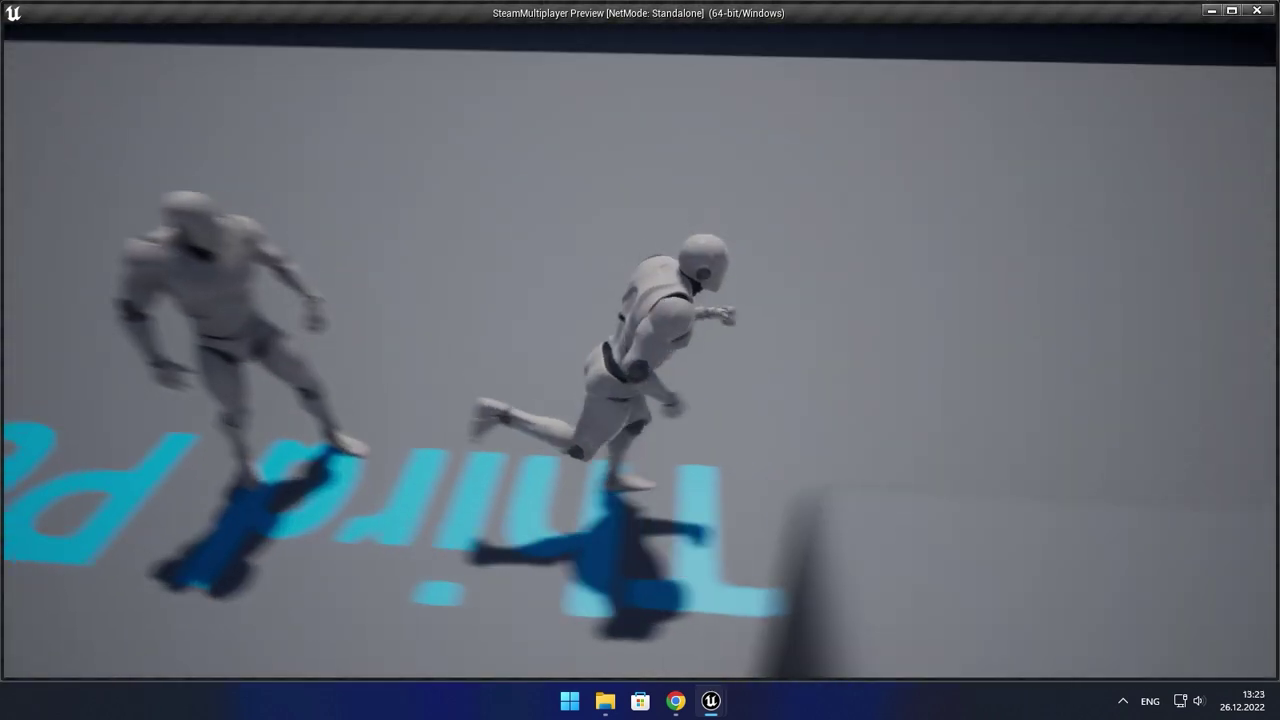
key("Escape")
left_click(711, 700)
left_click(16, 33)
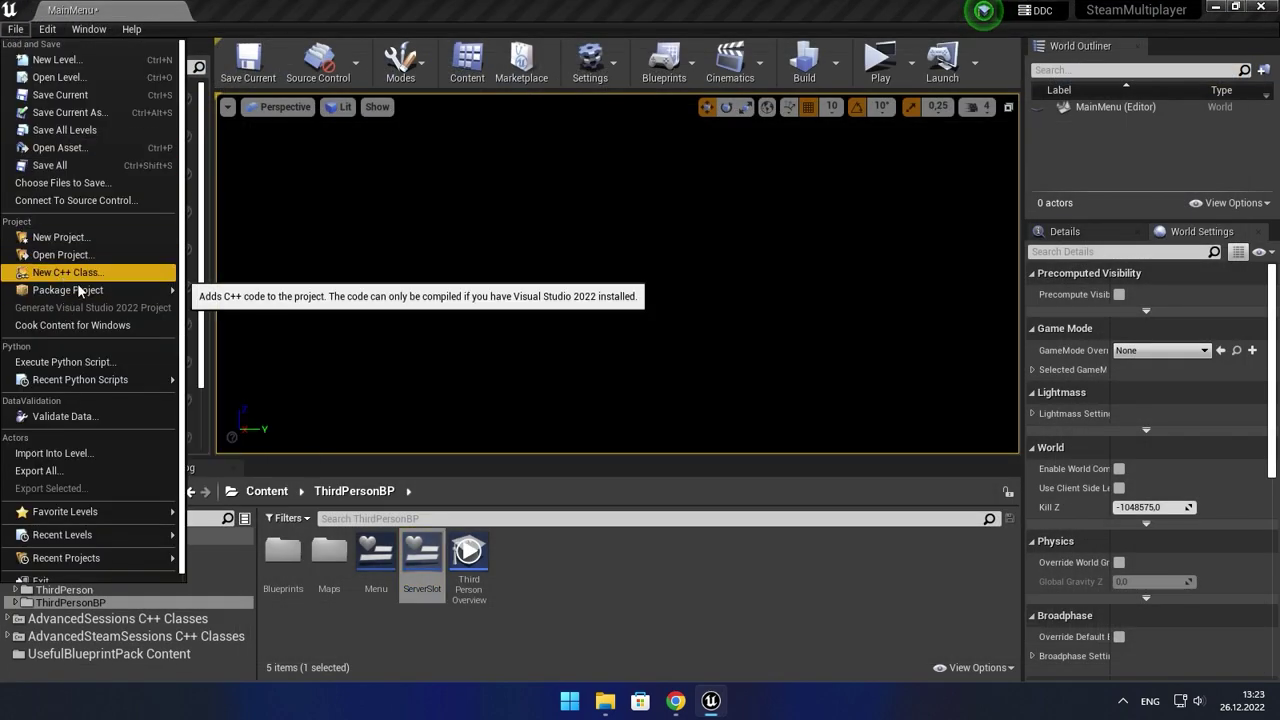
- Save the MainMenu level and create a parentless C++ class named MyClass
left_click(590, 569)
key("ctrl+s")
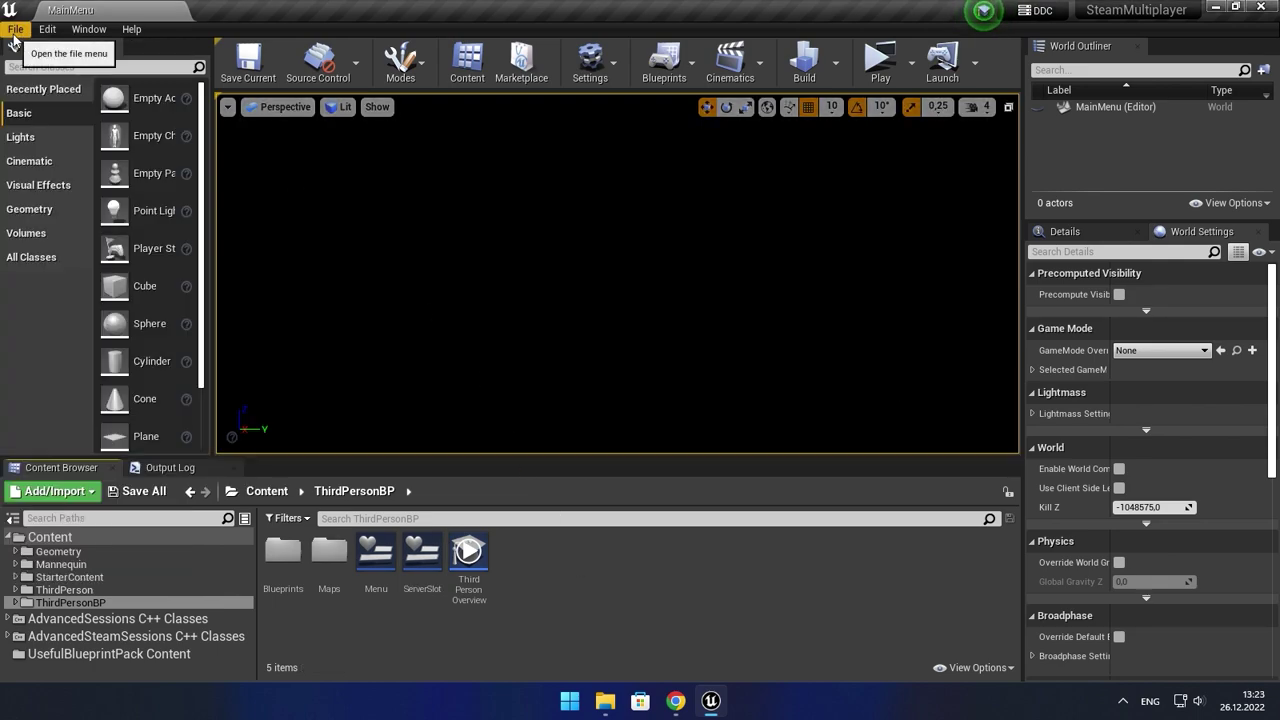
left_click(15, 33)
left_click(391, 262)
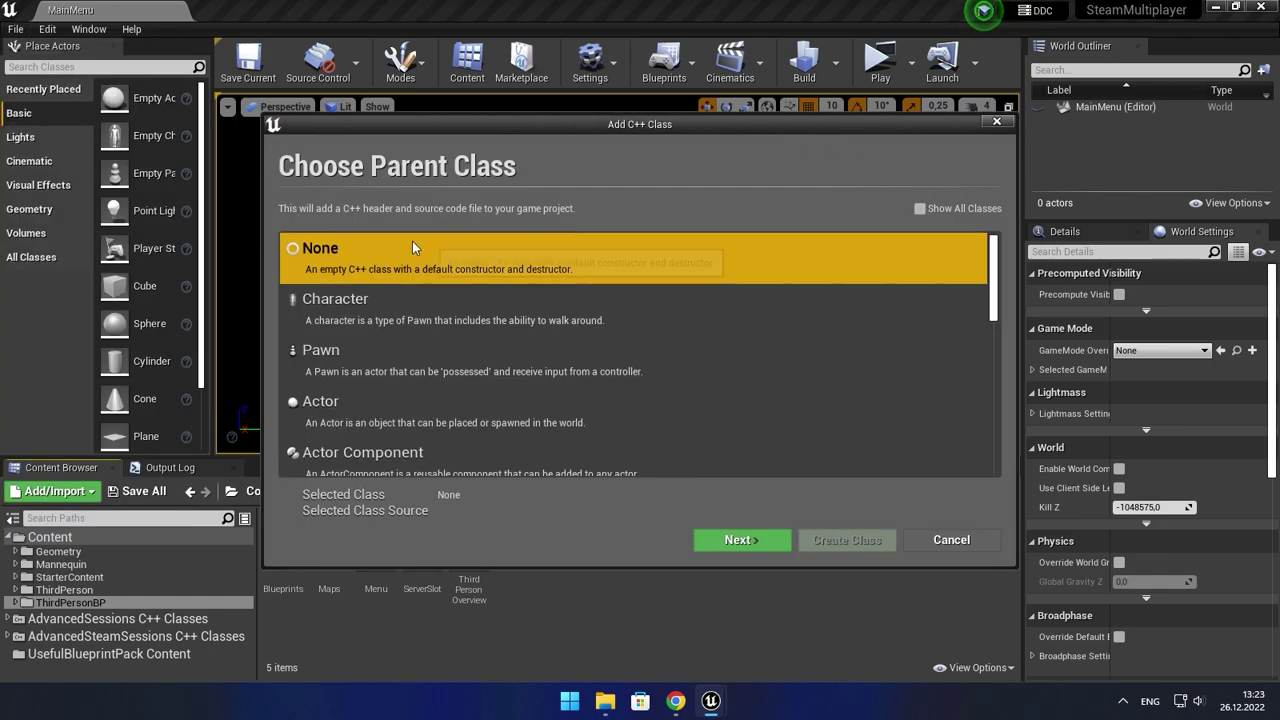
double_click(452, 260)
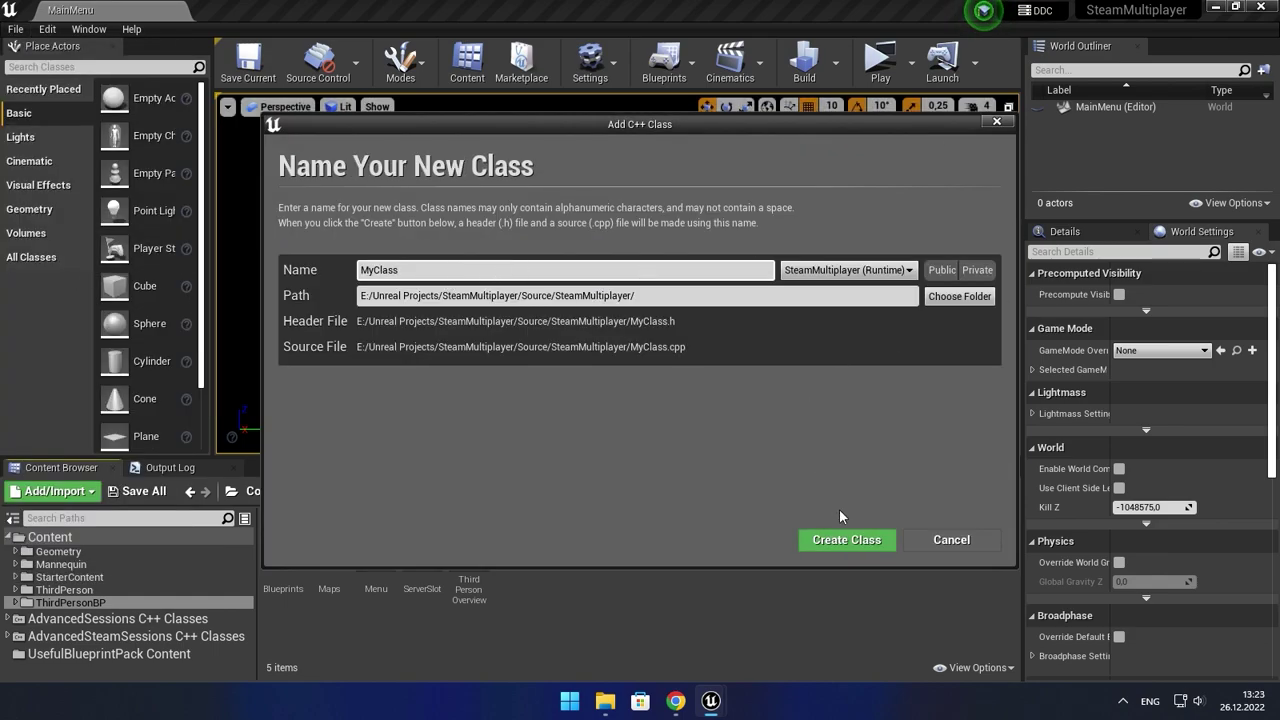
left_click(848, 550)
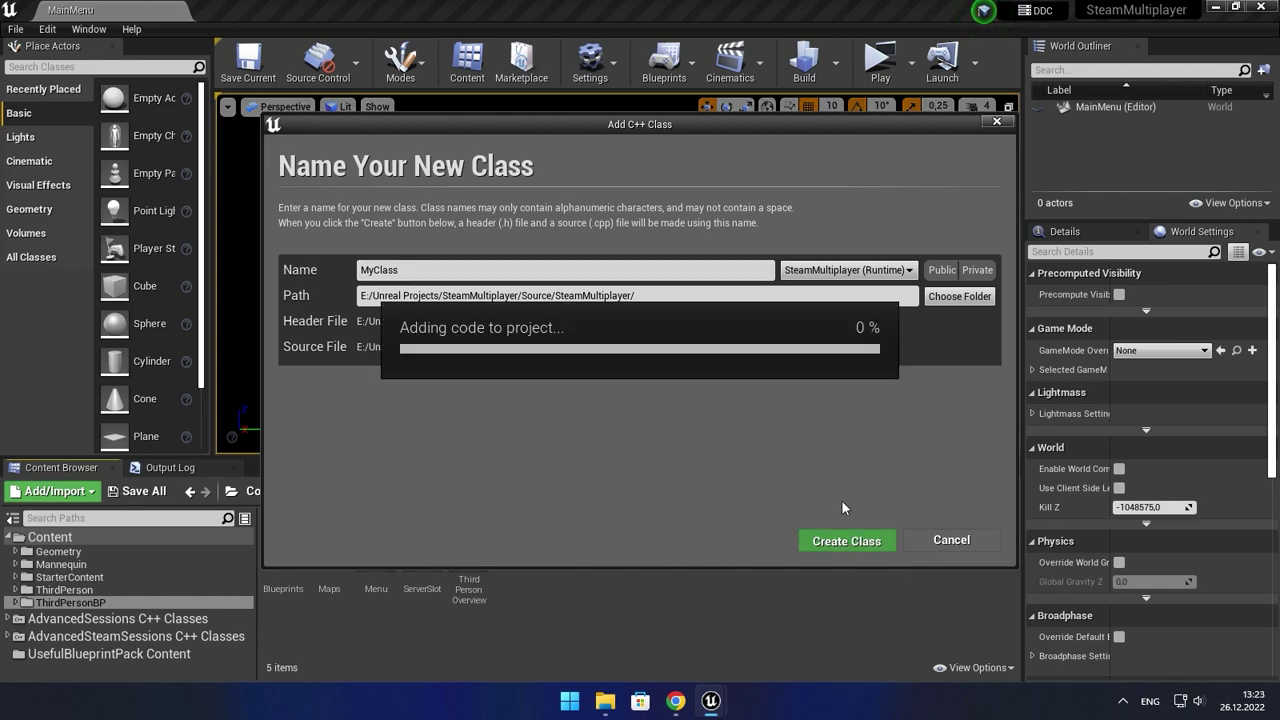
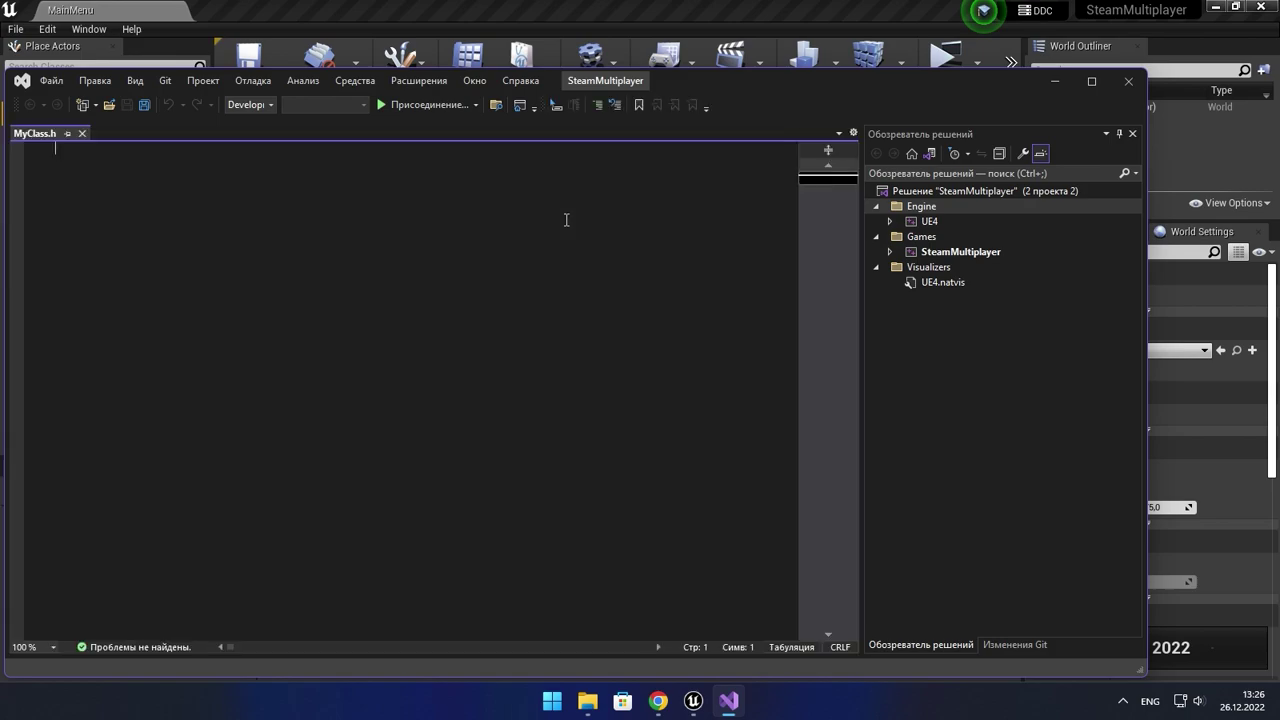
- Click into the MyClass.cpp code and nudge the Visual Studio window slightly aside
left_click(362, 272)
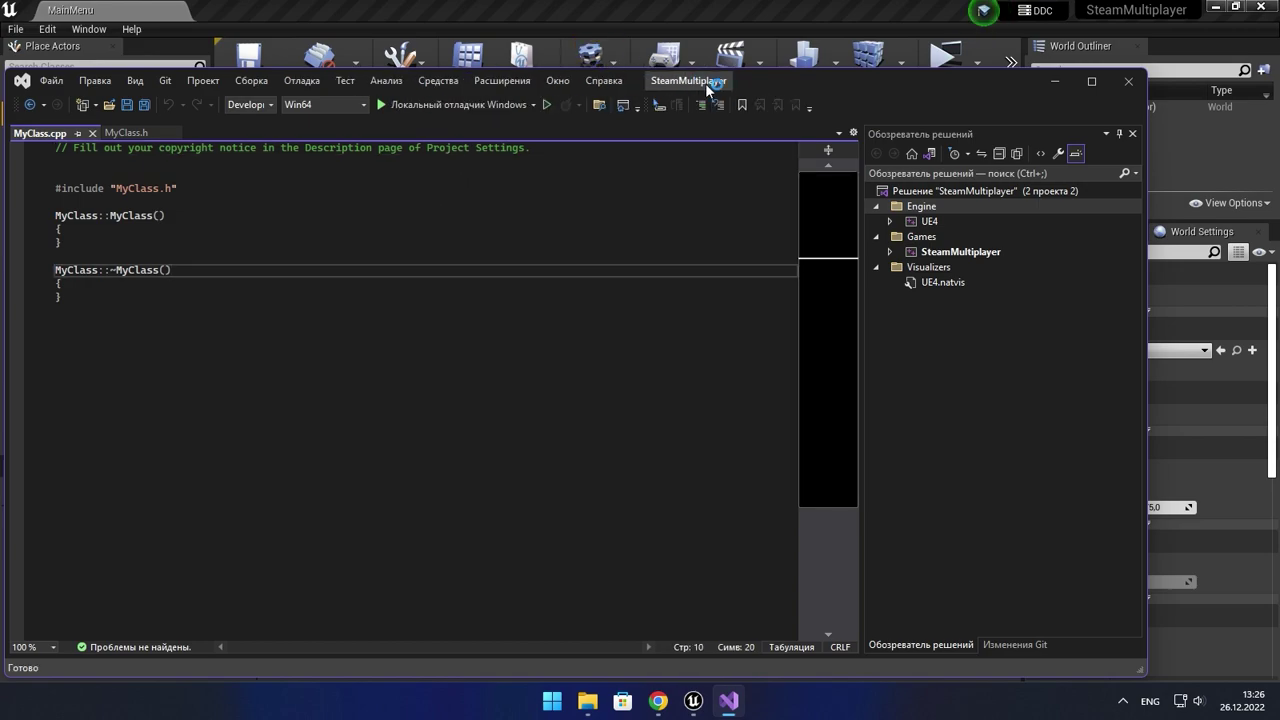
left_click_drag(830, 82, 802, 104)
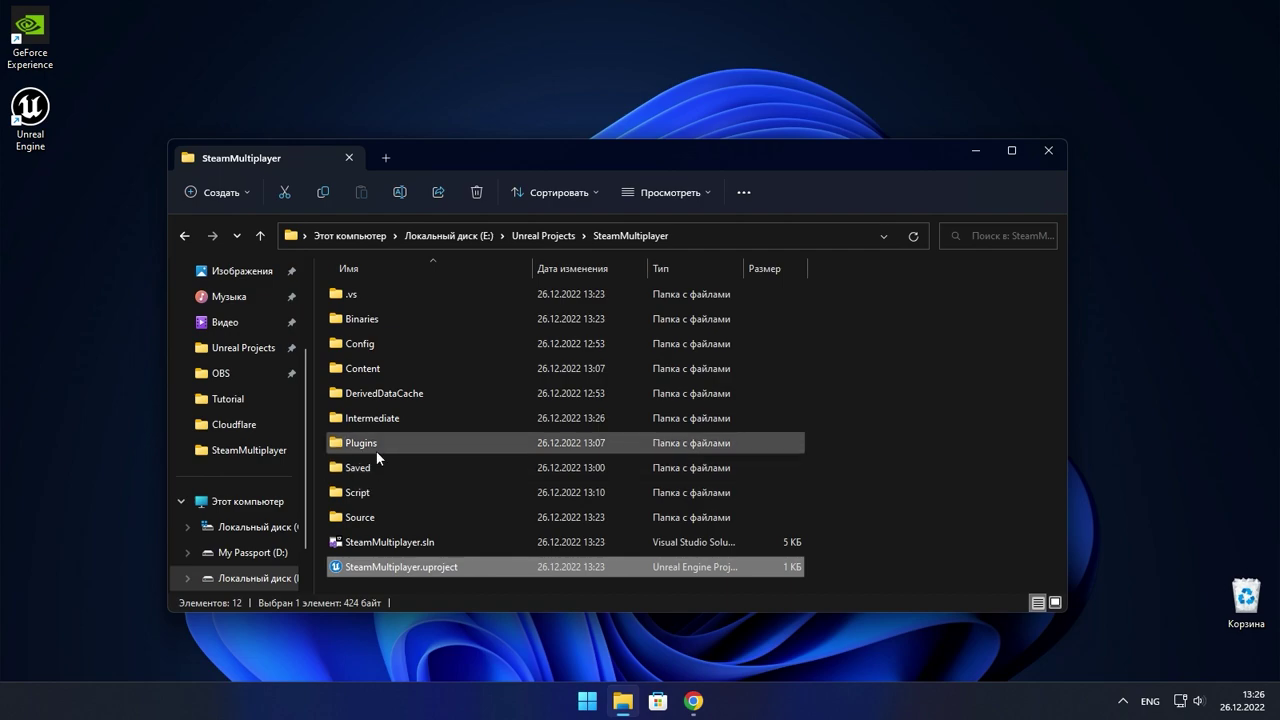
- Open Config\DefaultEngine.ini from the SteamMultiplayer project folder in Notepad
double_click(370, 345)
double_click(390, 350)
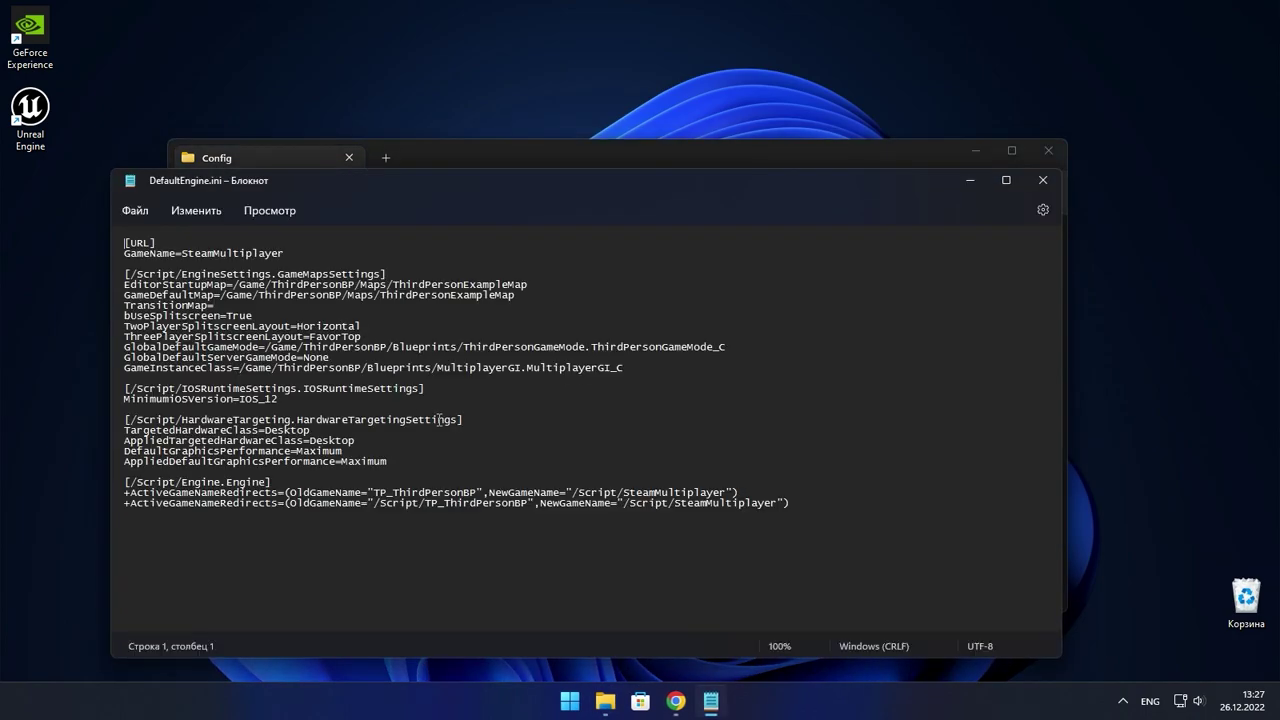
left_click_drag(344, 451, 316, 268)
left_click(425, 450)
- Copy the Online Subsystem Steam block from the docs, paste it at the end of DefaultEngine.ini, and save
left_click(676, 701)
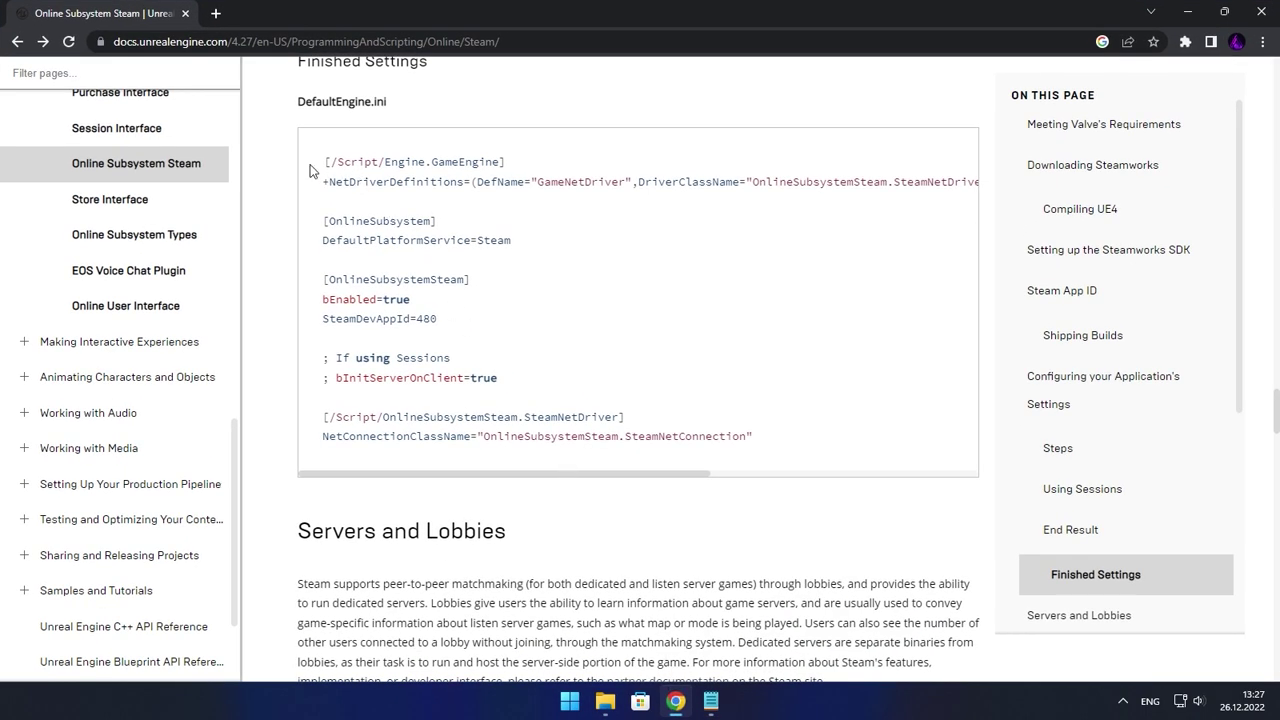
left_click_drag(320, 161, 791, 440)
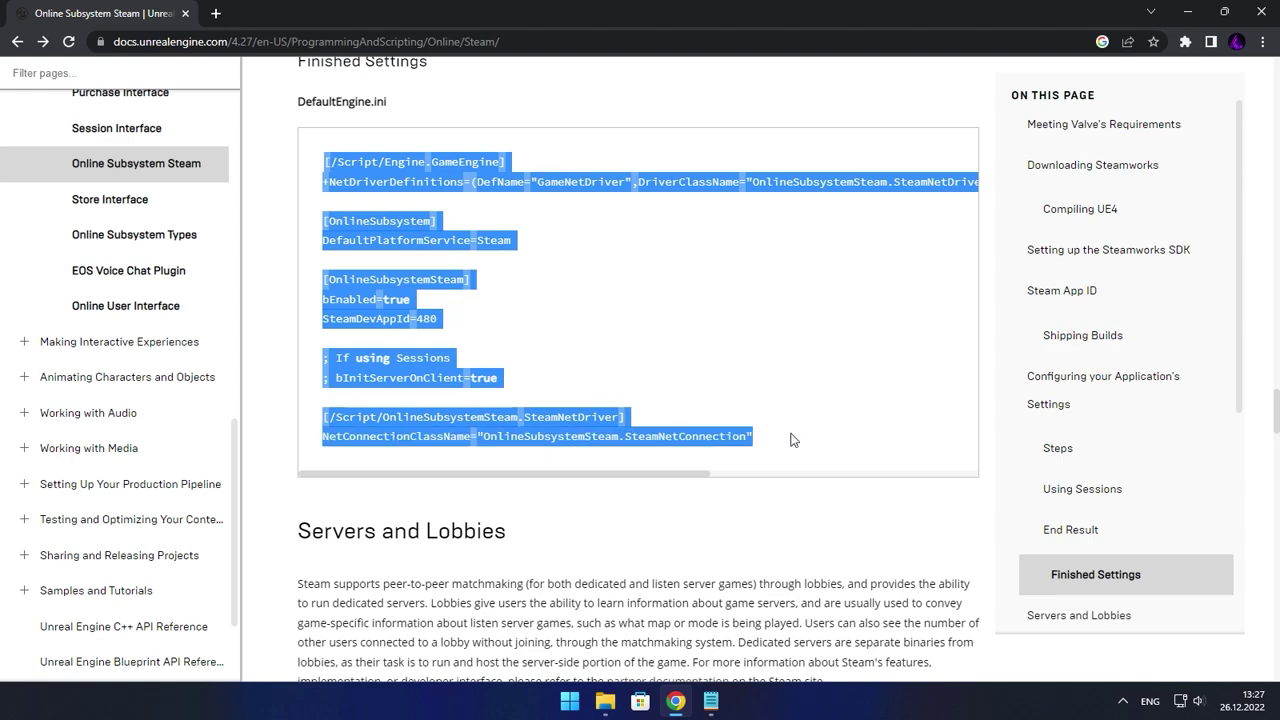
key("alt+Tab")
key("ctrl+End")
key("Return")
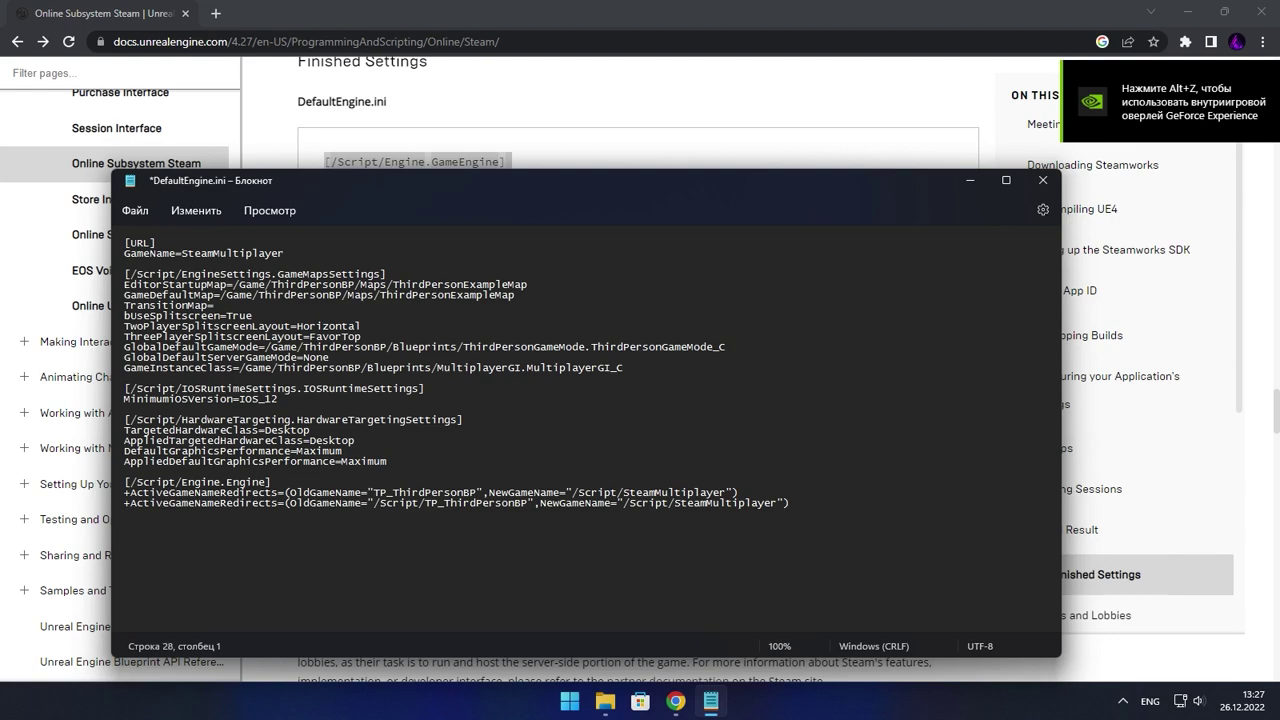
key("ctrl+v")
key("ctrl+s")
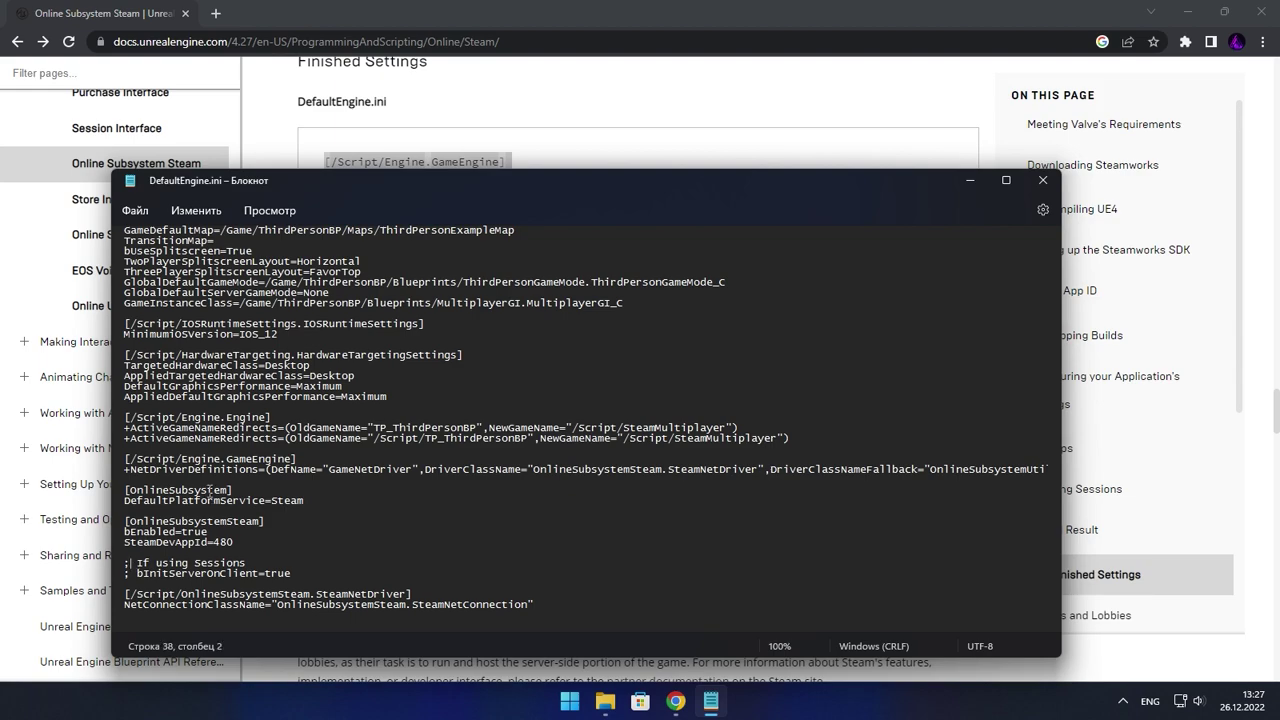
- Uncomment the sessions and bInitServerOnClient lines, save, and close Notepad
key("BackSpace")
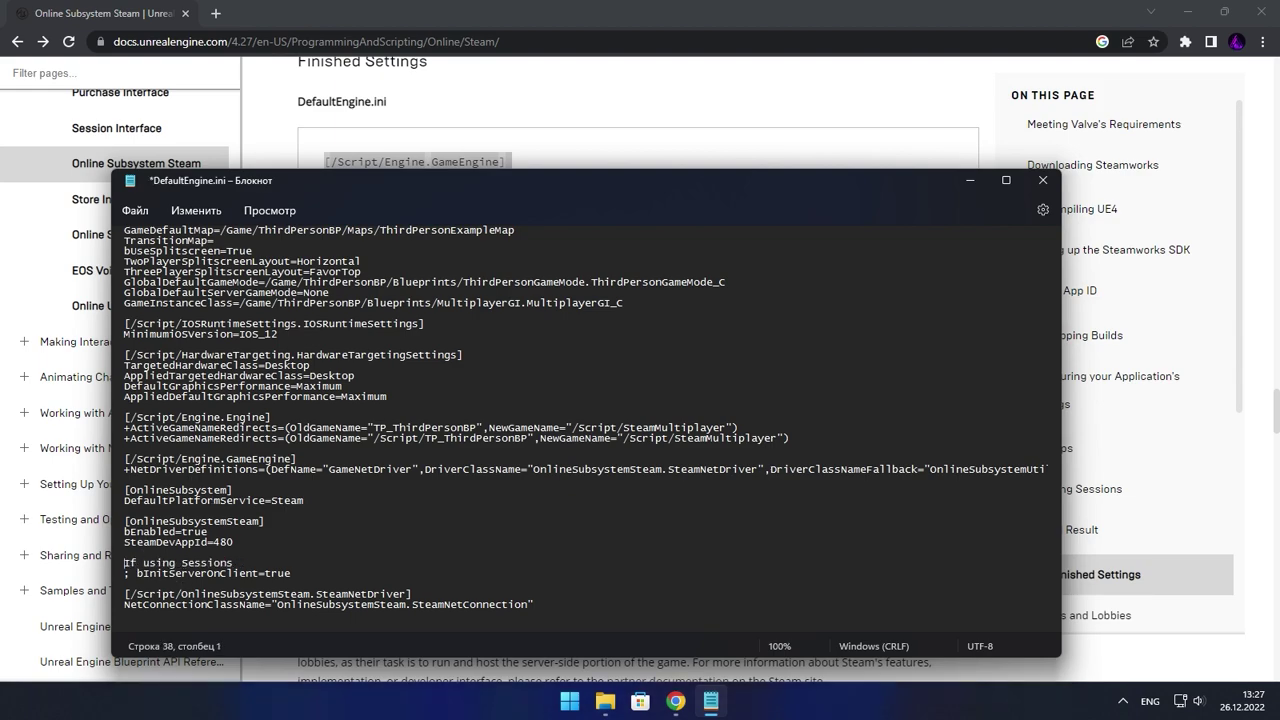
key("BackSpace")
key("BackSpace")
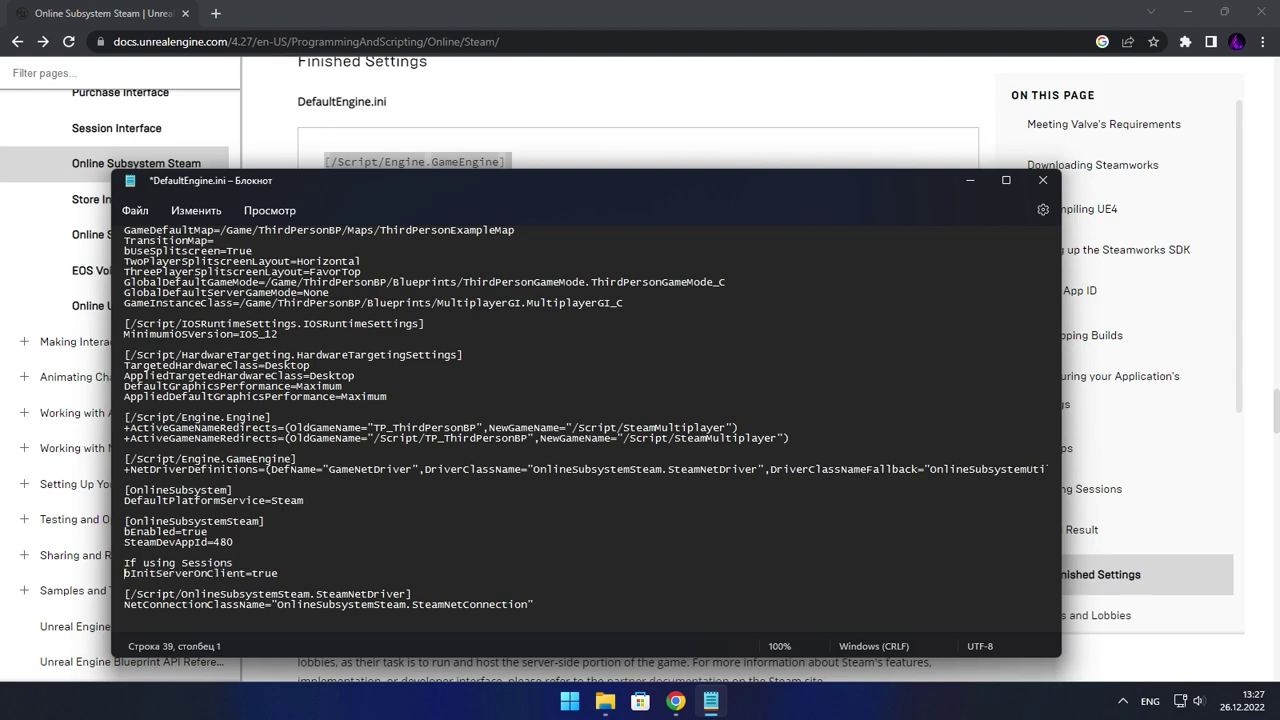
key("ctrl+s")
left_click(510, 496)
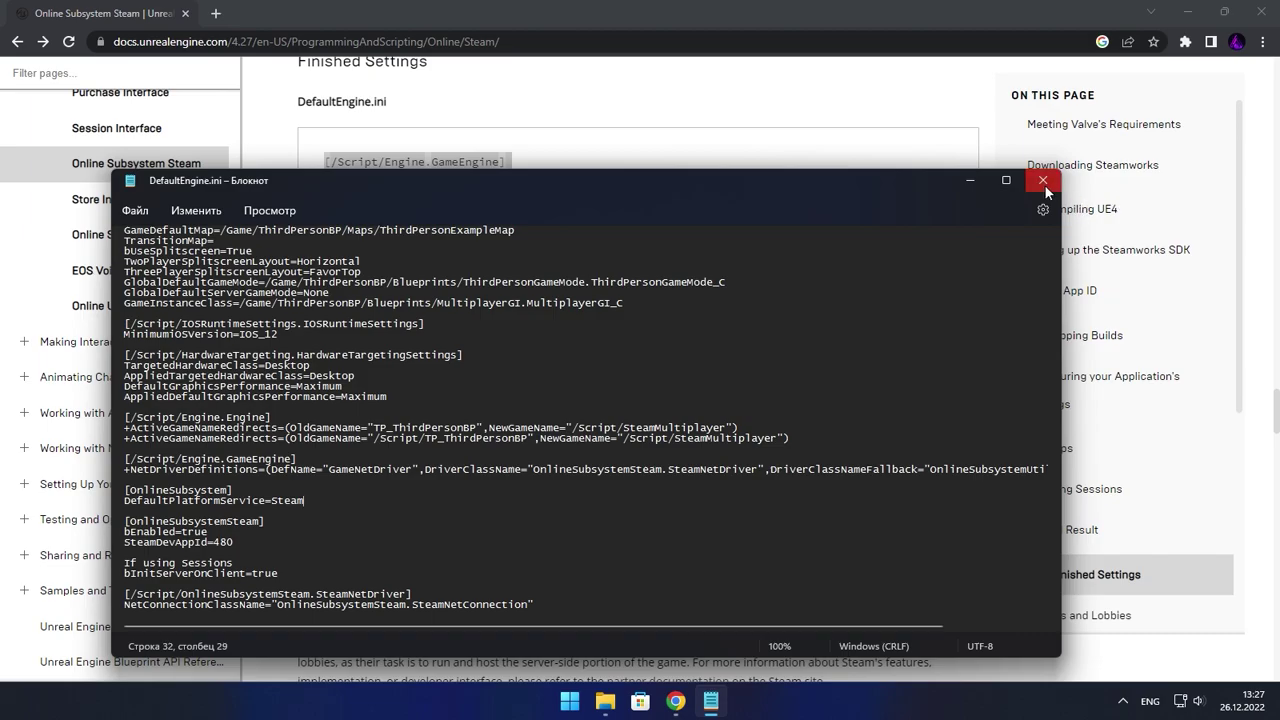
left_click(1043, 181)
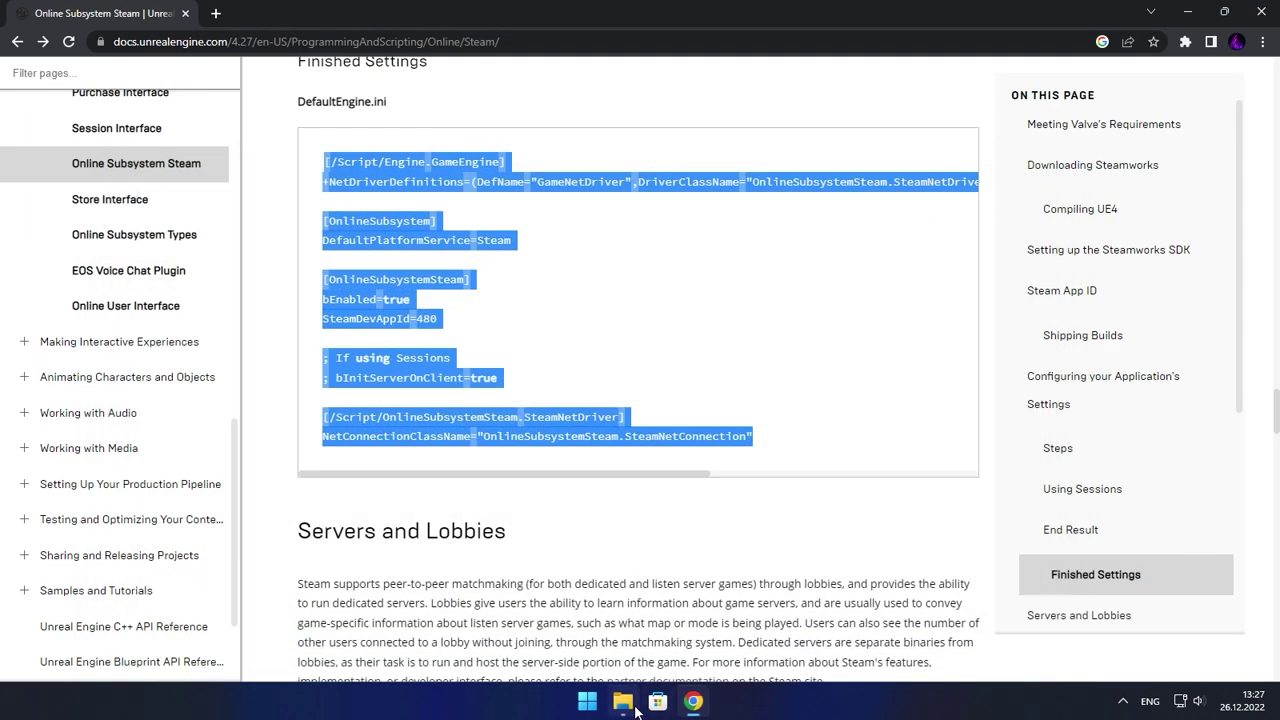
- Delete the leftover 'If using Sessions' comment text from DefaultEngine.ini, save, and close it
left_click(622, 701)
double_click(374, 345)
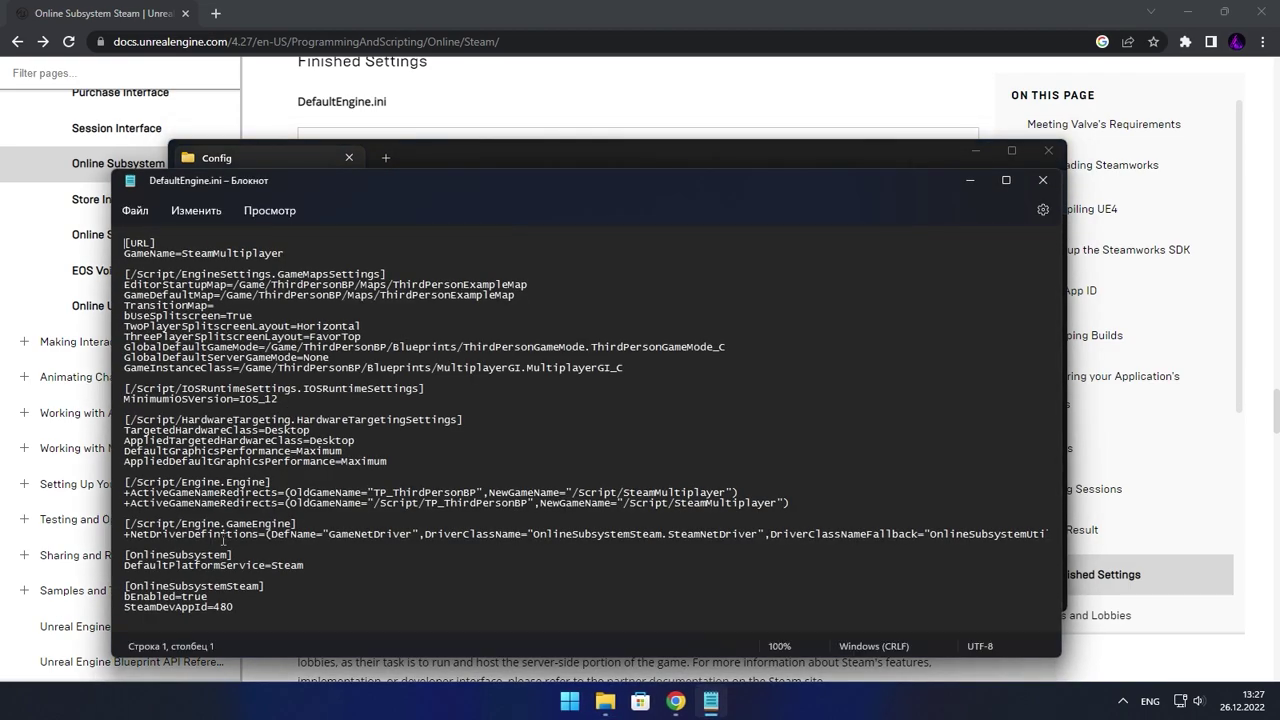
scroll(201, 567, "down", 3)
left_click_drag(236, 550, 122, 550)
key("BackSpace")
key("BackSpace")
key("ctrl+s")
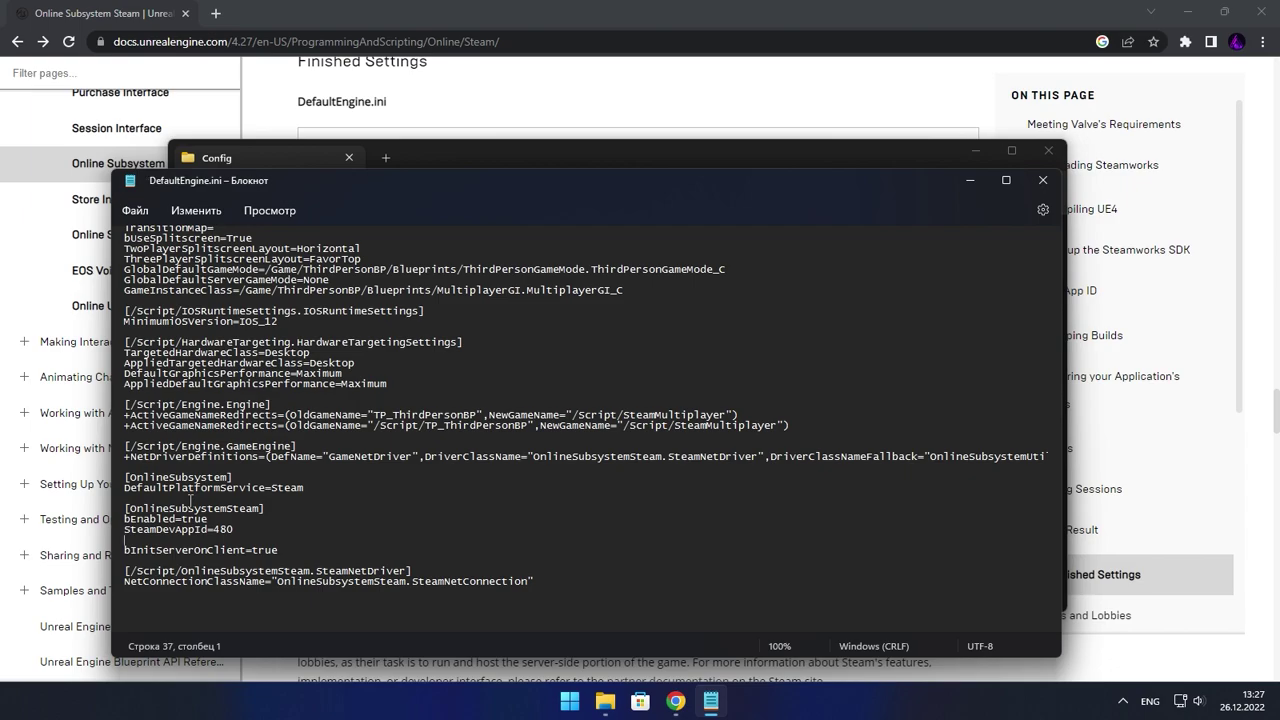
left_click(1038, 181)
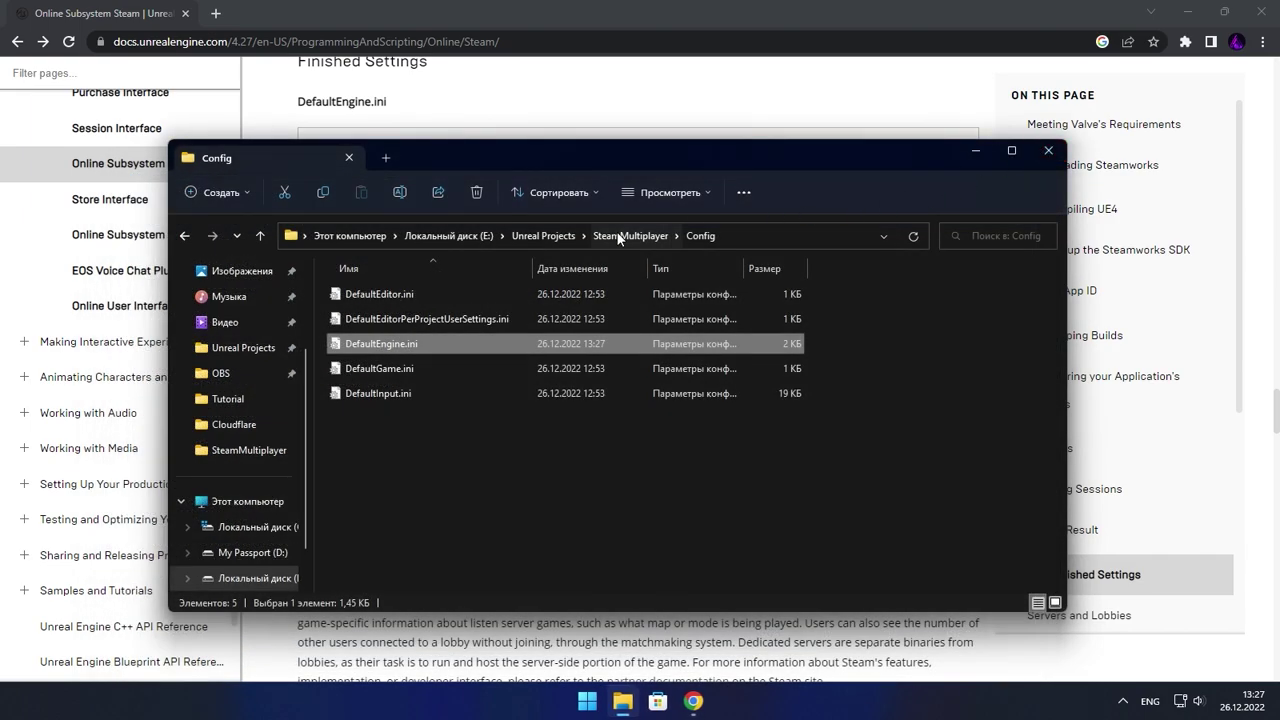
- Generate Visual Studio project files for SteamMultiplayer.uproject and view the generation log
left_click(614, 237)
right_click(397, 565)
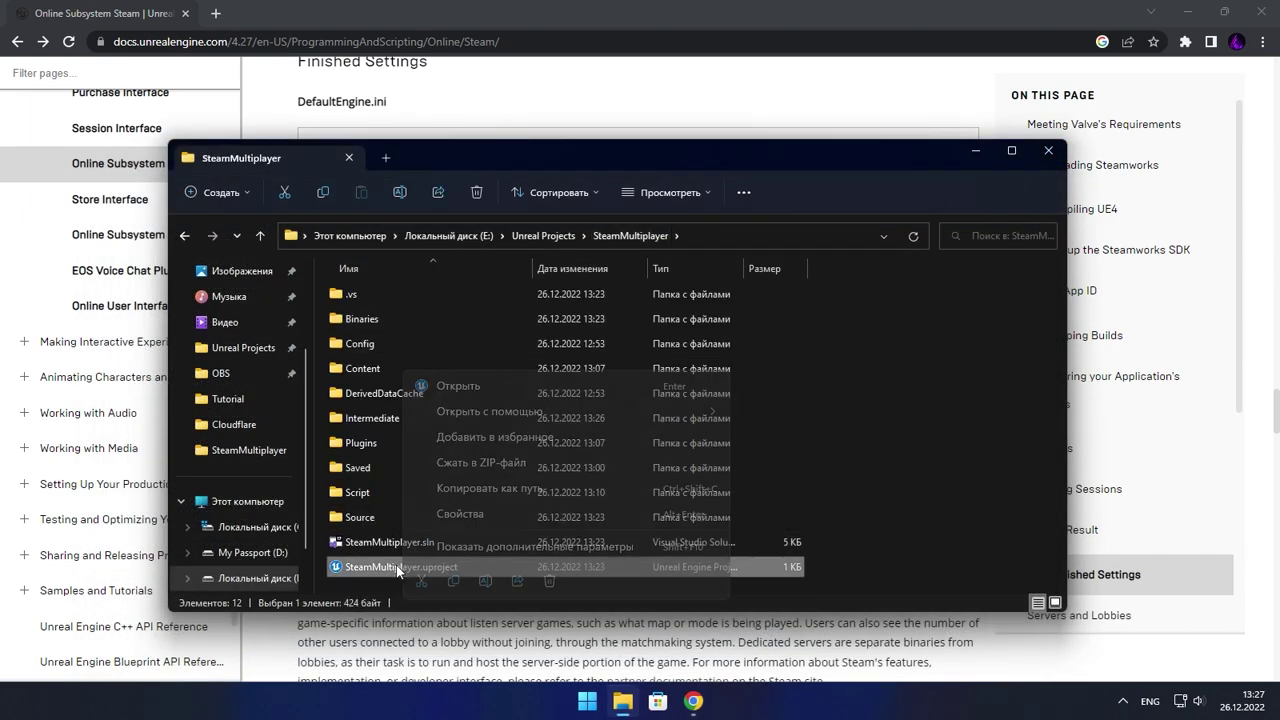
left_click(462, 549)
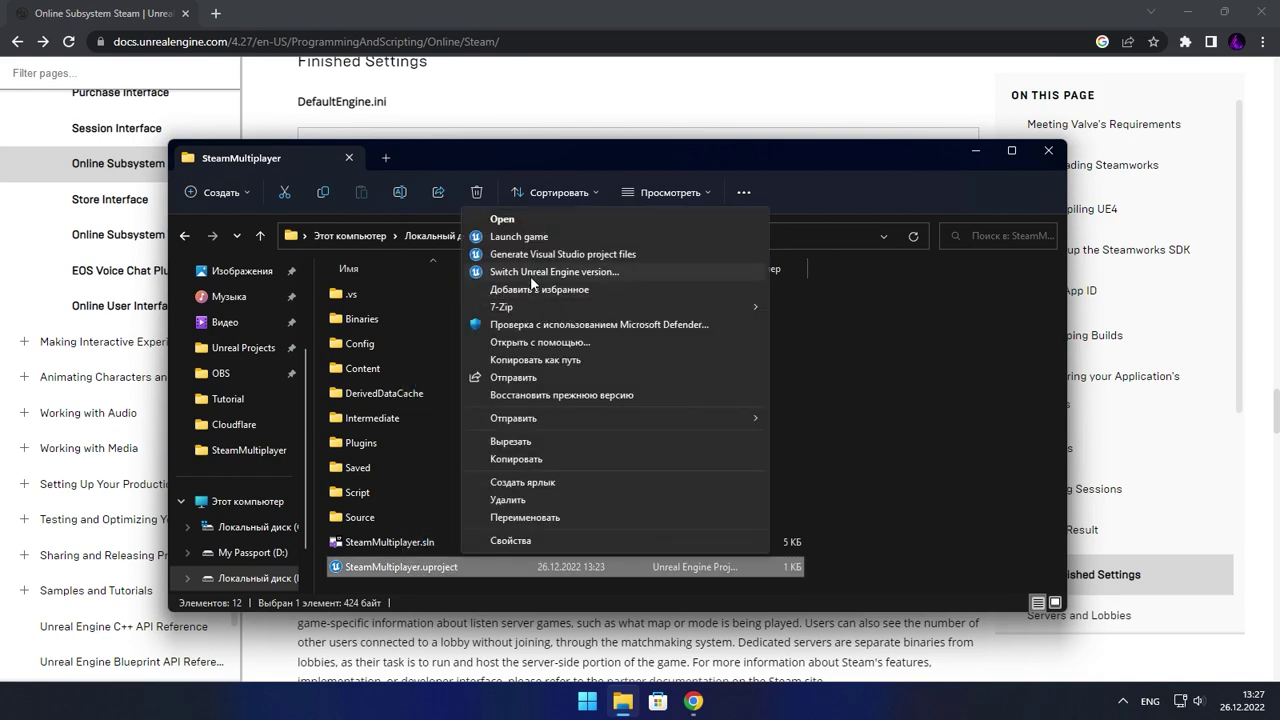
left_click(540, 256)
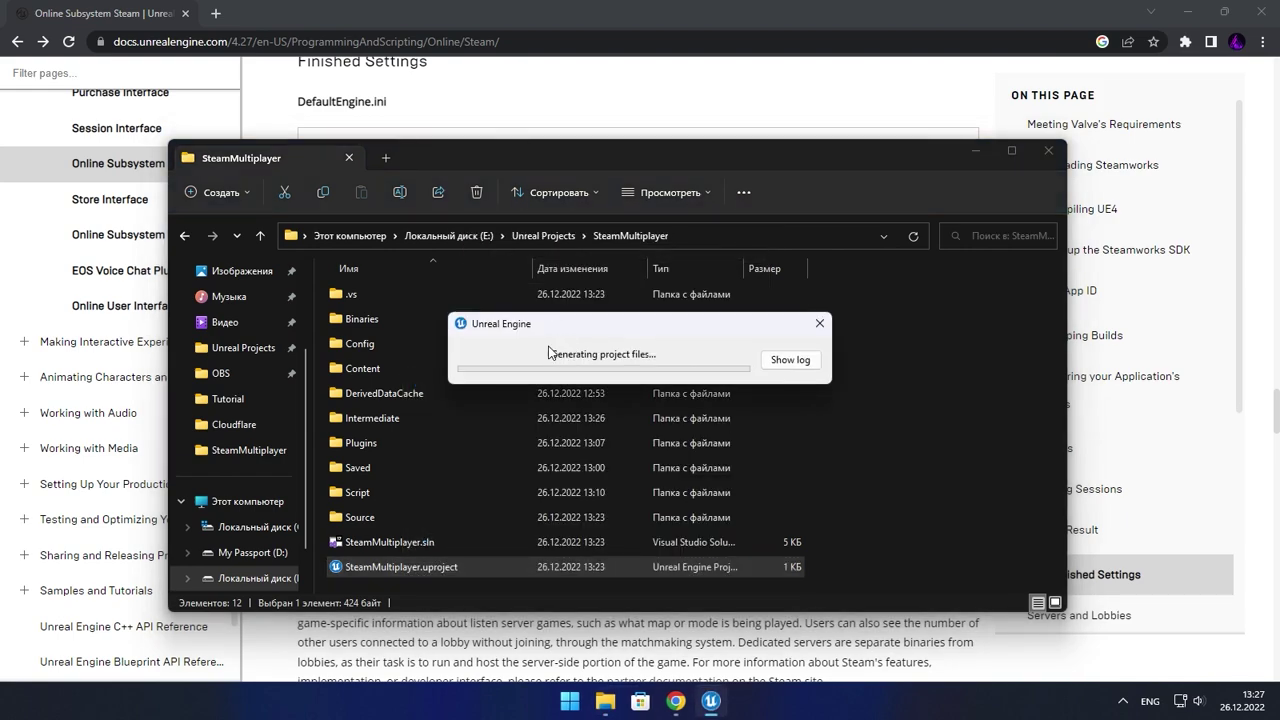
left_click(778, 360)
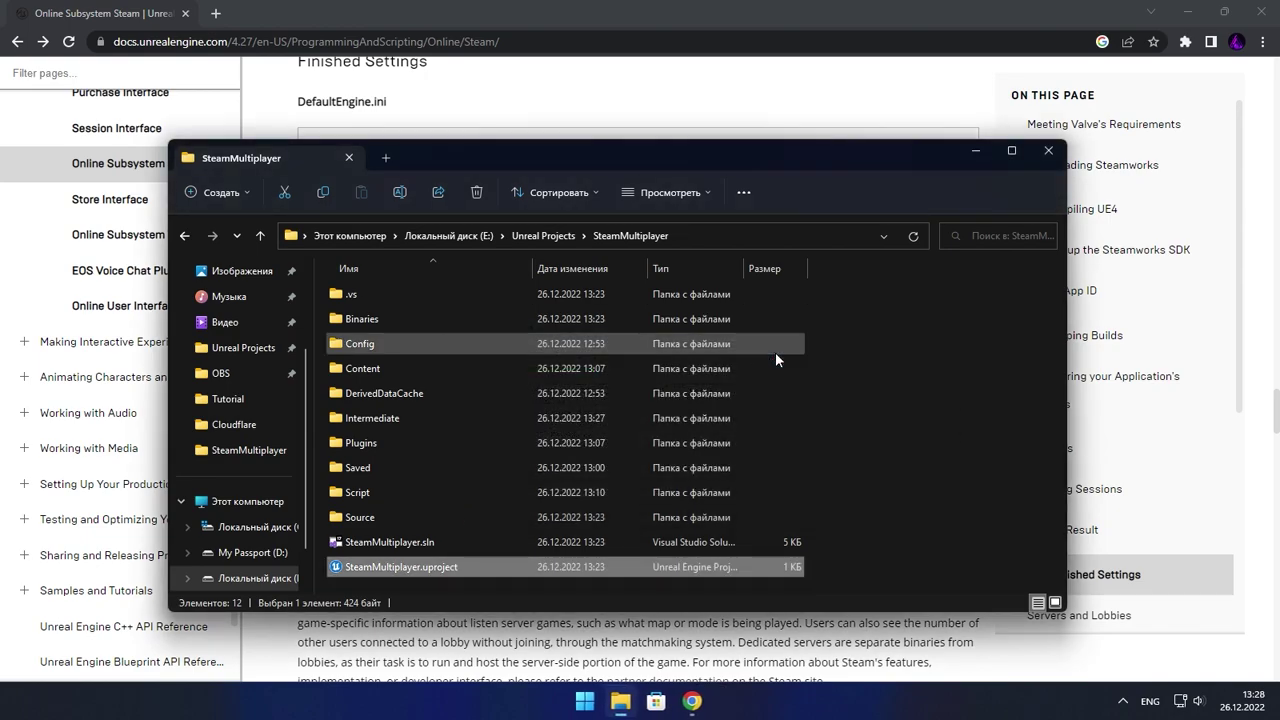
- Launch SteamMultiplayer.uproject in the Unreal editor
double_click(882, 159)
left_click(169, 538)
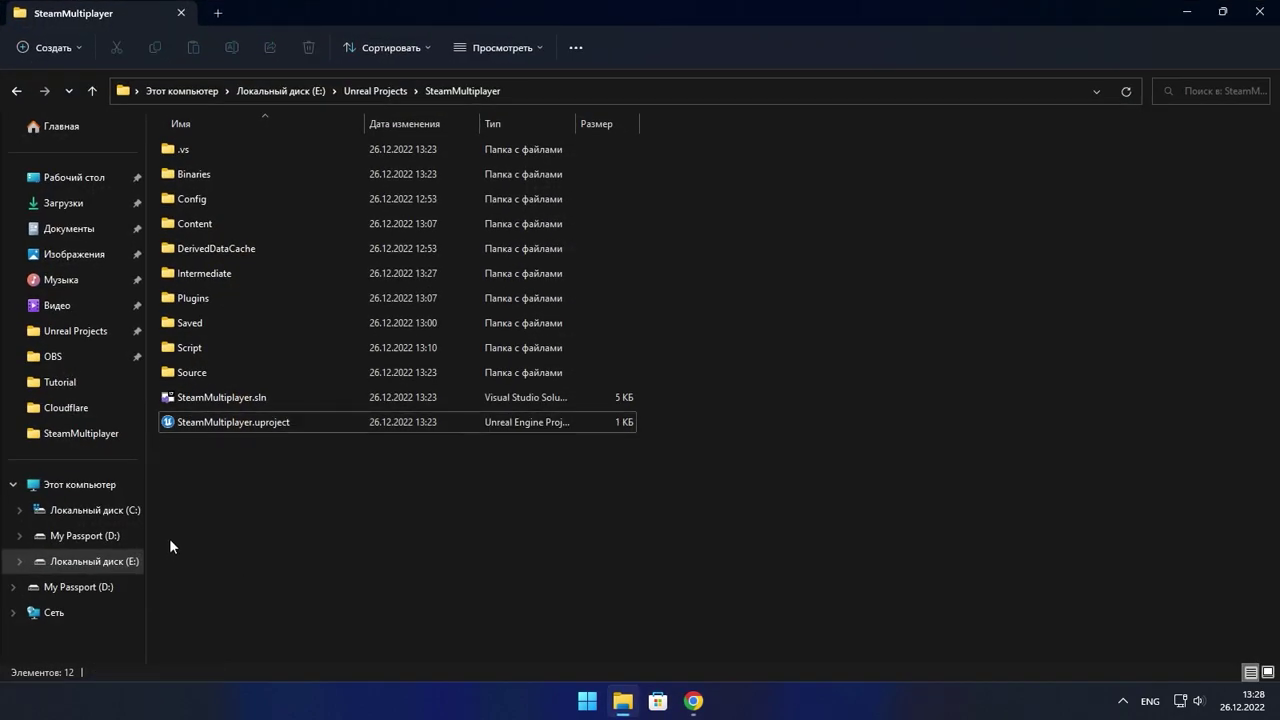
left_click(237, 425)
left_click(232, 488)
double_click(217, 429)
left_click(224, 515)
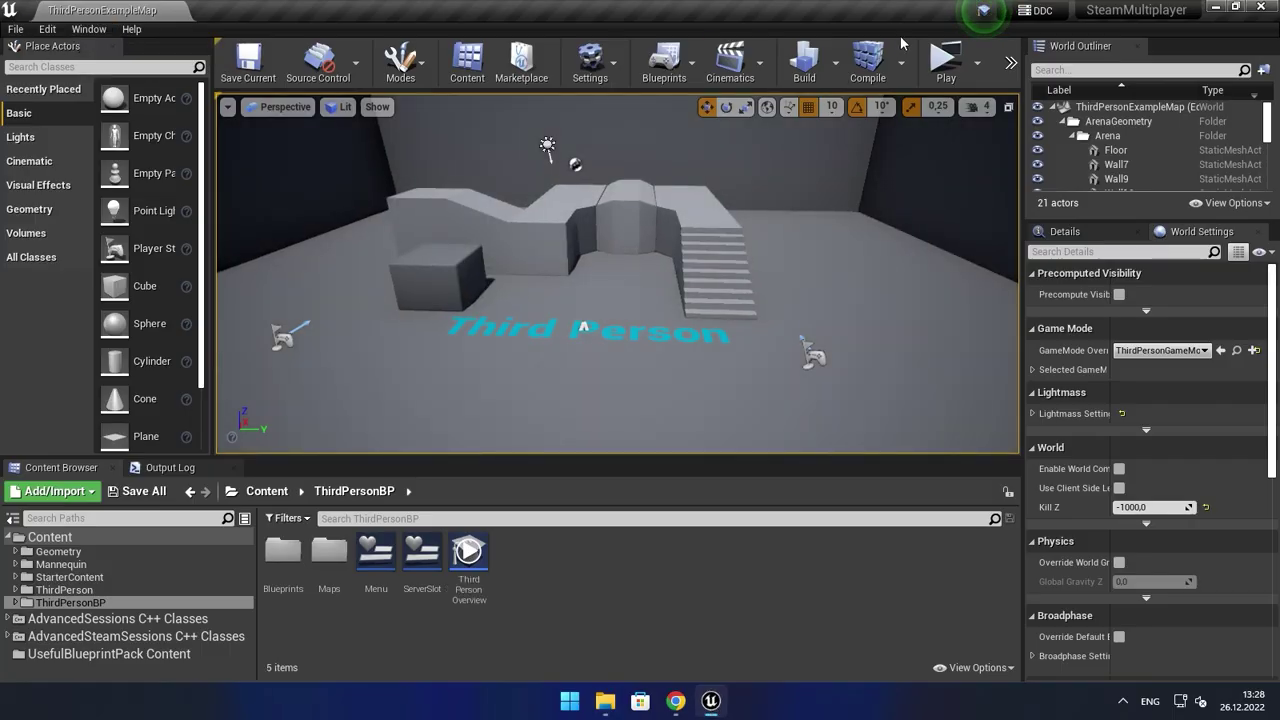
- Start a quick multiplayer play test and stop it with Escape
left_click(946, 62)
key("Escape")
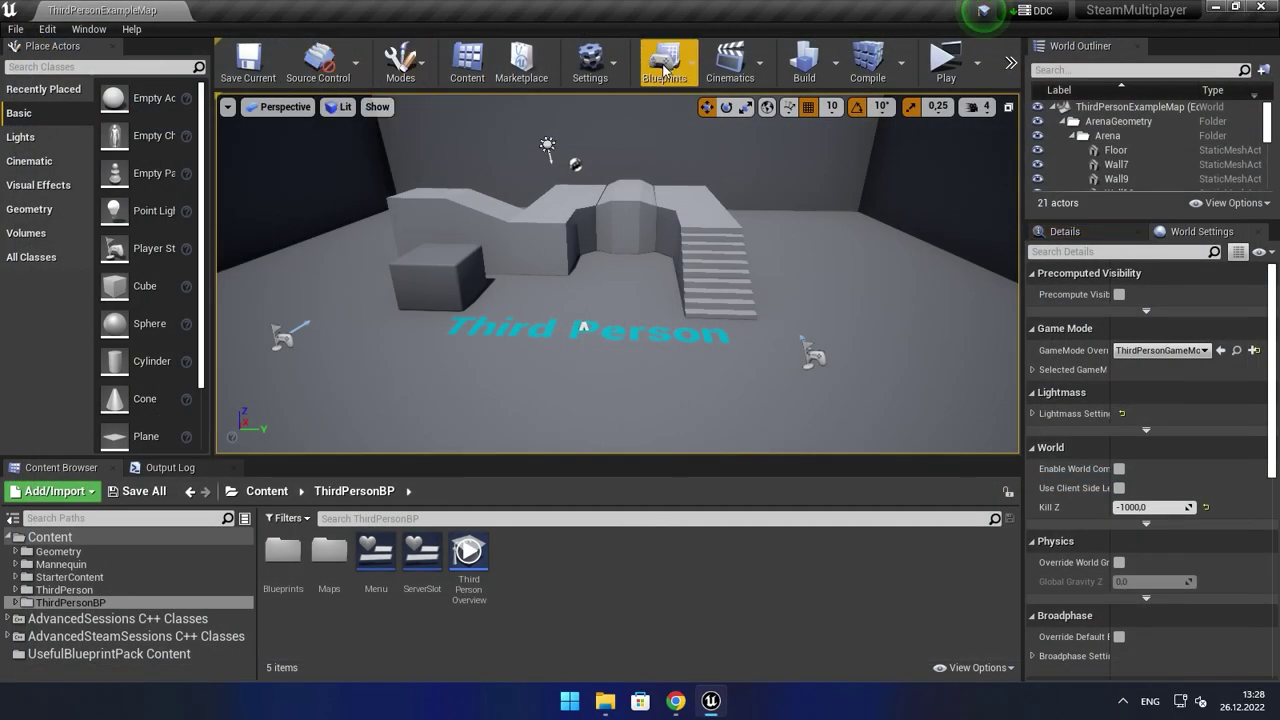
left_click(590, 62)
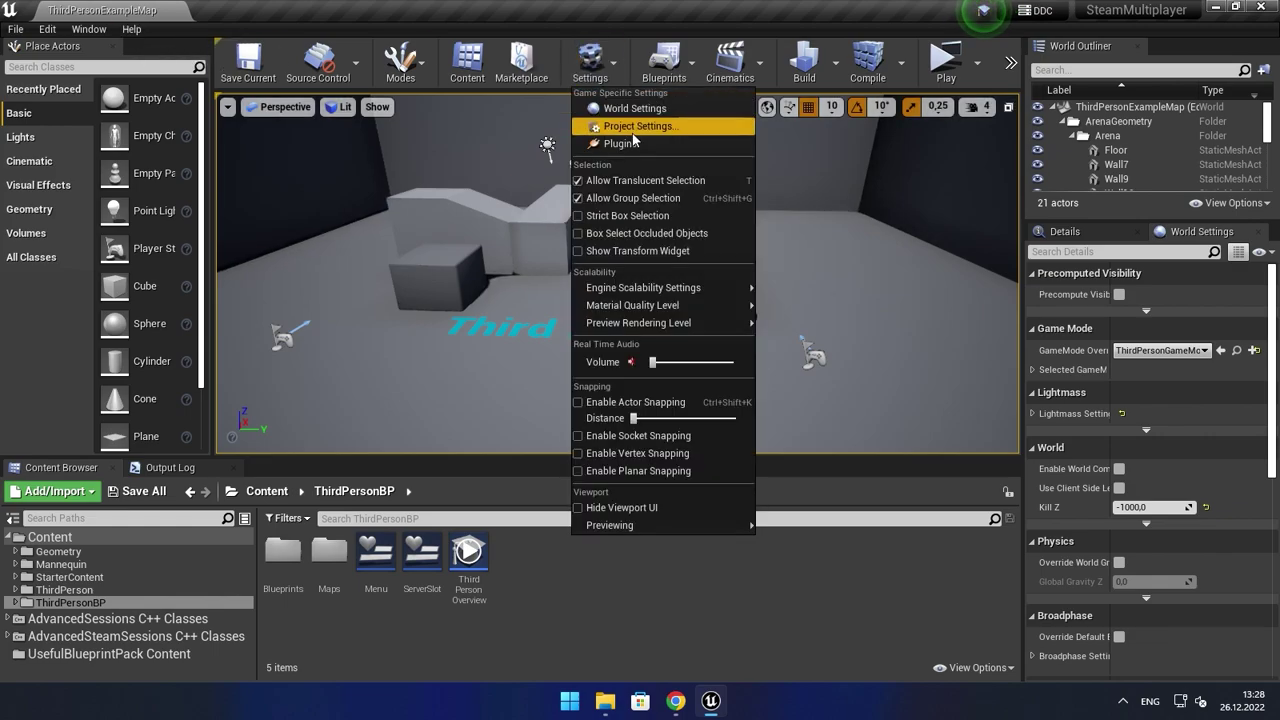
left_click(590, 62)
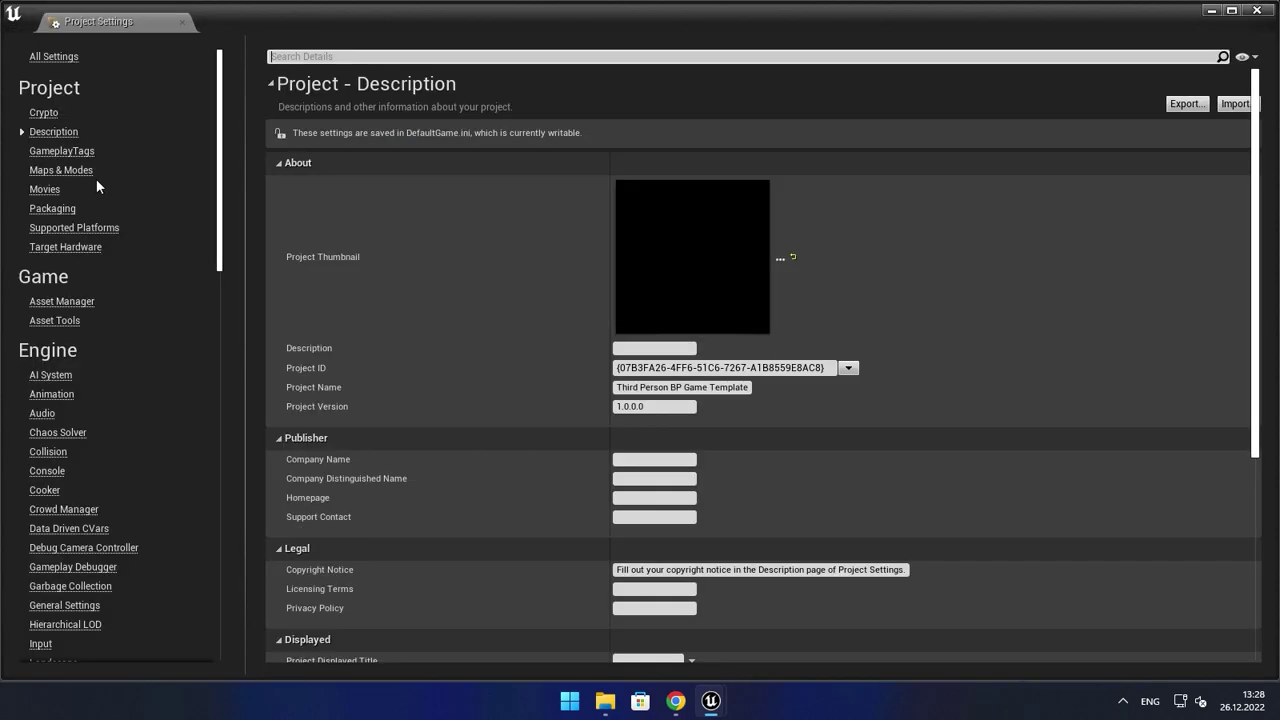
- Set Editor Startup Map and Game Default Map to MainMenu in Maps & Modes, then close Project Settings
left_click(61, 170)
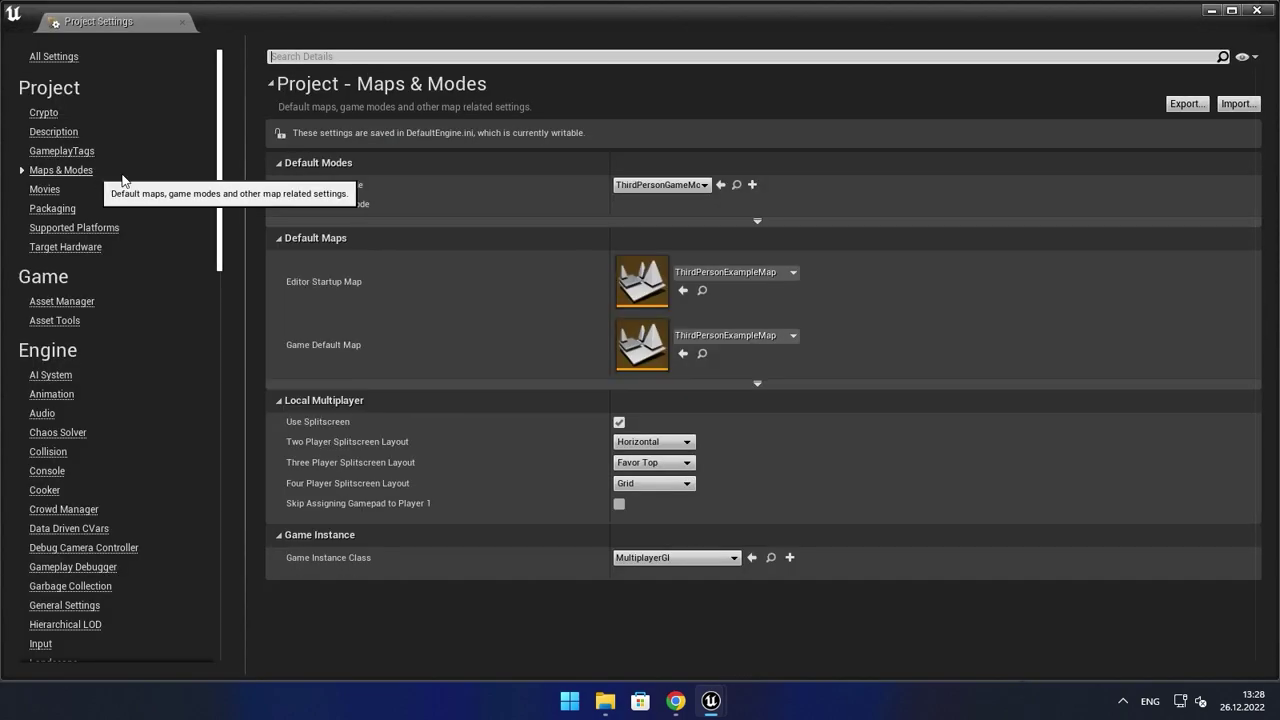
left_click(745, 273)
left_click(723, 477)
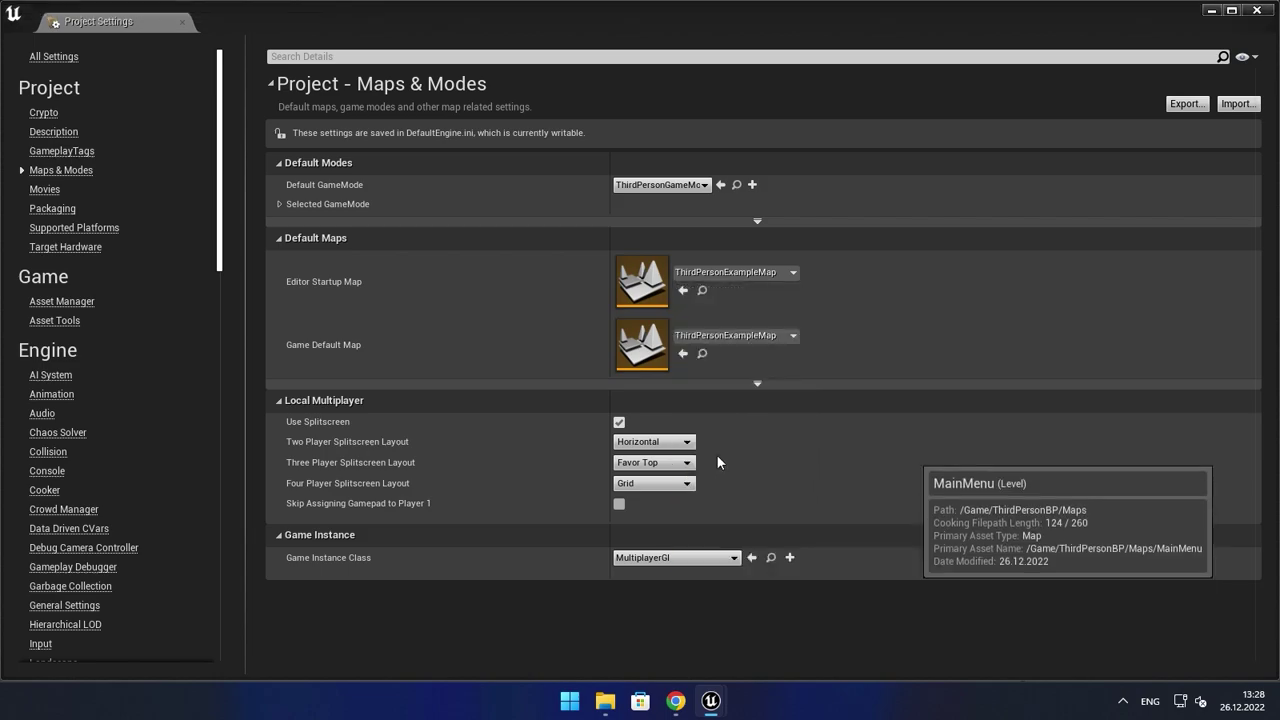
left_click(729, 336)
left_click(847, 488)
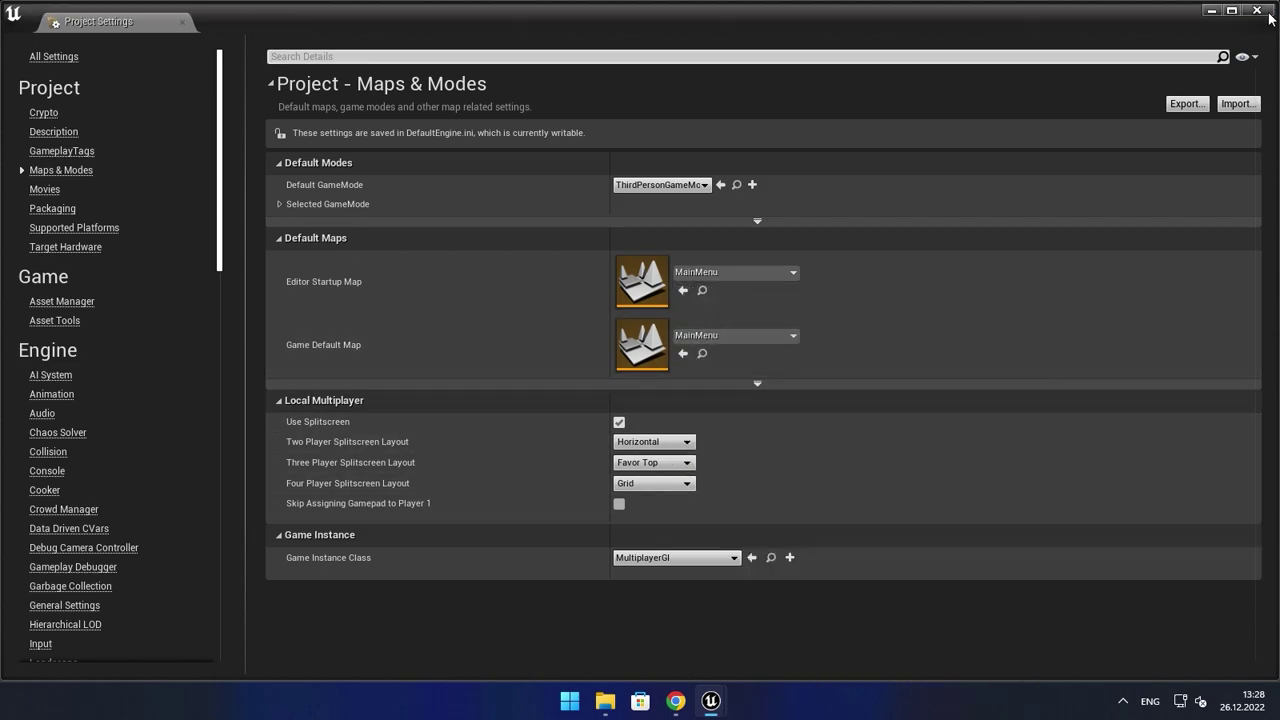
left_click(1257, 10)
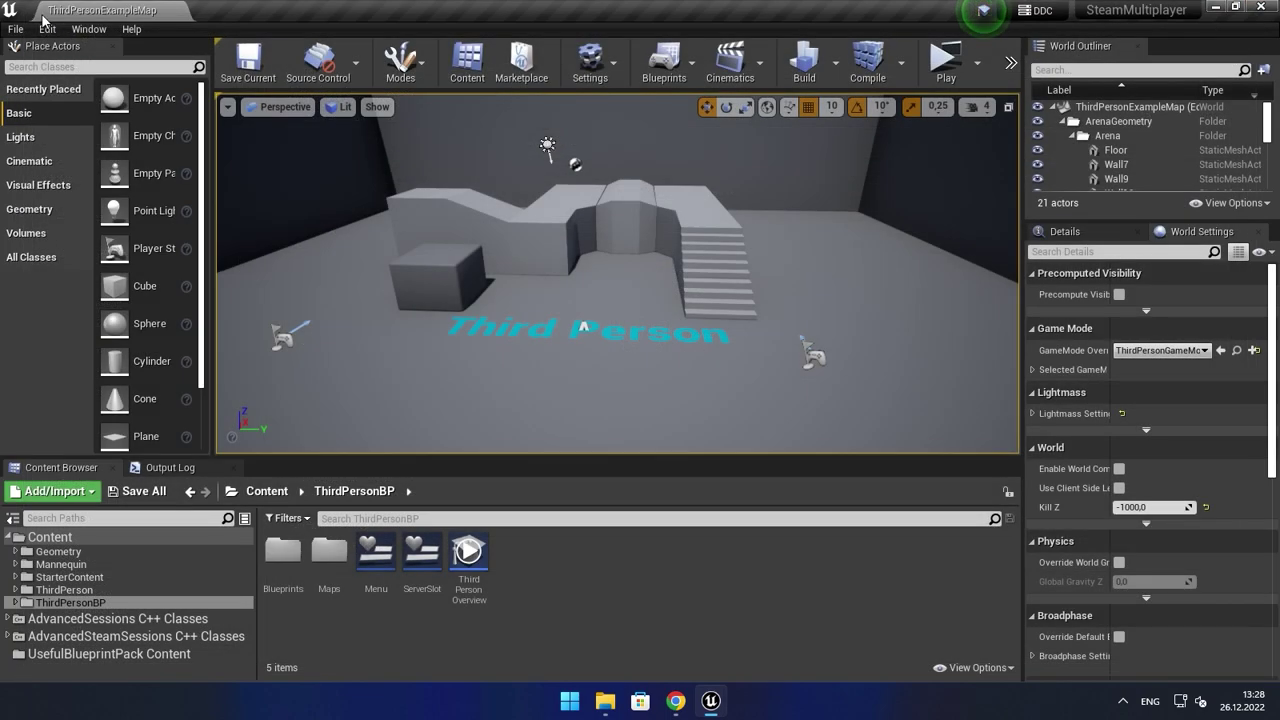
left_click(88, 29)
- In the Project Launcher, create a new custom launch profile named Steam Multiplayer
left_click(134, 401)
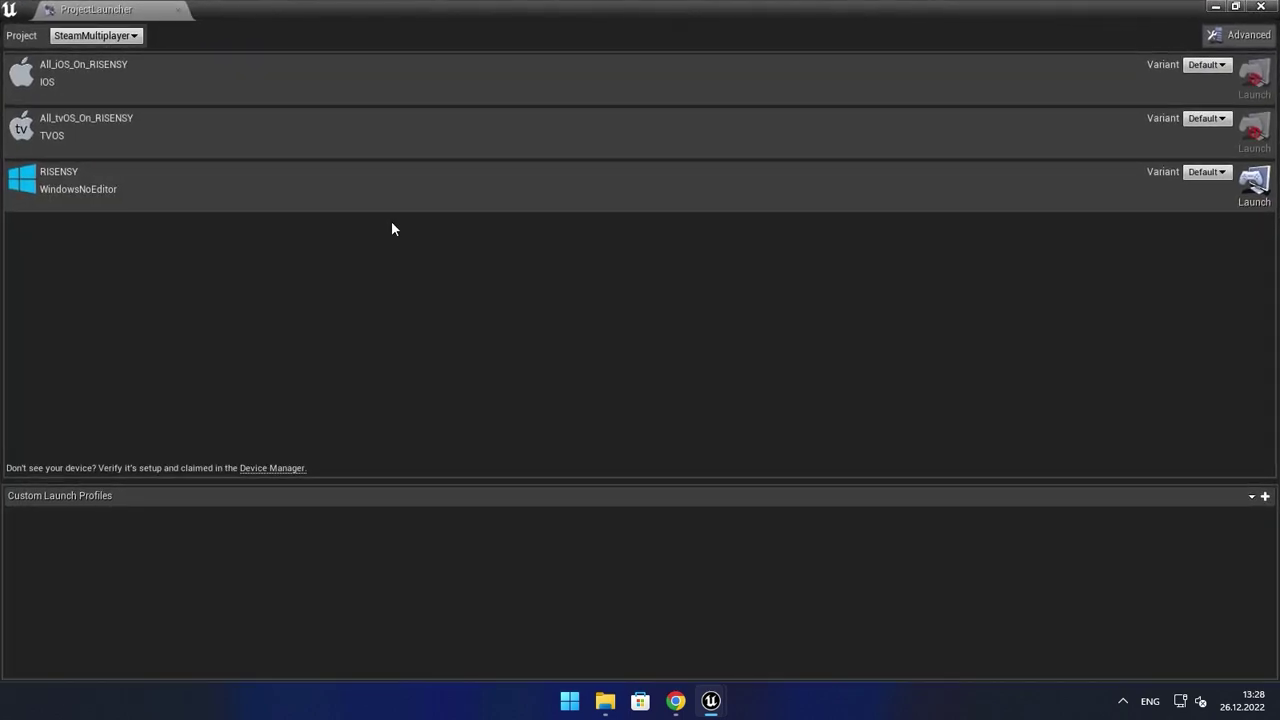
left_click(1251, 496)
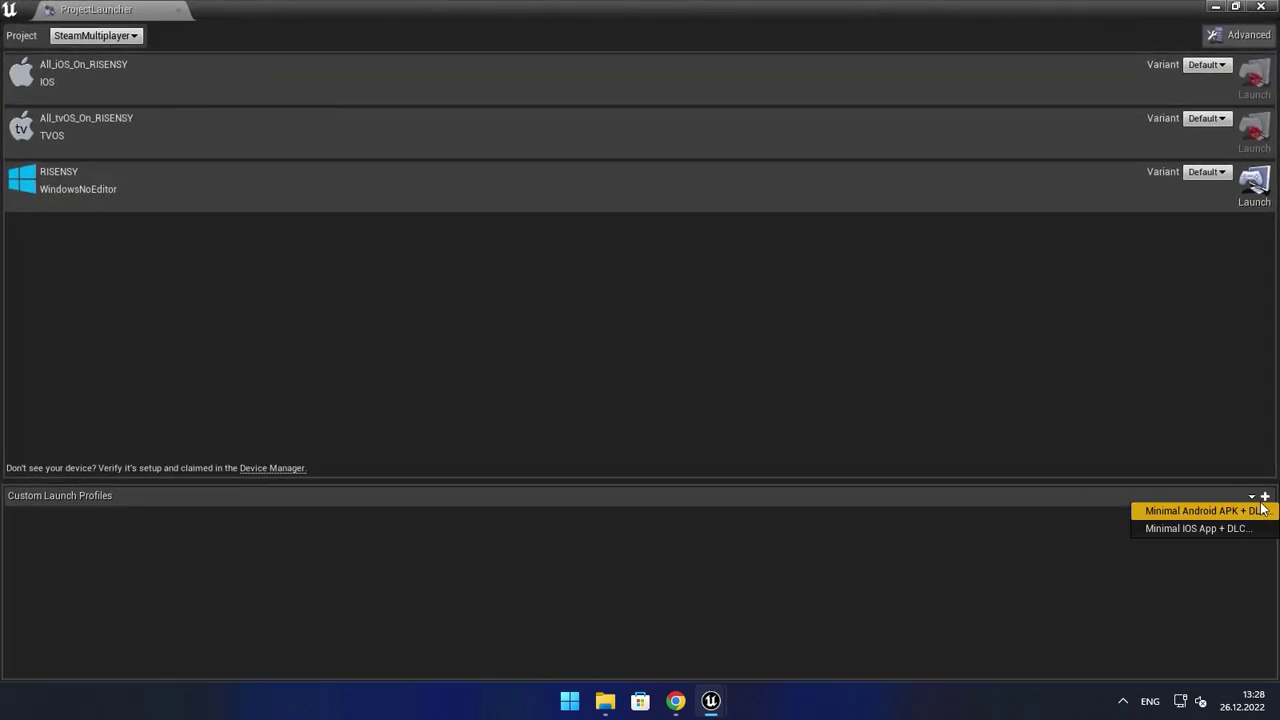
left_click(1264, 496)
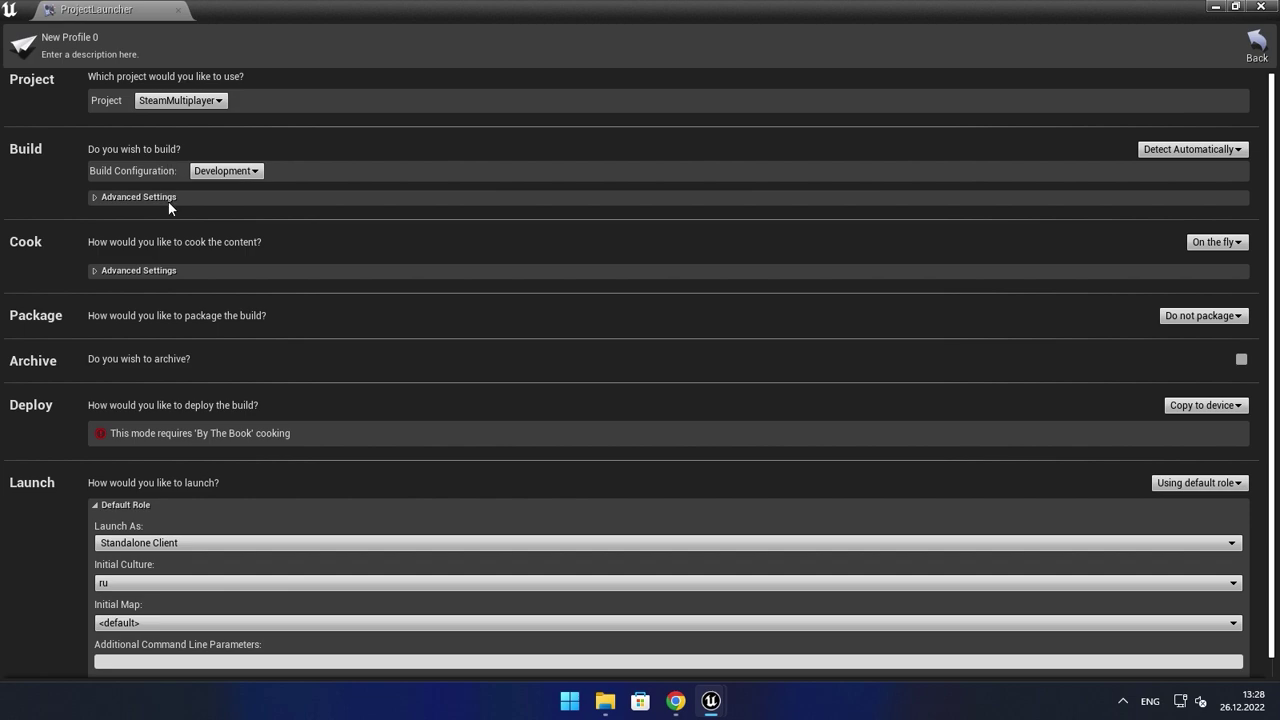
double_click(64, 38)
type("Steam Mu")
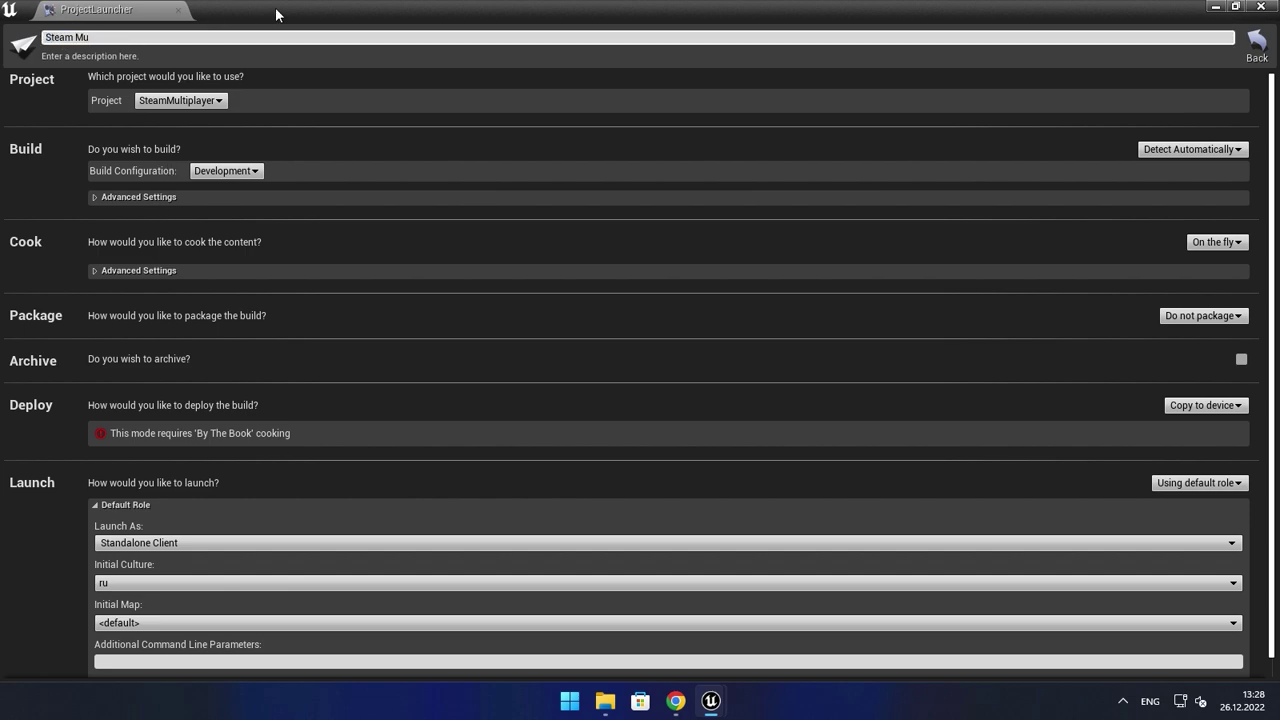
type("ltiplayer")
key("Return")
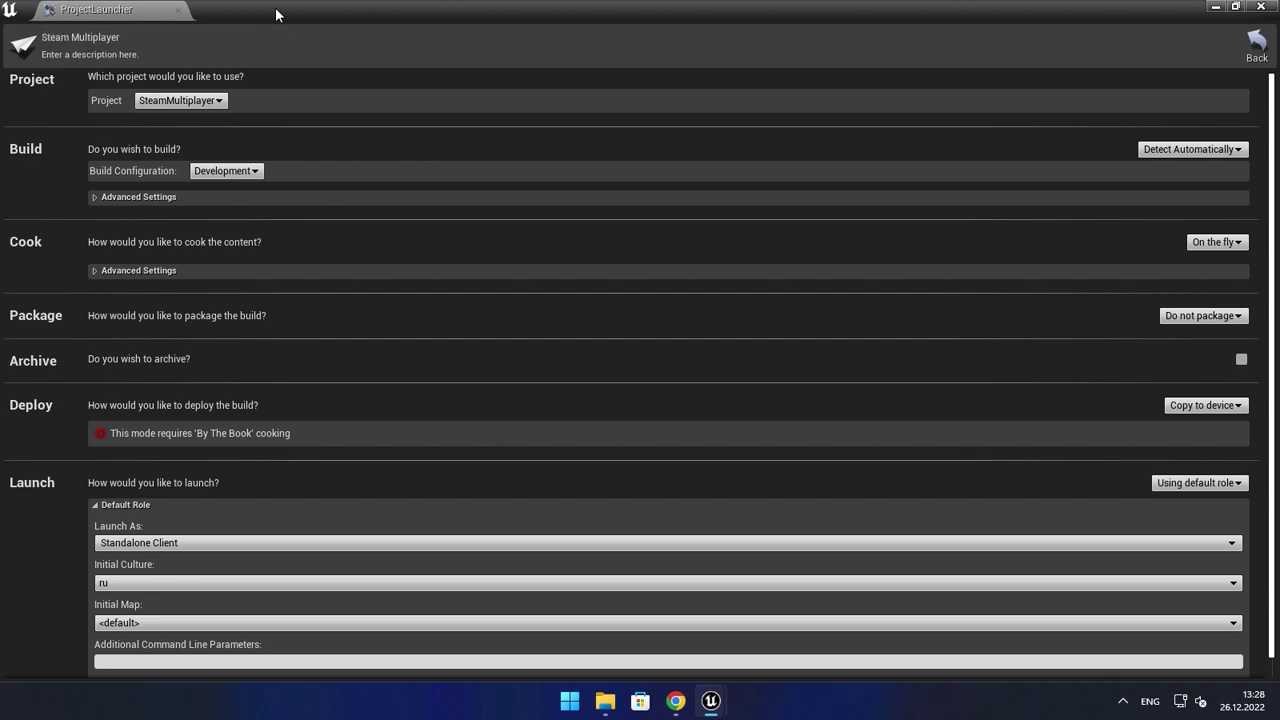
- Set the build configuration to Shipping and enable building UAT in advanced settings
left_click(225, 171)
left_click(205, 220)
left_click(153, 196)
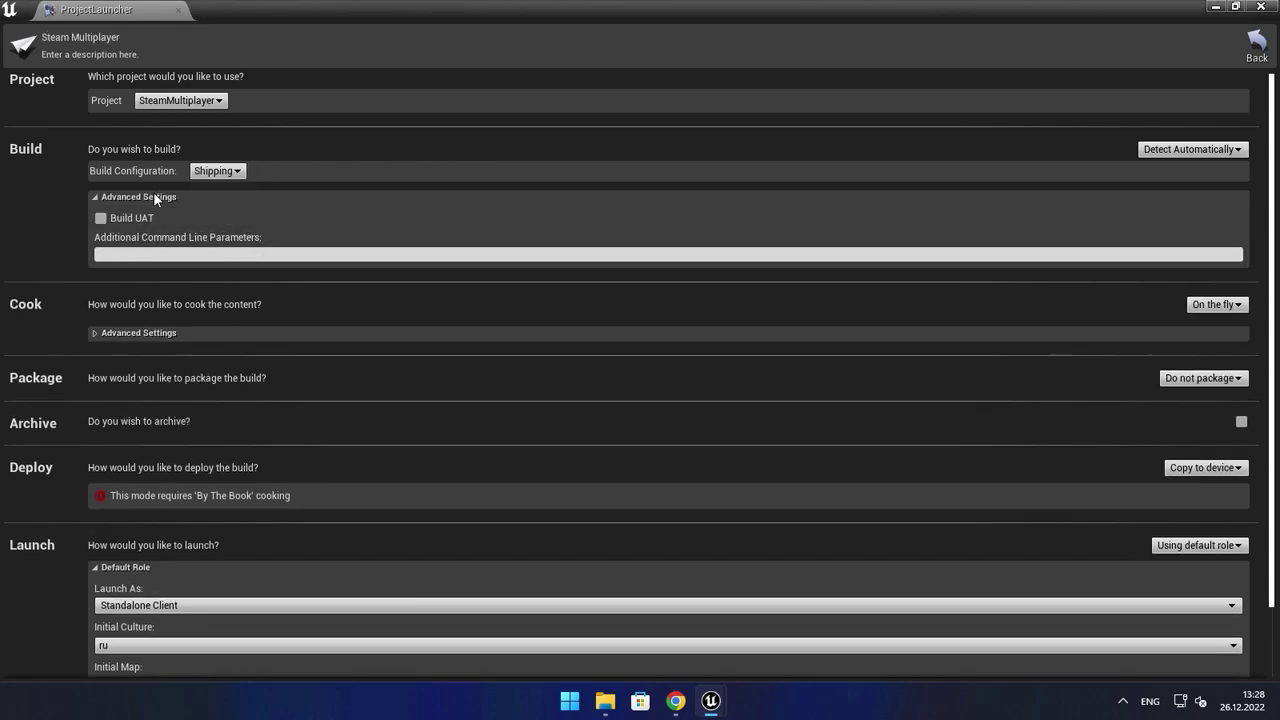
left_click(115, 215)
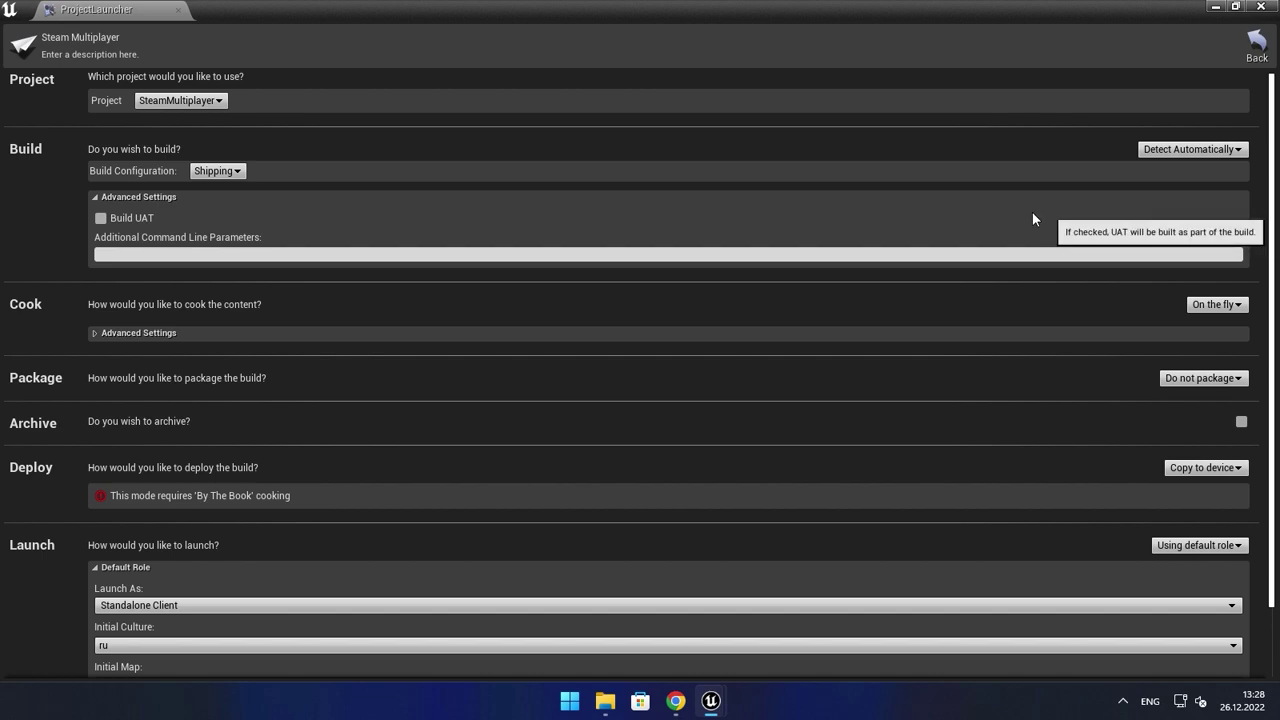
left_click(930, 197)
- Cook by the book for WindowsNoEditor with the MainMenu and ThirdPersonExampleMap maps
left_click(1214, 242)
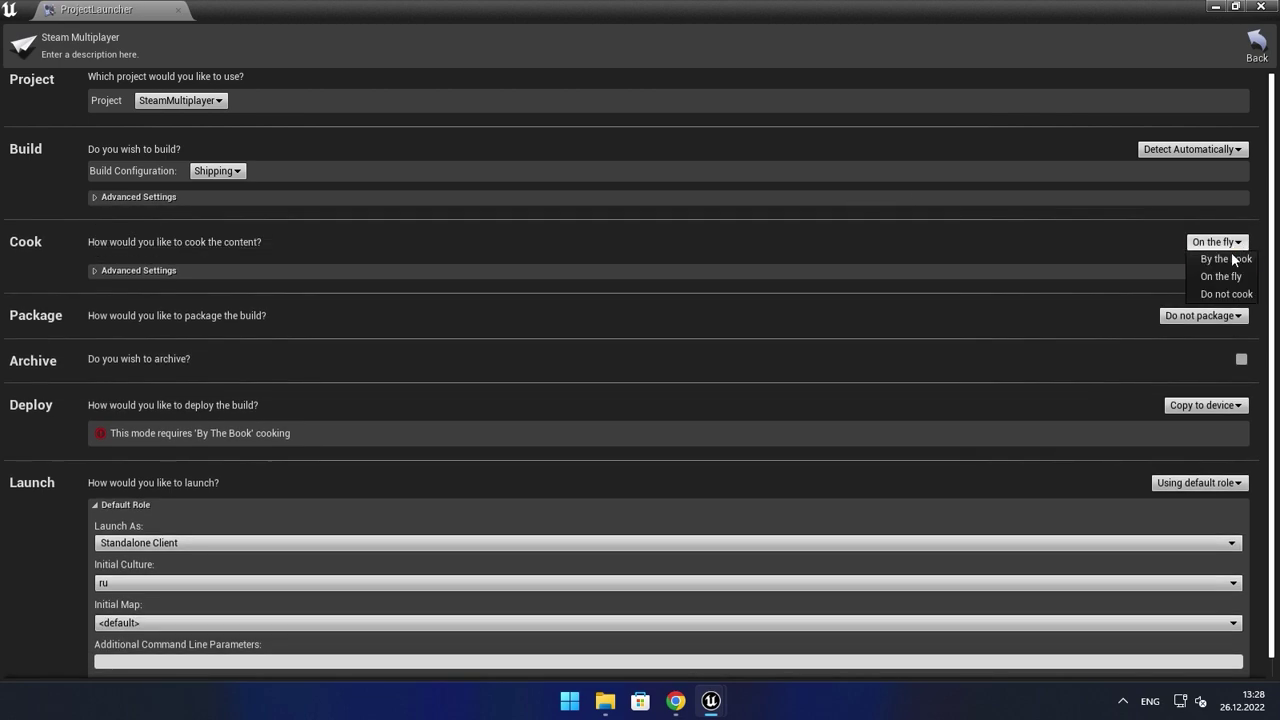
left_click(1182, 266)
scroll(224, 370, "down", 5)
scroll(199, 379, "down", 5)
scroll(167, 395, "down", 5)
scroll(180, 396, "down", 2)
left_click(155, 334)
scroll(55, 423, "down", 3)
scroll(61, 424, "down", 2)
scroll(62, 426, "down", 1)
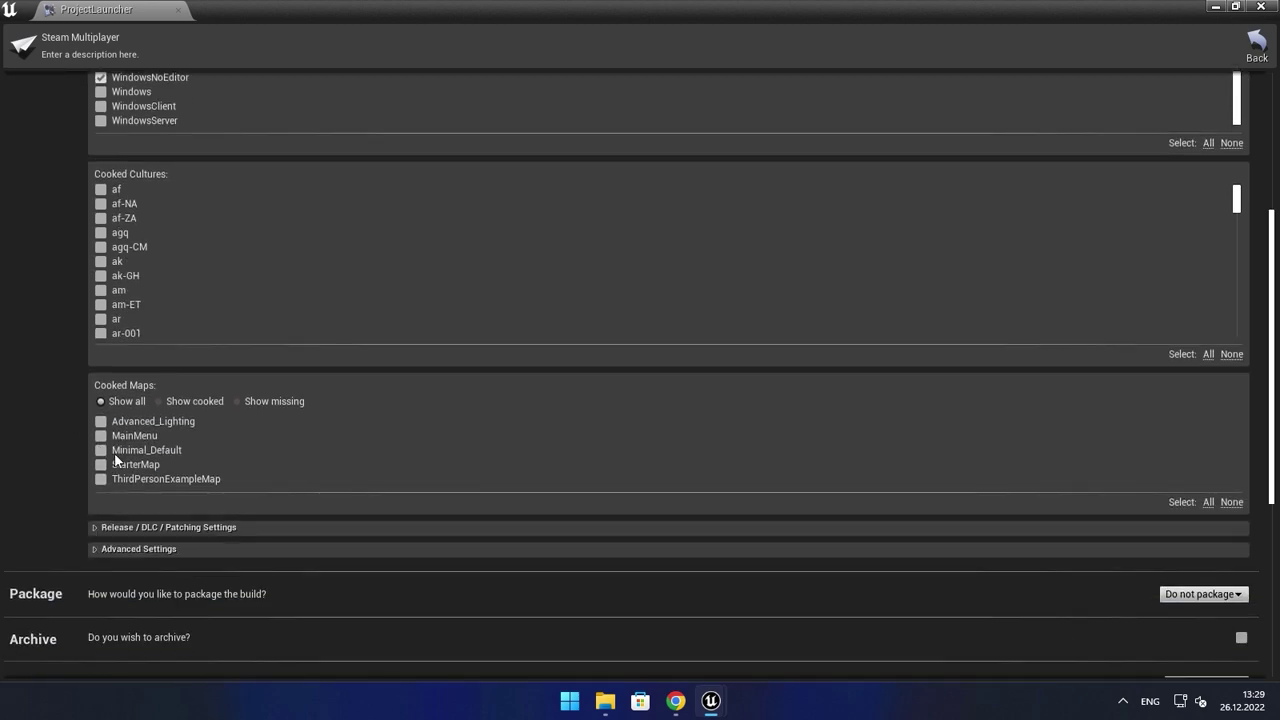
left_click(100, 480)
scroll(110, 486, "down", 2)
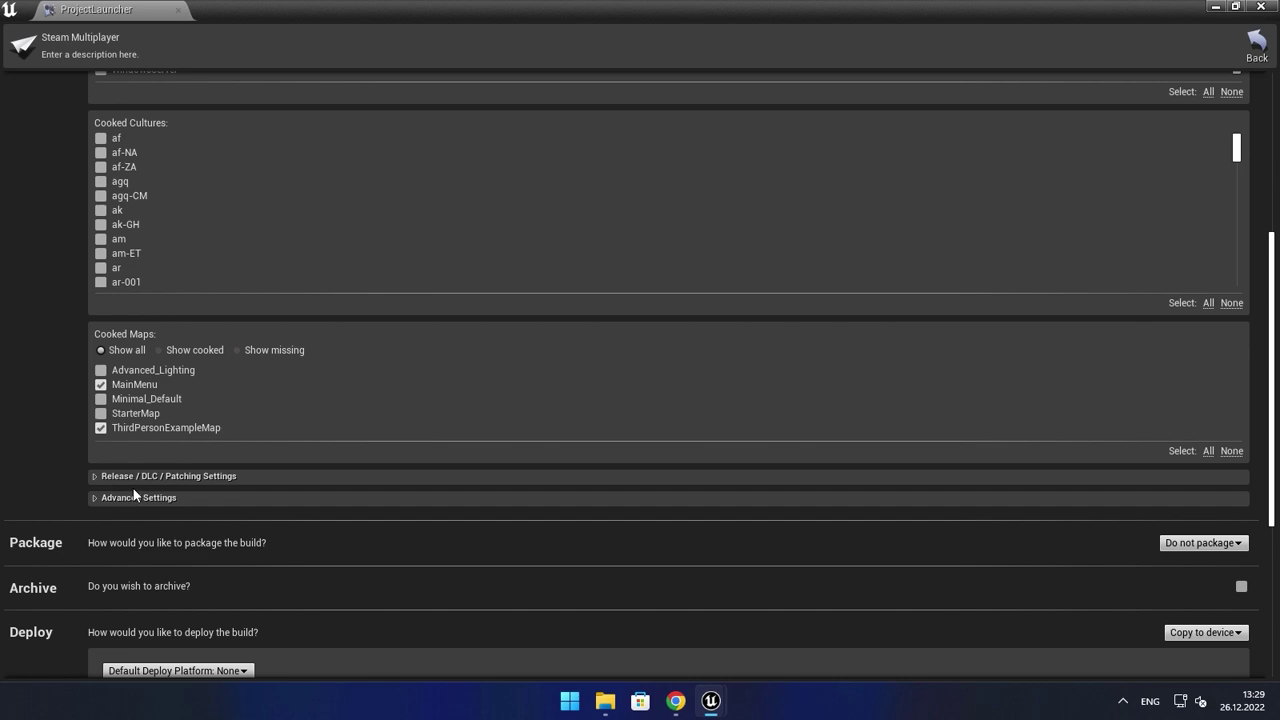
left_click(140, 473)
scroll(64, 477, "down", 3)
scroll(65, 485, "down", 1)
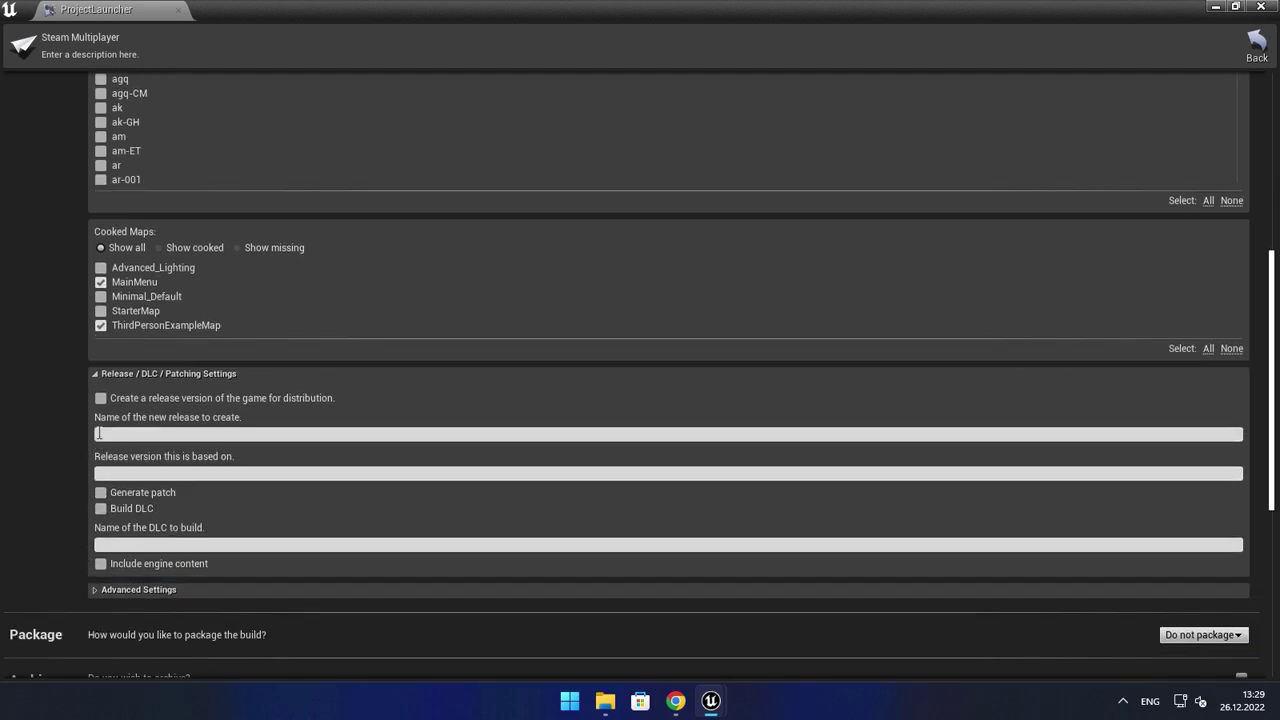
- Disable unversioned packages, use a single pak file, set cooker config to Shipping, and package locally
left_click(149, 373)
left_click(143, 395)
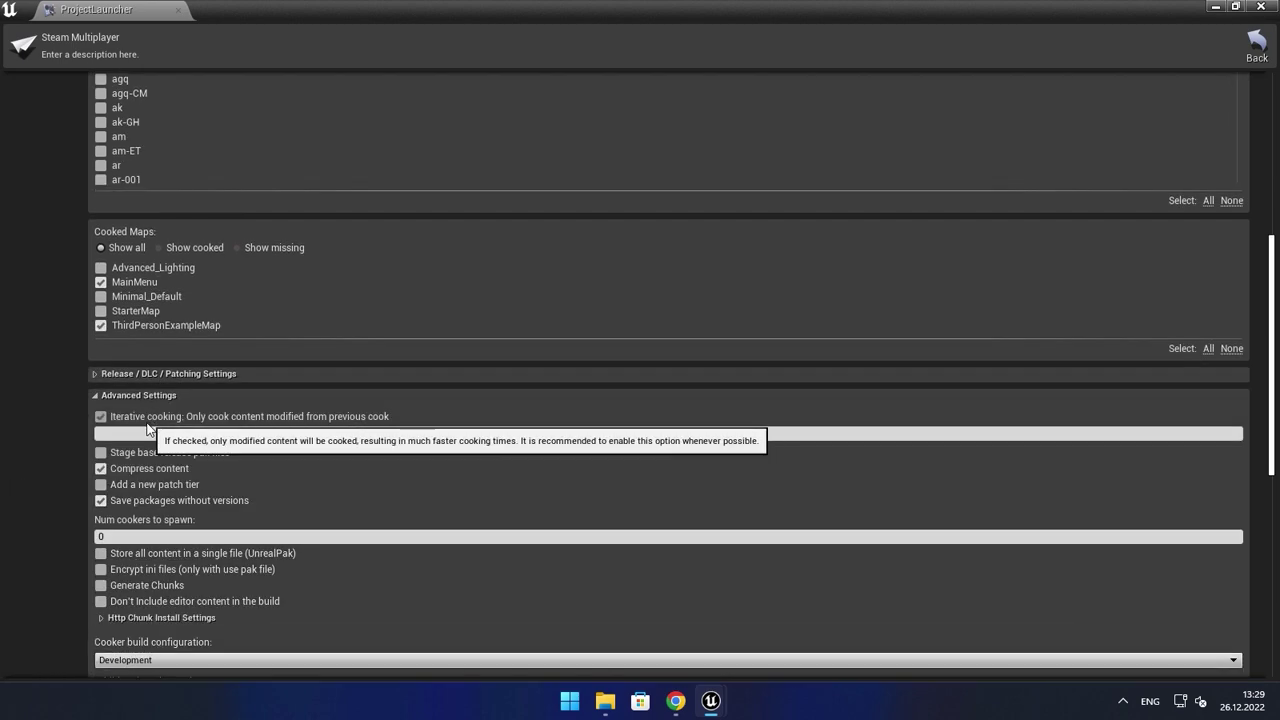
left_click(136, 499)
left_click(161, 552)
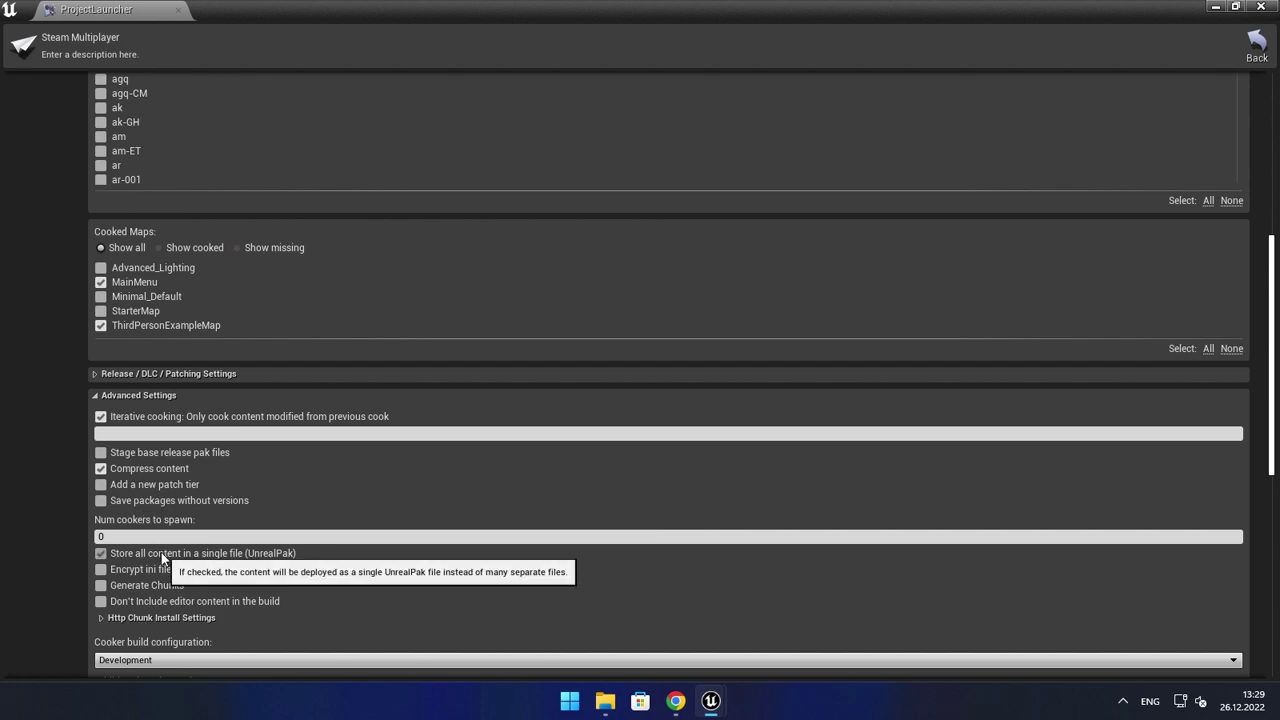
left_click(165, 660)
left_click(137, 645)
scroll(97, 440, "down", 1)
scroll(97, 440, "down", 3)
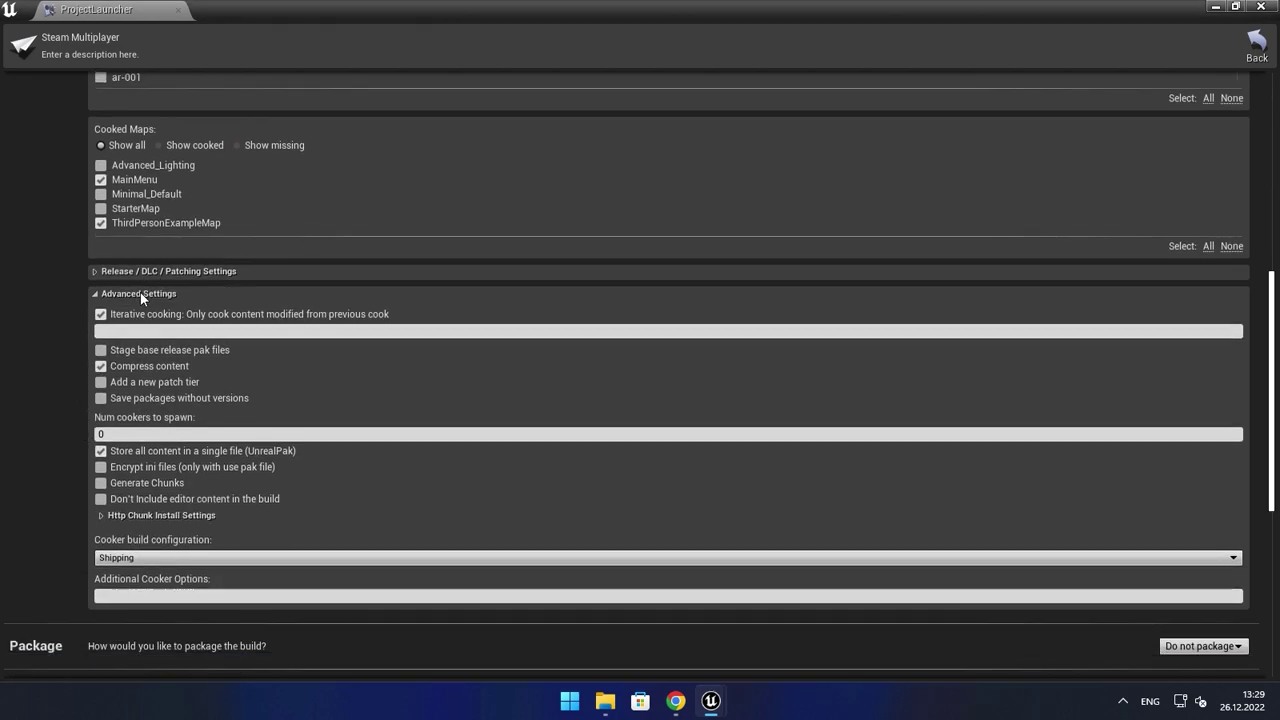
left_click(140, 293)
left_click(1200, 312)
left_click(1190, 330)
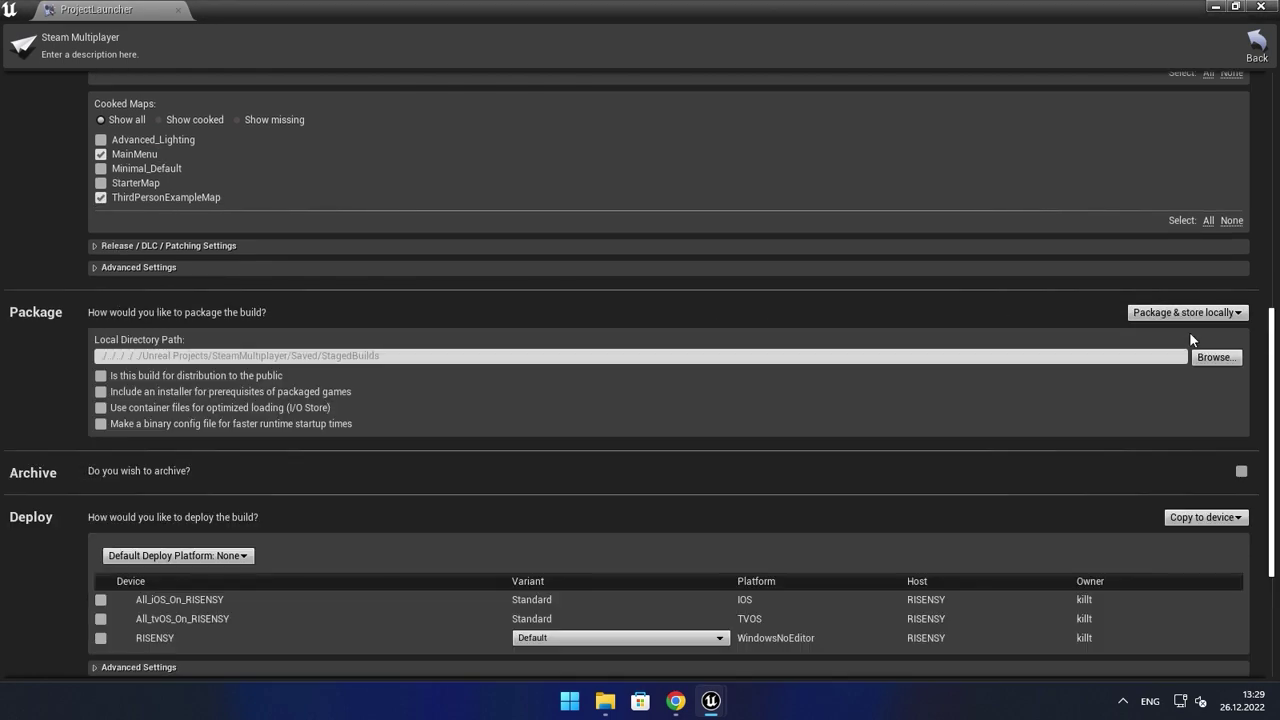
- Set the packaged build's output folder to the Desktop
left_click(1216, 357)
scroll(68, 236, "down", 3)
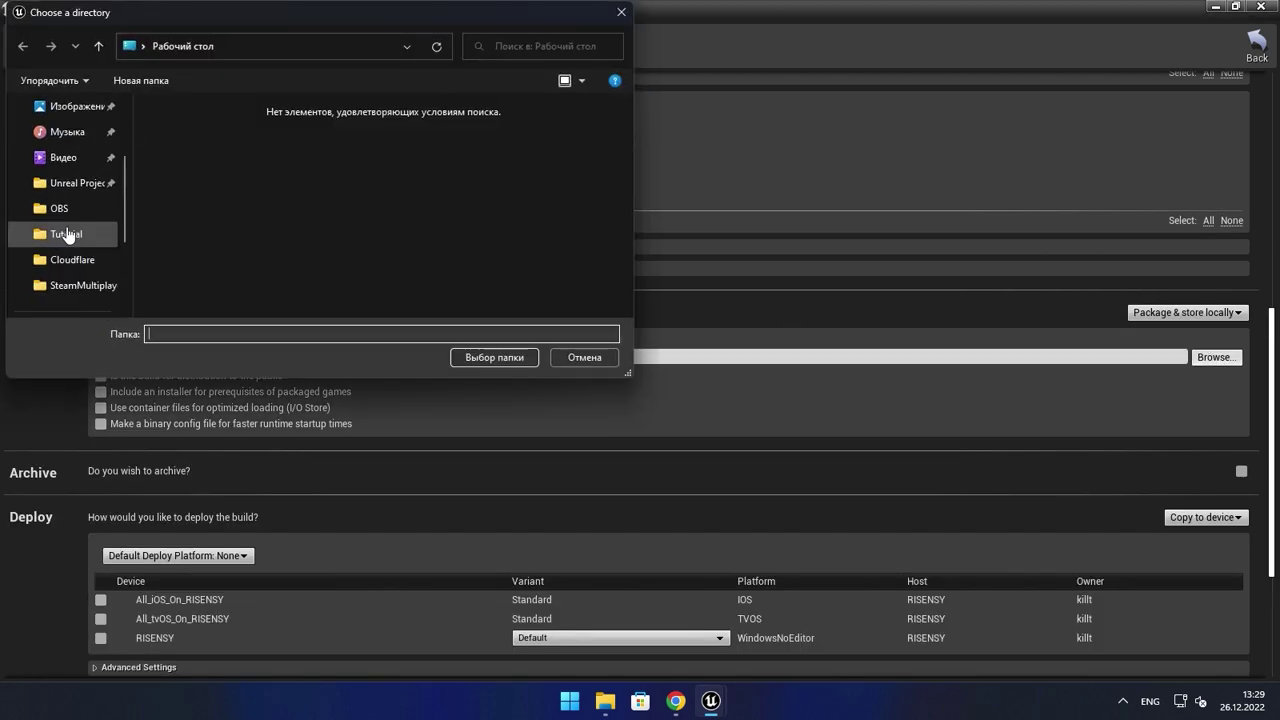
scroll(71, 157, "up", 3)
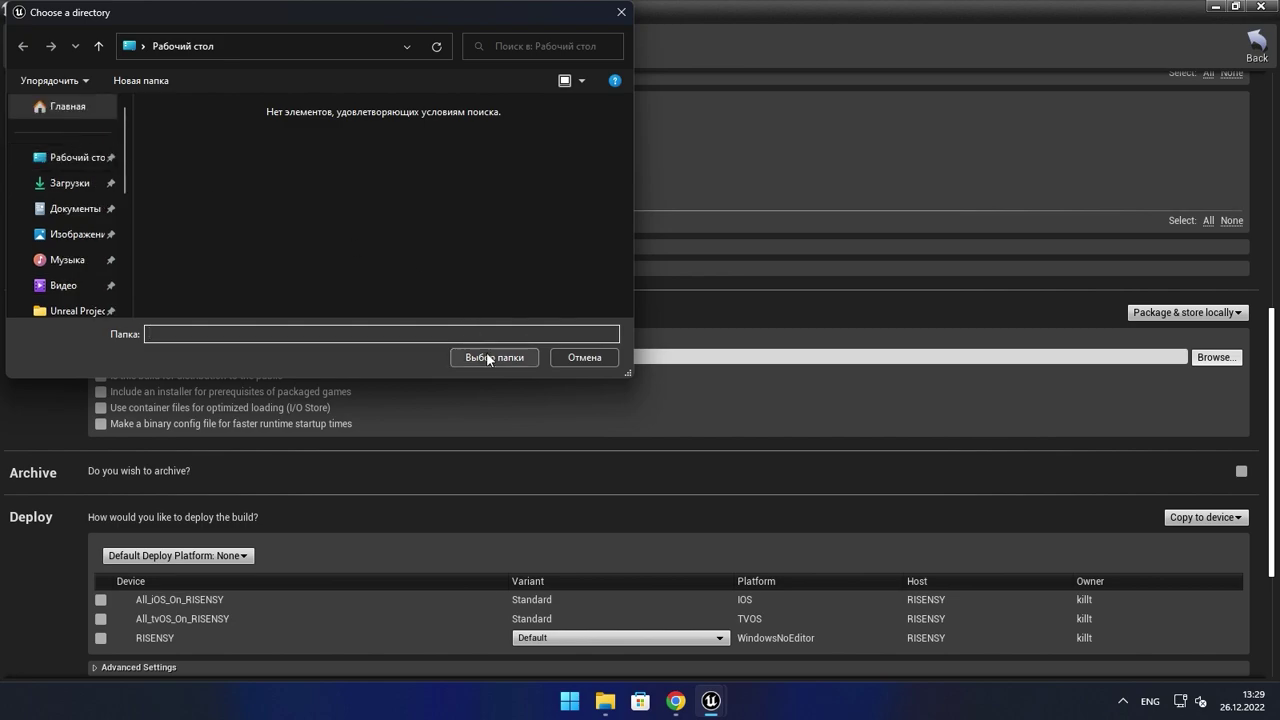
left_click(488, 357)
scroll(256, 420, "down", 3)
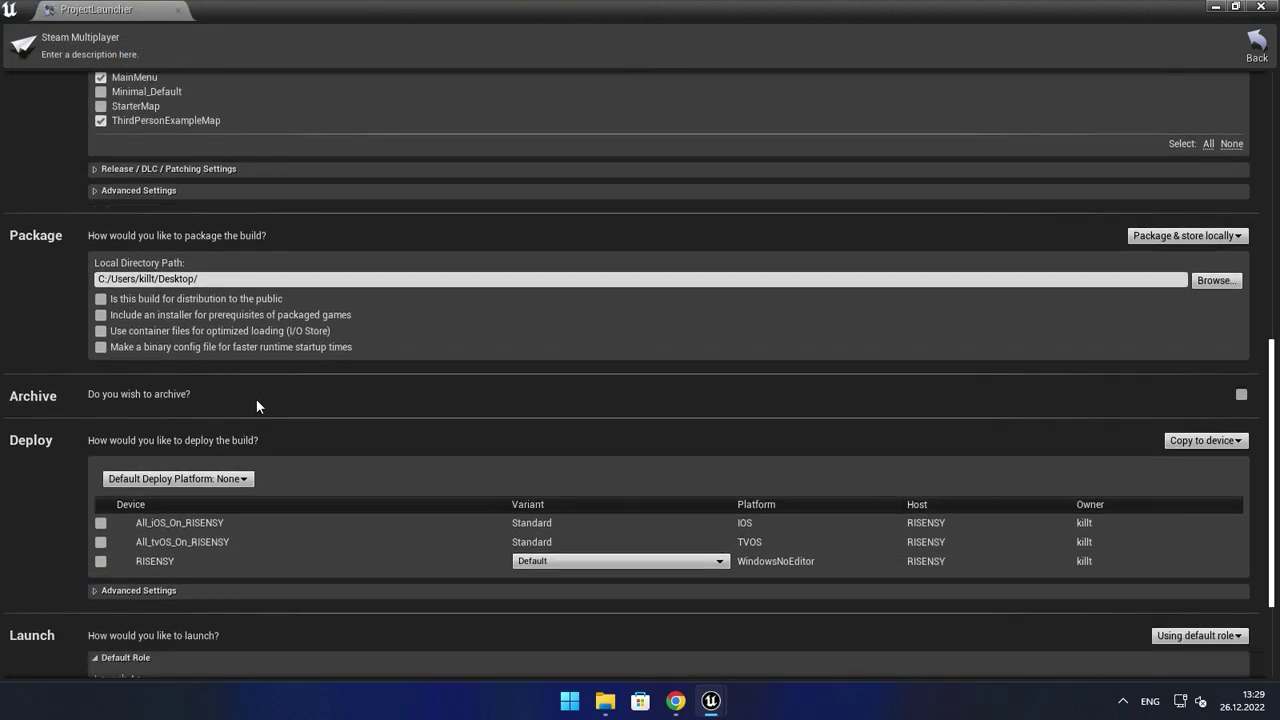
- Choose 'Do not deploy', return to the profile list, and launch the Steam Multiplayer profile
left_click(1212, 441)
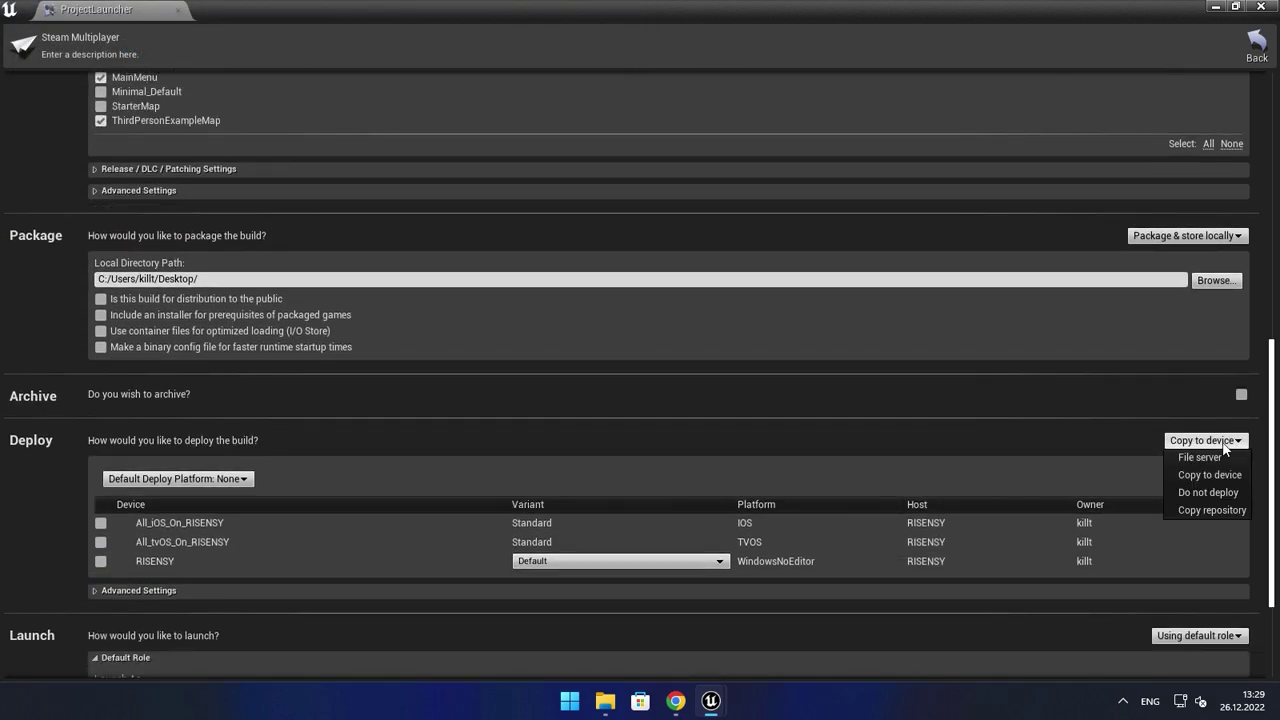
left_click(1208, 489)
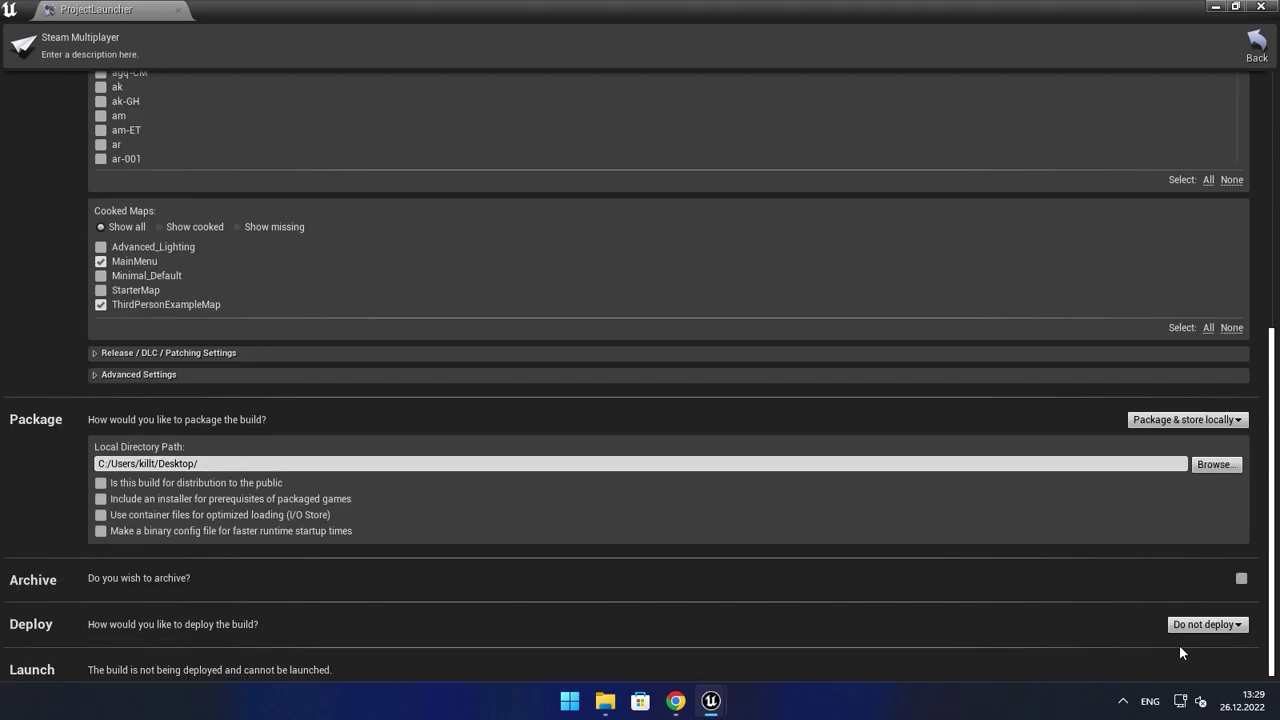
left_click(1257, 45)
left_click(1256, 533)
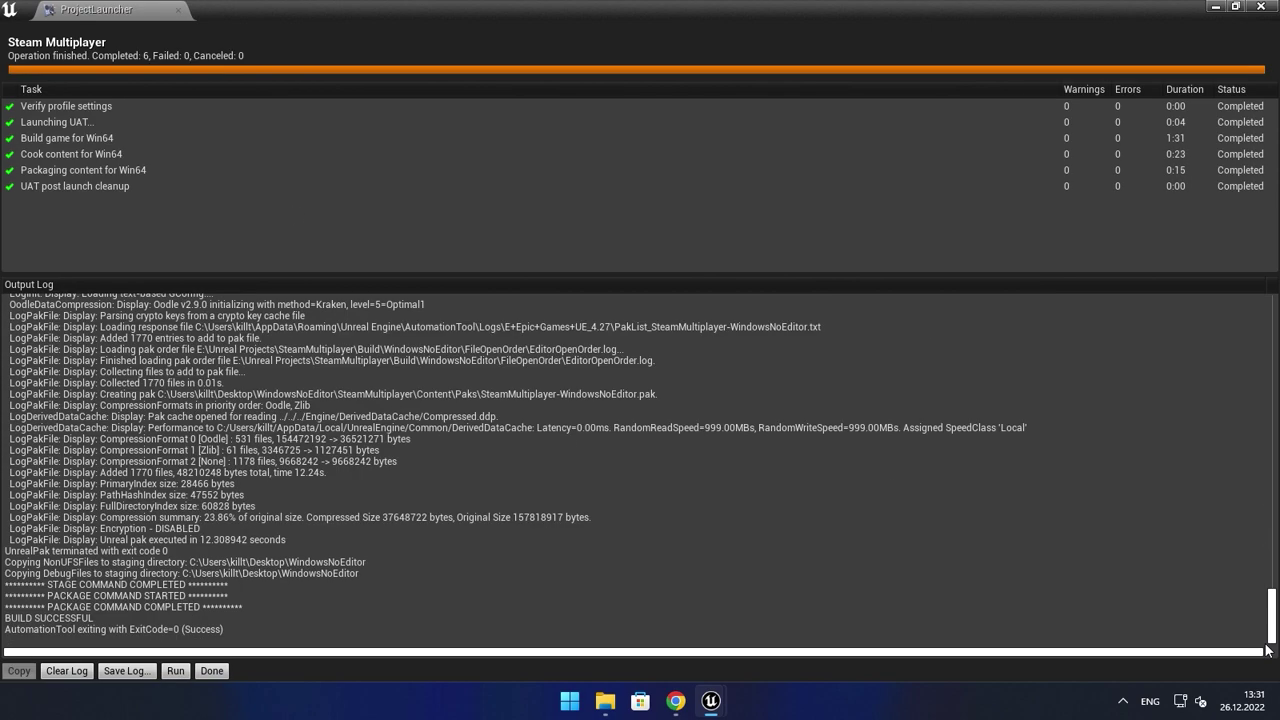
- Dismiss the successful packaging results with Done and close the Project Launcher
left_click(211, 671)
left_click(1261, 6)
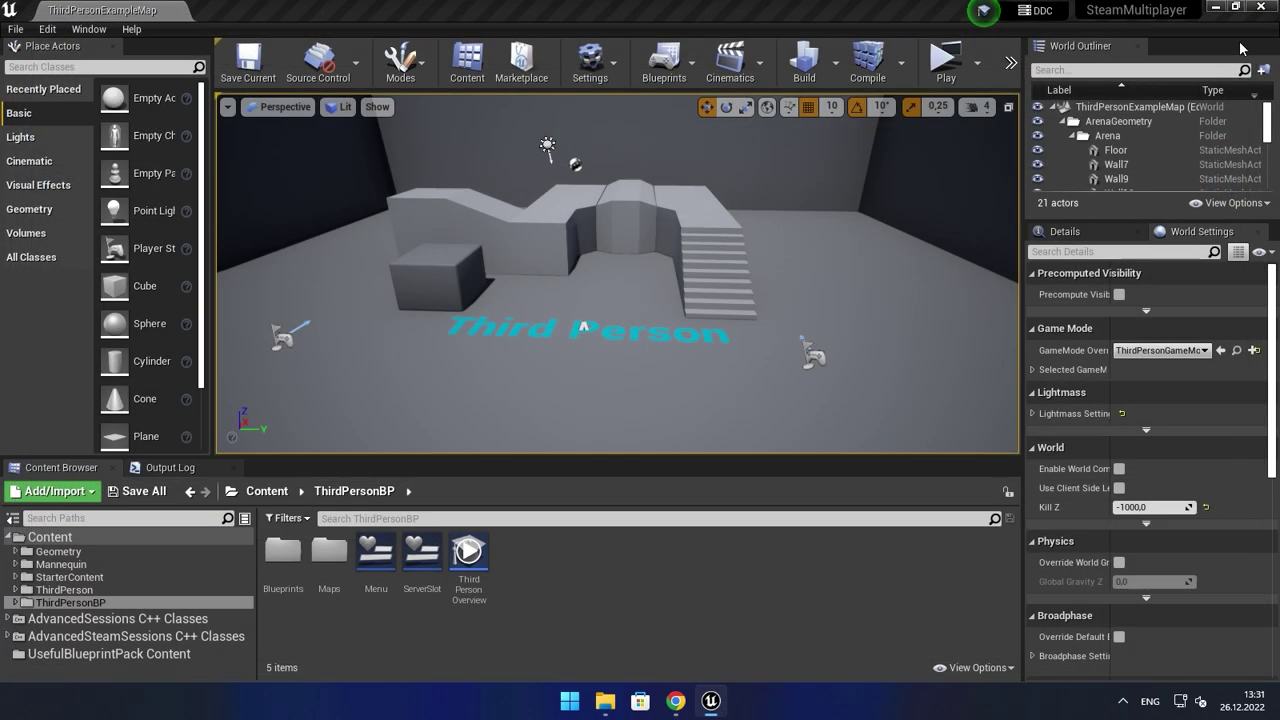
- Close the Unreal editor, clear the desktop, and open the WindowsNoEditor build folder
left_click(1268, 8)
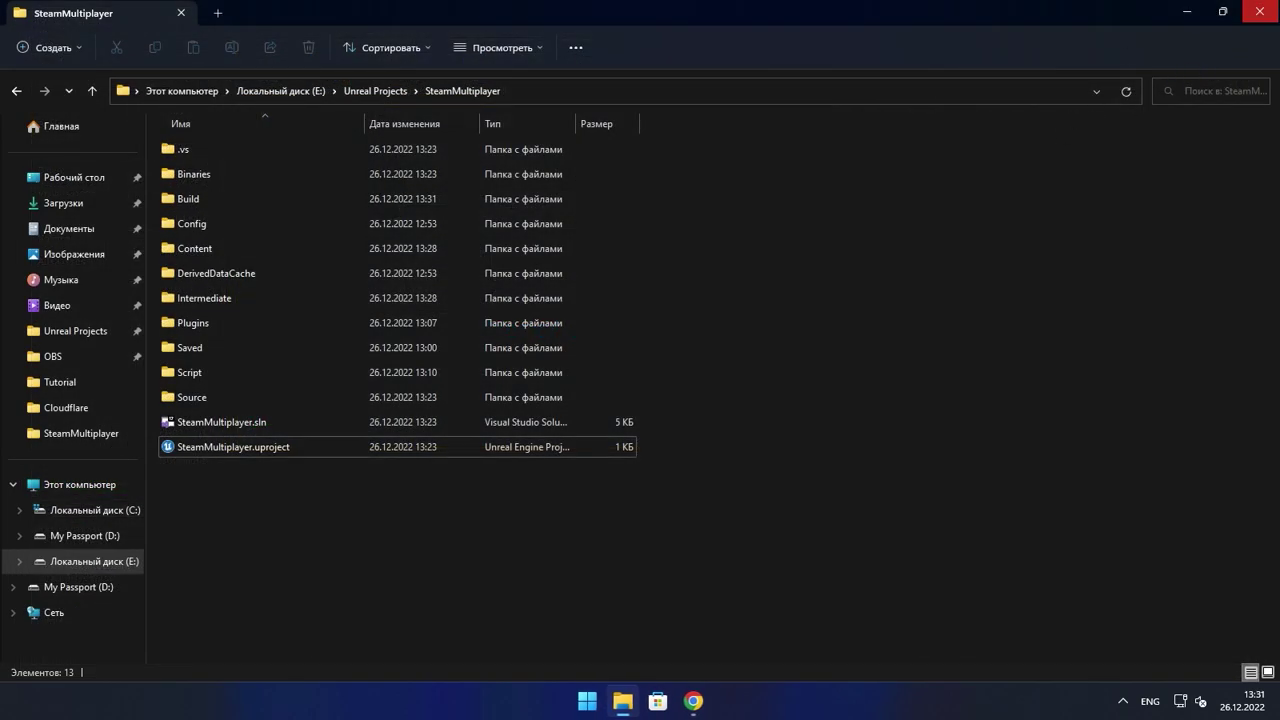
left_click(1187, 8)
double_click(1146, 8)
left_click(894, 173)
left_click(30, 190)
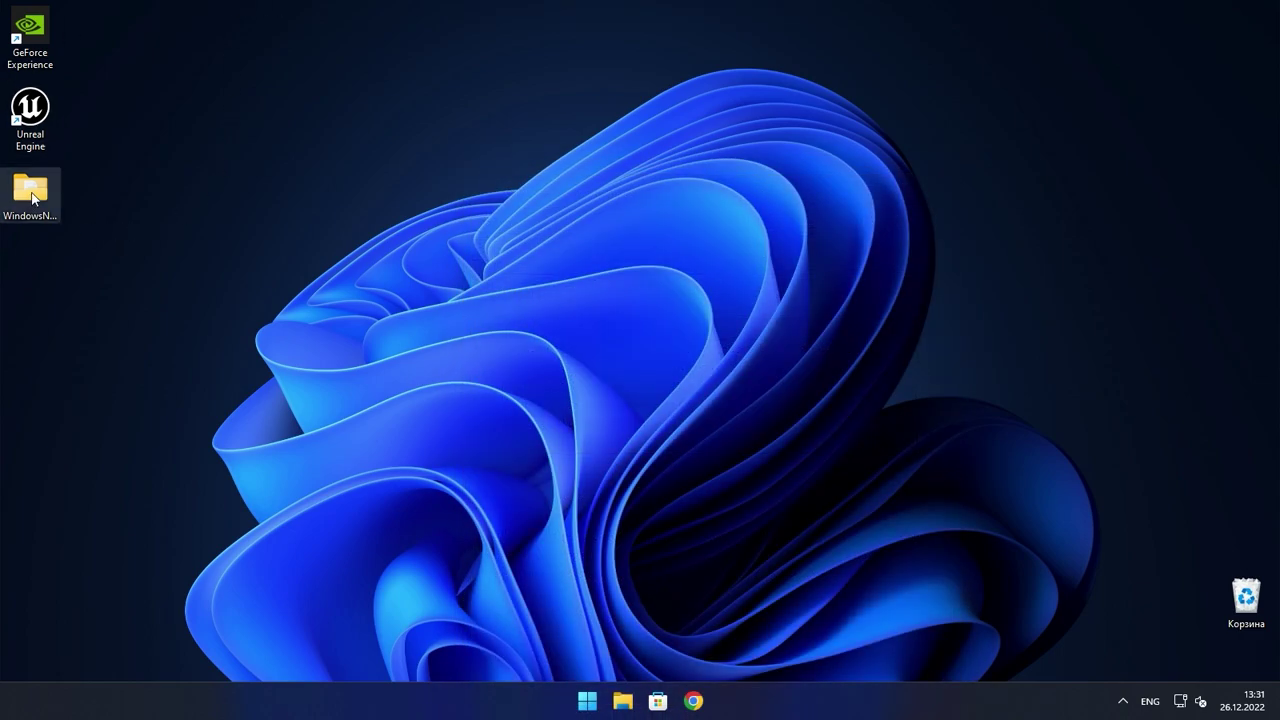
double_click(30, 190)
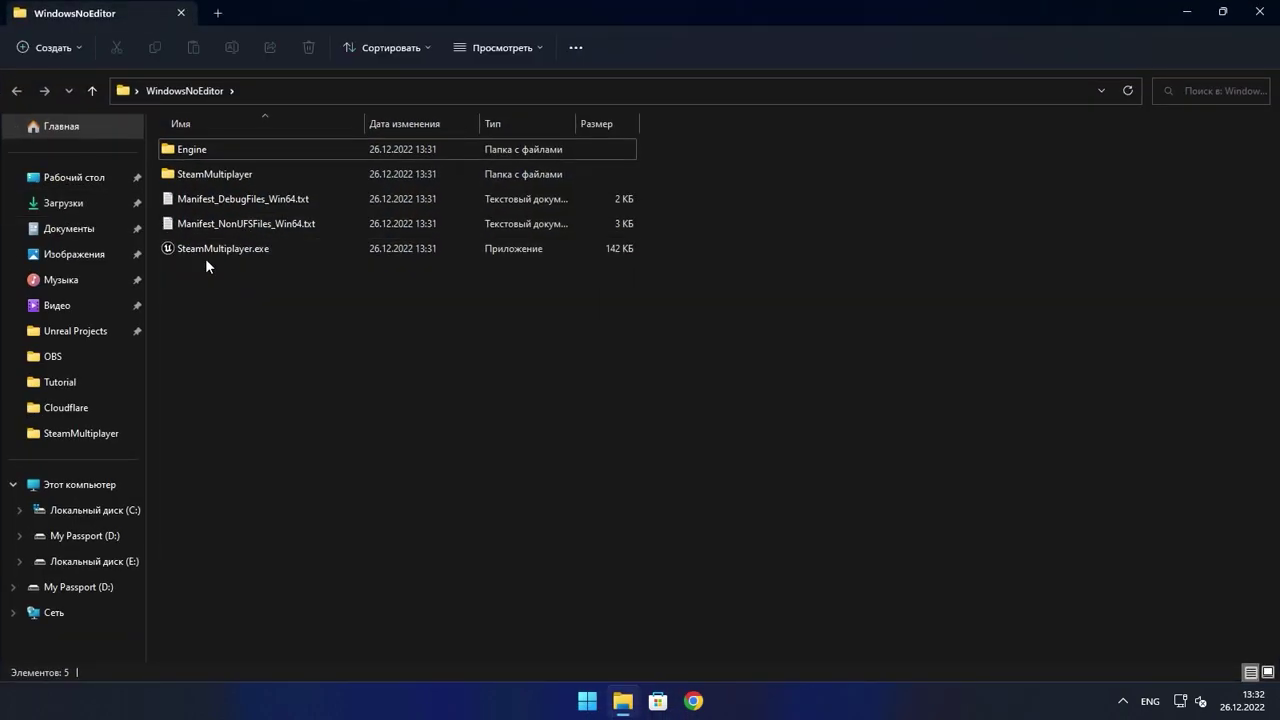
- Test-run SteamMultiplayer.exe, switch it to windowed mode with Alt+Enter, then close it
left_click(224, 248)
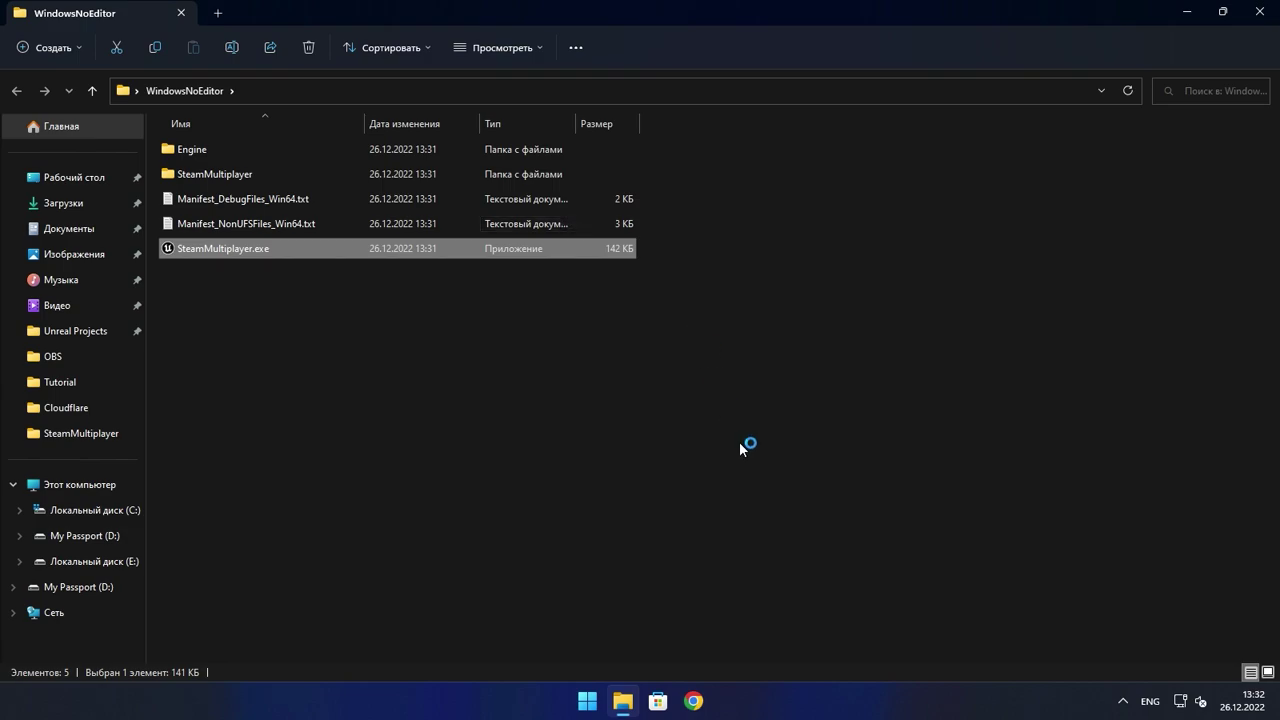
mouse_move(720, 702)
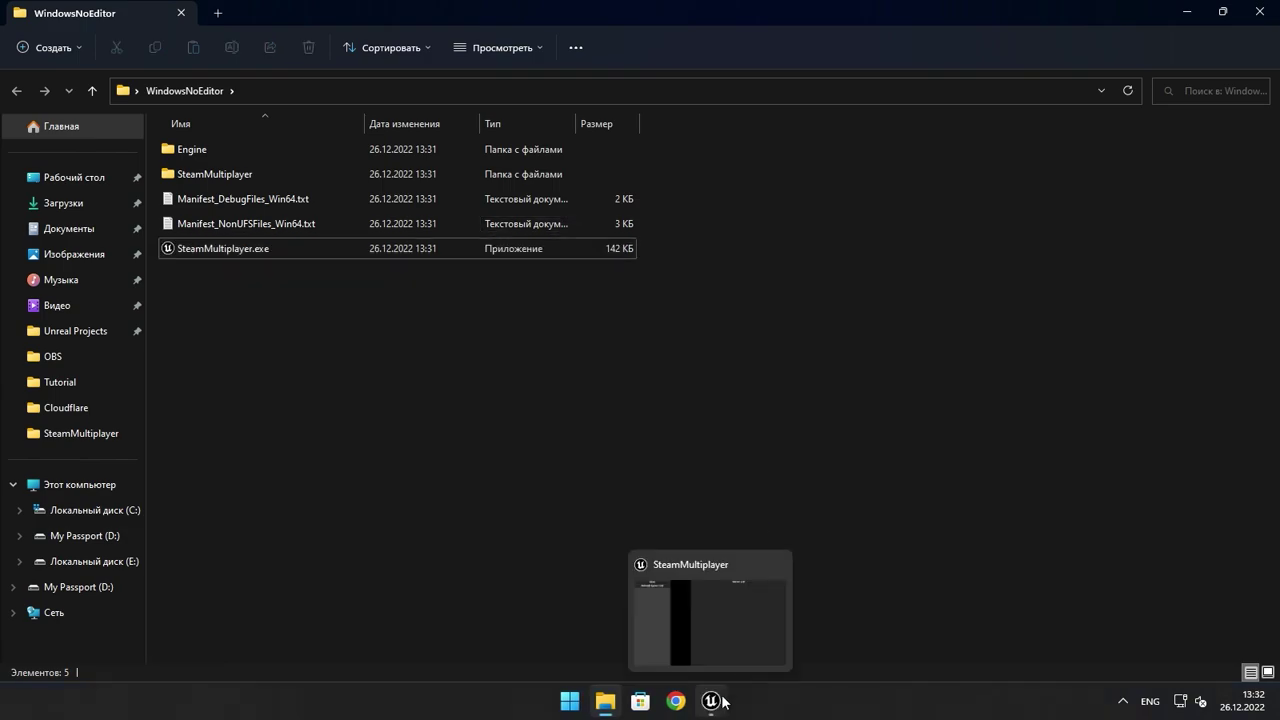
left_click(724, 637)
key("alt+Return")
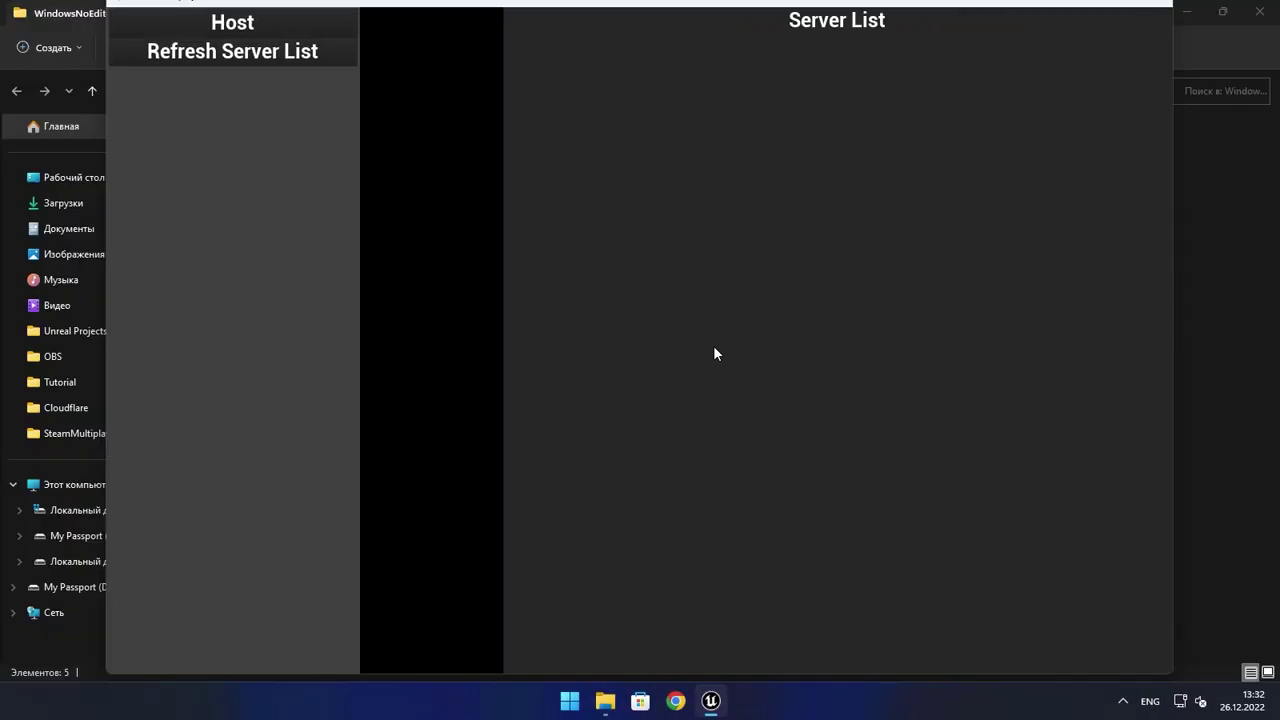
left_click_drag(537, 26, 537, 84)
left_click(1157, 75)
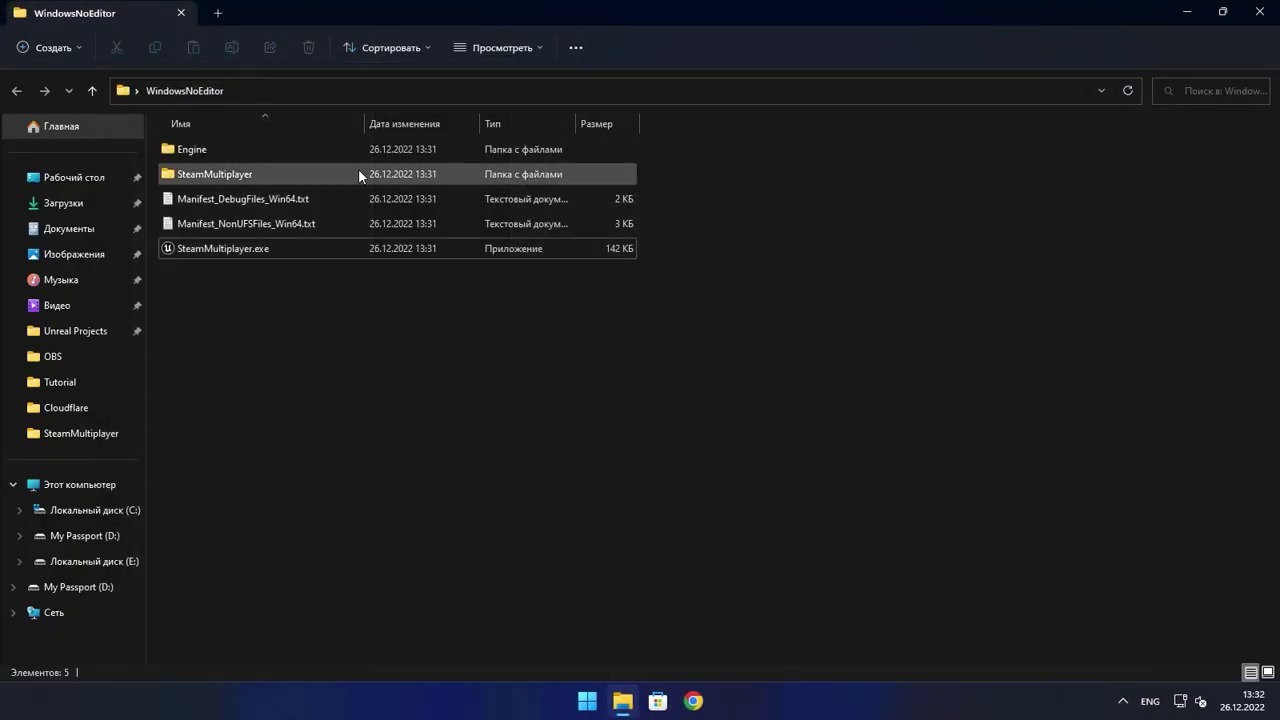
- Browse through the build folders to SteamMultiplayer\Binaries\Win64
double_click(348, 149)
double_click(348, 151)
double_click(343, 150)
left_click(258, 91)
double_click(230, 172)
left_click(205, 91)
double_click(208, 174)
double_click(207, 149)
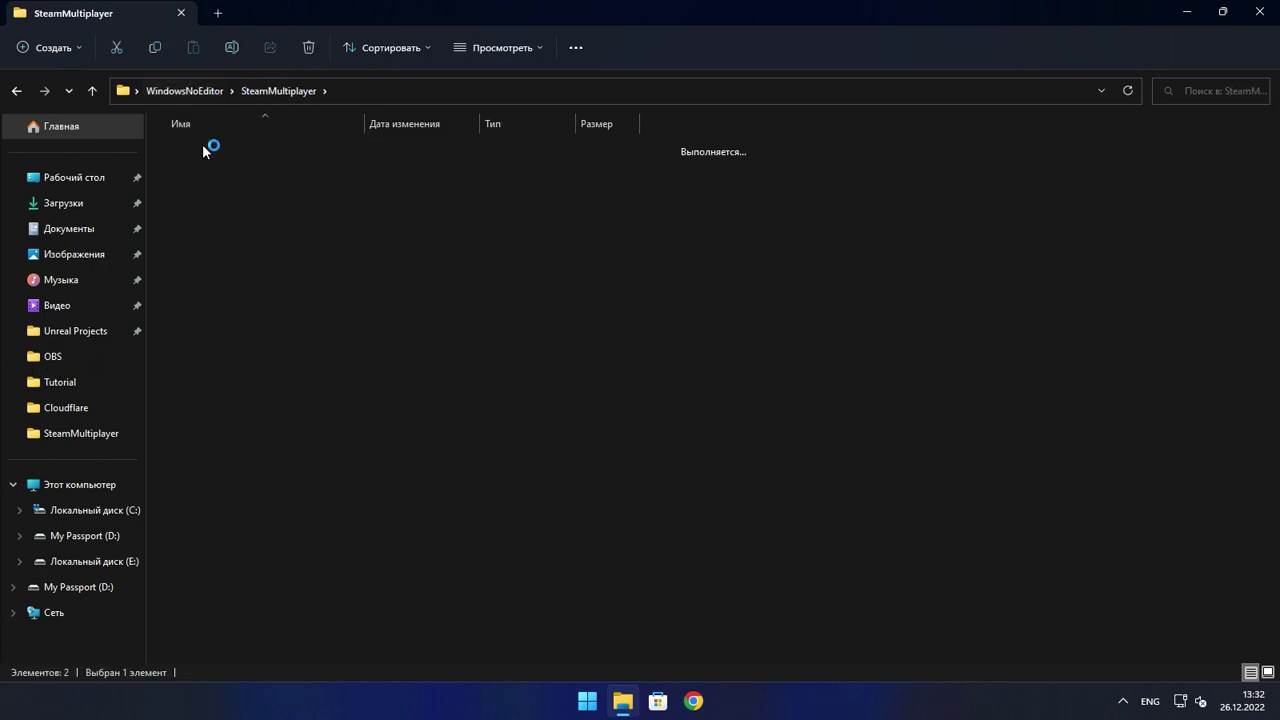
double_click(205, 149)
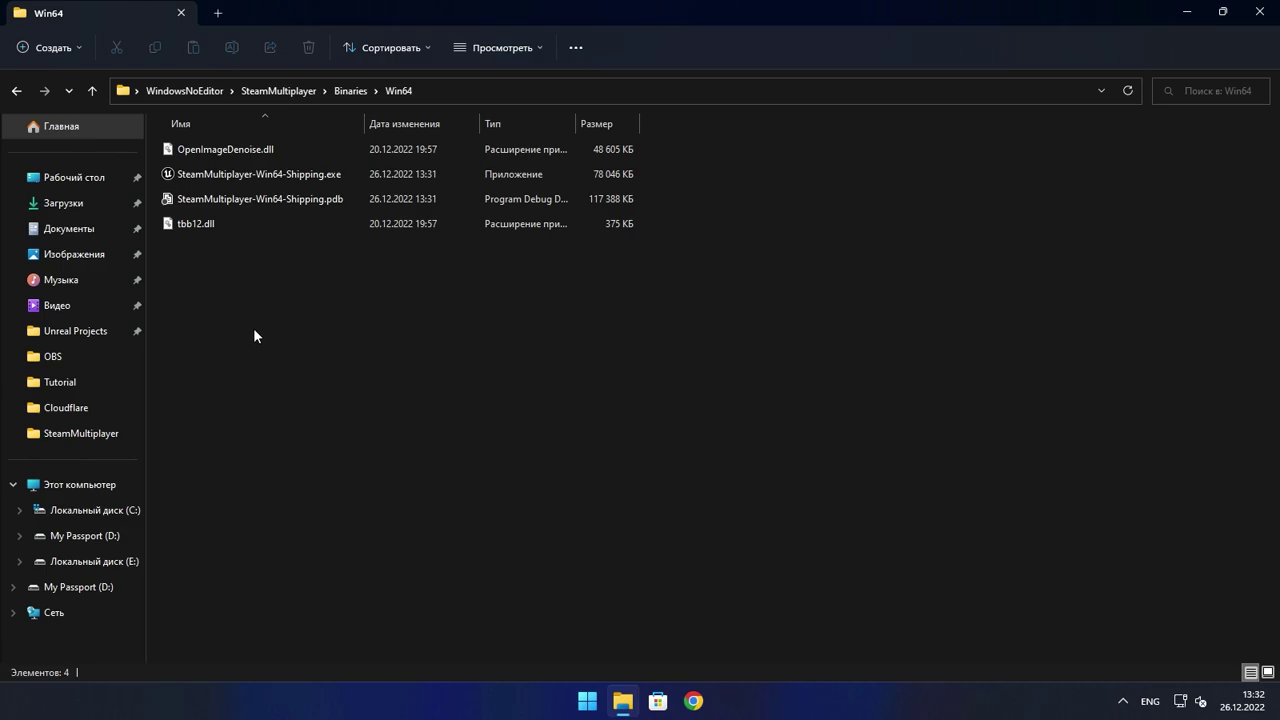
- Create steam_appid.txt in Win64 containing 480 and close it
right_click(257, 332)
mouse_move(300, 456)
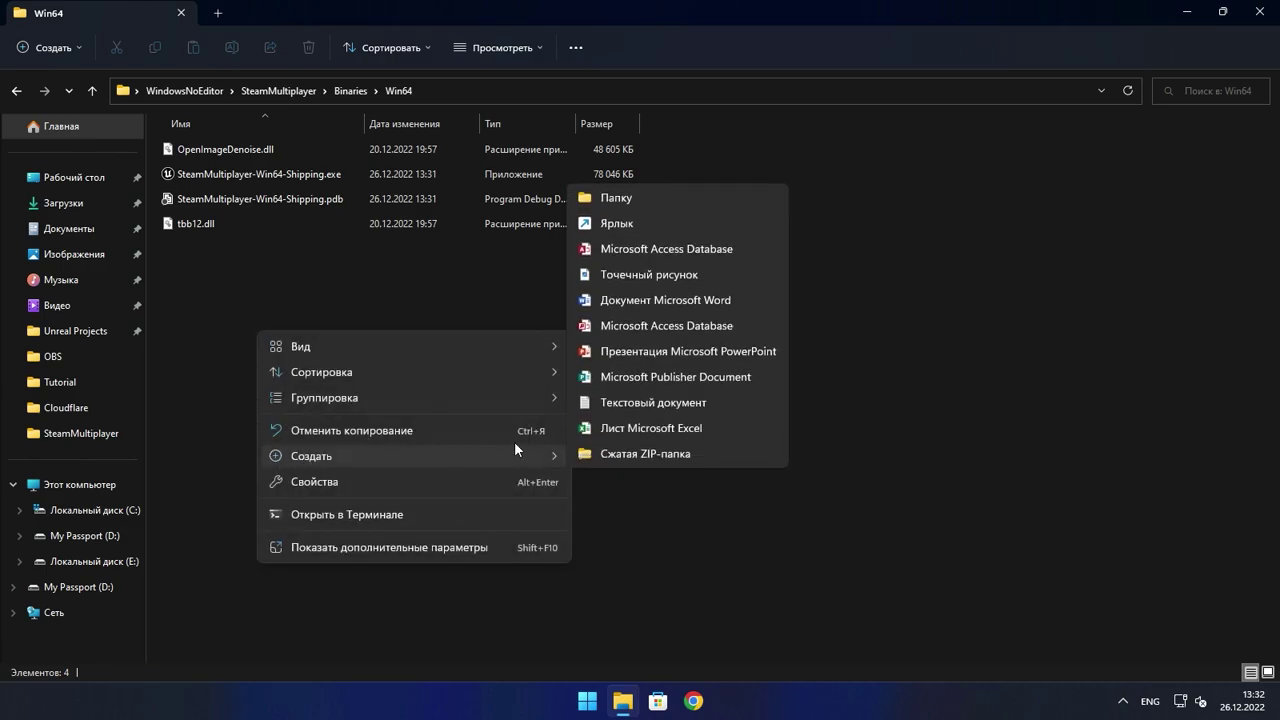
left_click(674, 401)
type("ste")
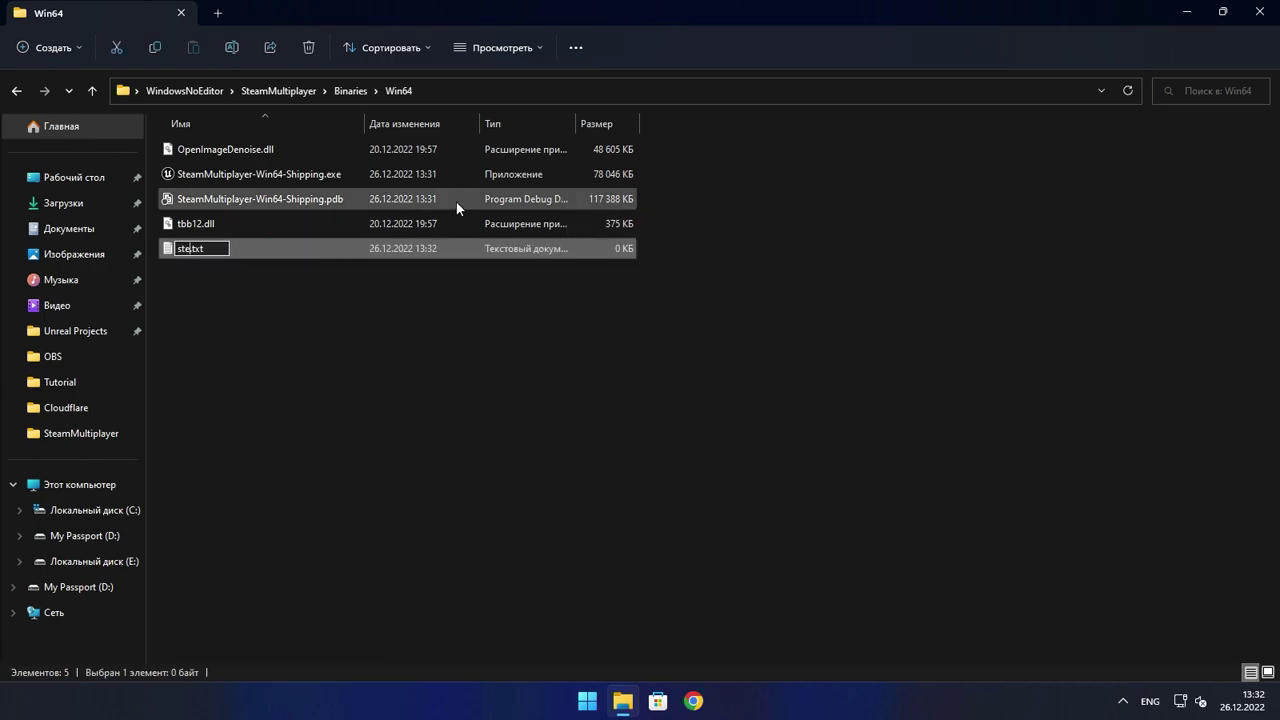
type("am_a")
type("ppid")
key("Return")
key("Return")
type("480")
key("alt+F4")
- Return to the WindowsNoEditor folder and relaunch SteamMultiplayer.exe
left_click(278, 90)
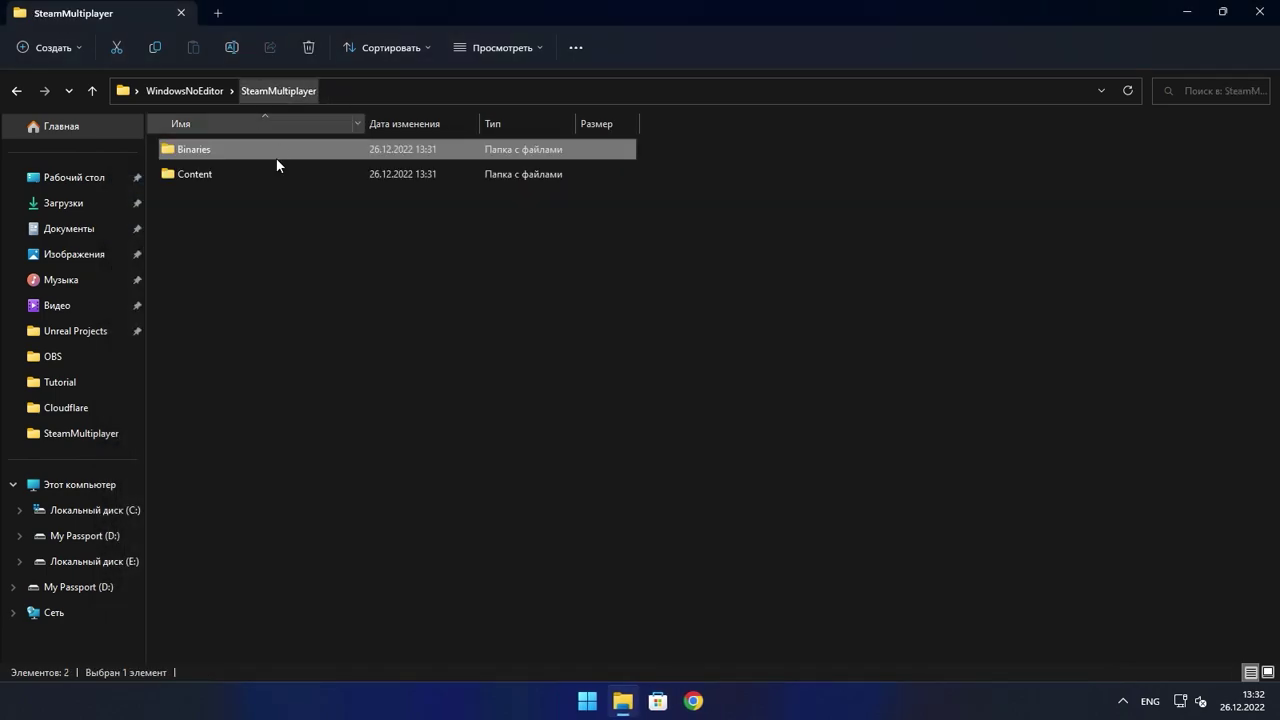
left_click(228, 90)
double_click(209, 254)
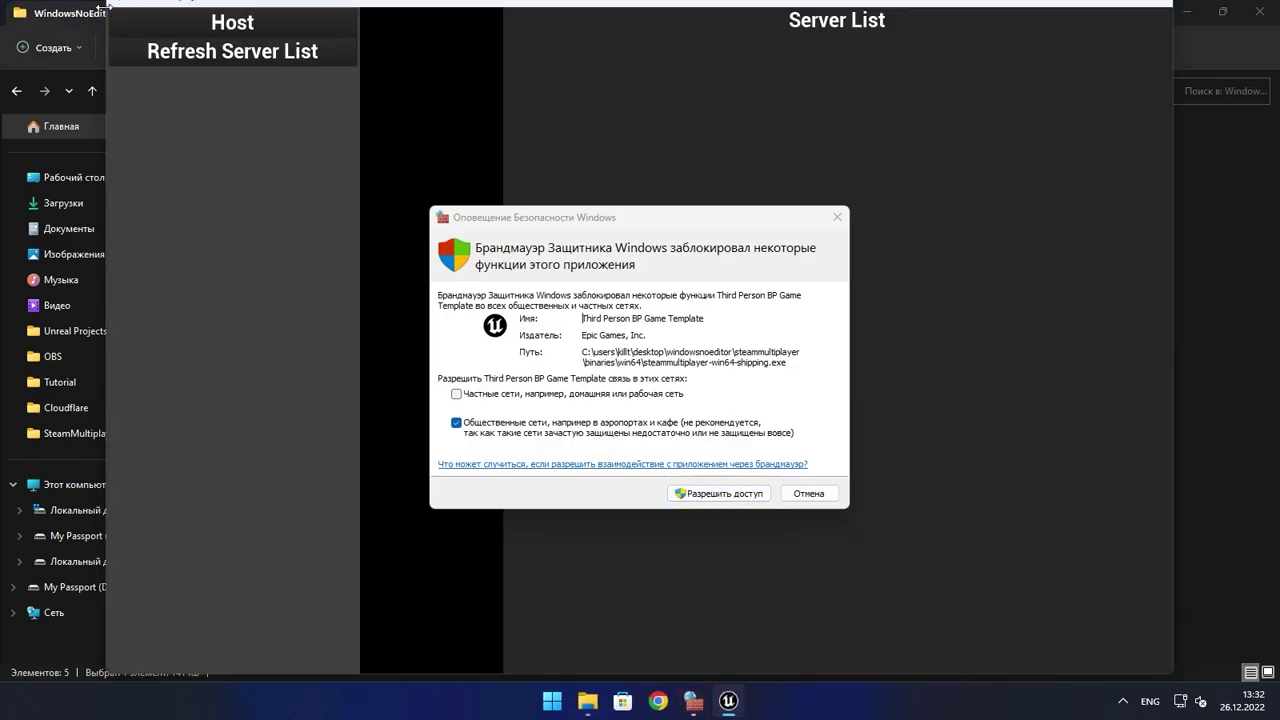
- Allow the game through the firewall and toggle the Steam overlay with Shift+Tab
left_click(745, 492)
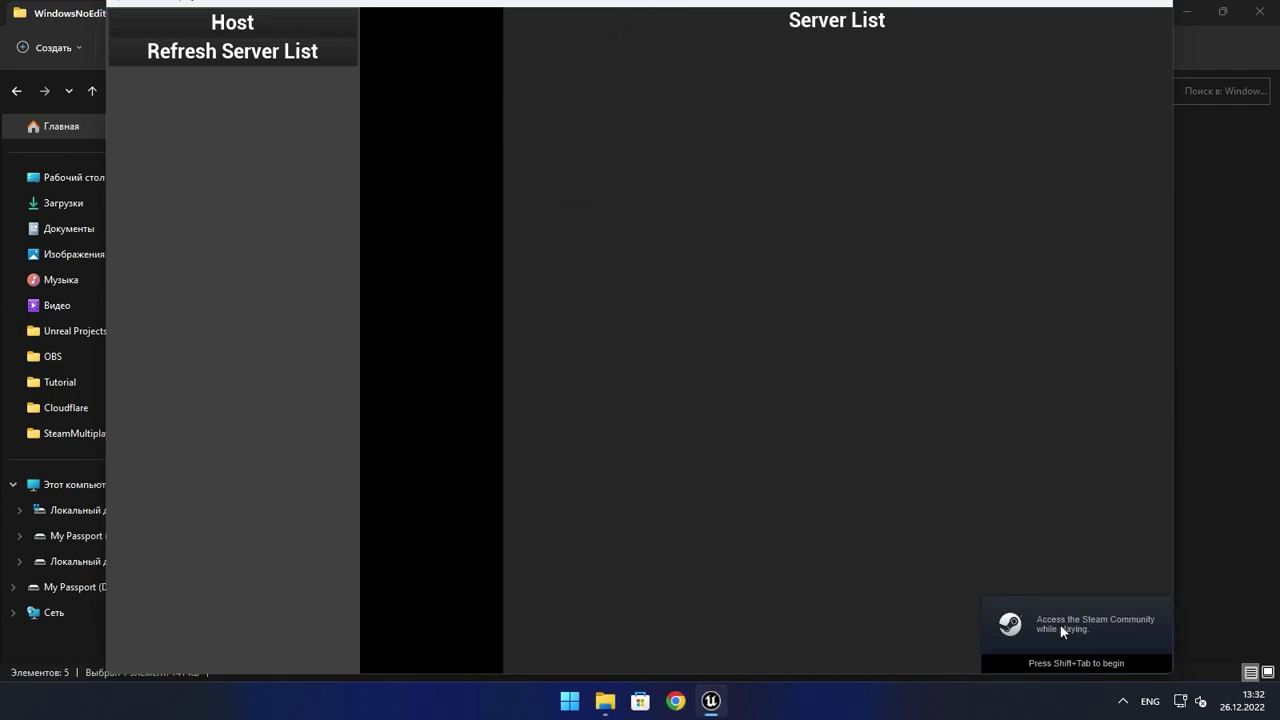
key("shift+Tab")
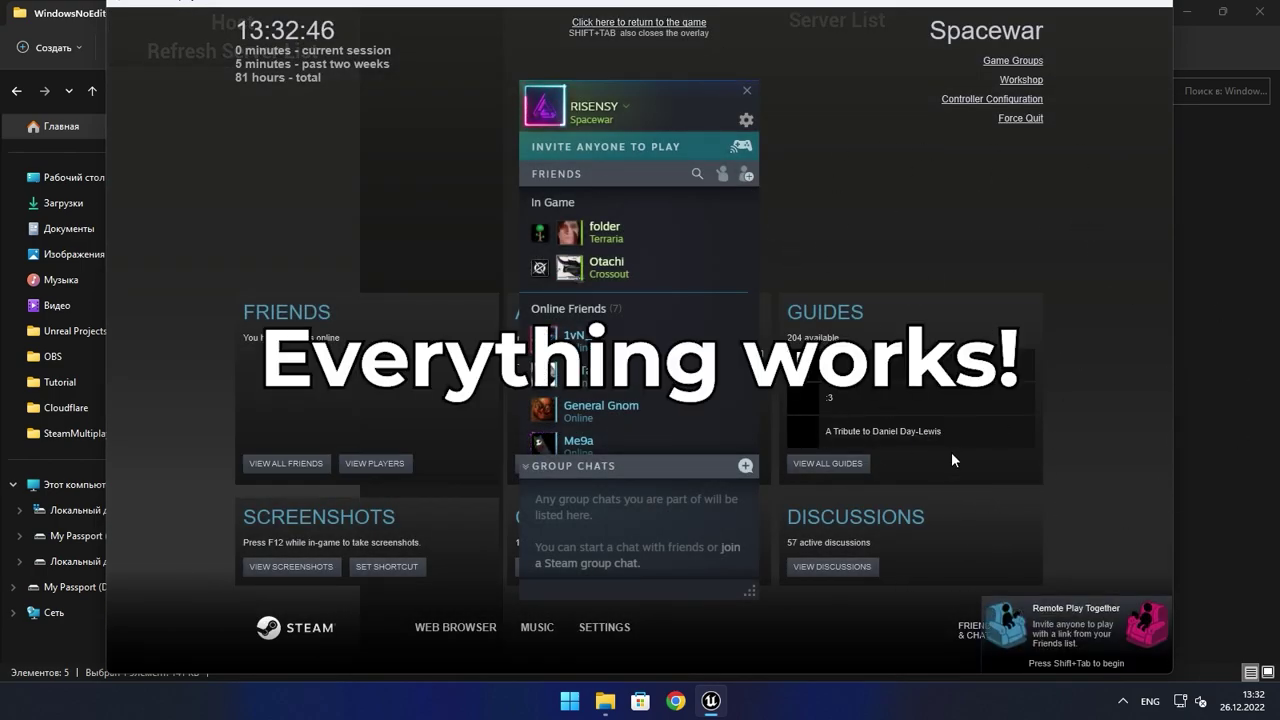
key("shift+Tab")
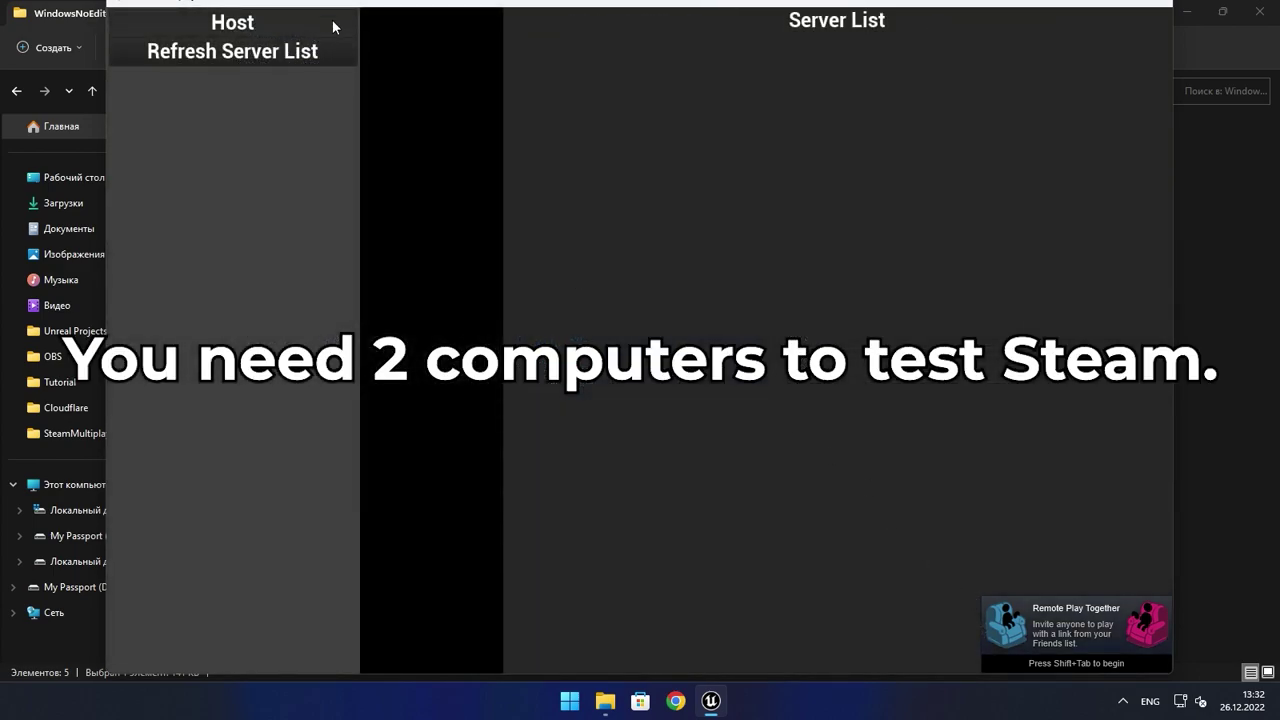
- Move, maximize, and restore the game window to a smaller size
left_click_drag(412, 5, 420, 57)
double_click(420, 48)
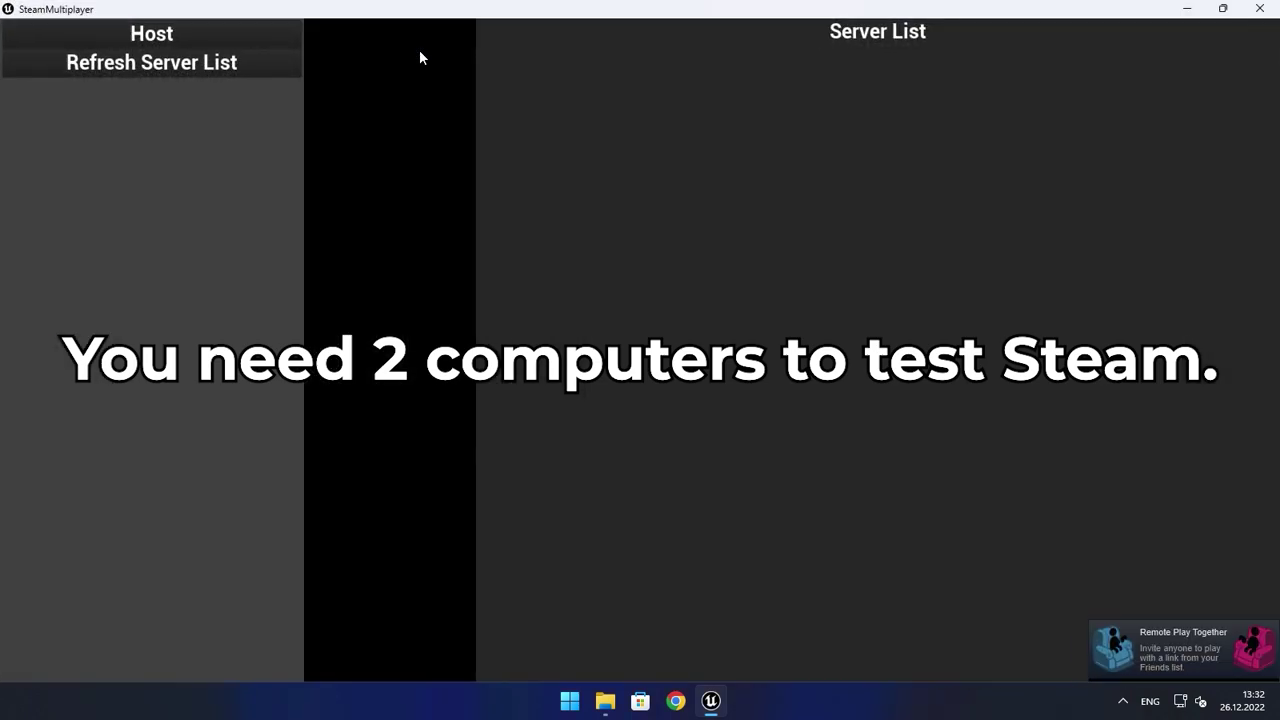
left_click_drag(205, 10, 480, 94)
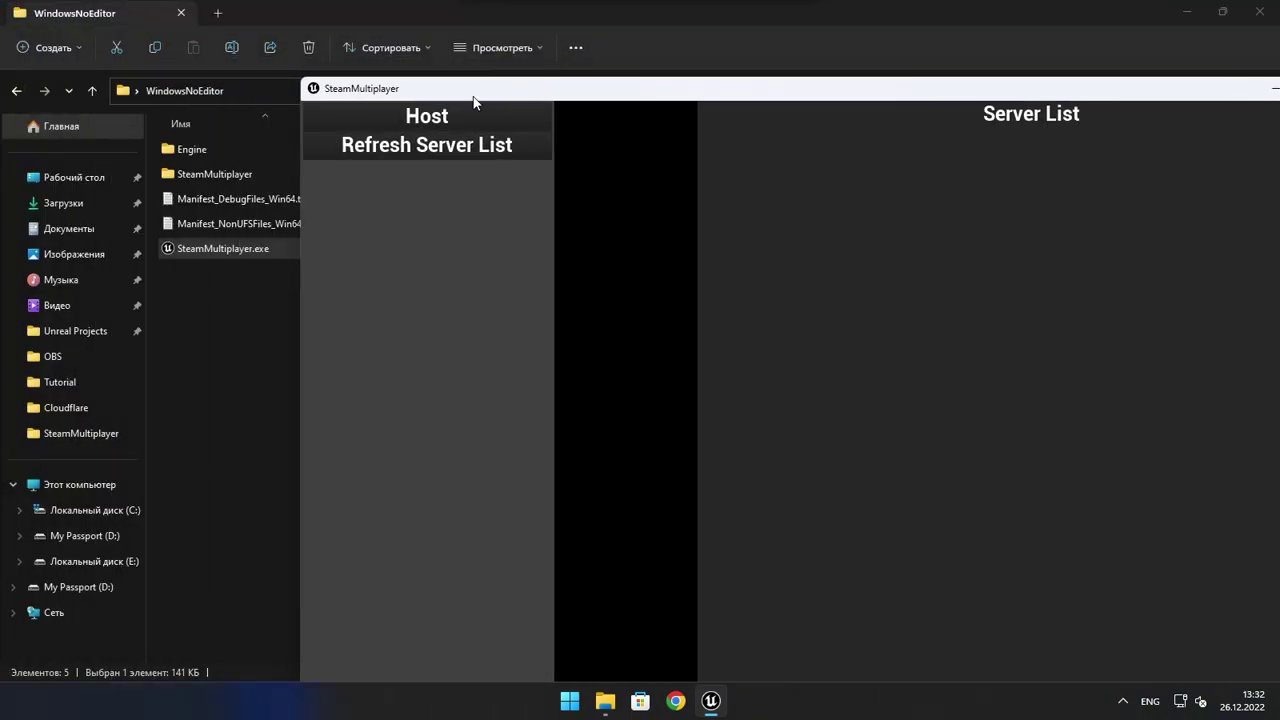